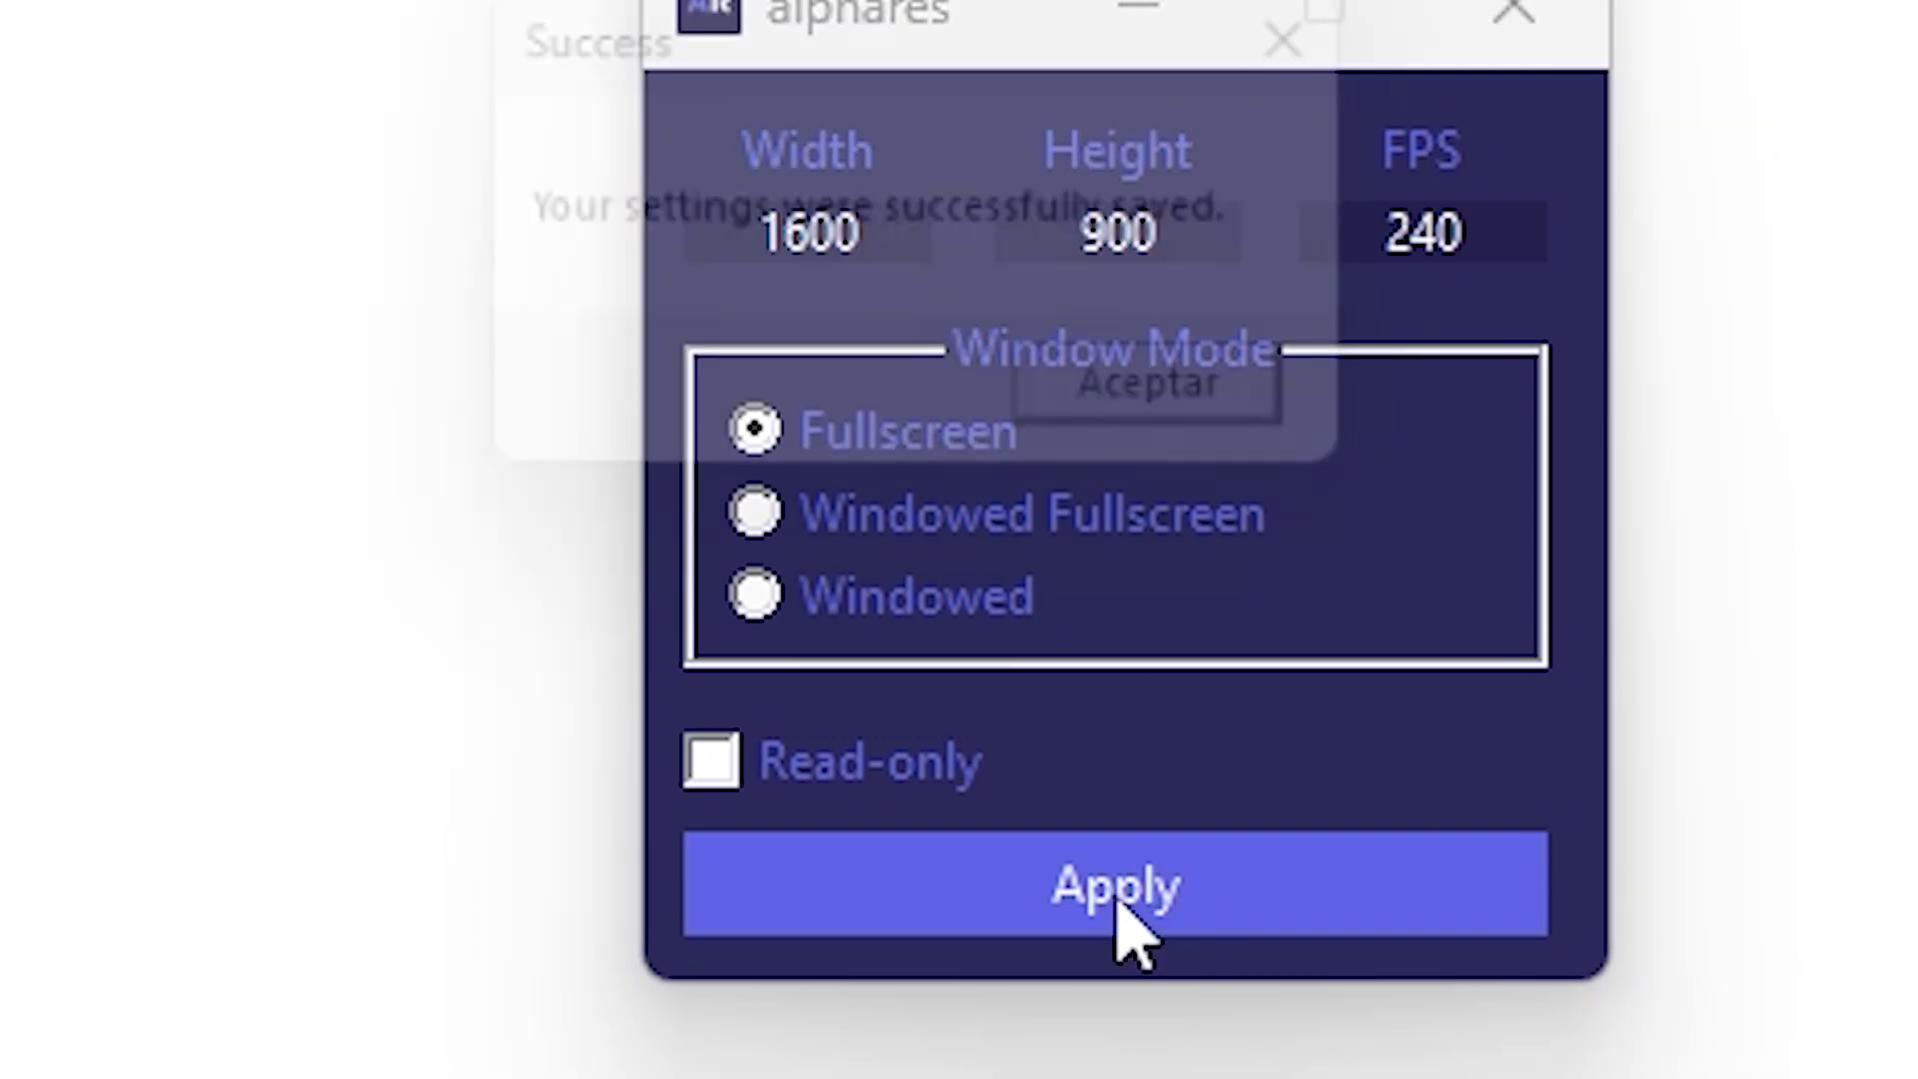
Dismiss the alphares saved-settings confirmation and open the Batch Optimization folder in FPS BOOST CHAPTER 5 SEASON 2
click(1074, 394)
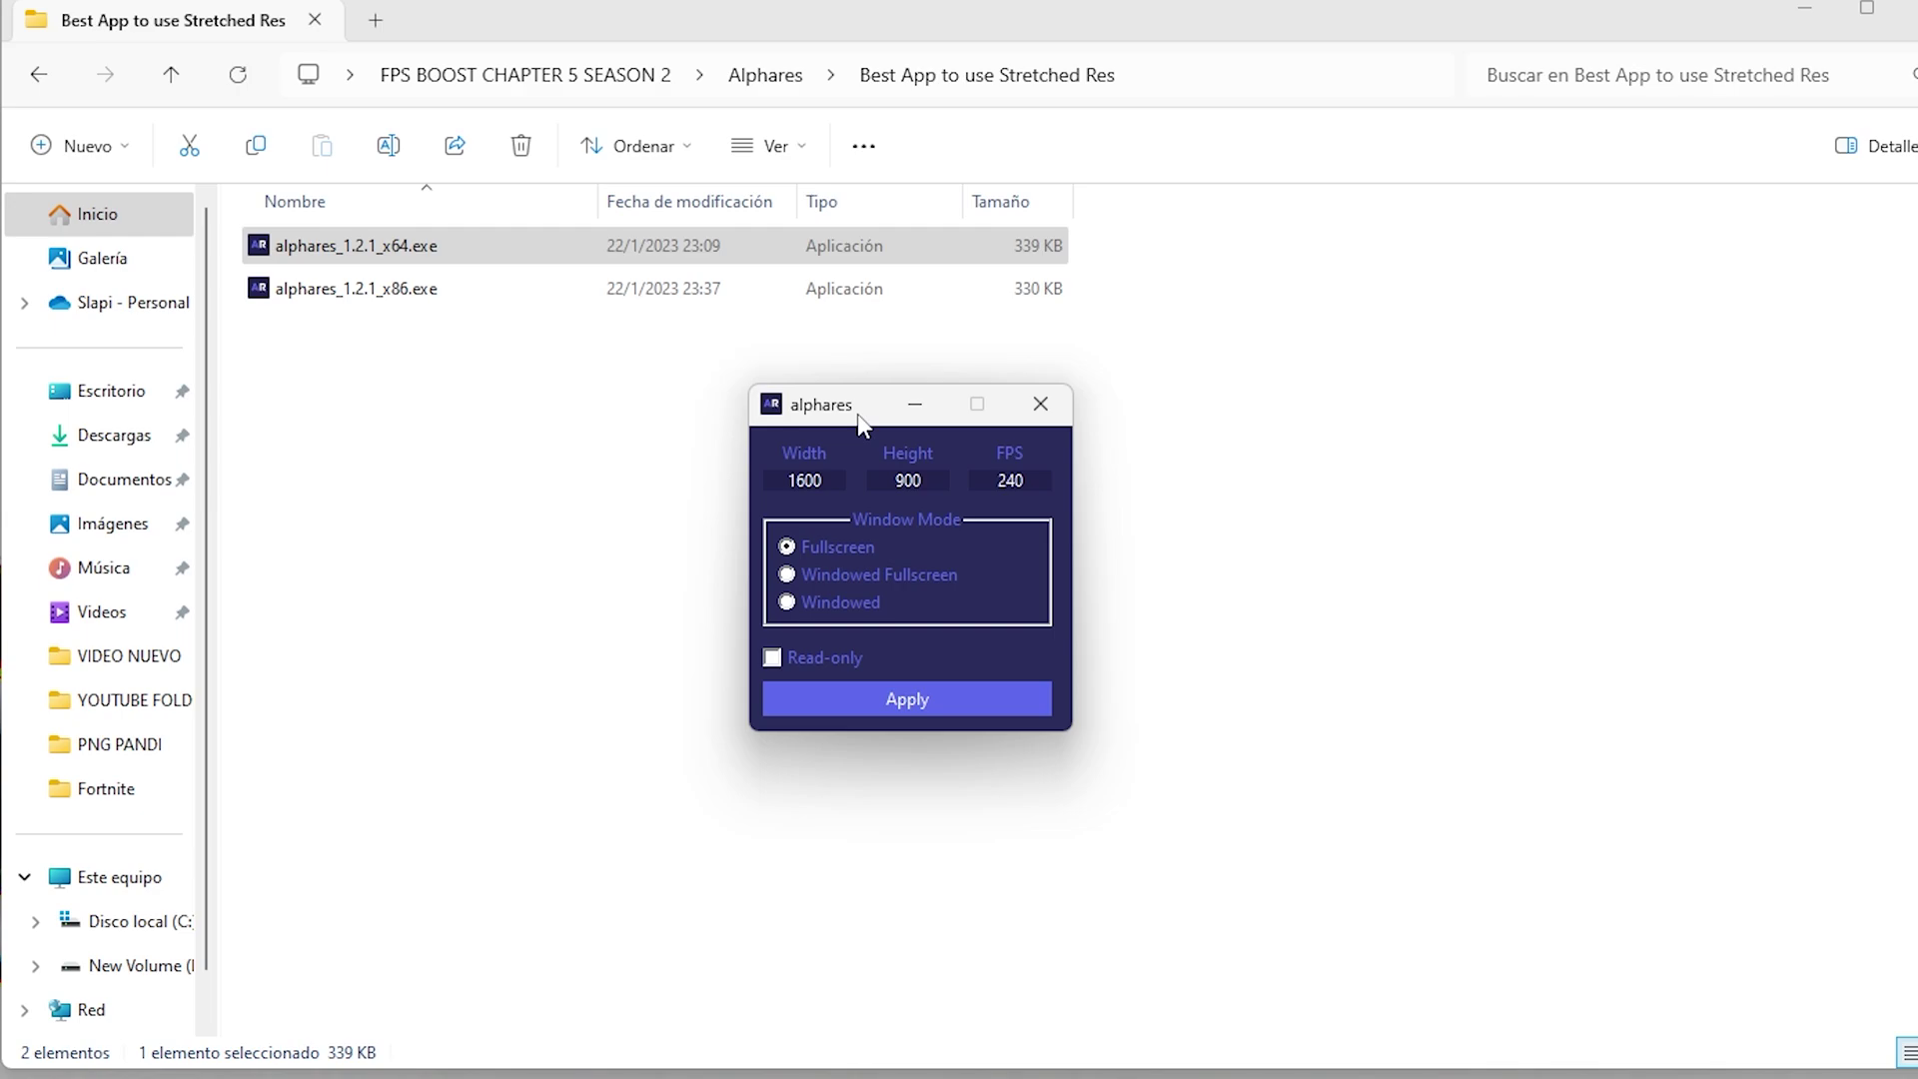
mouse_move(858, 414)
mouse_down()
mouse_move(863, 378)
mouse_move(847, 427)
mouse_up()
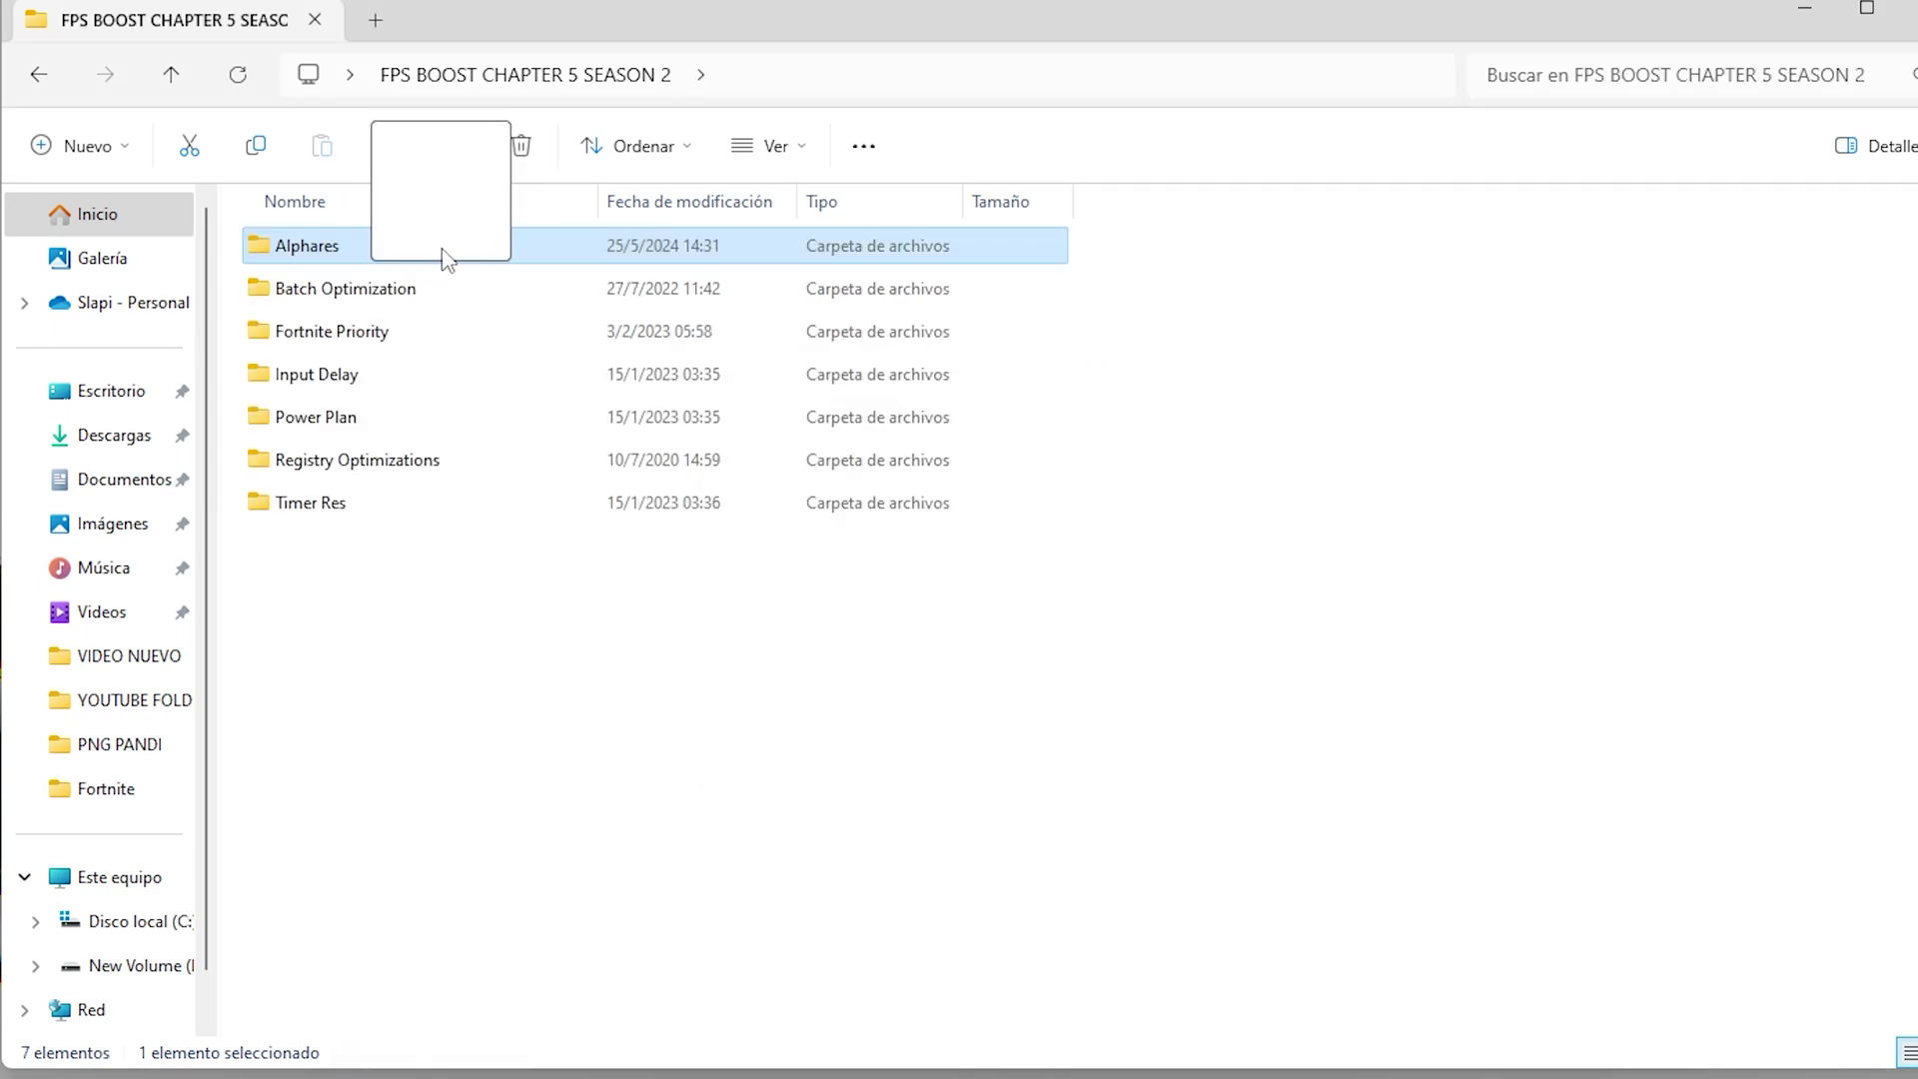
click(402, 288)
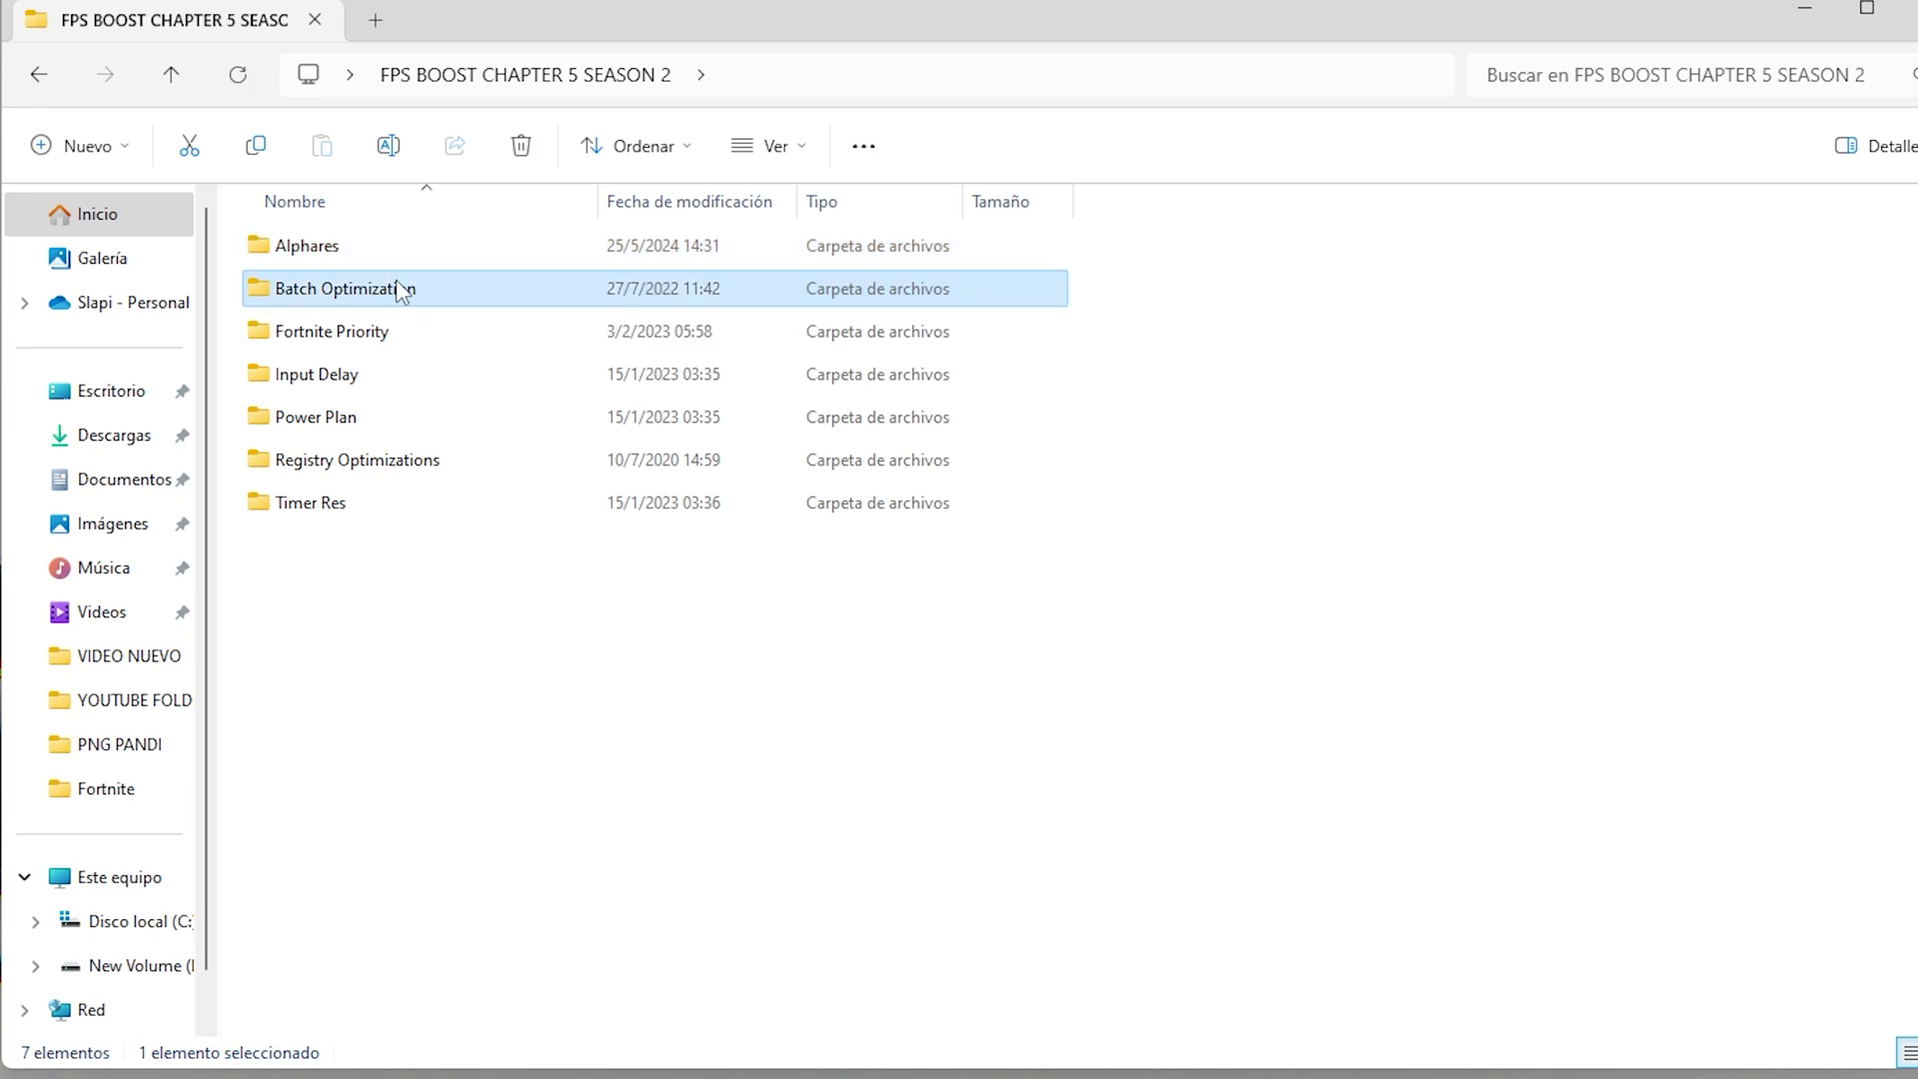
double_click(494, 288)
drag(315, 487, 348, 584)
drag(437, 531, 430, 711)
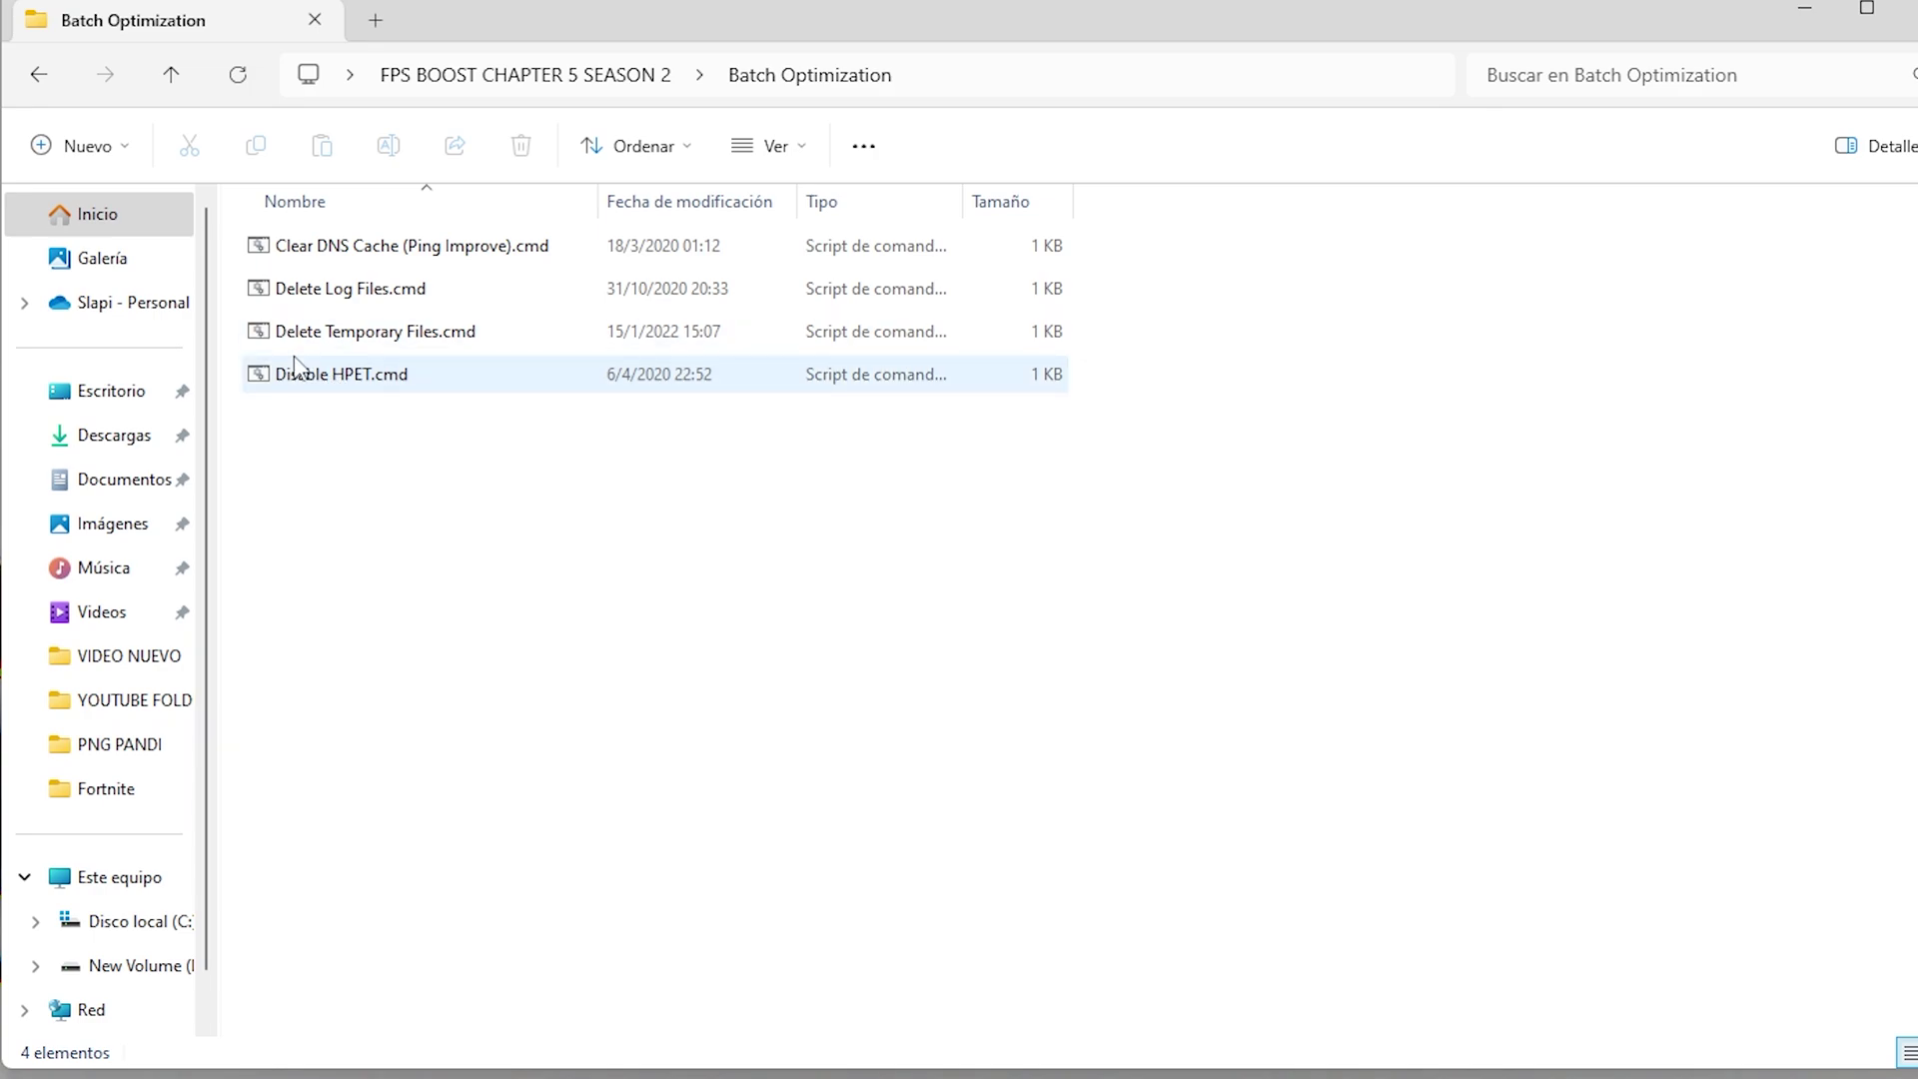
Run the Clear DNS Cache (Ping Improve).cmd and Delete Temporary Files.cmd scripts
click(409, 345)
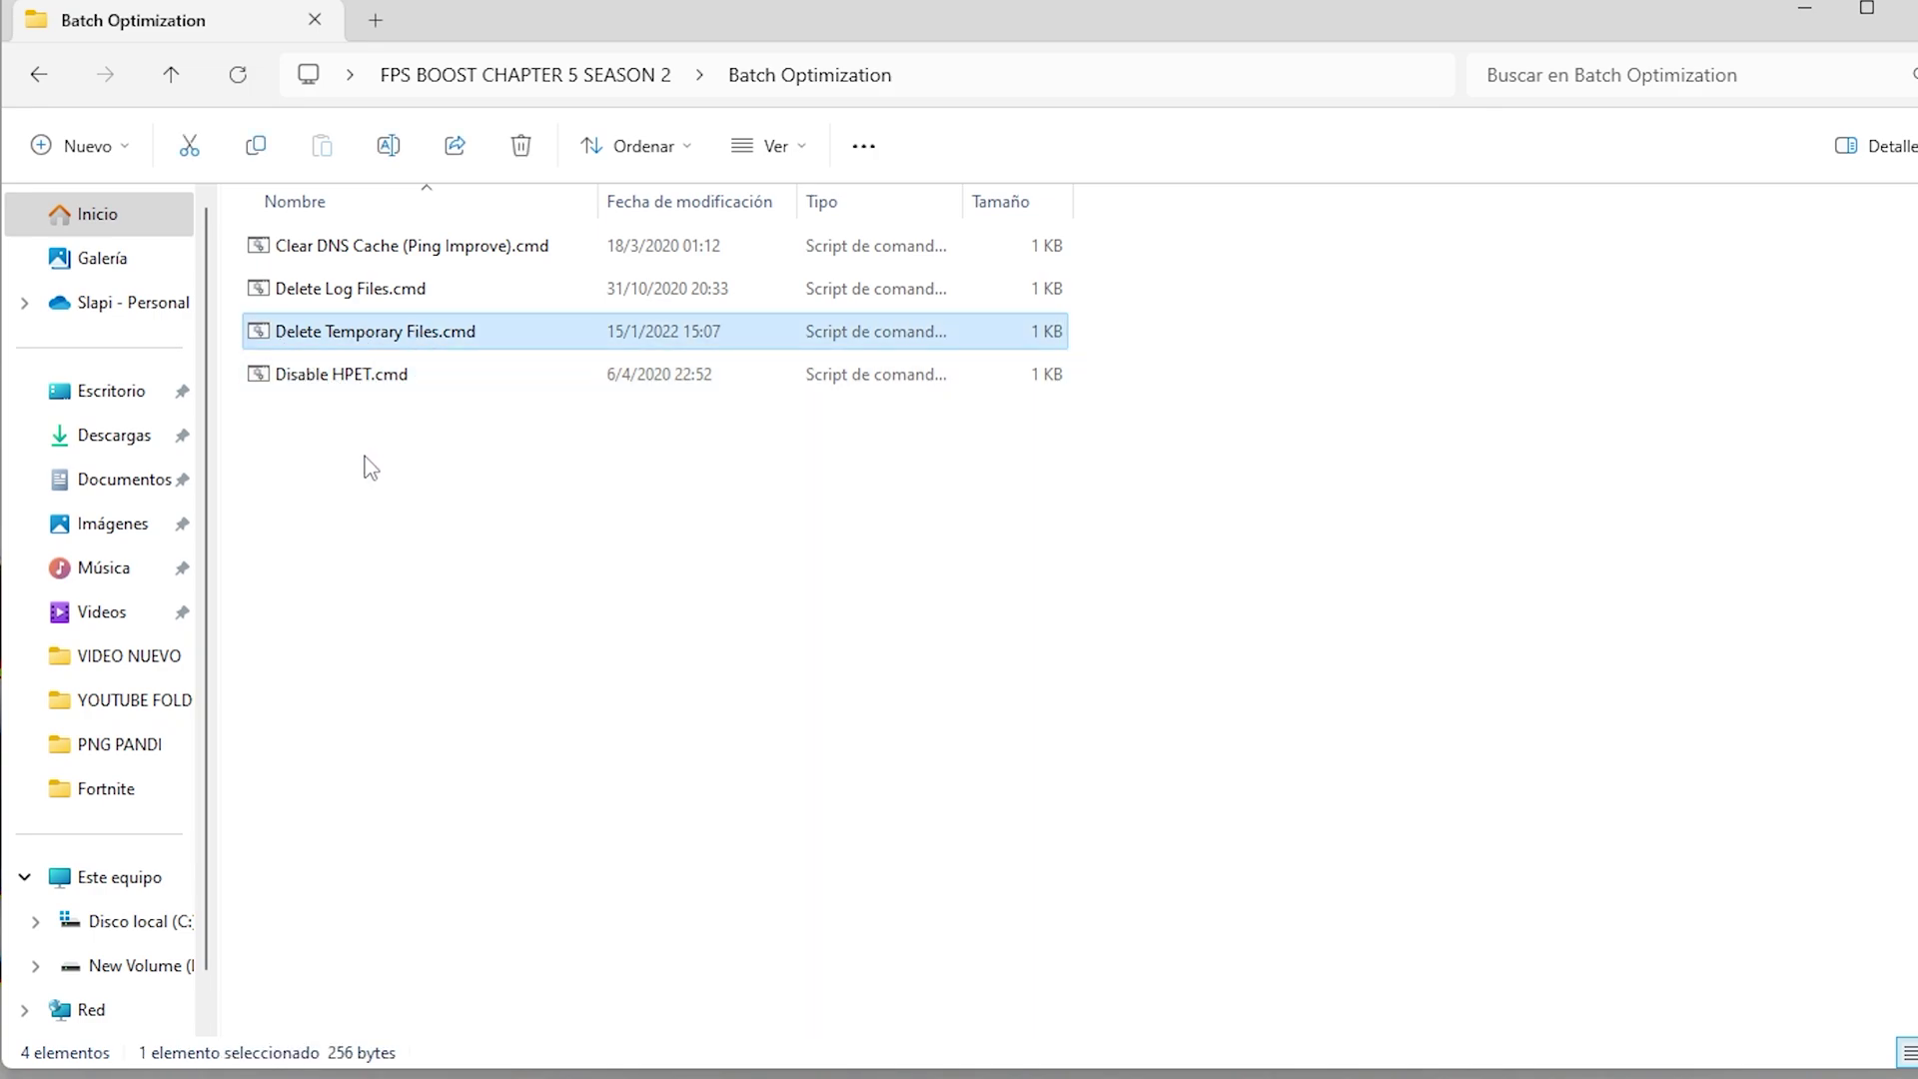
click(332, 380)
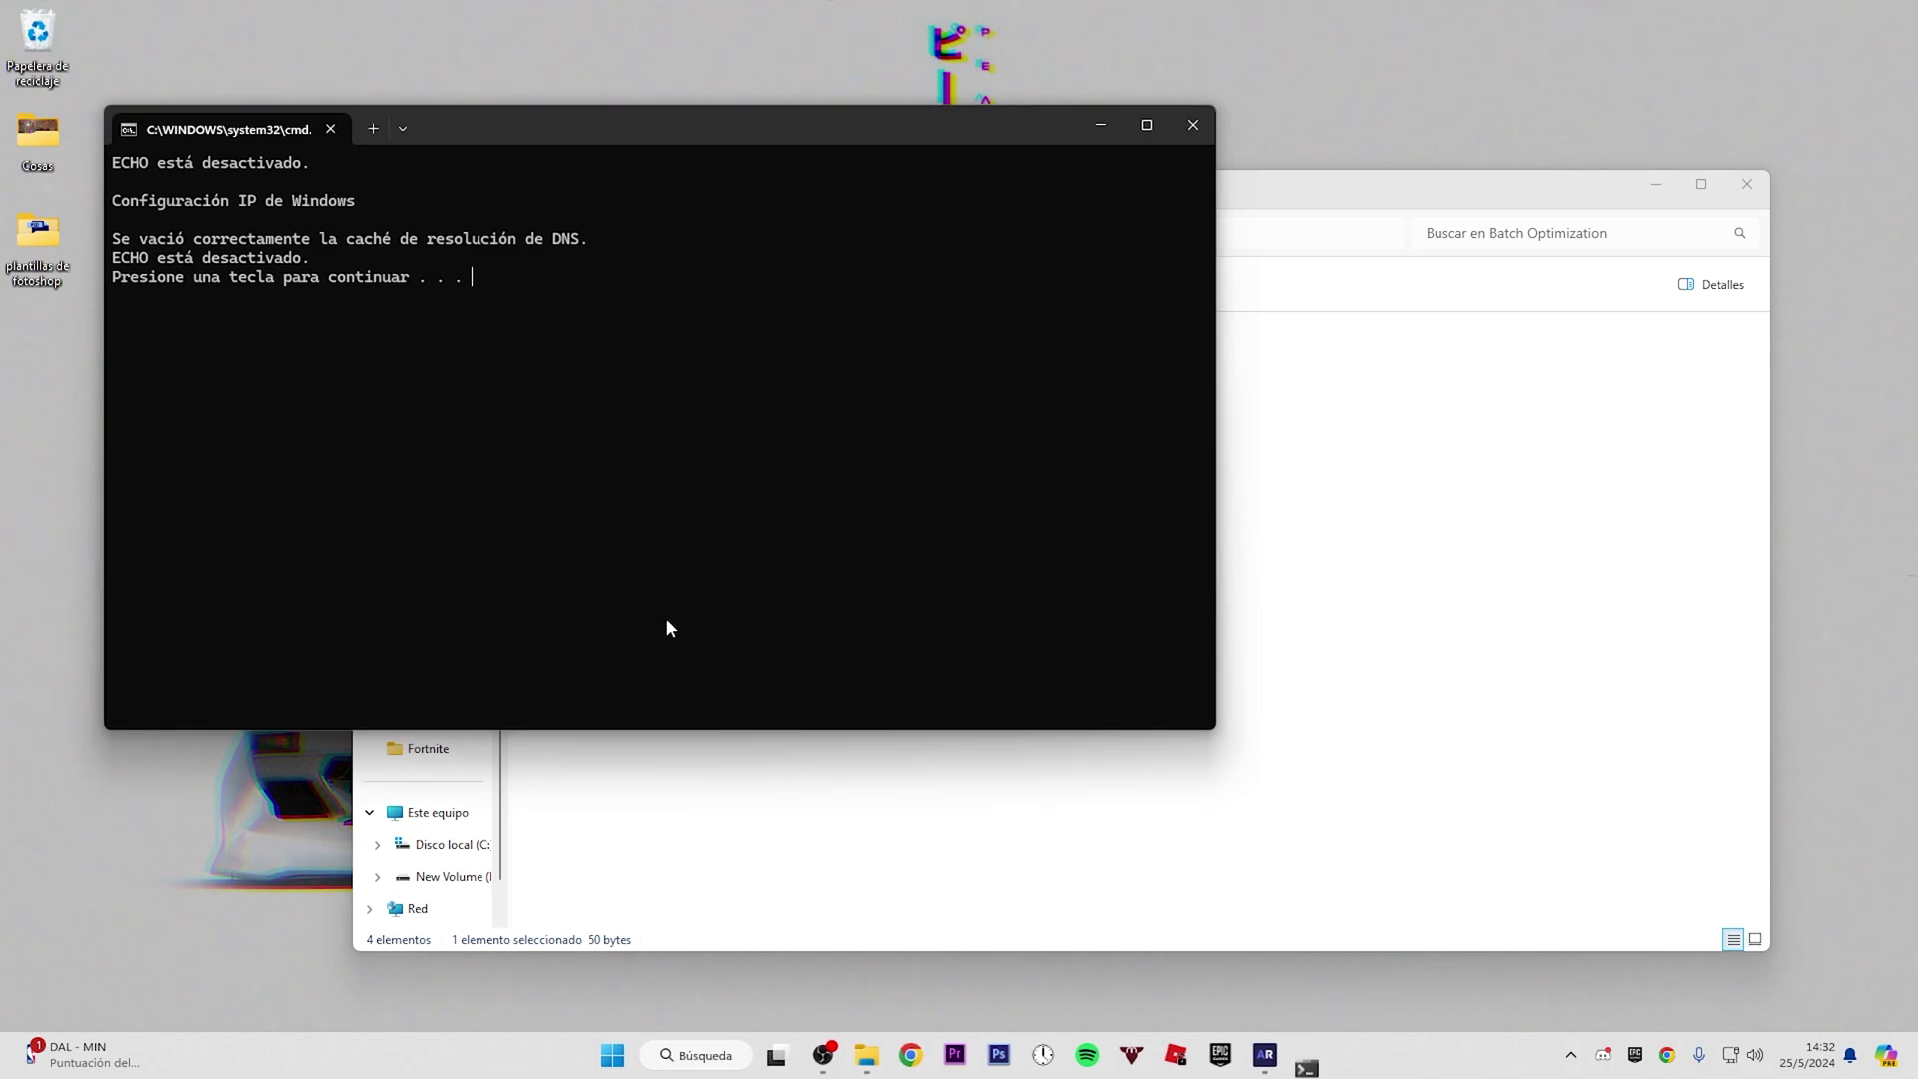
key(space)
double_click(609, 417)
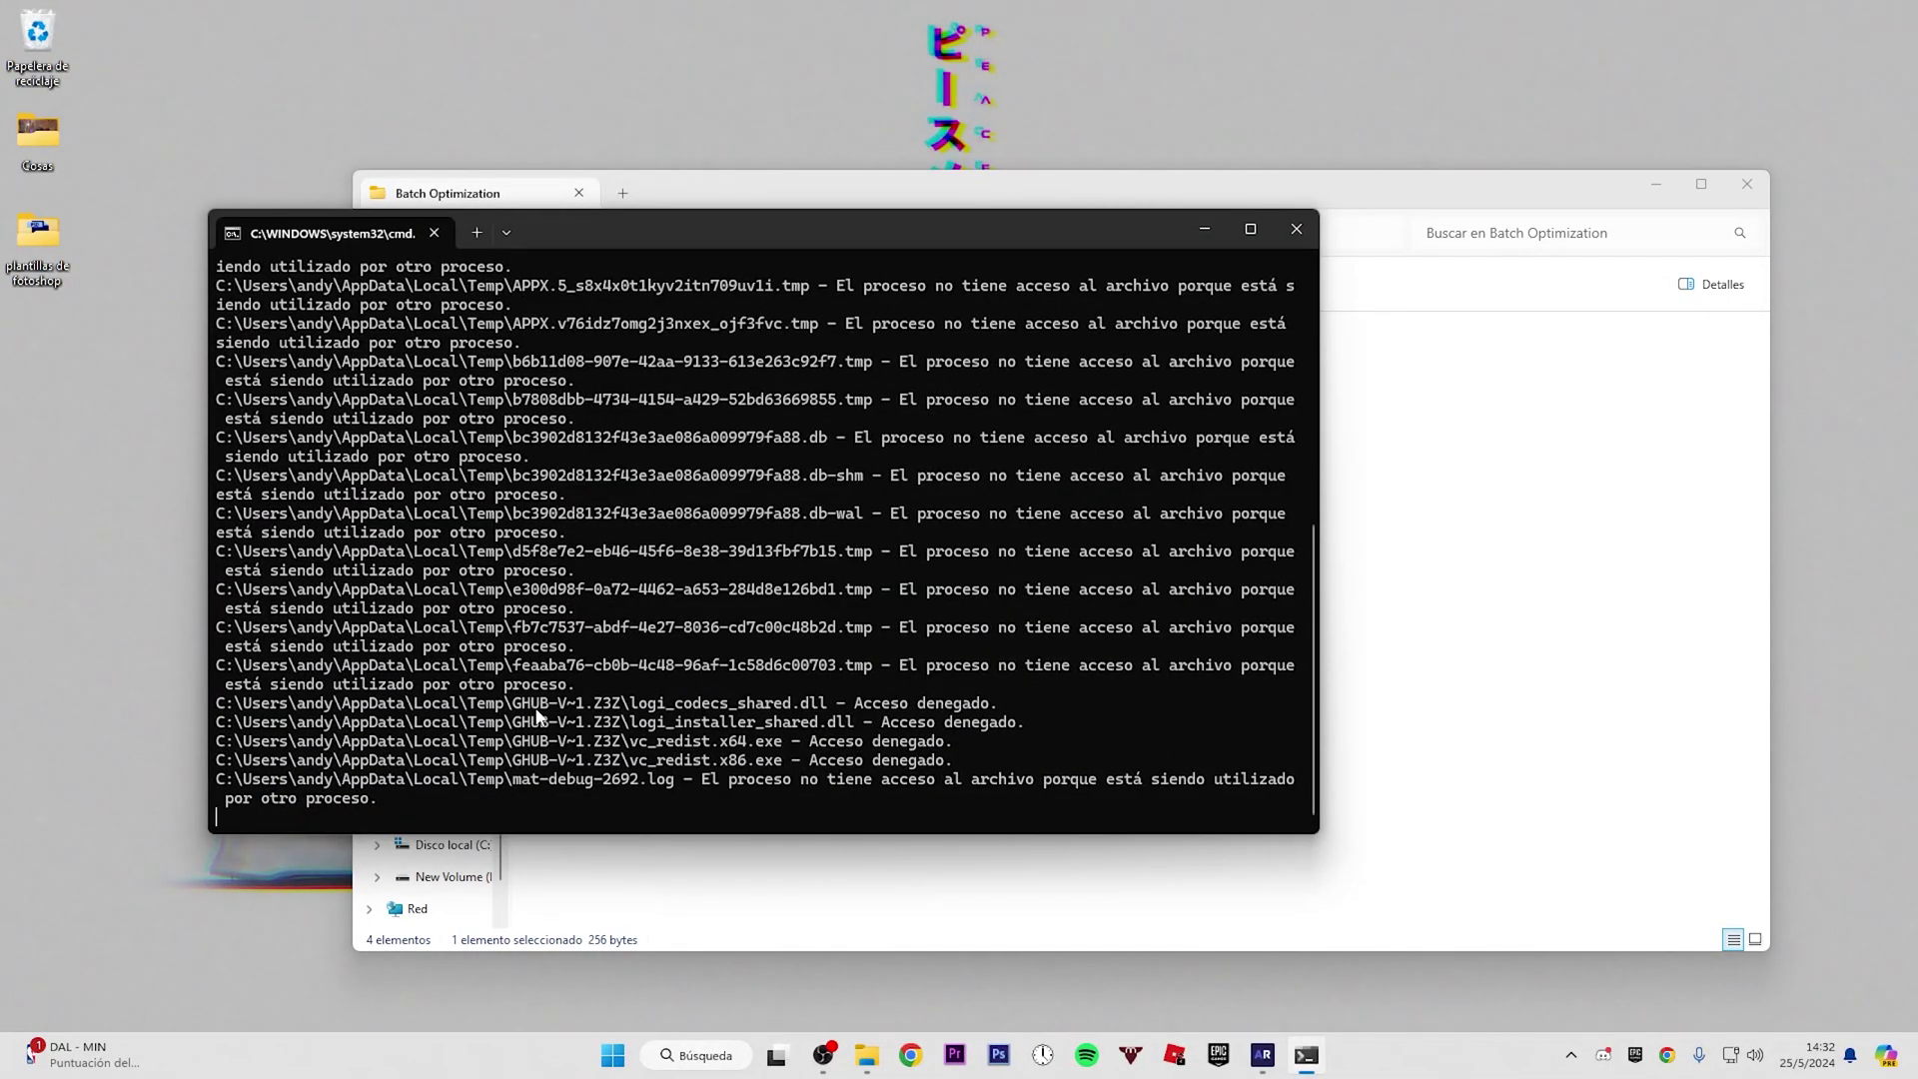
Run the Disable HPET.cmd script and dismiss its console window
key(Down)
key(Return)
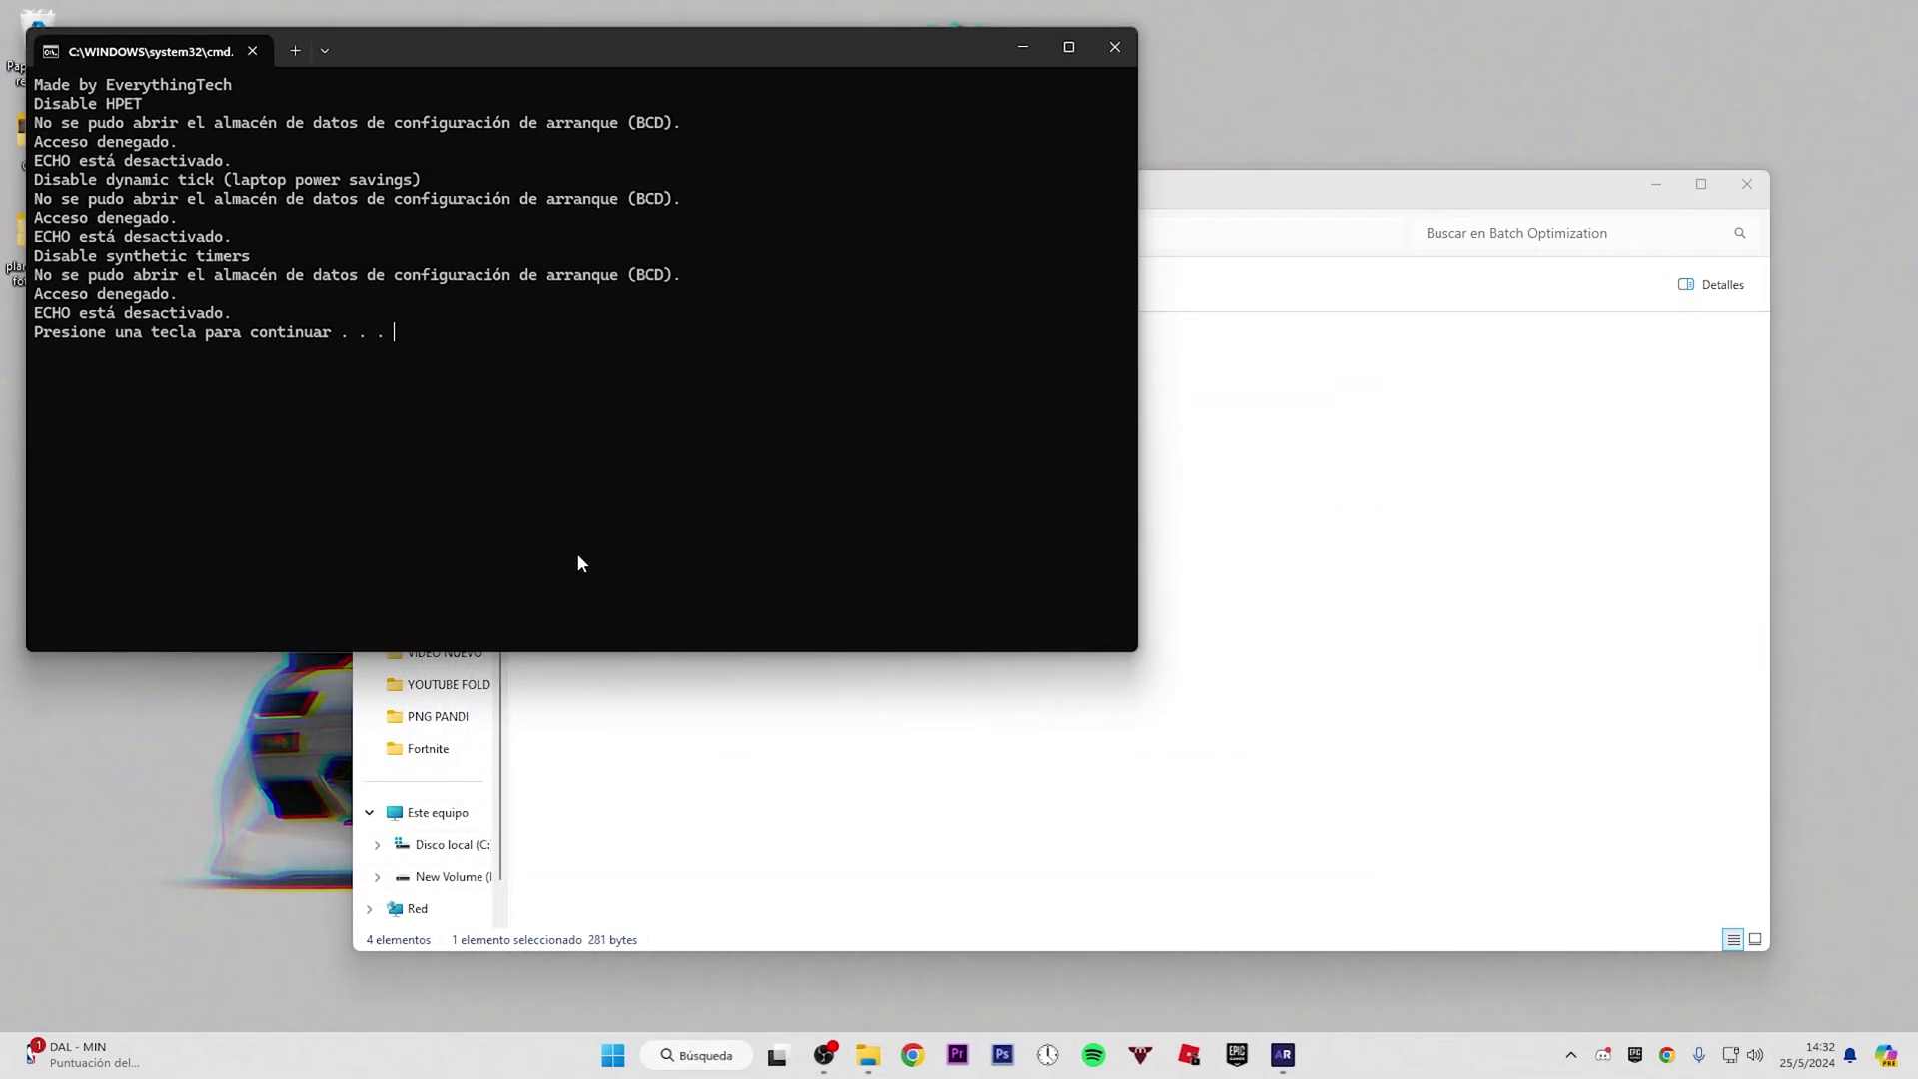
mouse_move(457, 72)
mouse_down()
mouse_move(658, 160)
mouse_move(886, 370)
mouse_up()
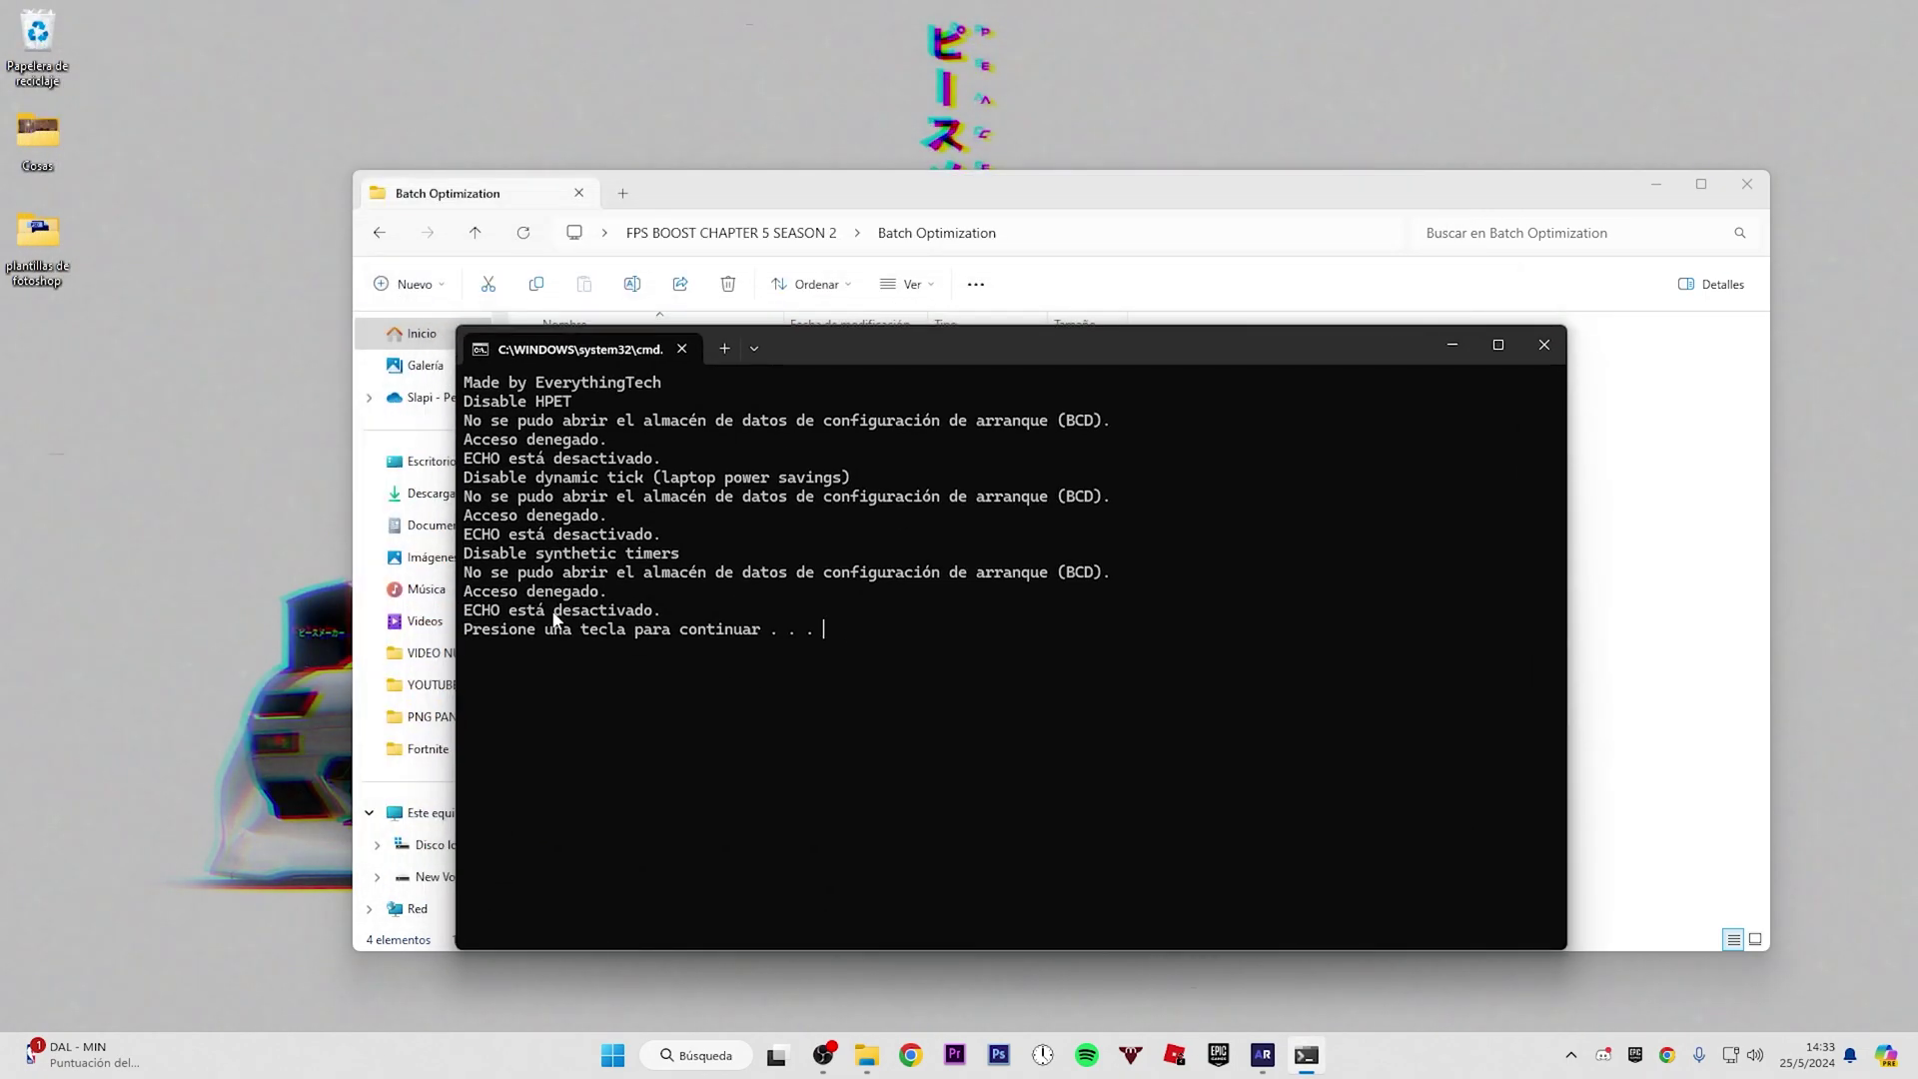
key(Return)
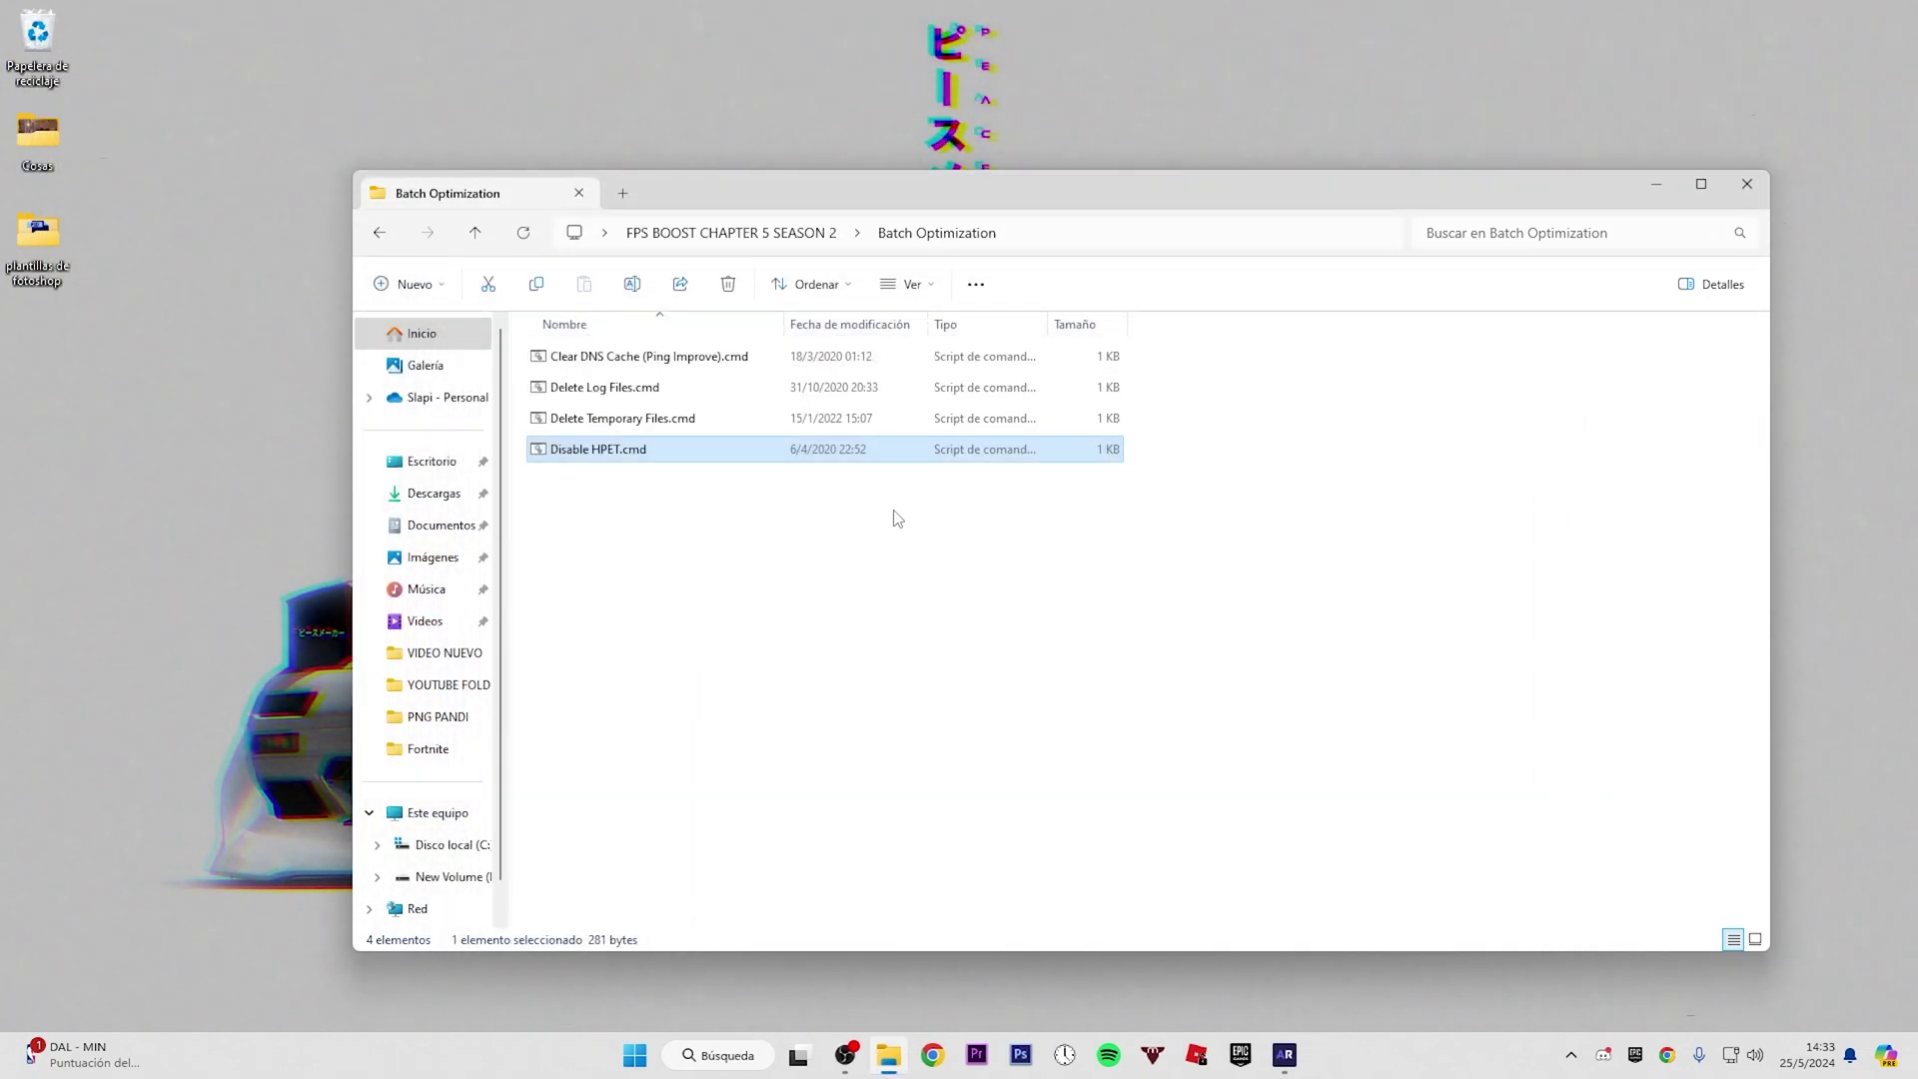
Open the Fortnite Priority folder and import Fortnite High Priority.reg into the registry
click(731, 233)
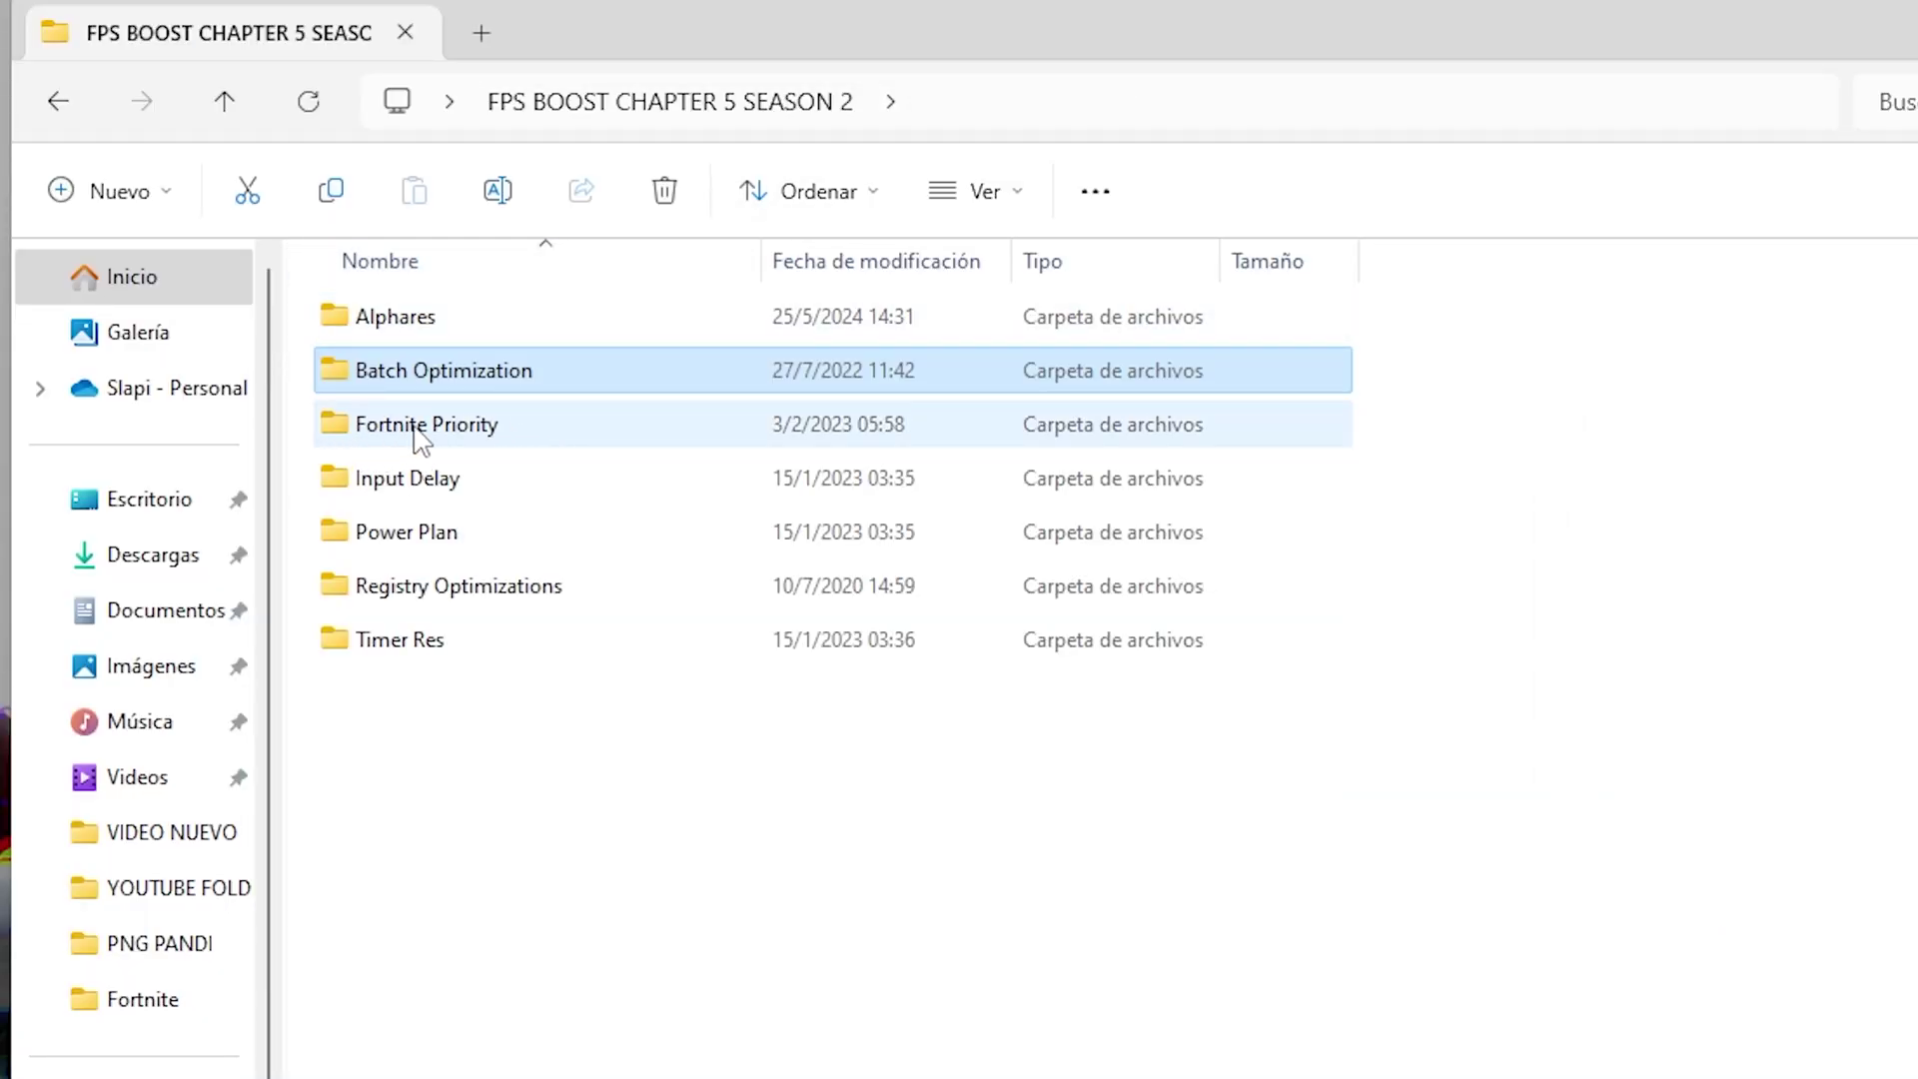
double_click(502, 424)
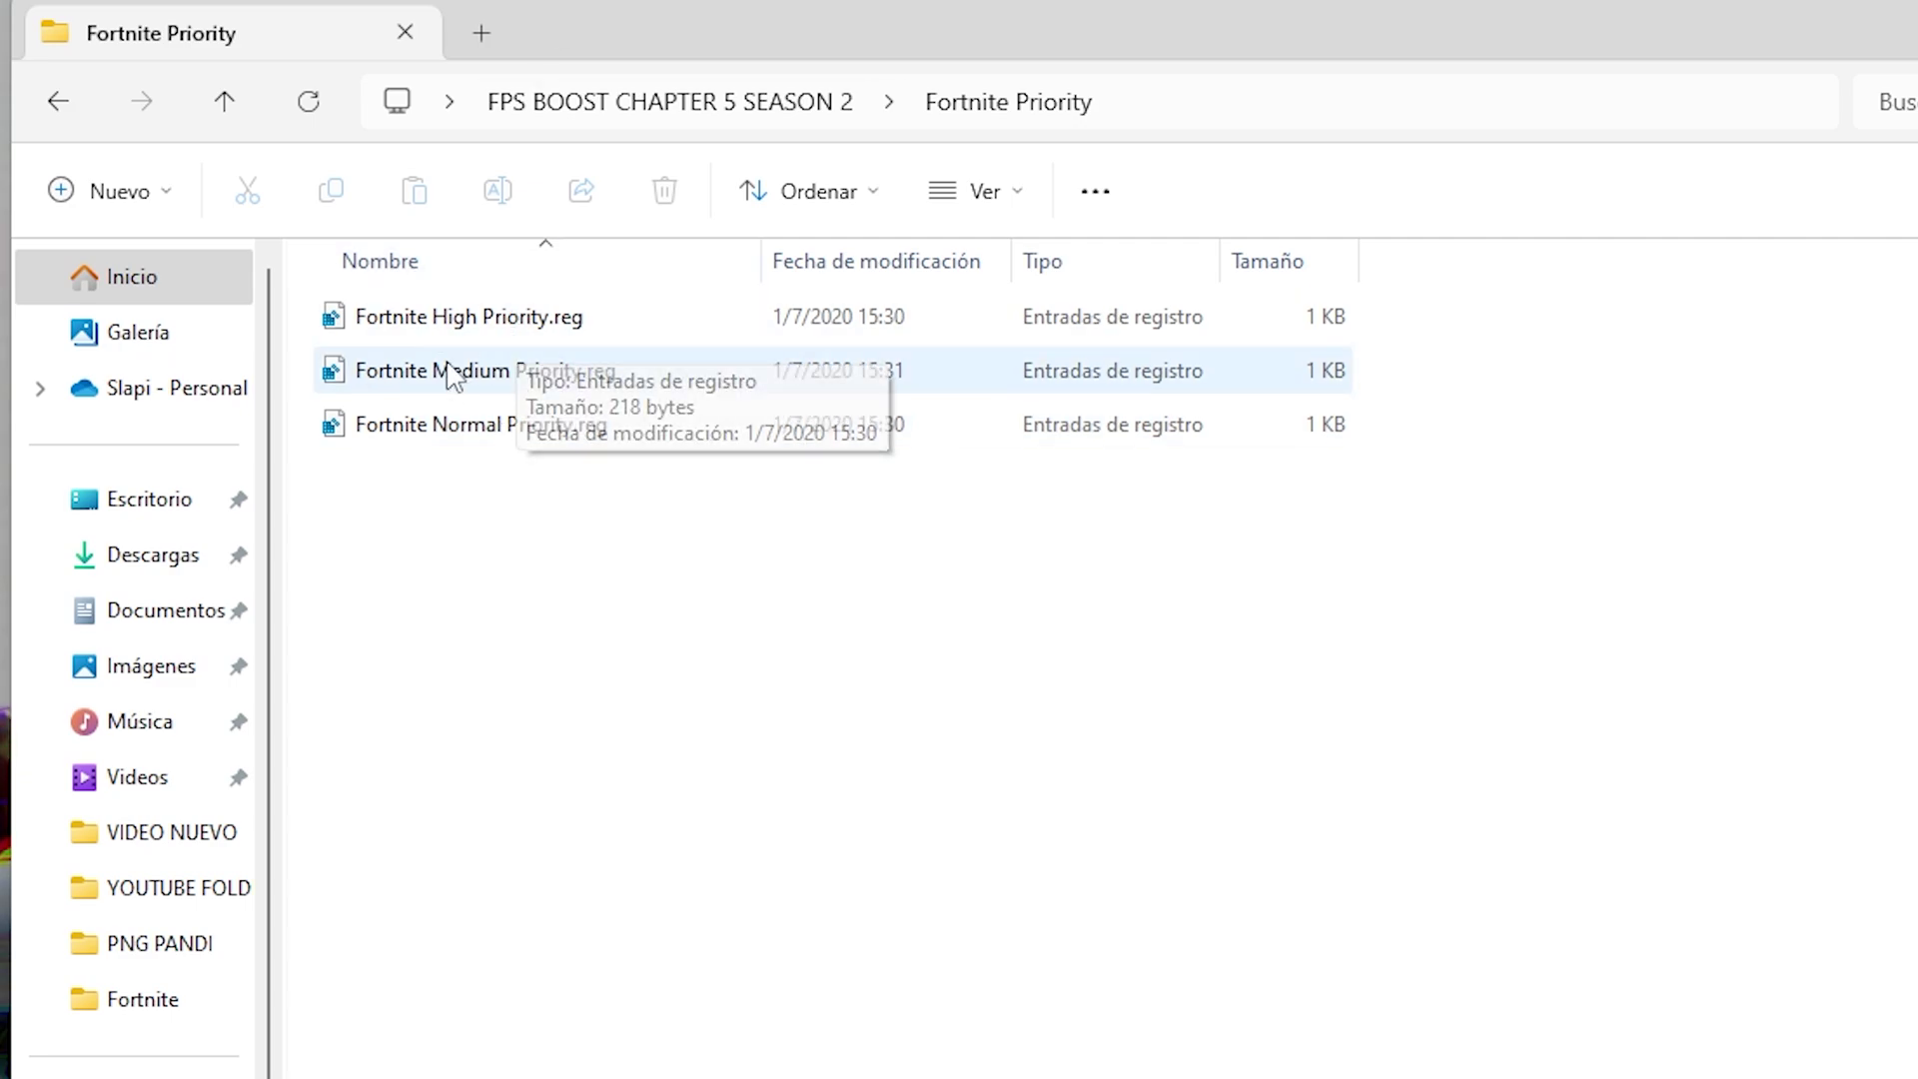
double_click(587, 316)
drag(964, 523, 893, 508)
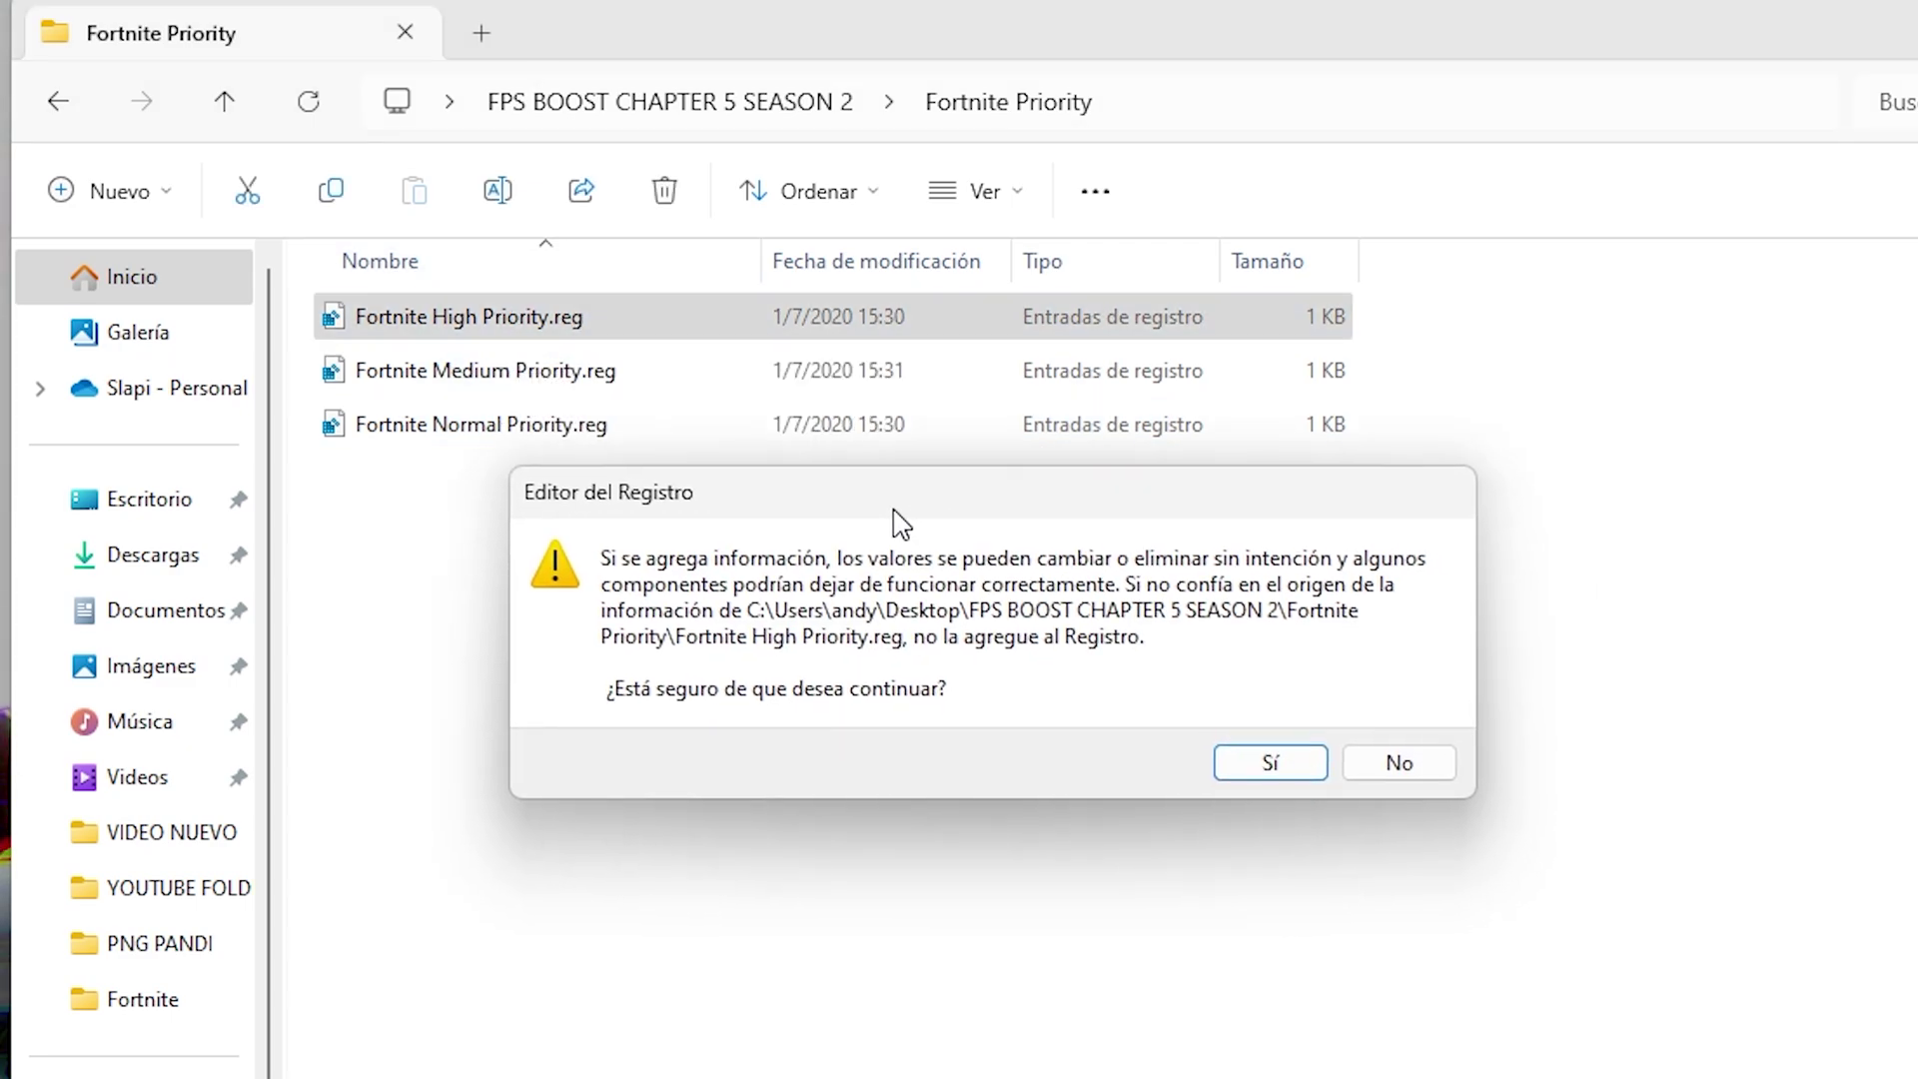
click(1287, 767)
click(1440, 628)
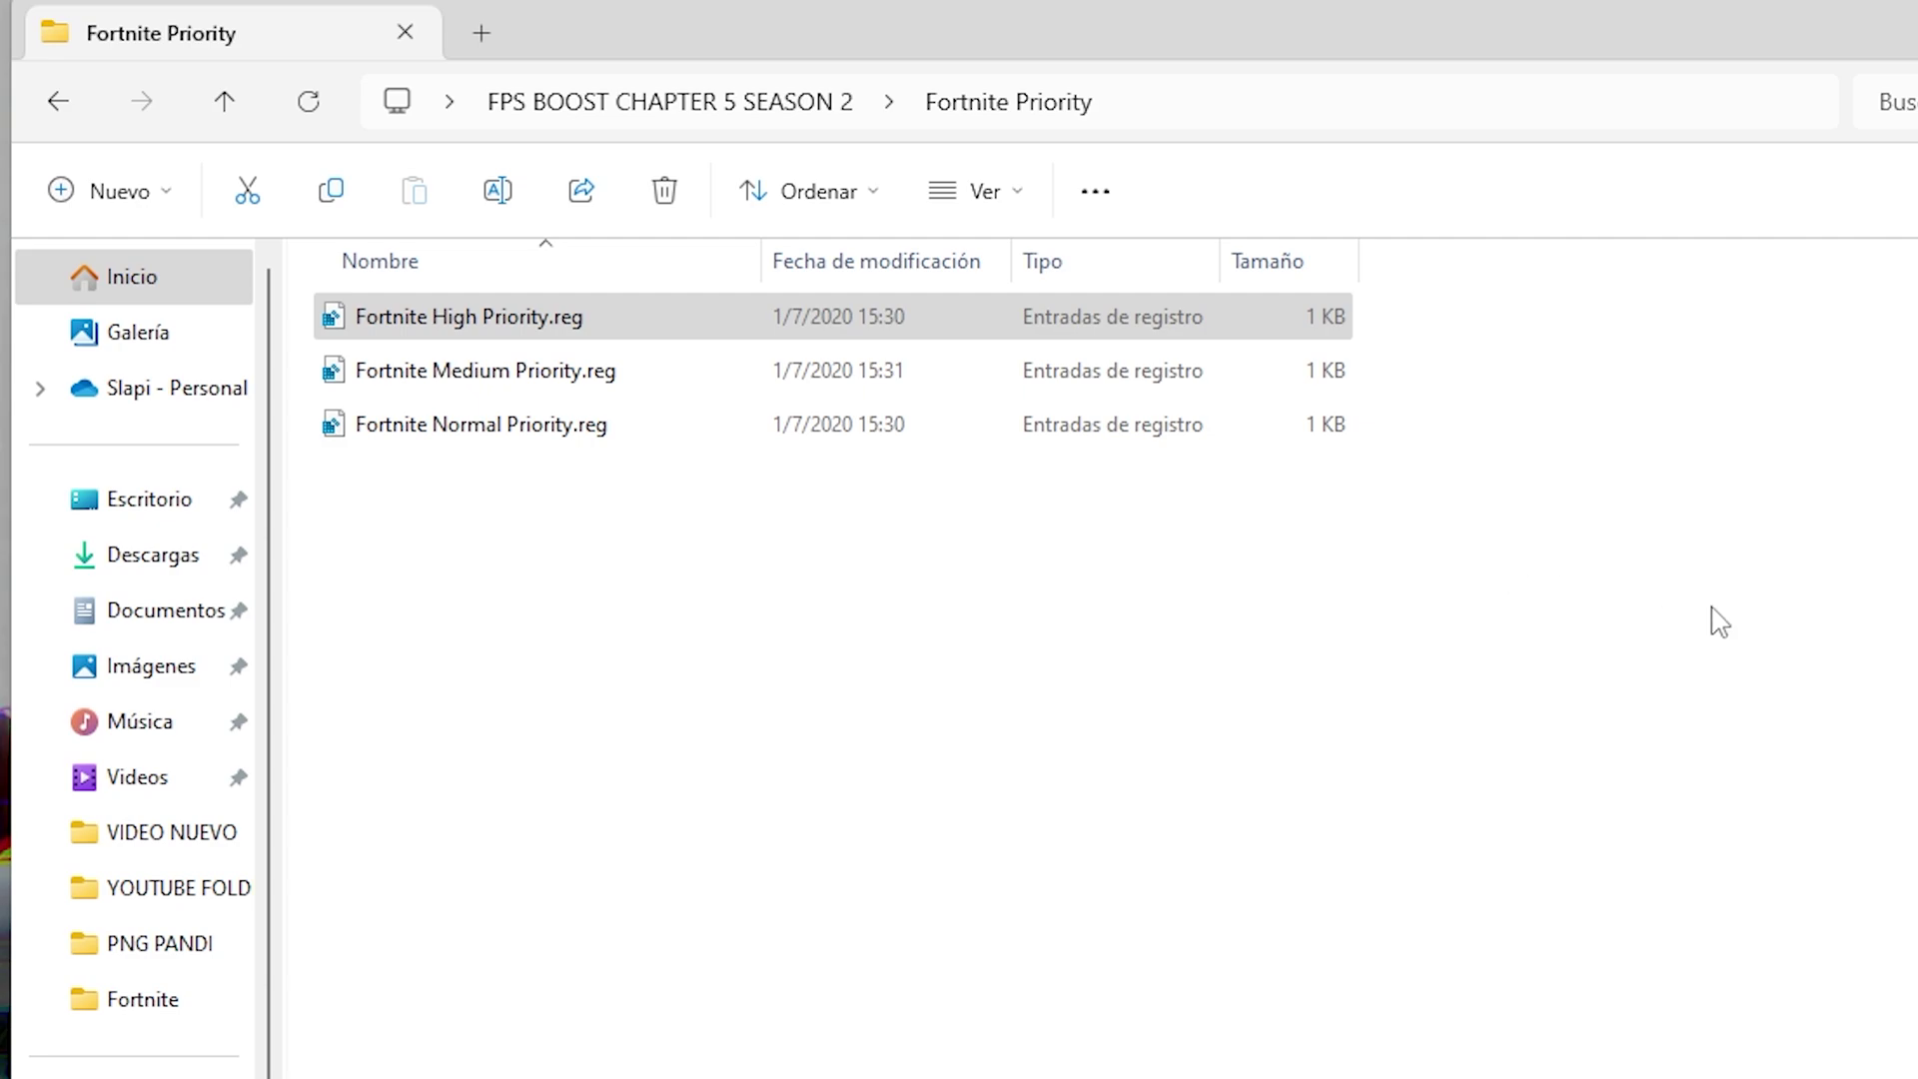
Examine the CPU details in Task Manager's performance view
key(ctrl+shift+Escape)
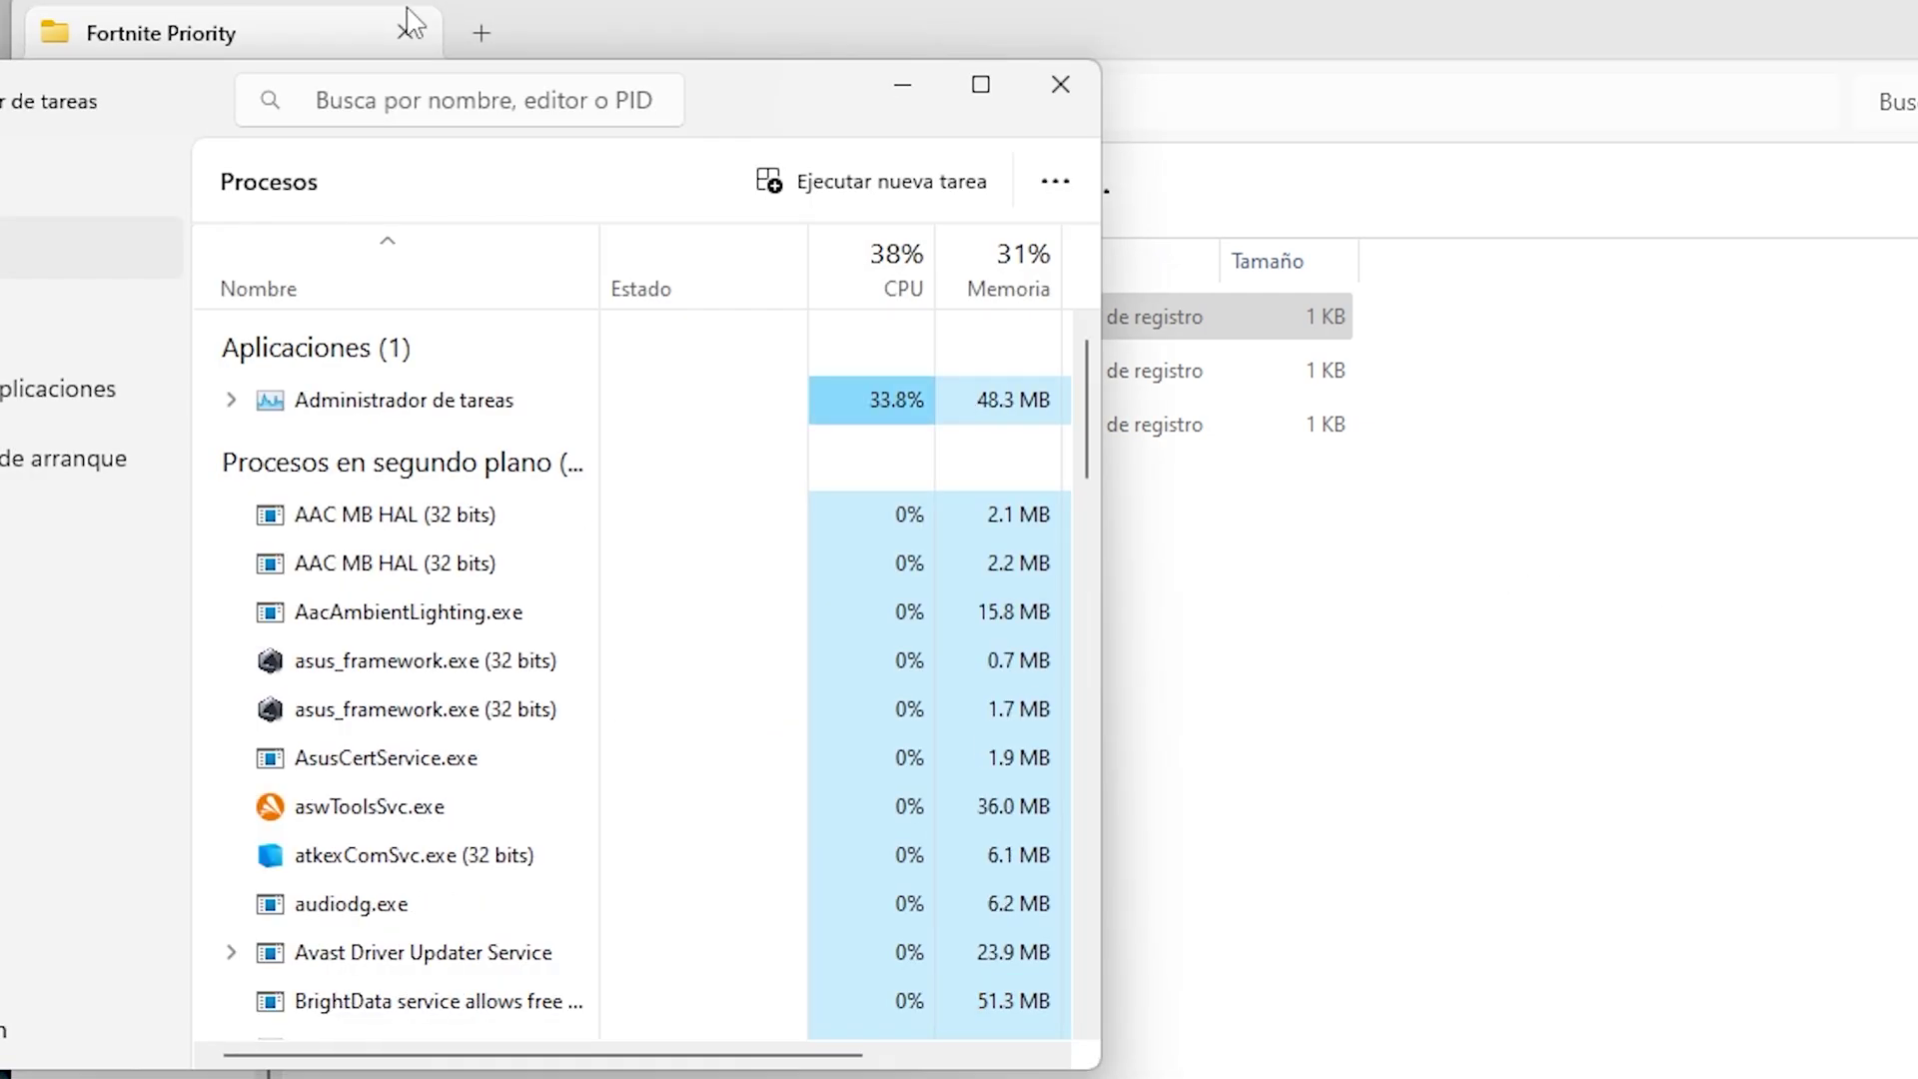
click(3, 322)
drag(441, 114, 800, 60)
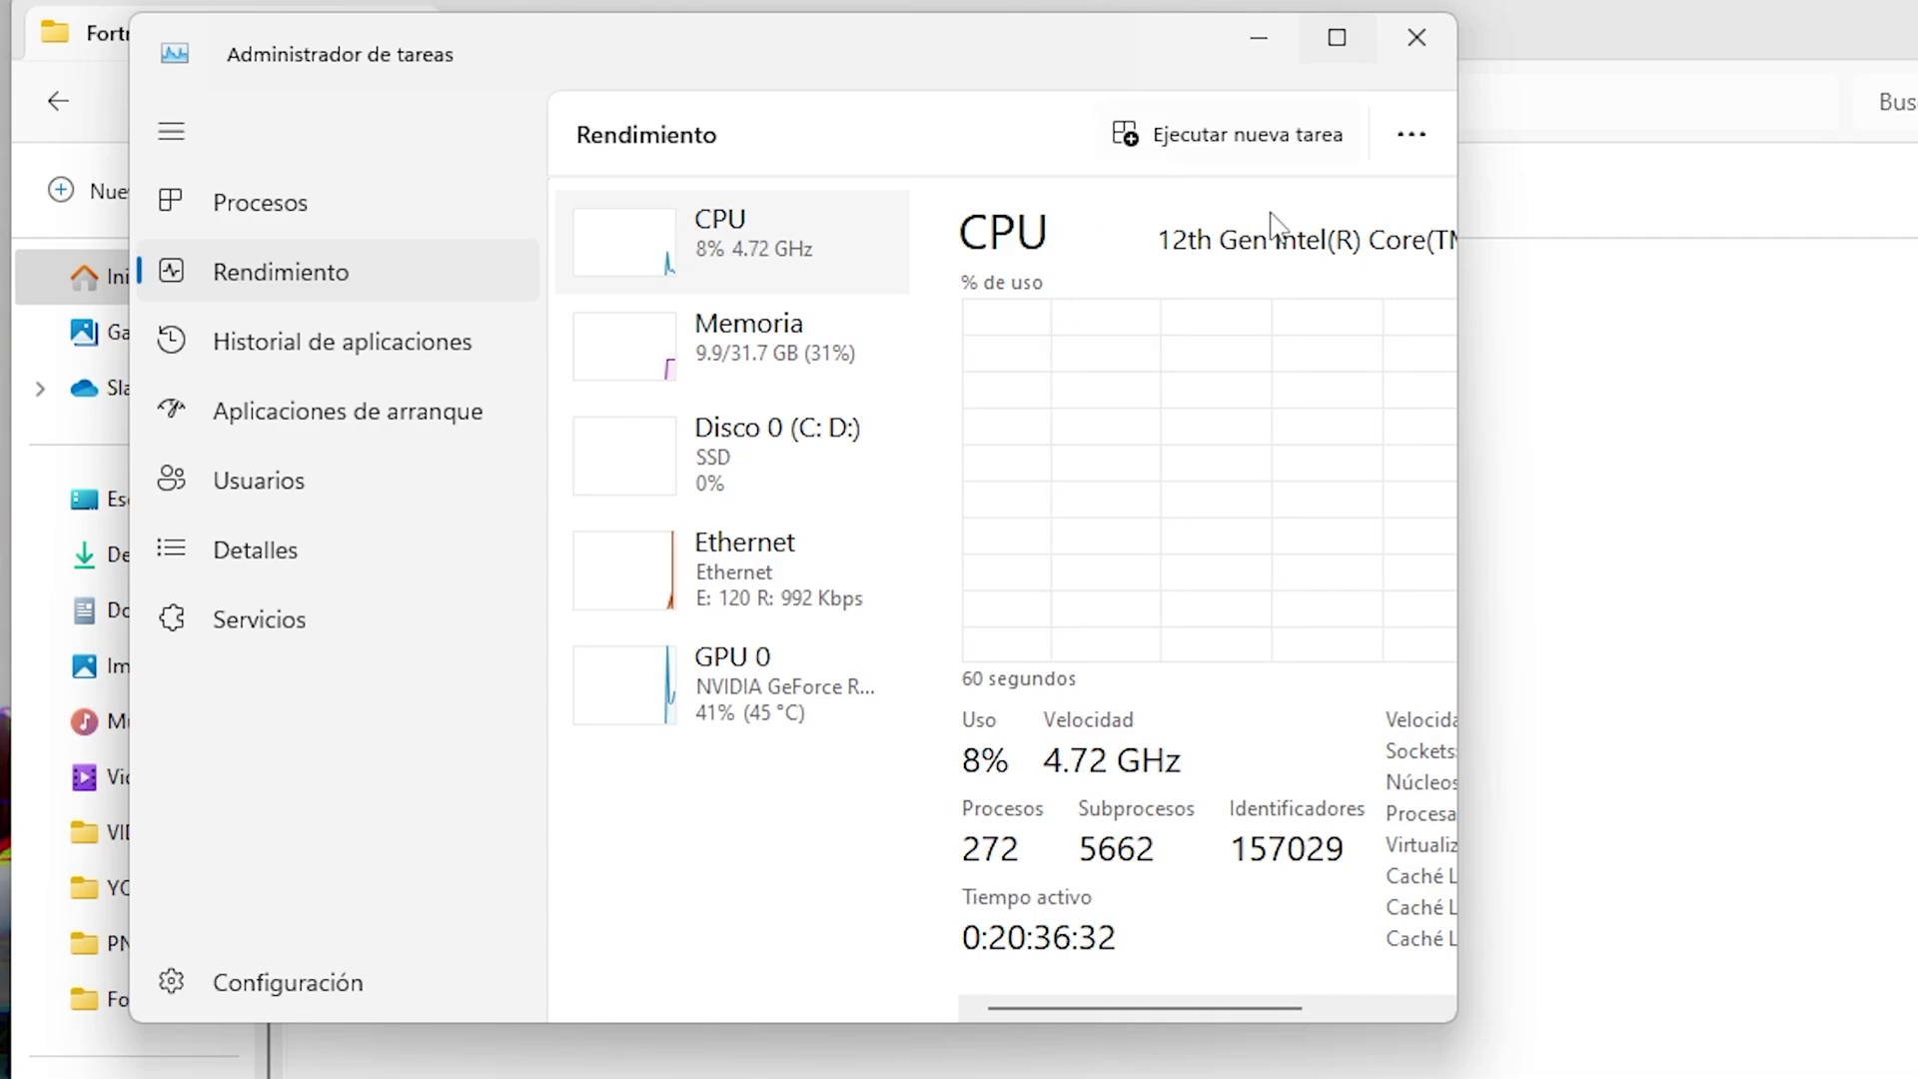
drag(1141, 1009, 1185, 1005)
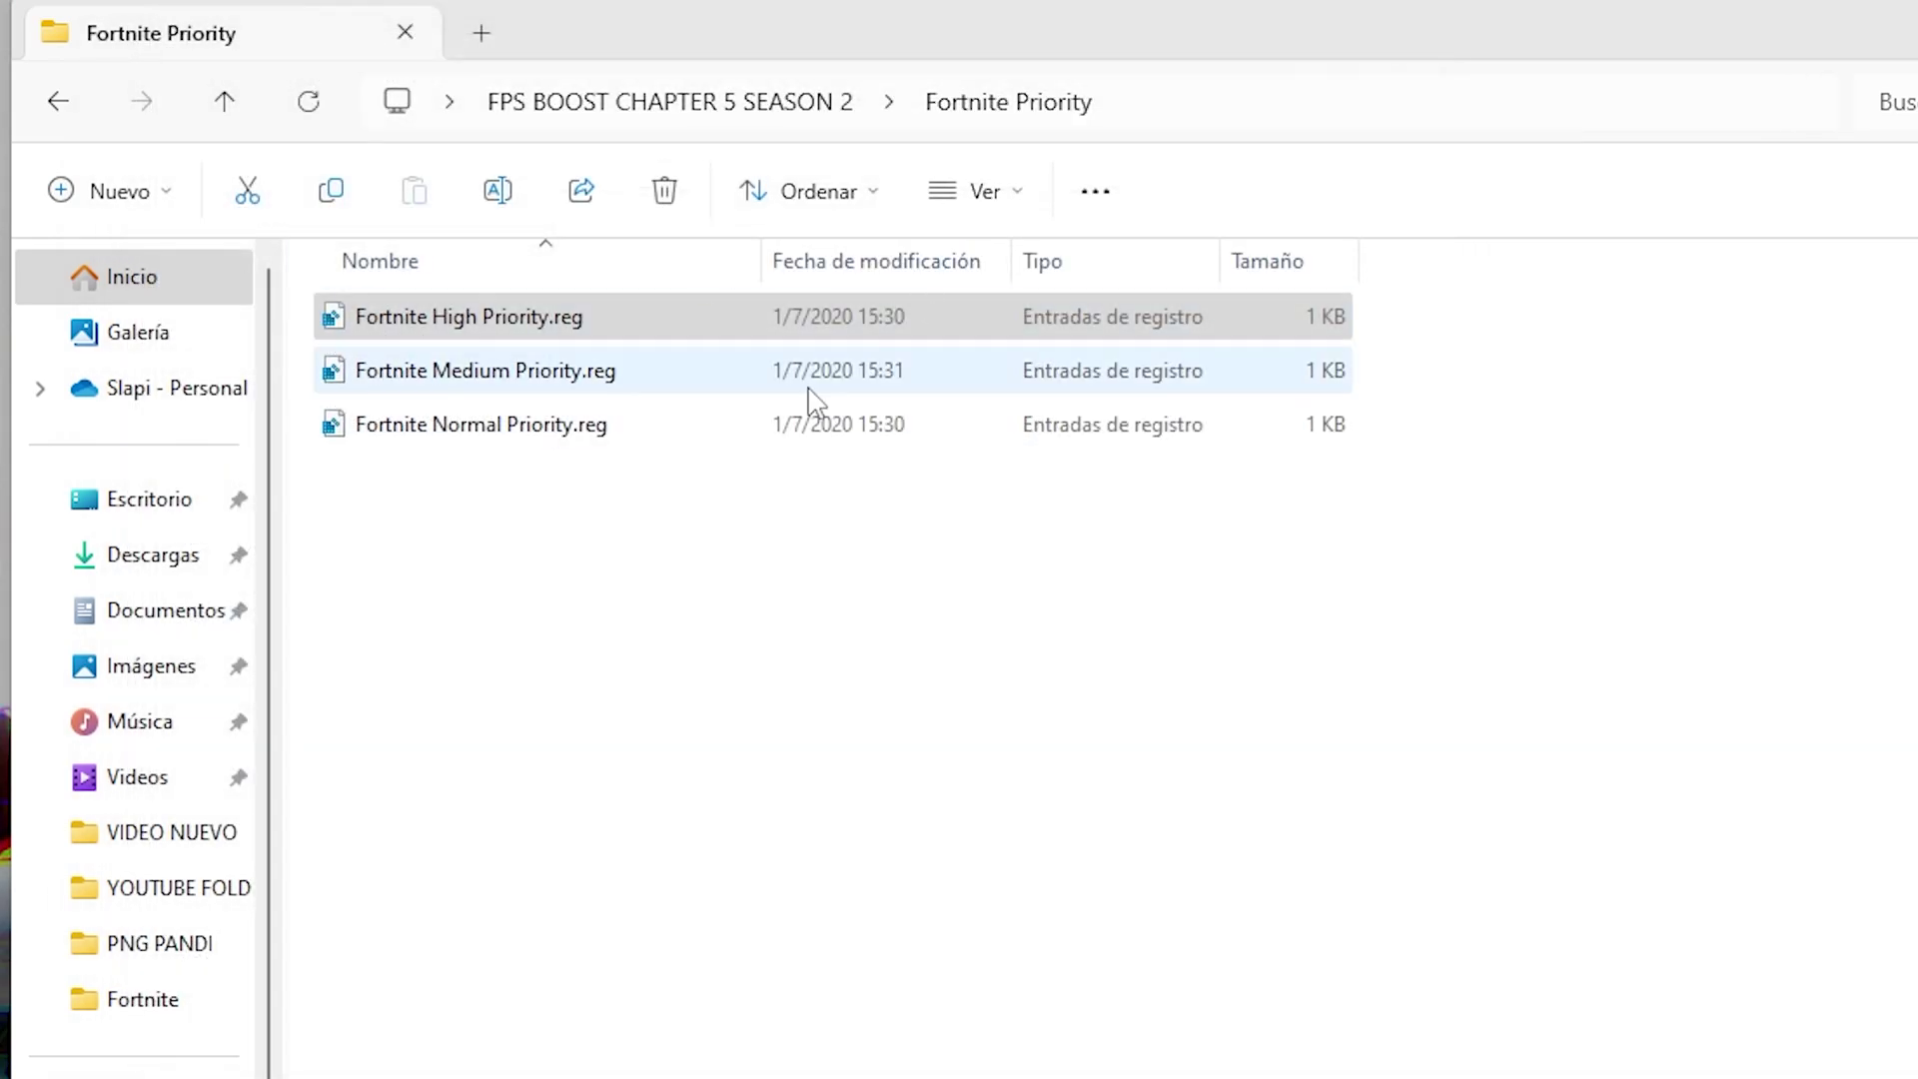
Go to the Input Delay folder and open Keyboard Optimization inside 1-Mouse & Keyboard Tweaks
click(765, 108)
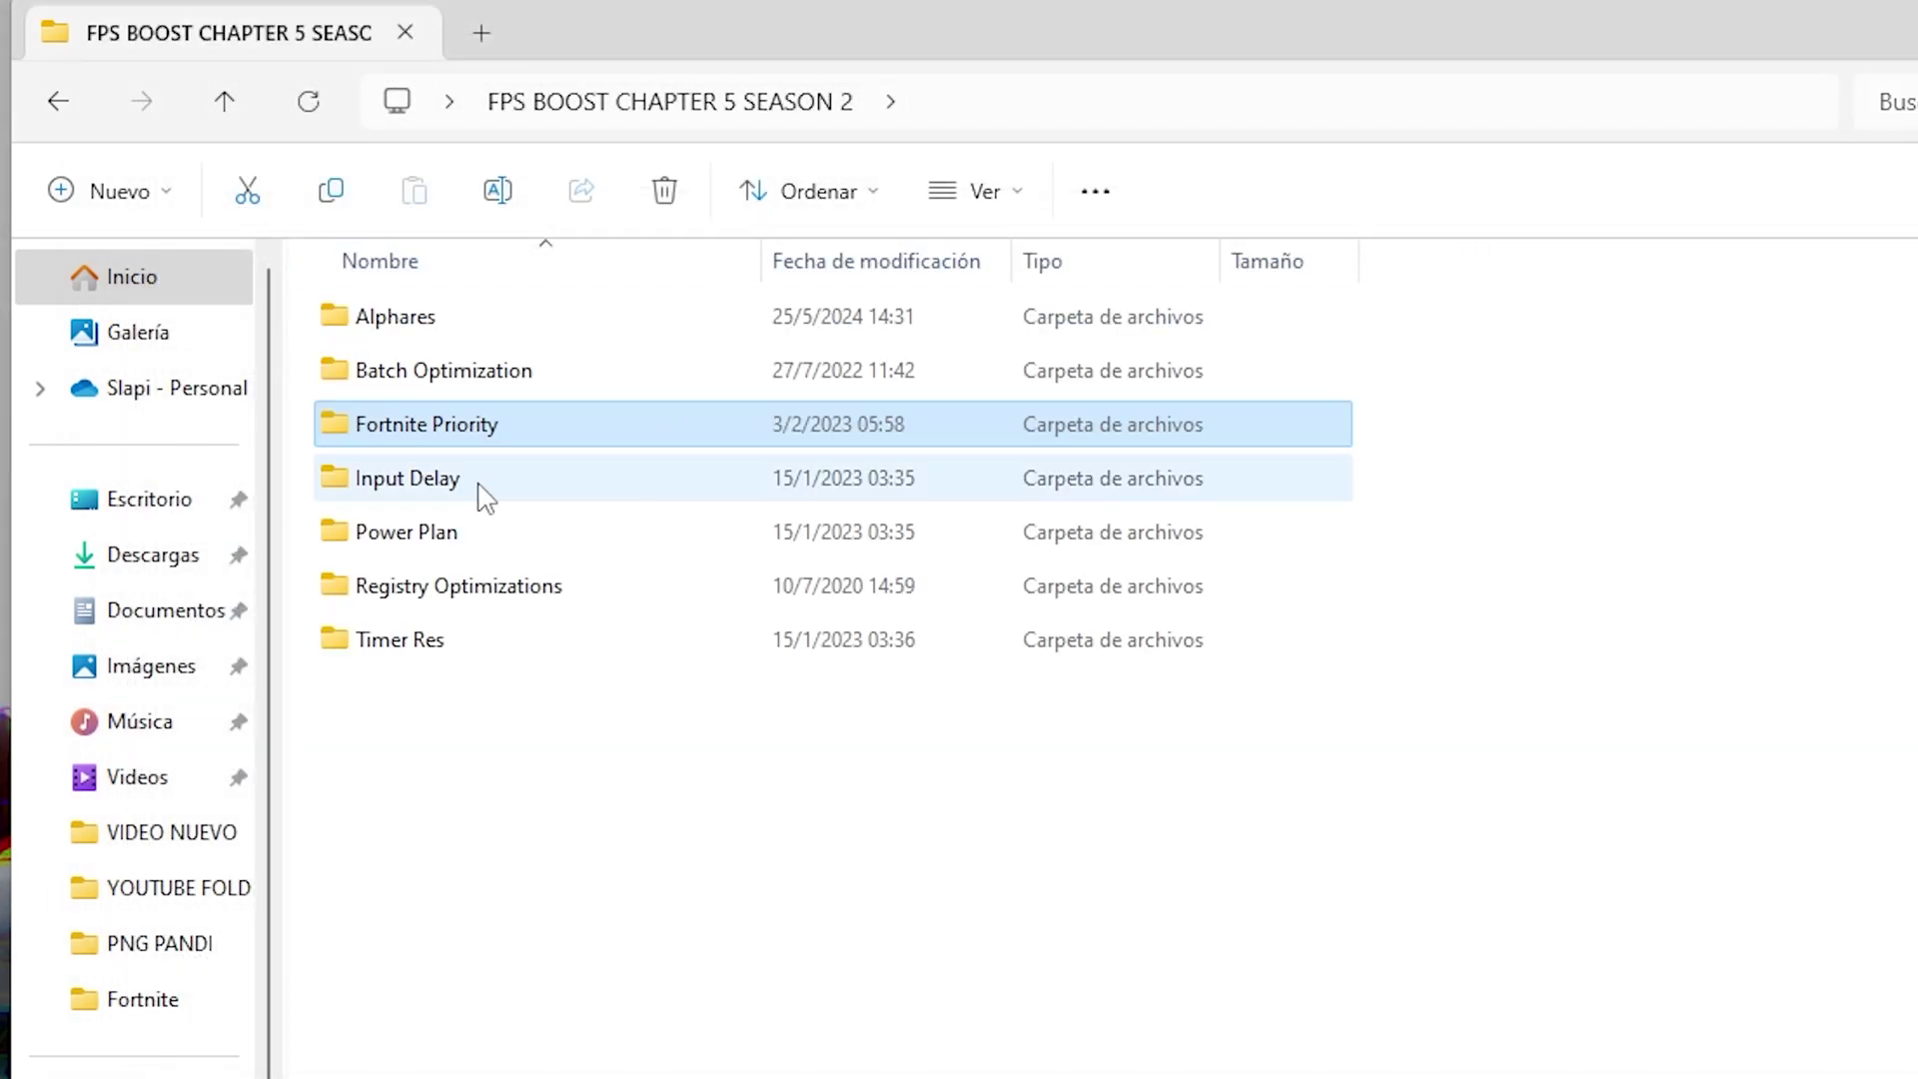
double_click(611, 436)
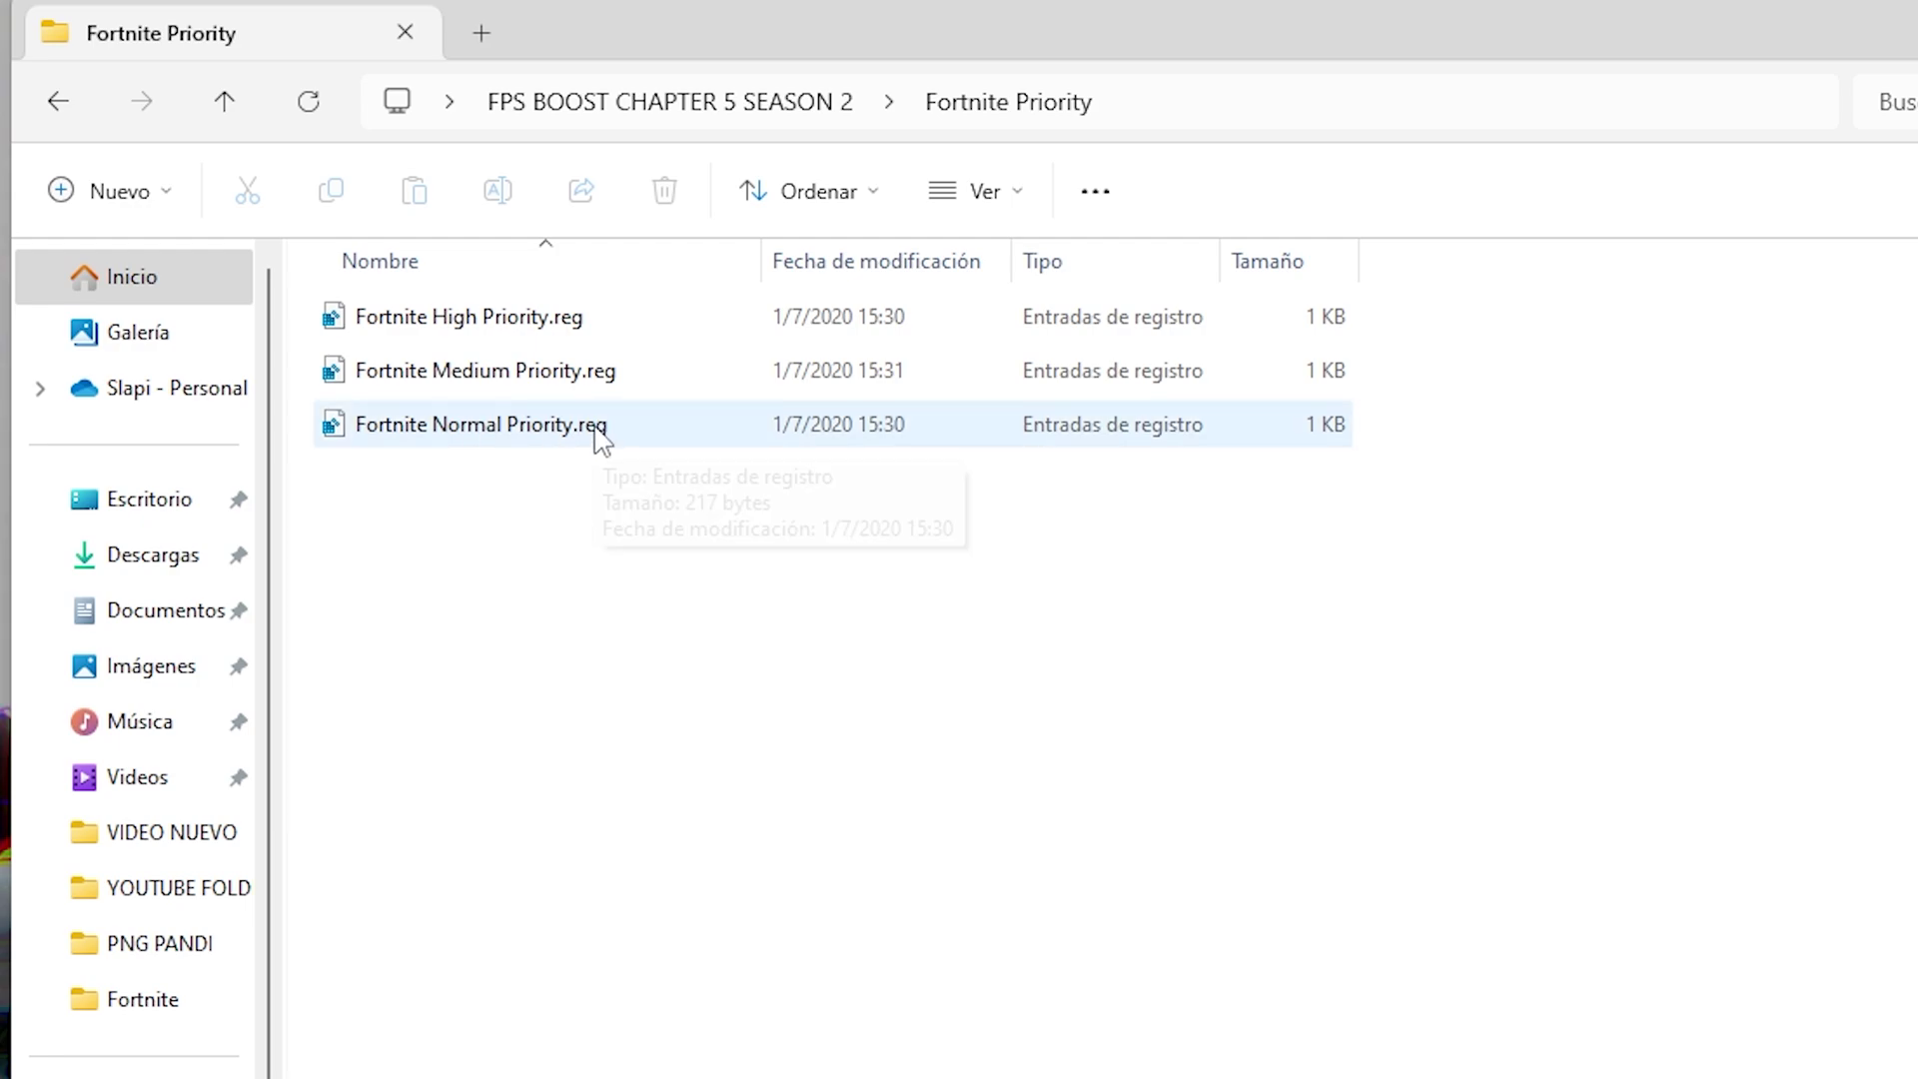
key(alt+Up)
double_click(562, 484)
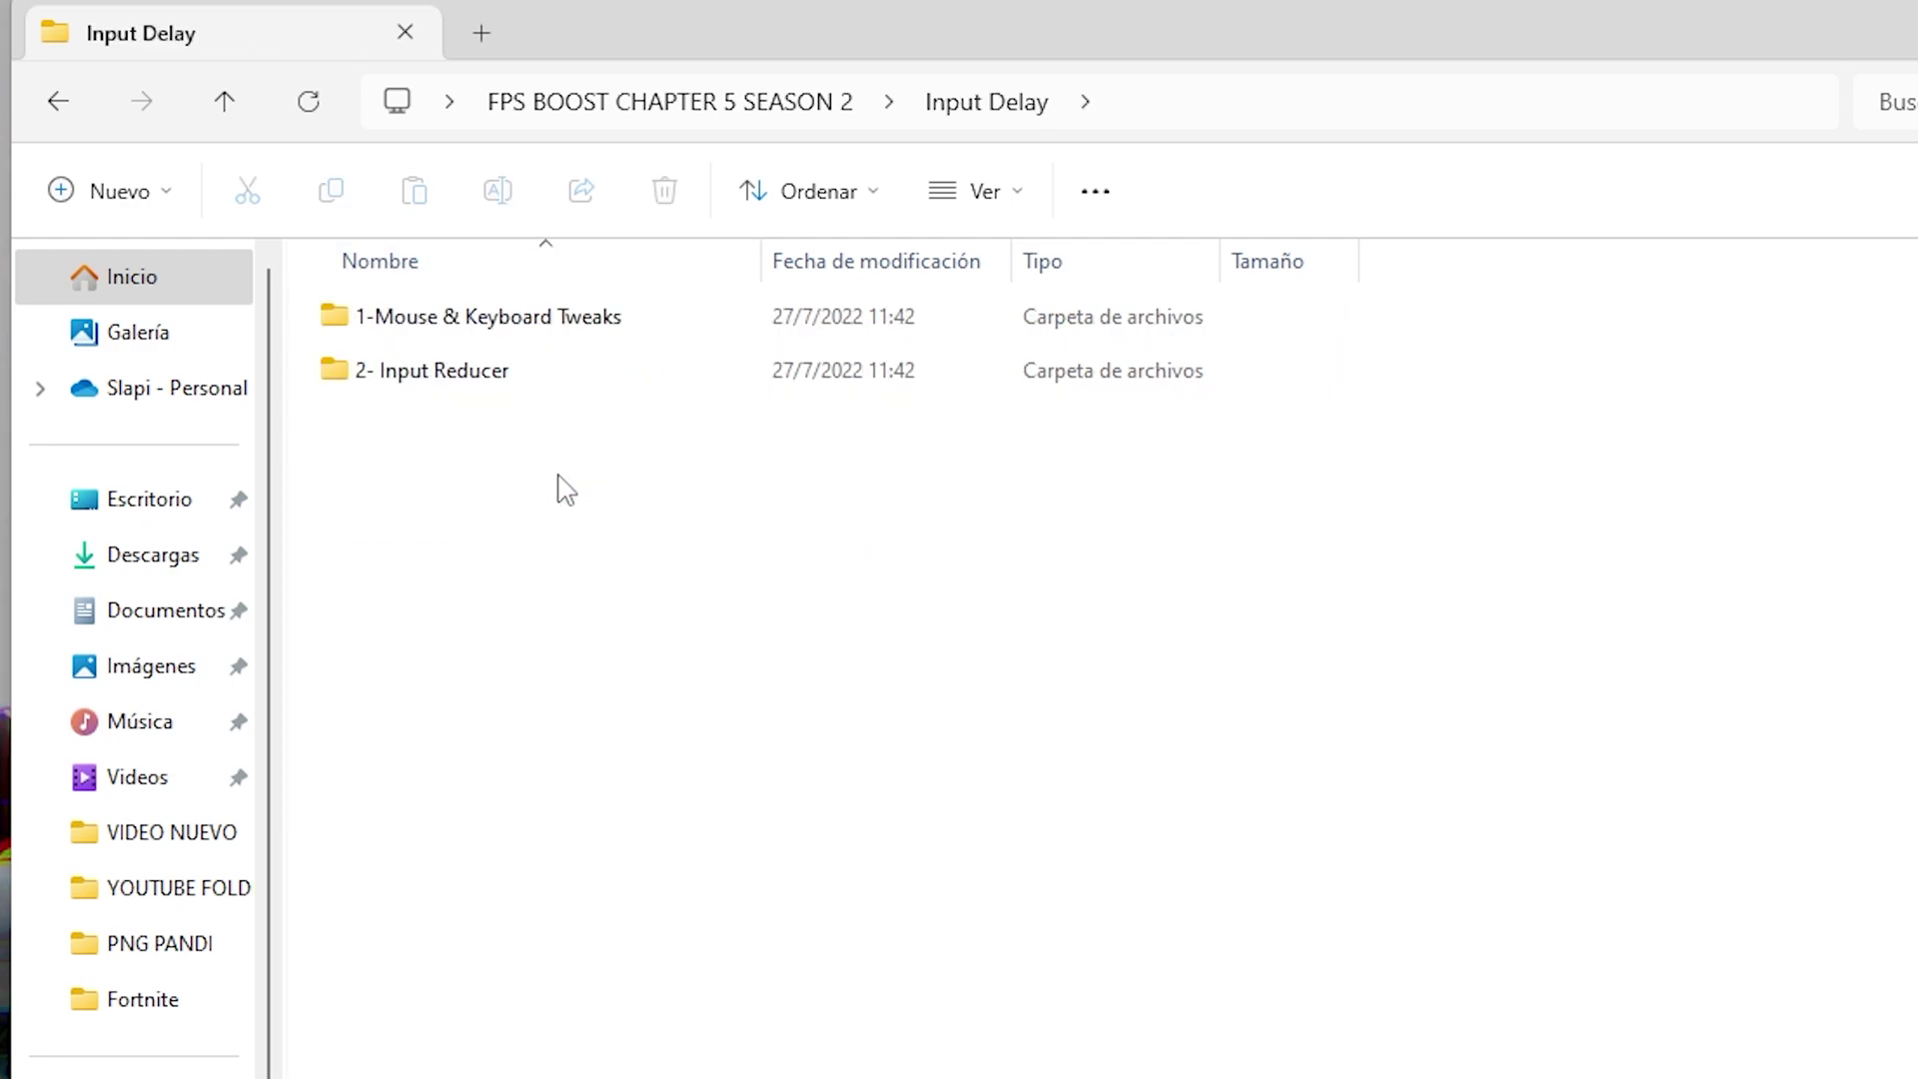
double_click(549, 334)
click(517, 328)
double_click(517, 328)
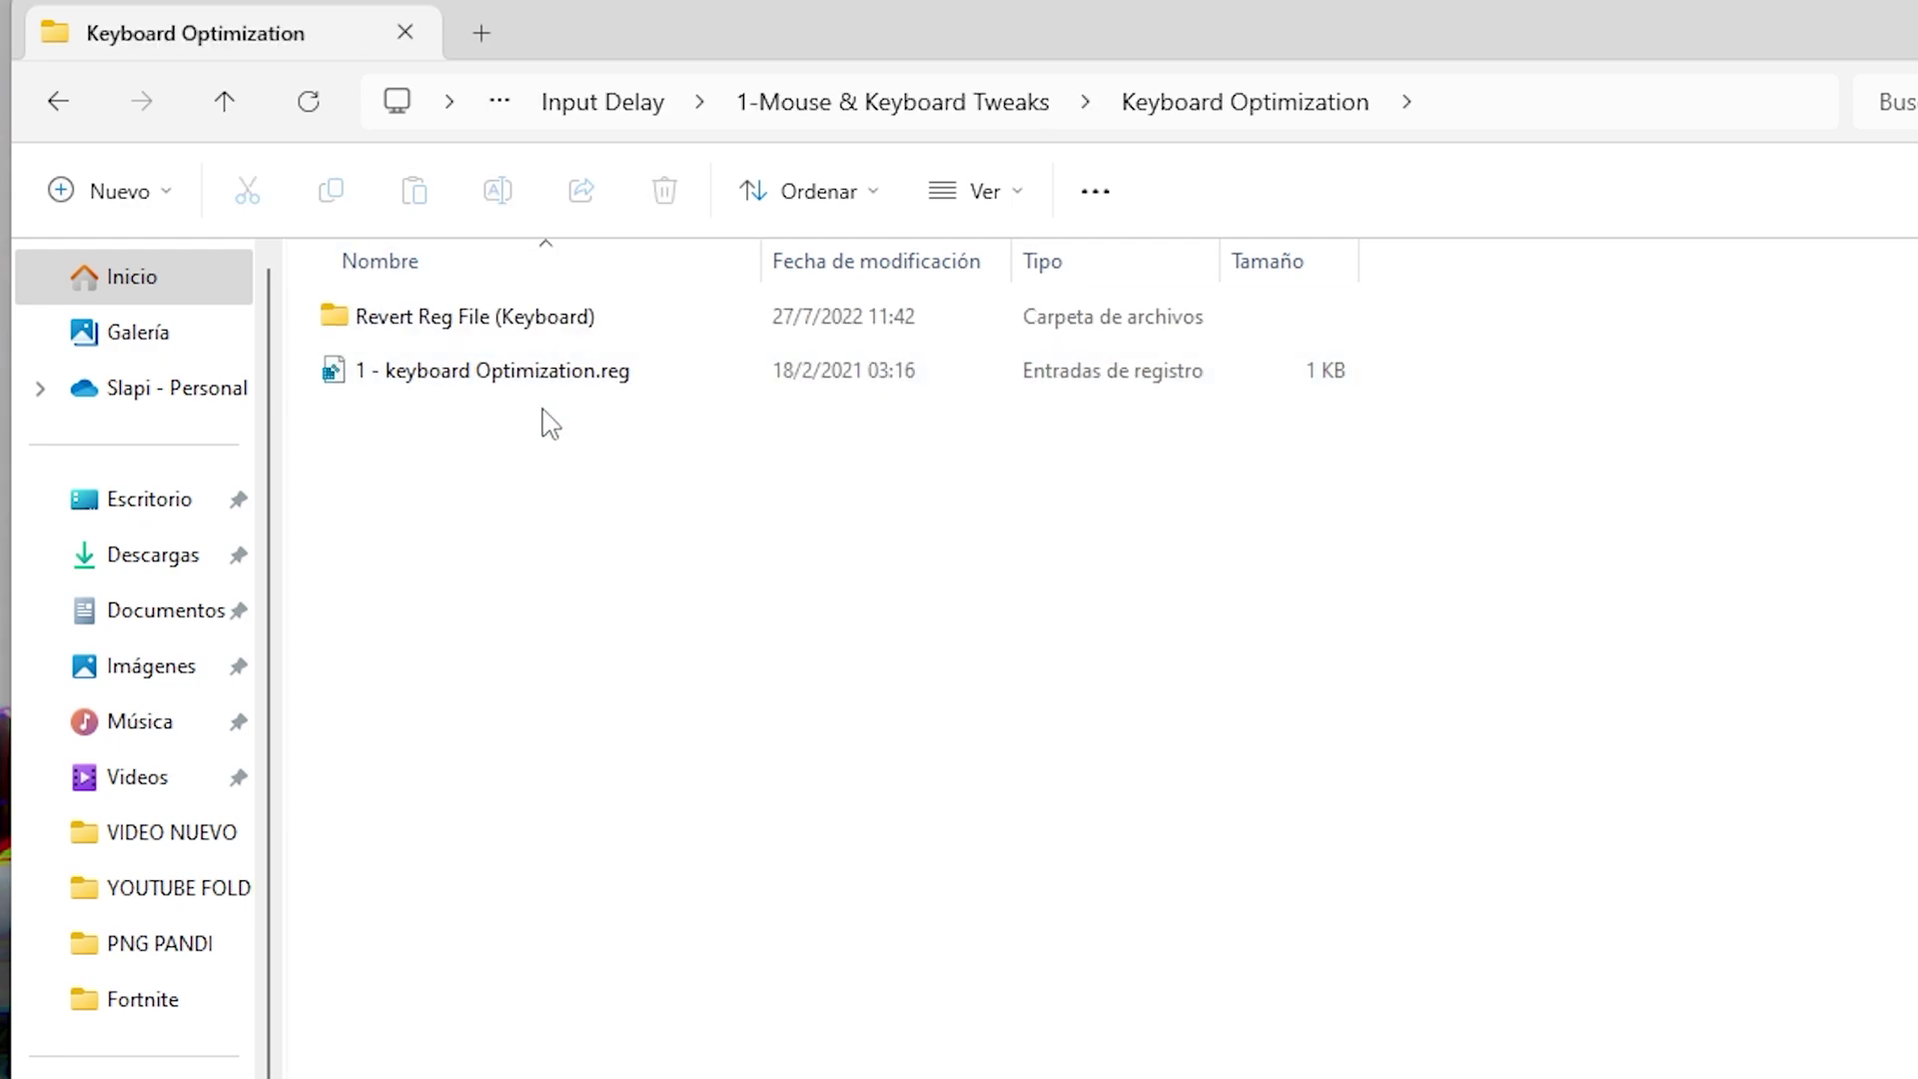
Look inside the Revert Reg File (Keyboard) folder and import 1 - keyboard Optimization.reg into the registry
double_click(475, 320)
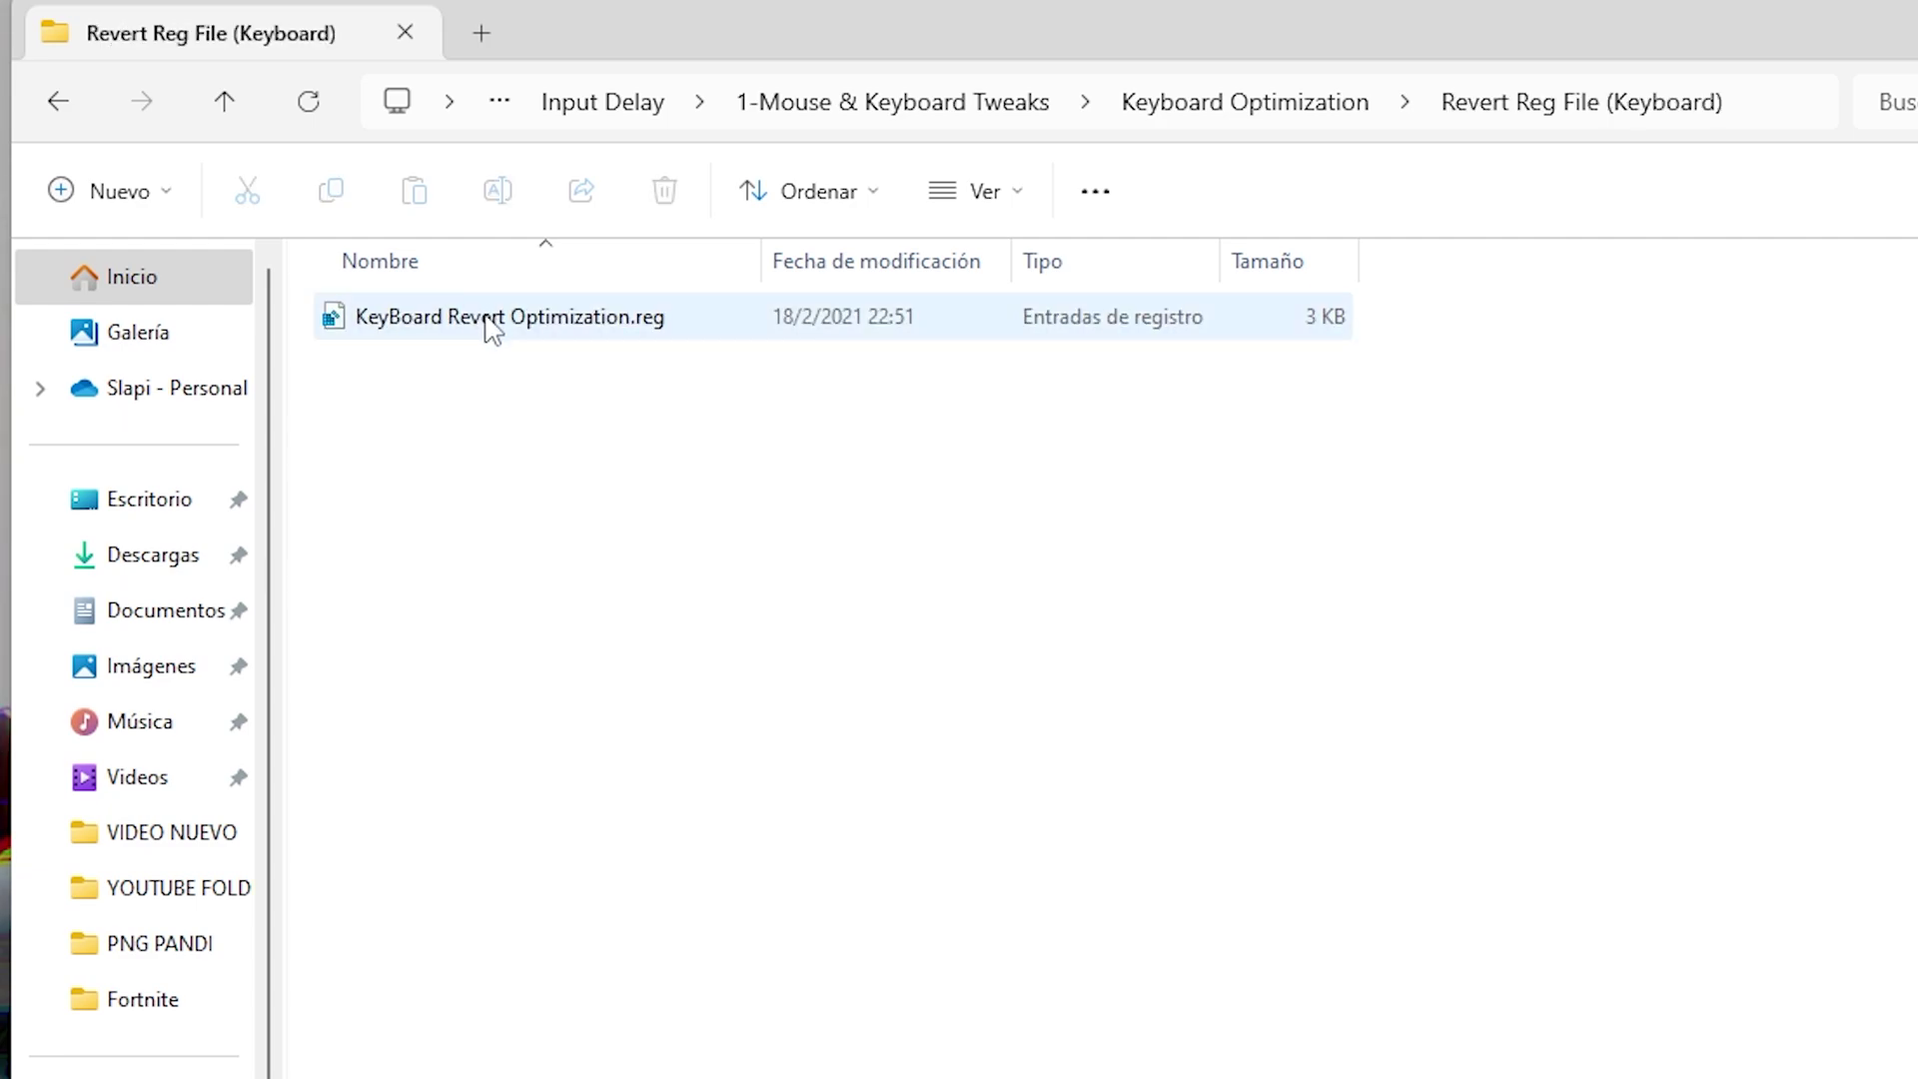
key(alt+Left)
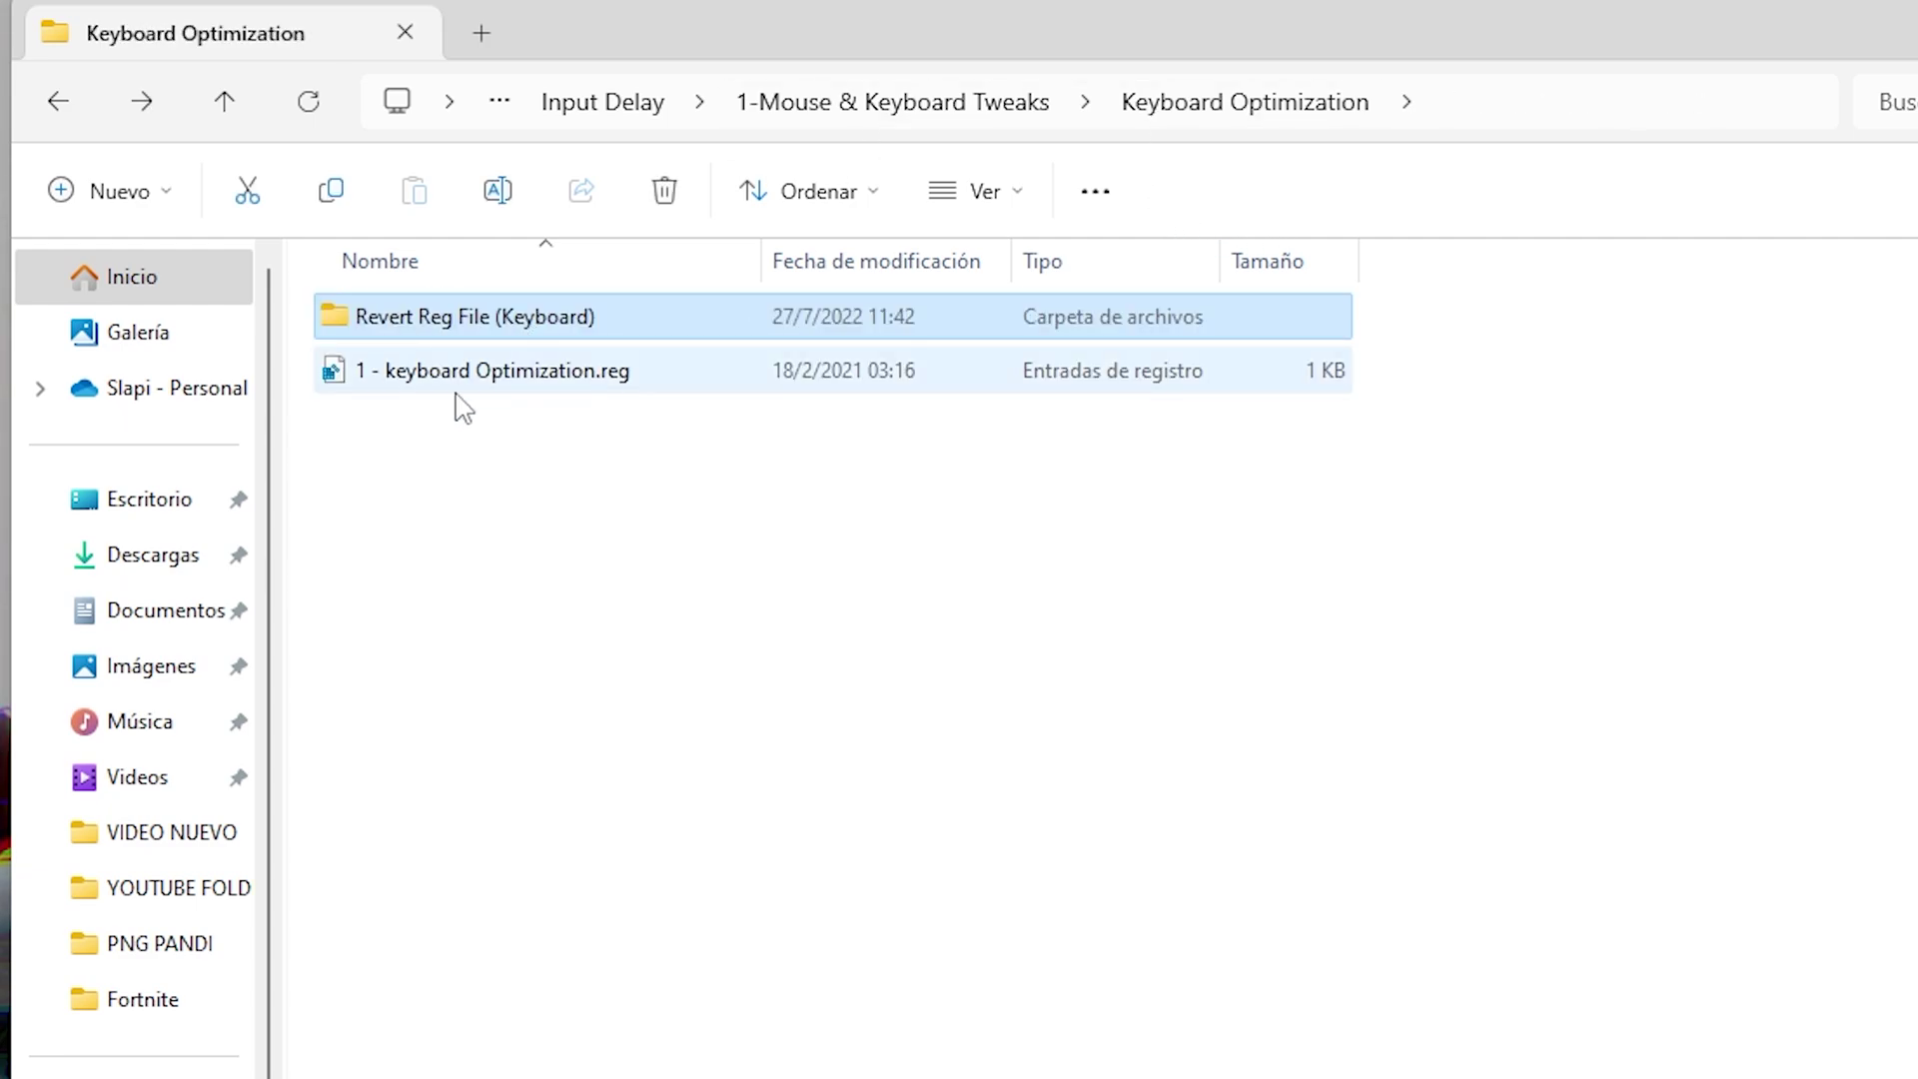
click(413, 381)
double_click(470, 398)
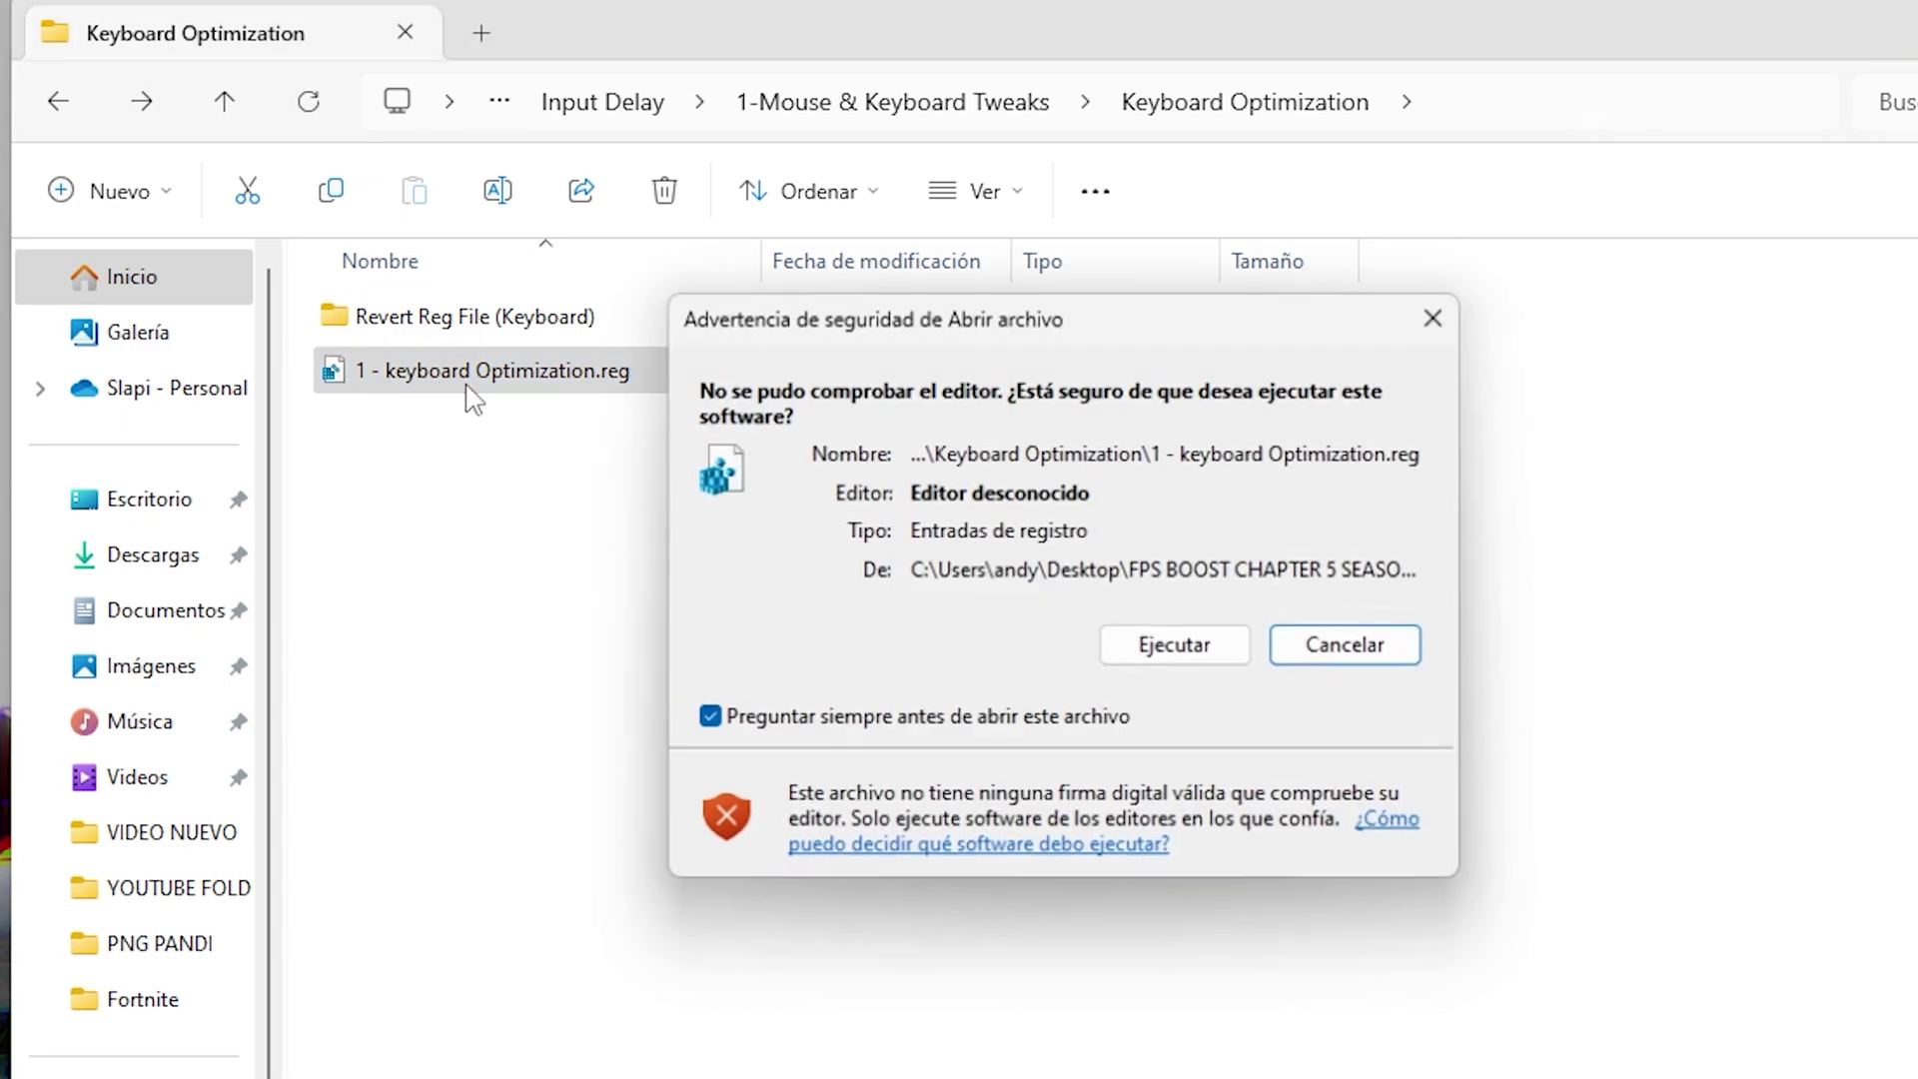
click(1171, 644)
click(1231, 768)
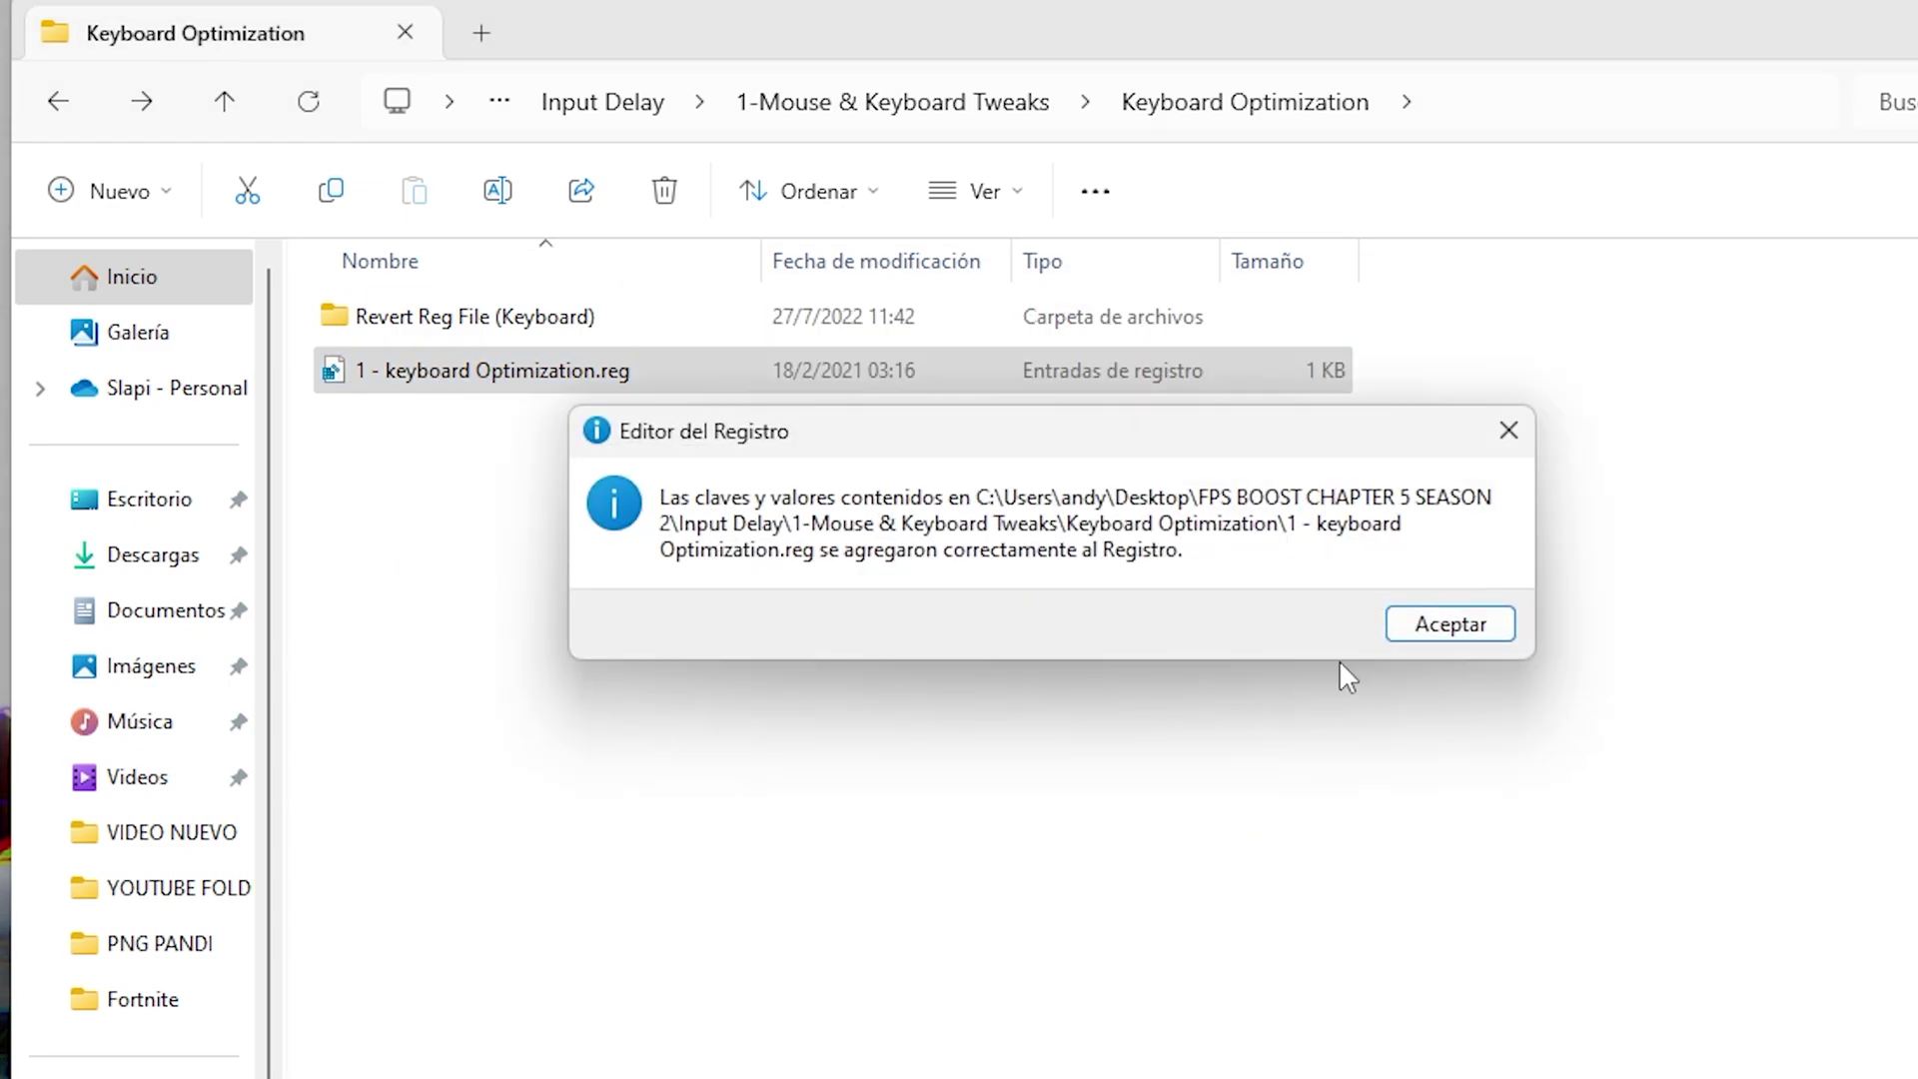
click(1446, 620)
Open the Mouse Optimization folder and import 1 - Mouse Optimization.reg into the registry
click(960, 102)
double_click(545, 369)
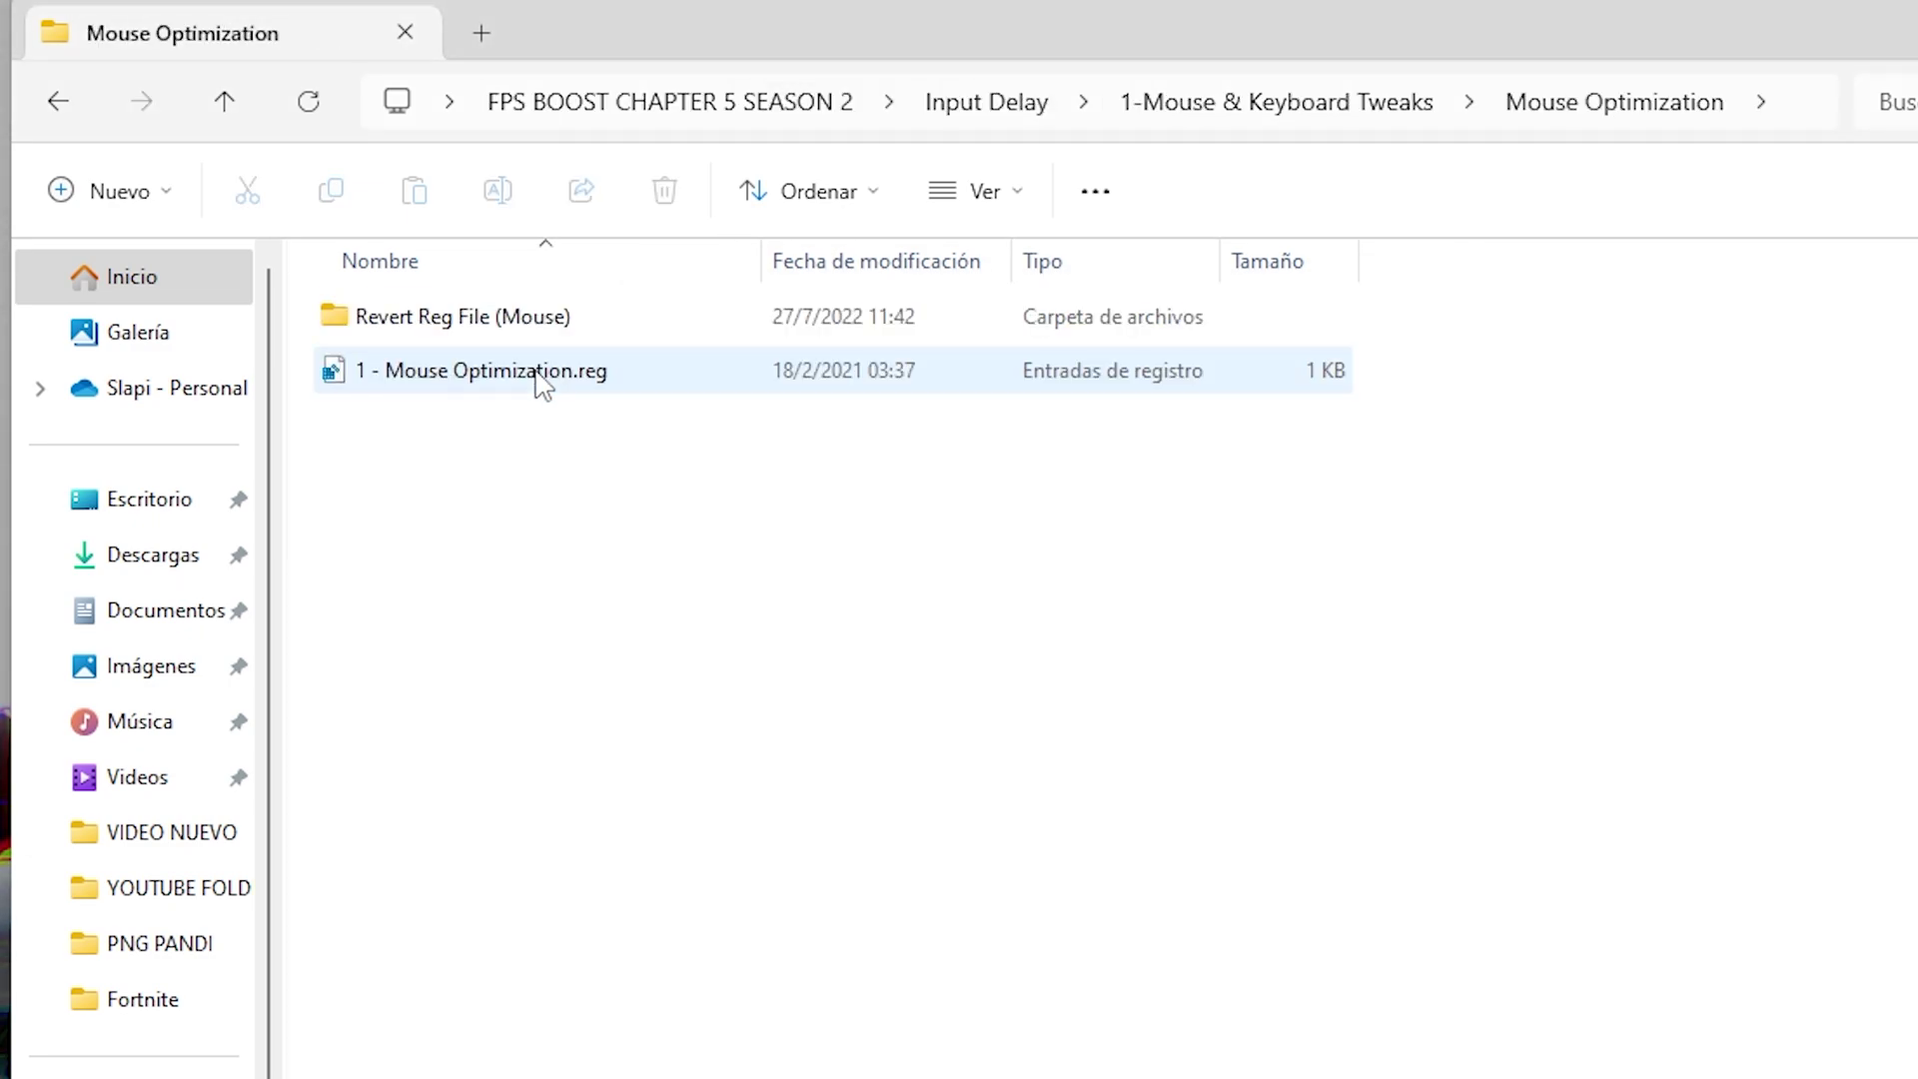
double_click(540, 375)
click(1328, 790)
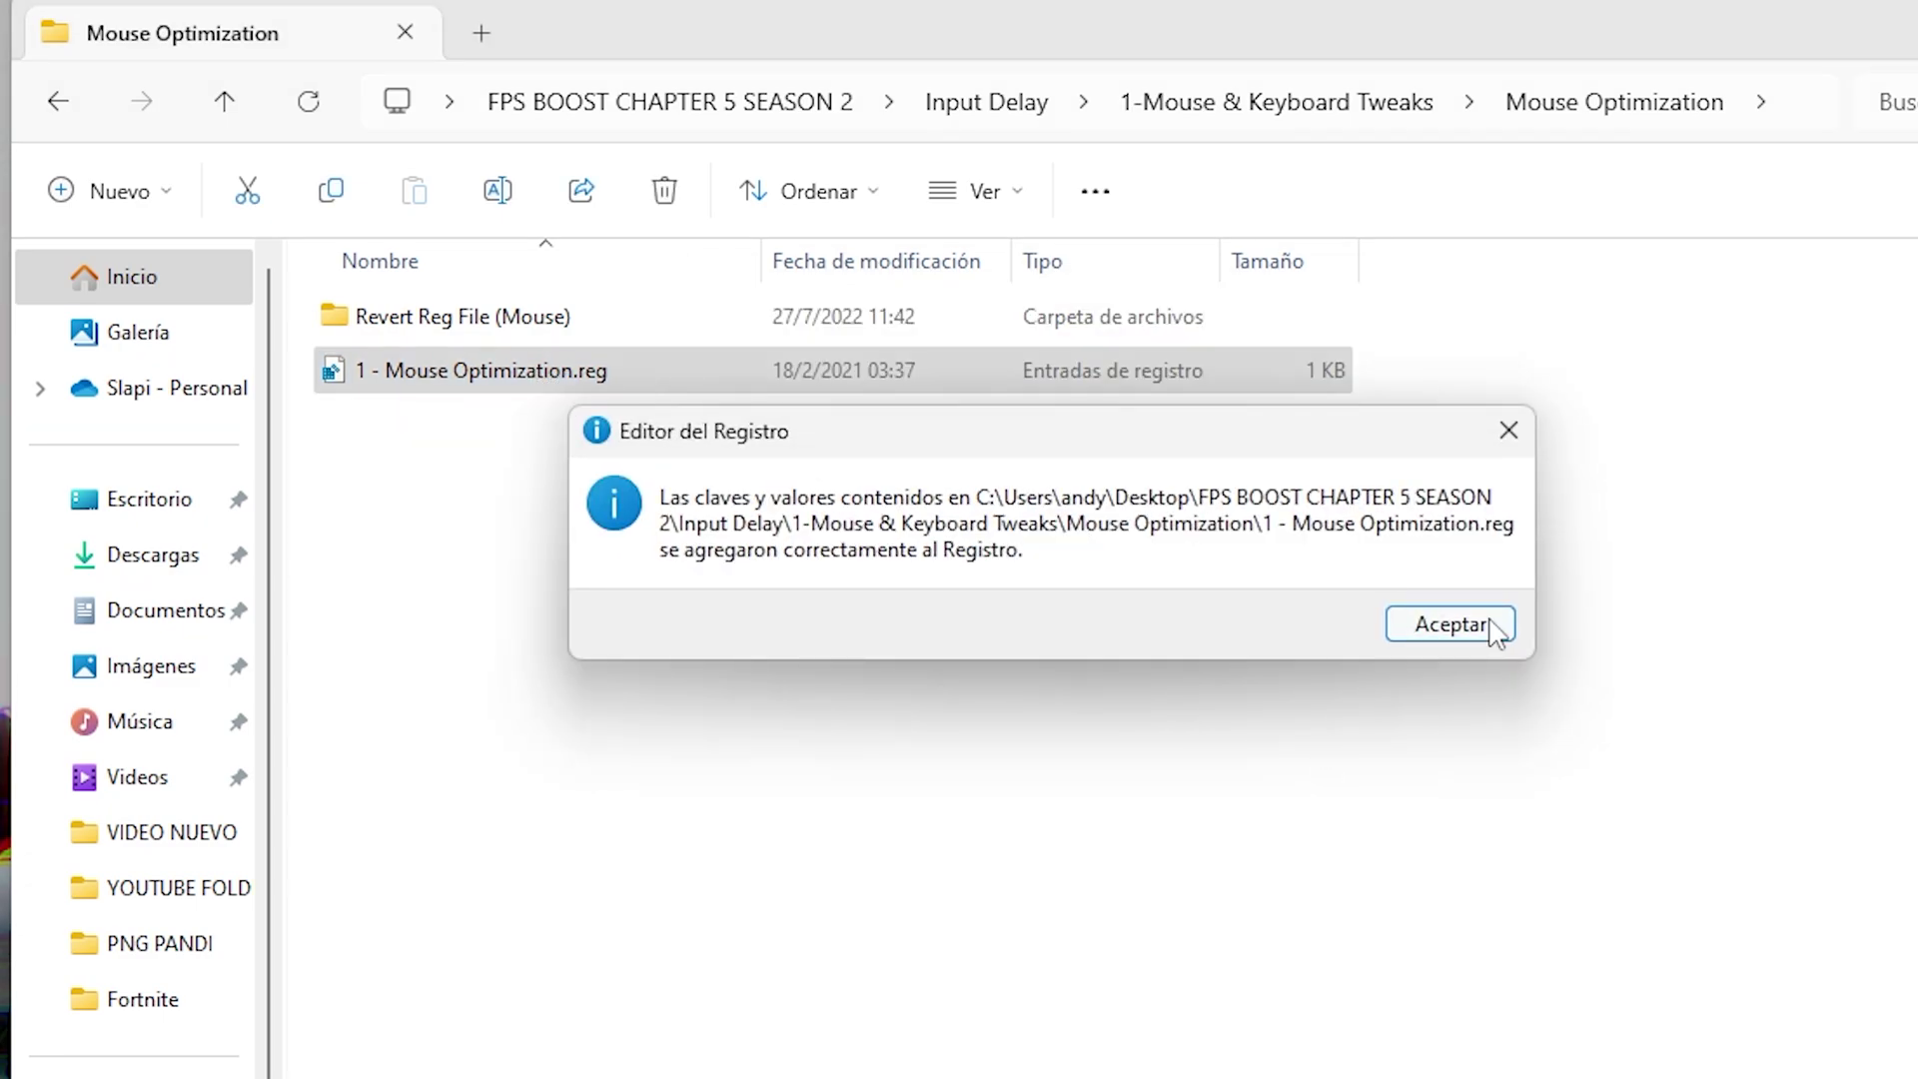
click(1490, 627)
Review the contents of the Keyboard Optimization and Mouse Optimization folders again
key(alt+Up)
double_click(653, 330)
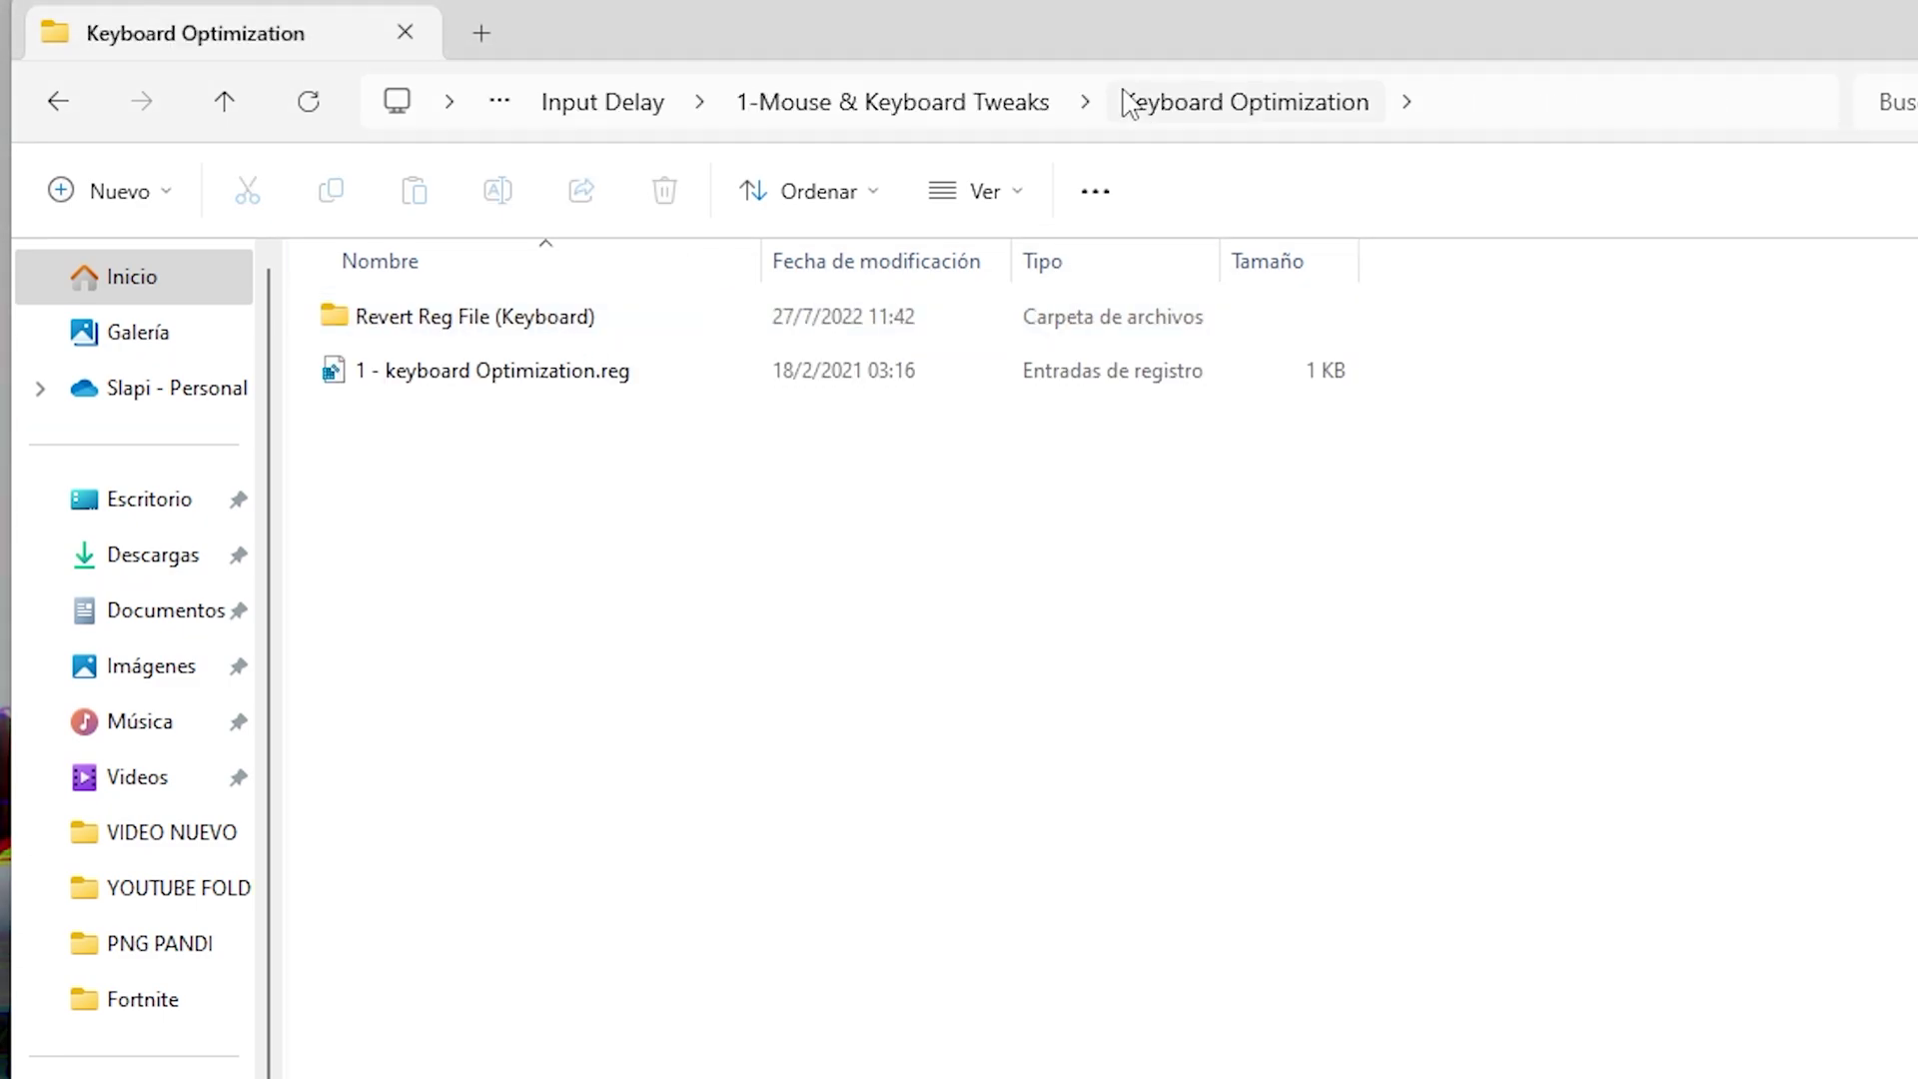
click(1020, 105)
double_click(484, 390)
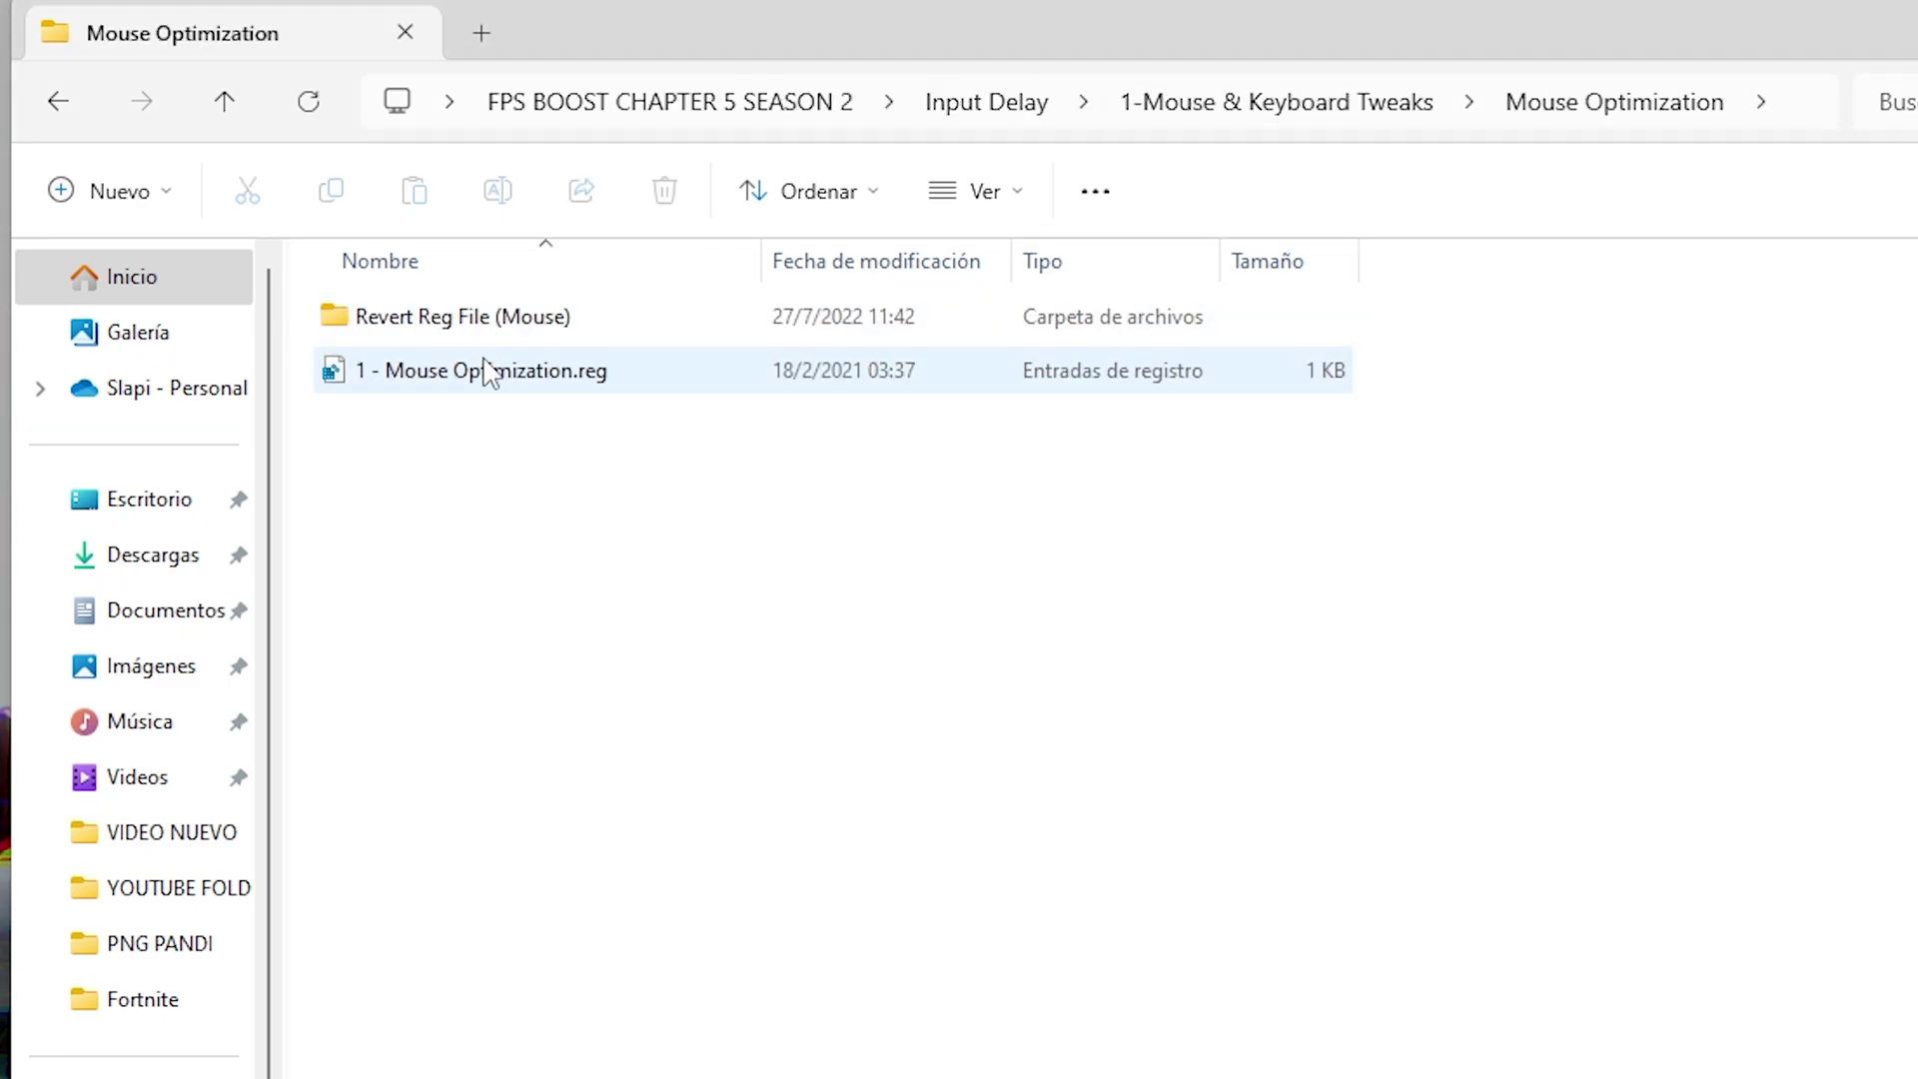
click(1159, 117)
key(Escape)
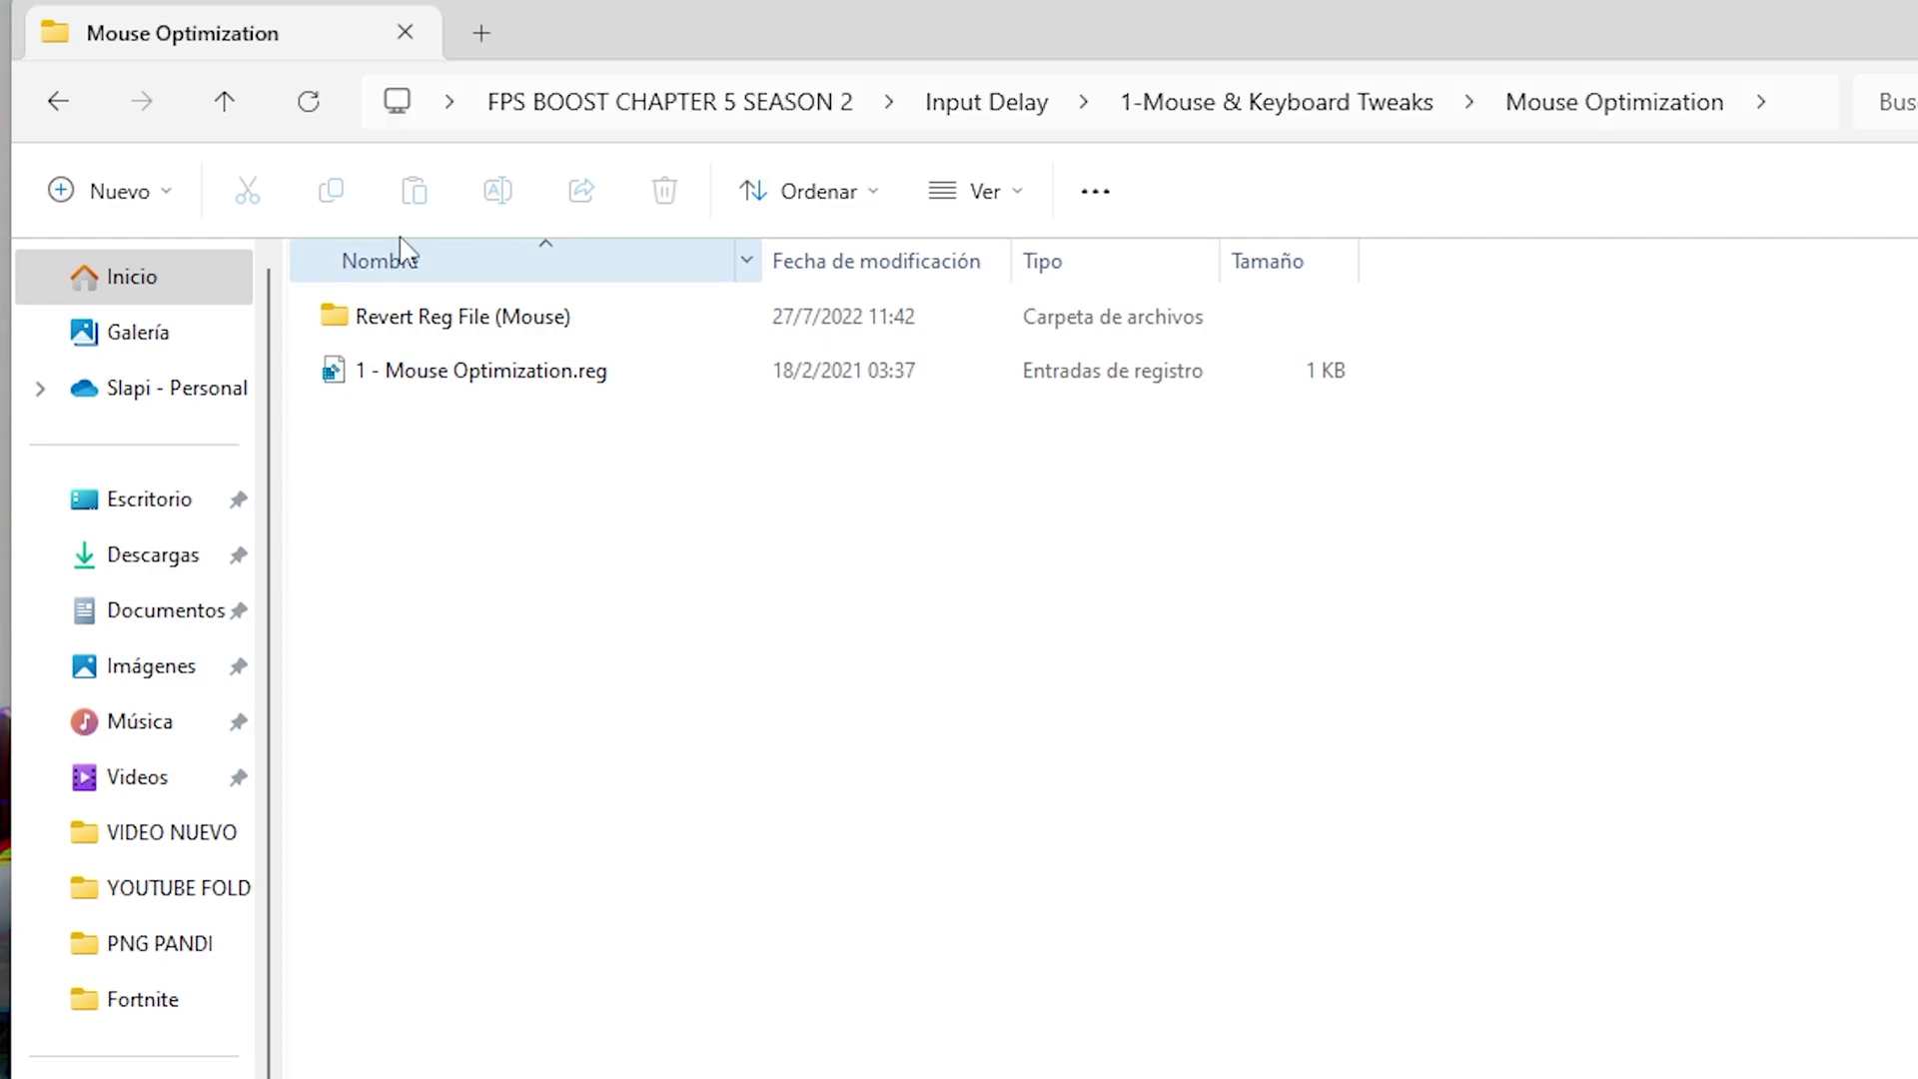
Open the 2- Input Reducer folder within Input Delay and view the contents of YouTube Channel.txt
key(alt+Up)
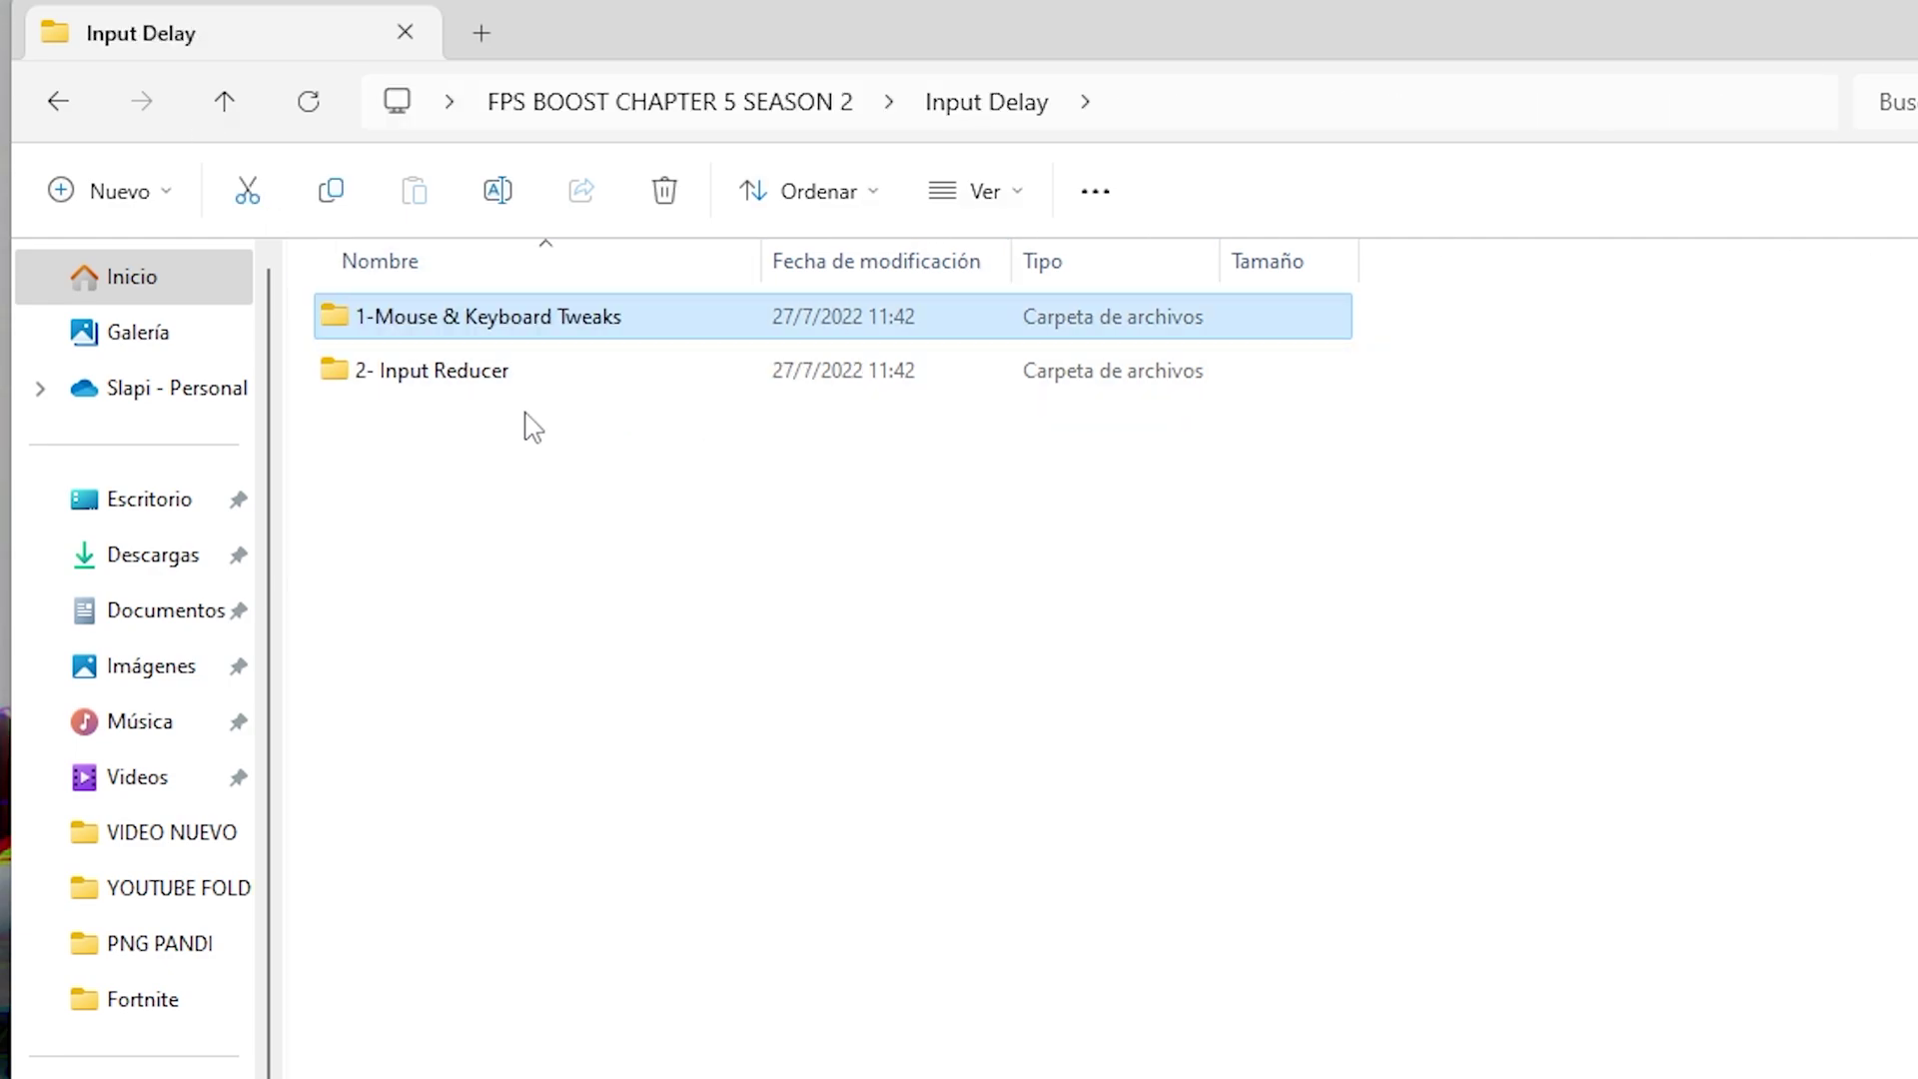
double_click(484, 383)
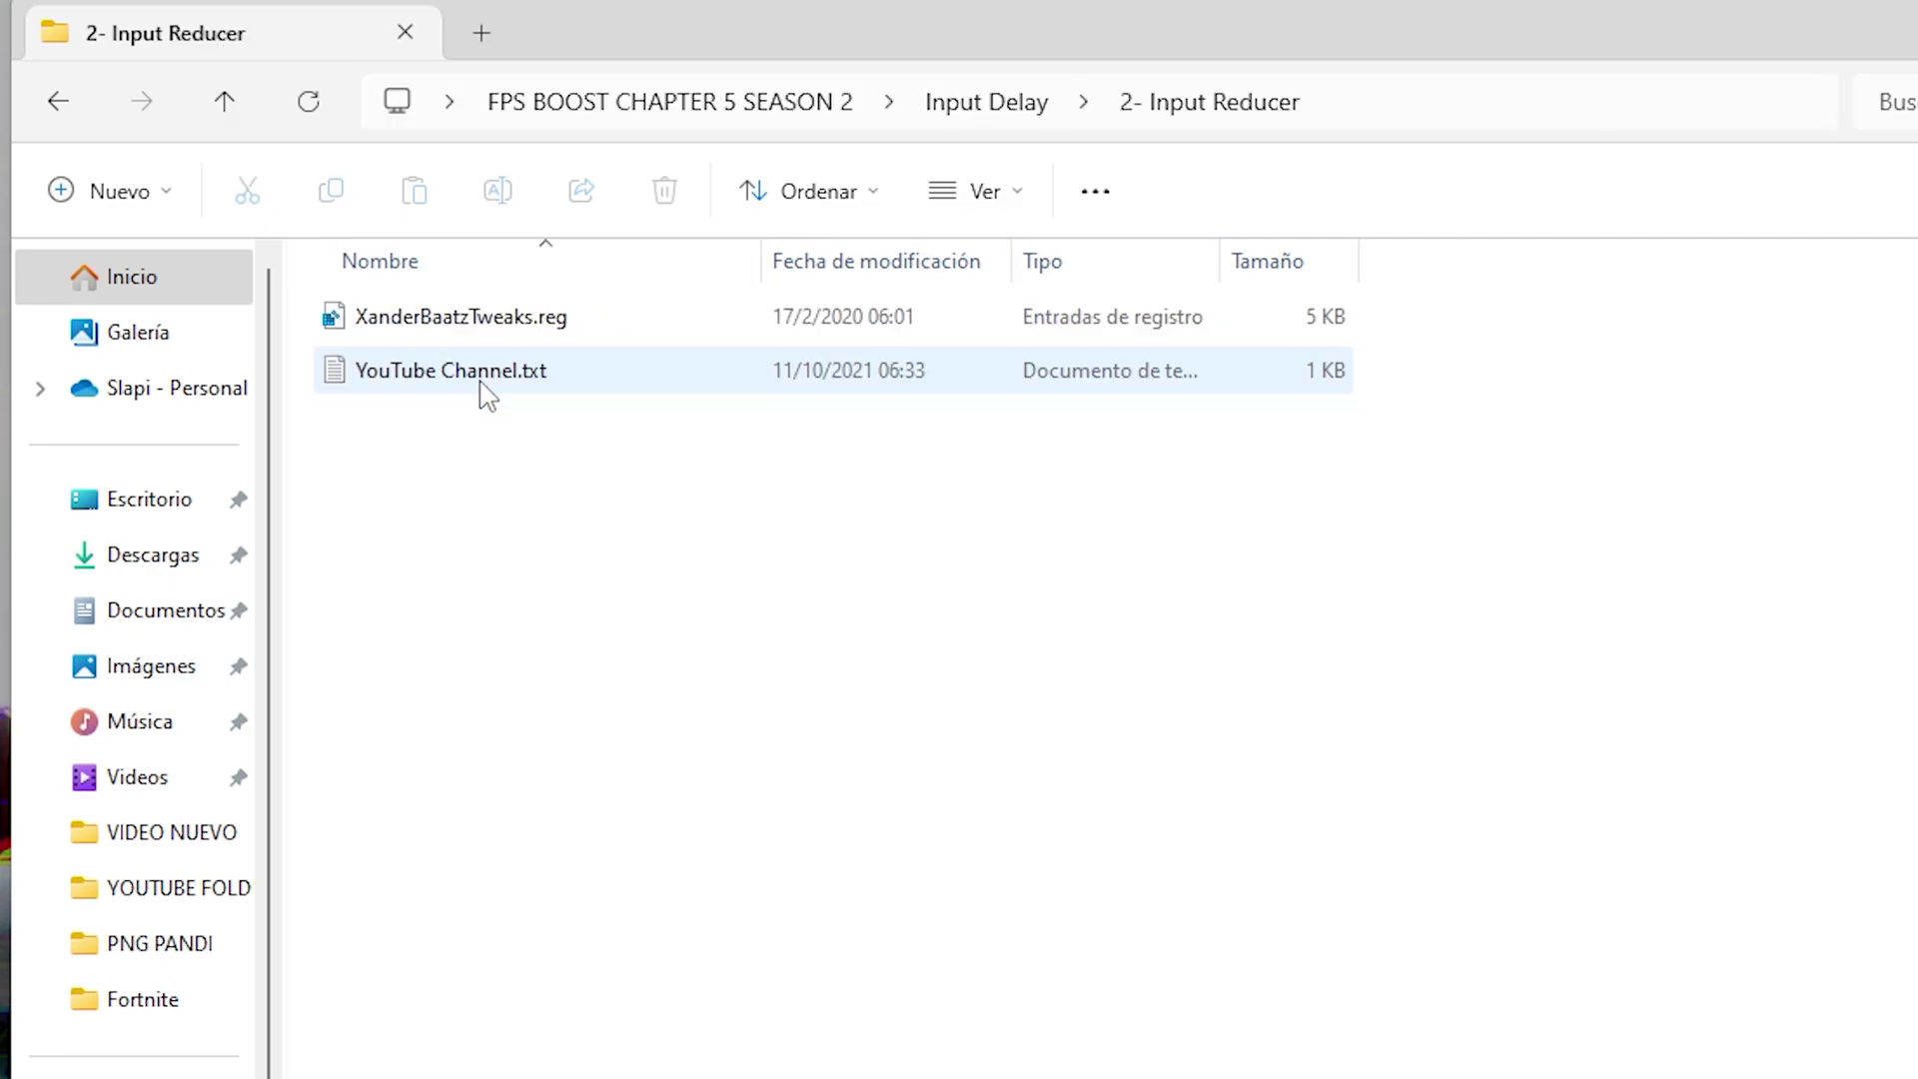
double_click(544, 378)
key(ctrl+a)
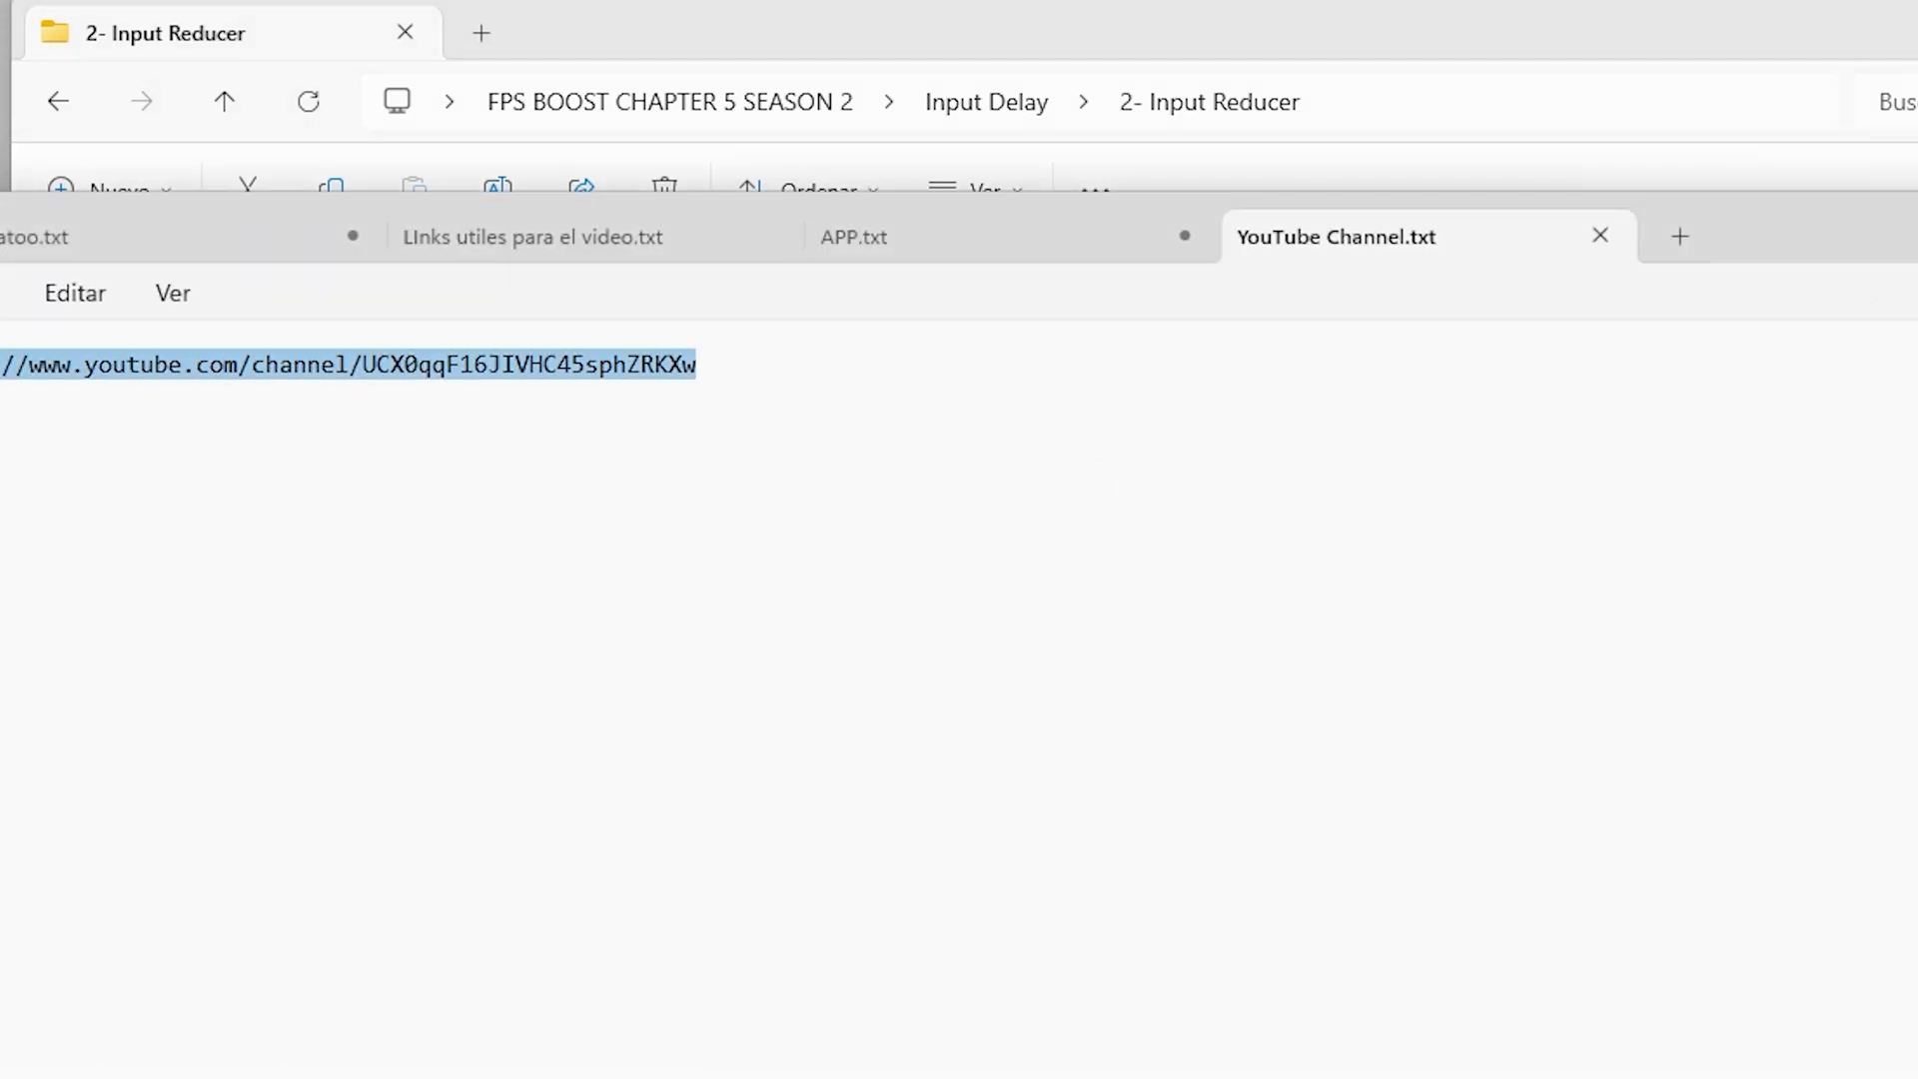
key(super+Down)
Import XanderBaatzTweaks.reg from the 2- Input Reducer folder into the registry
double_click(420, 315)
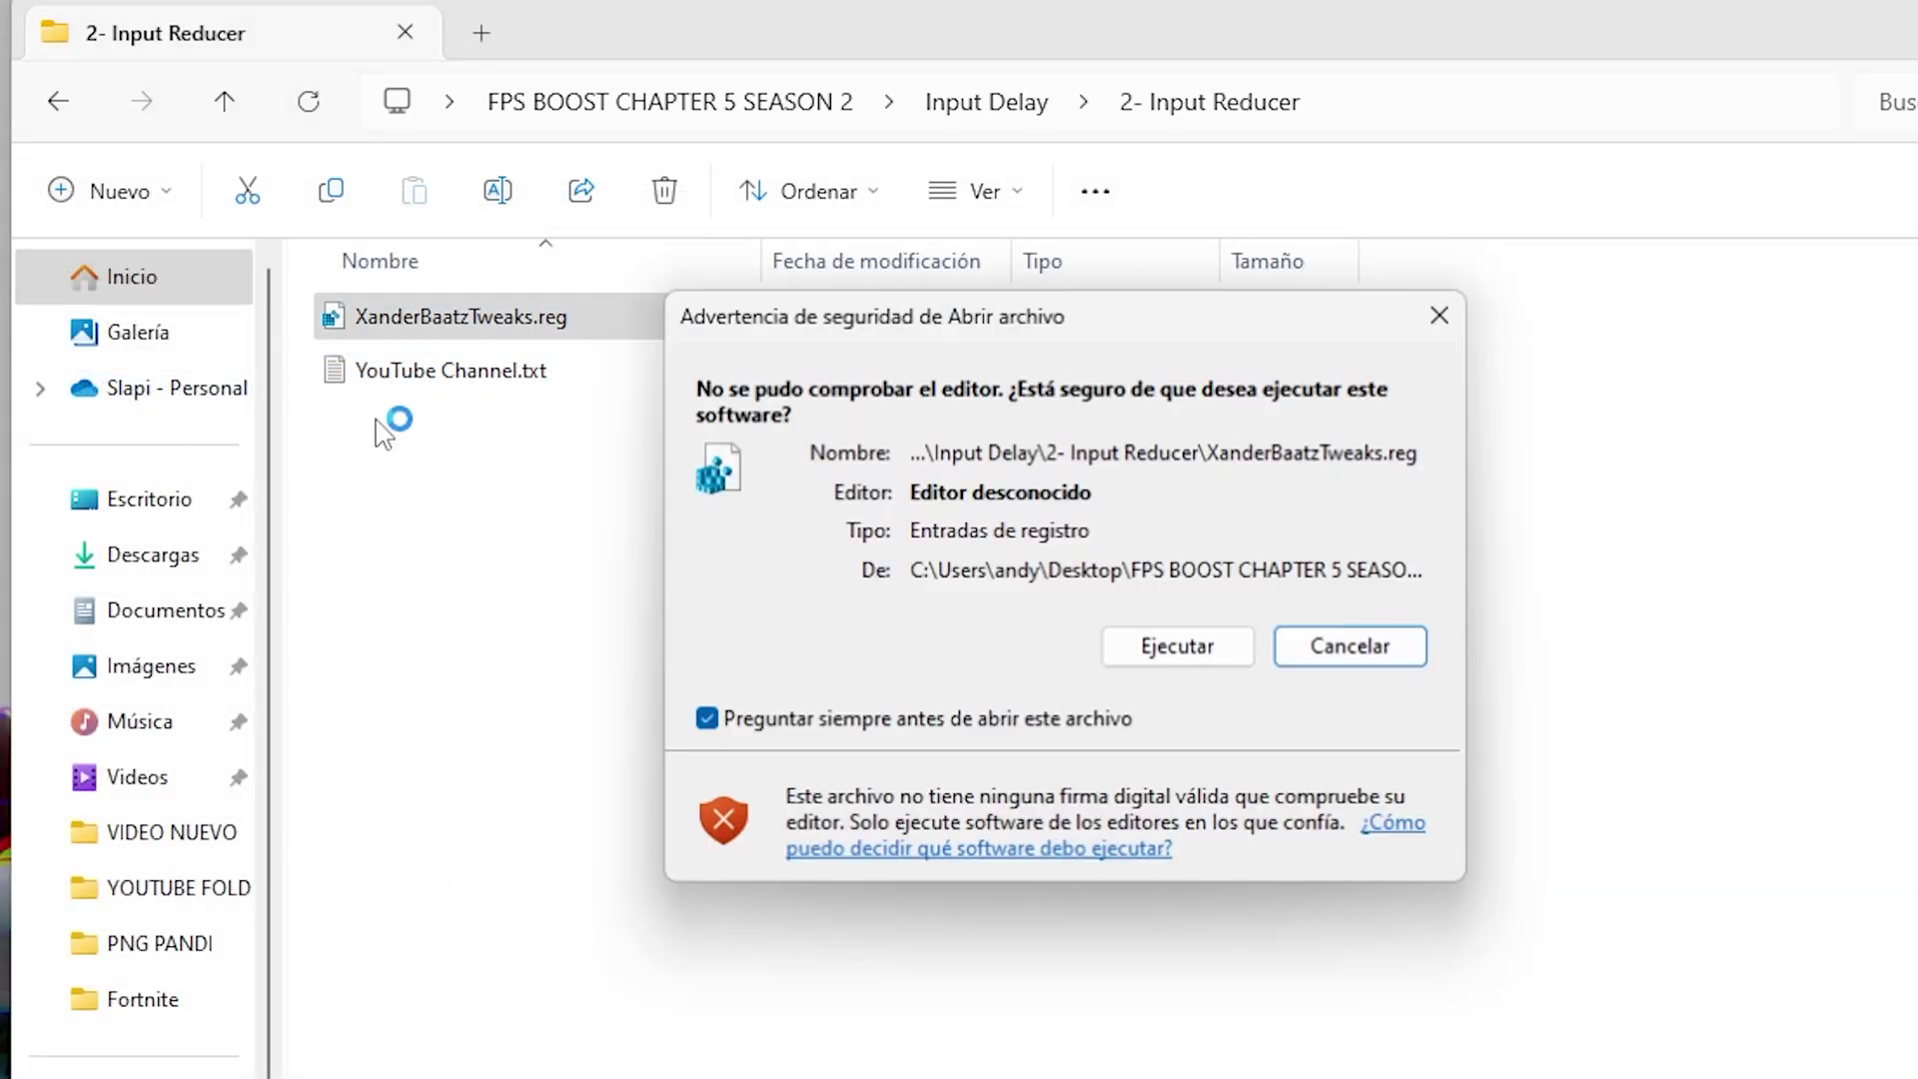
click(1200, 667)
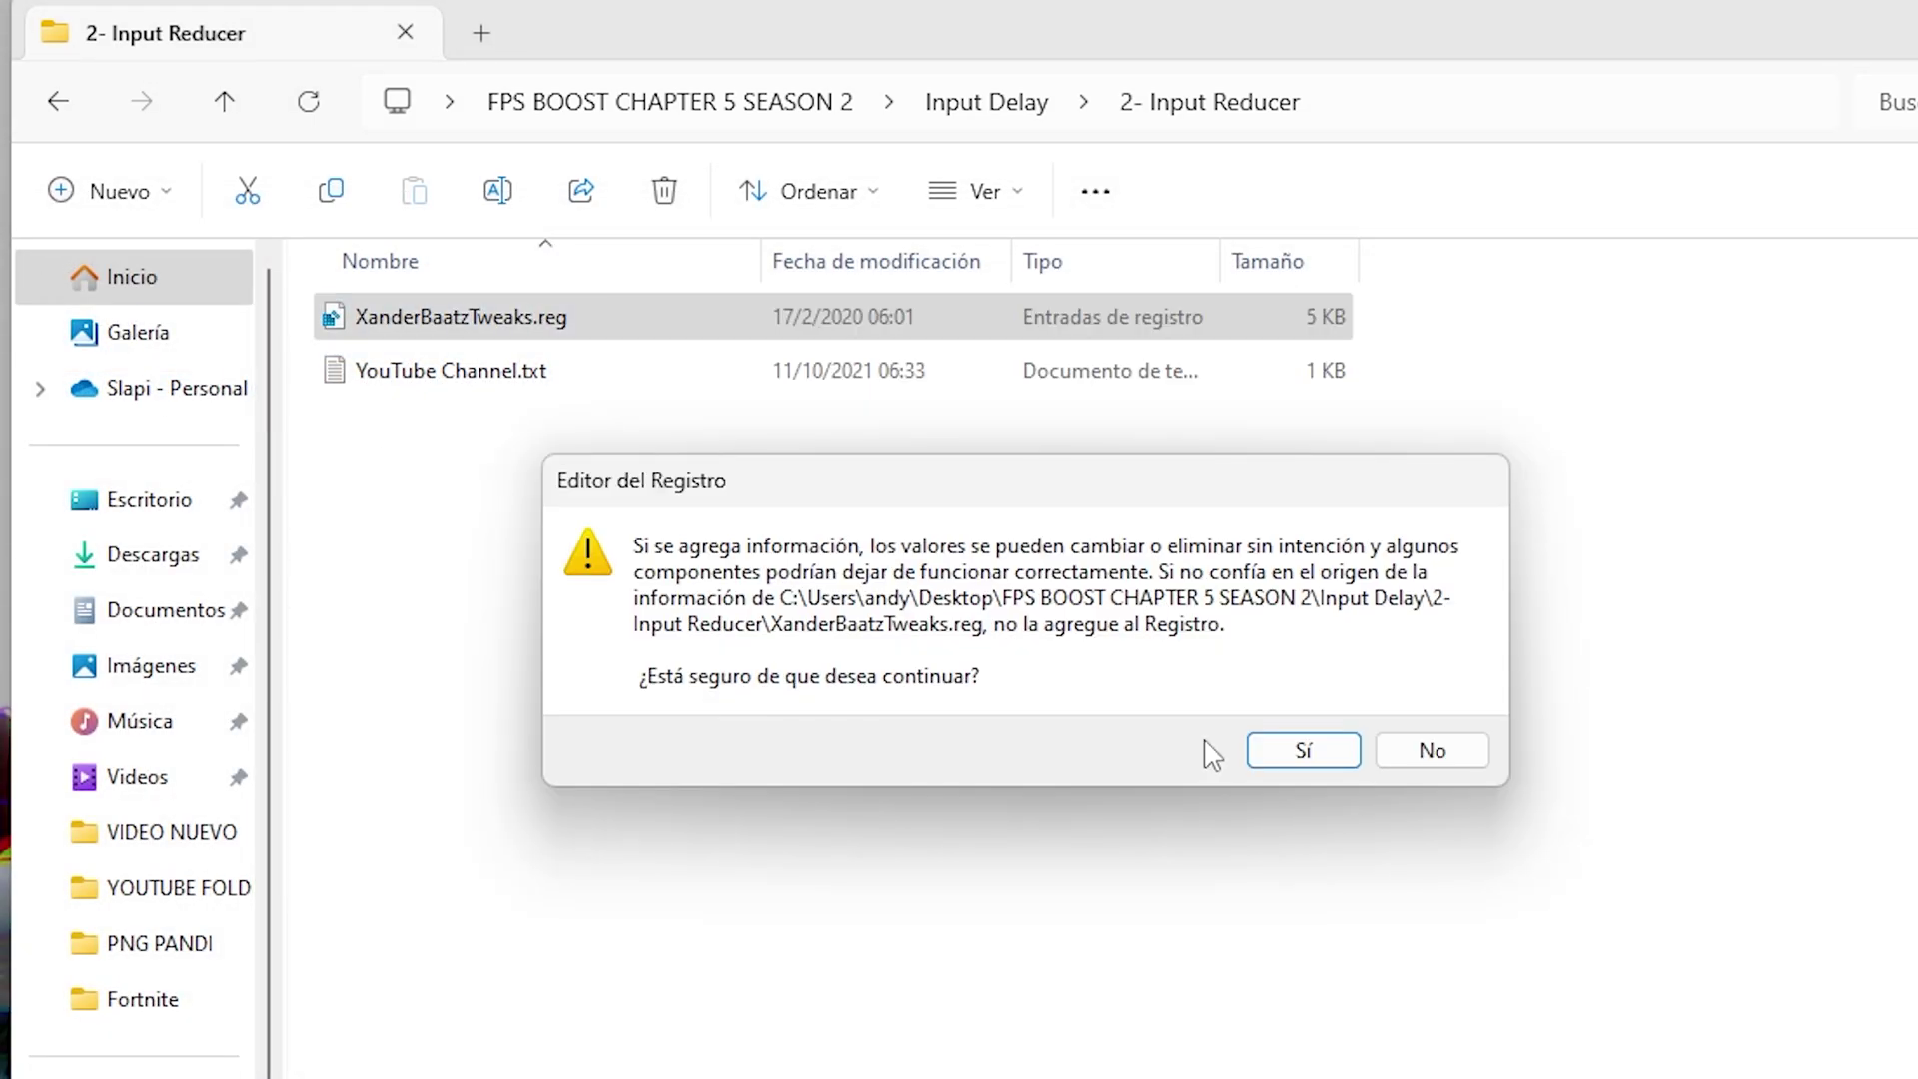
click(1289, 755)
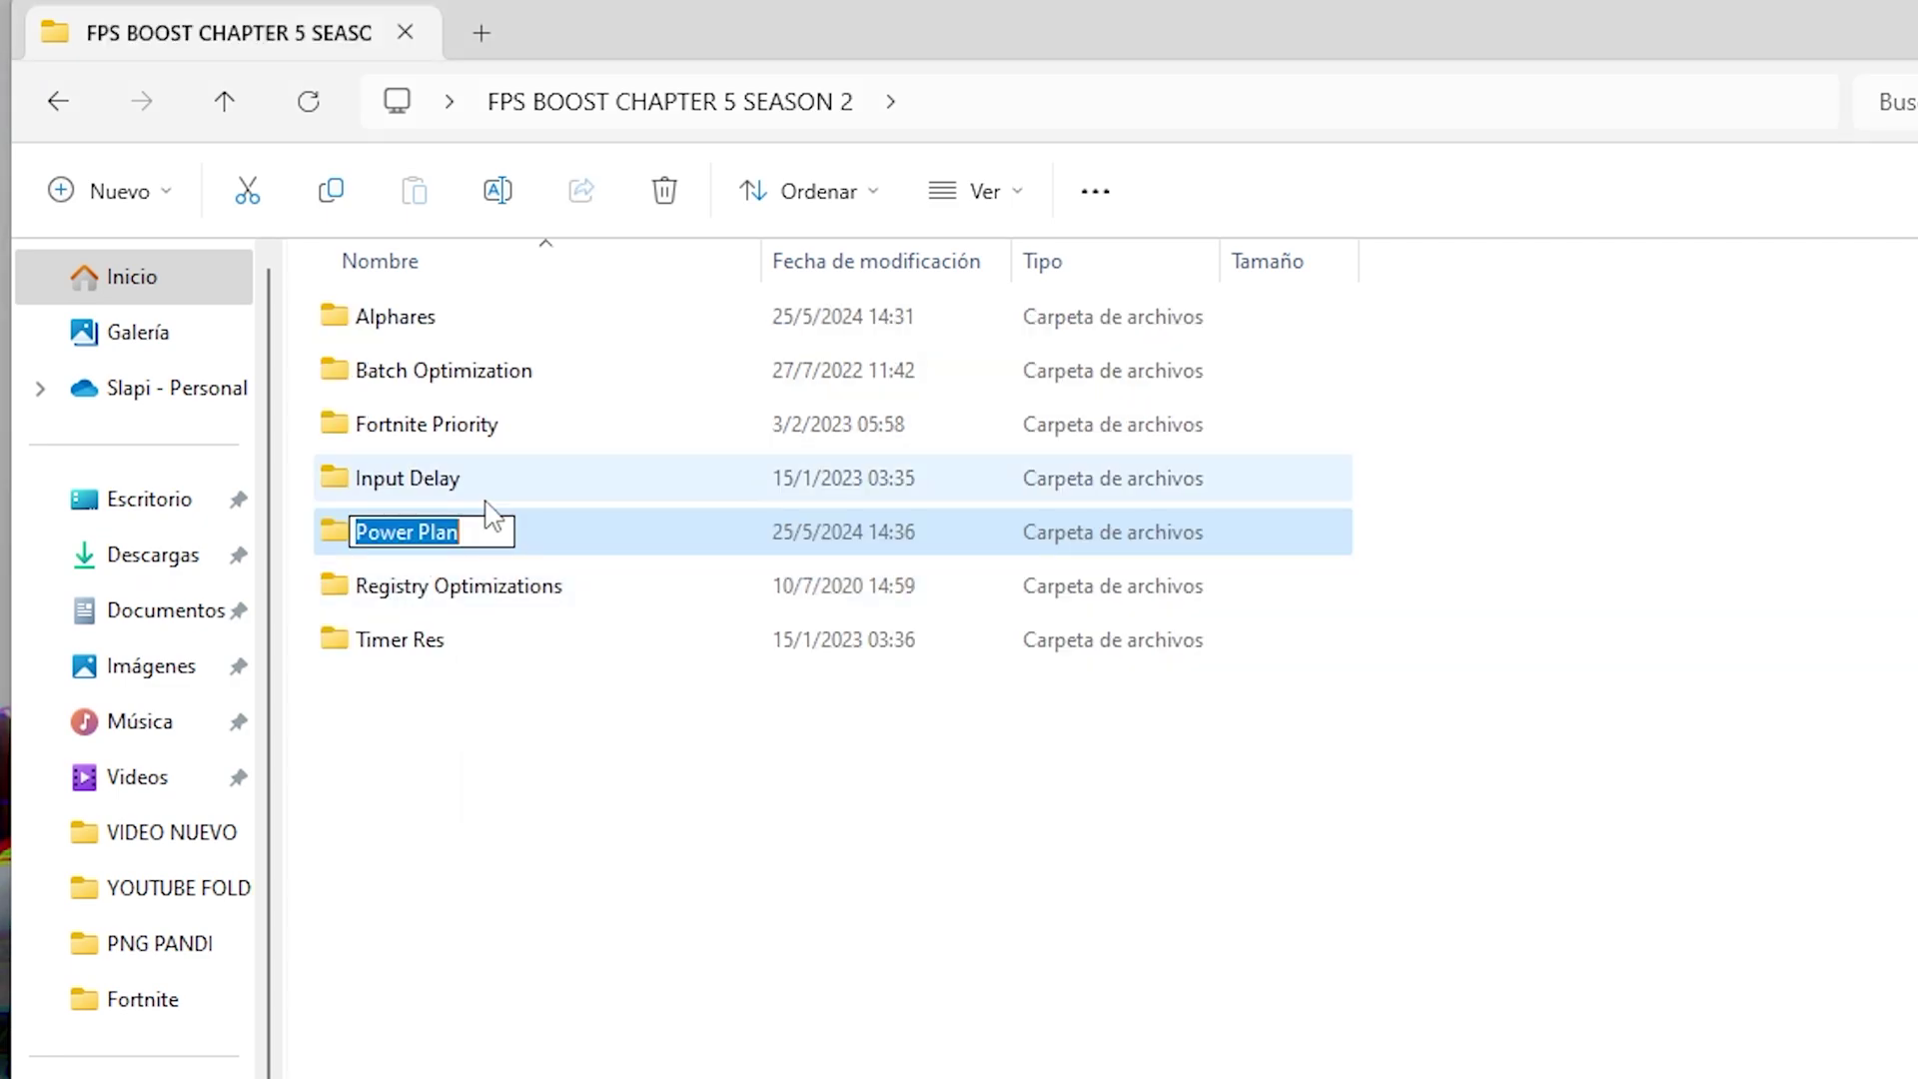
Open the Power Plans shortcut in the Power Plan folder and check the settings of the Alto rendimiento plan
double_click(643, 535)
drag(412, 317, 599, 445)
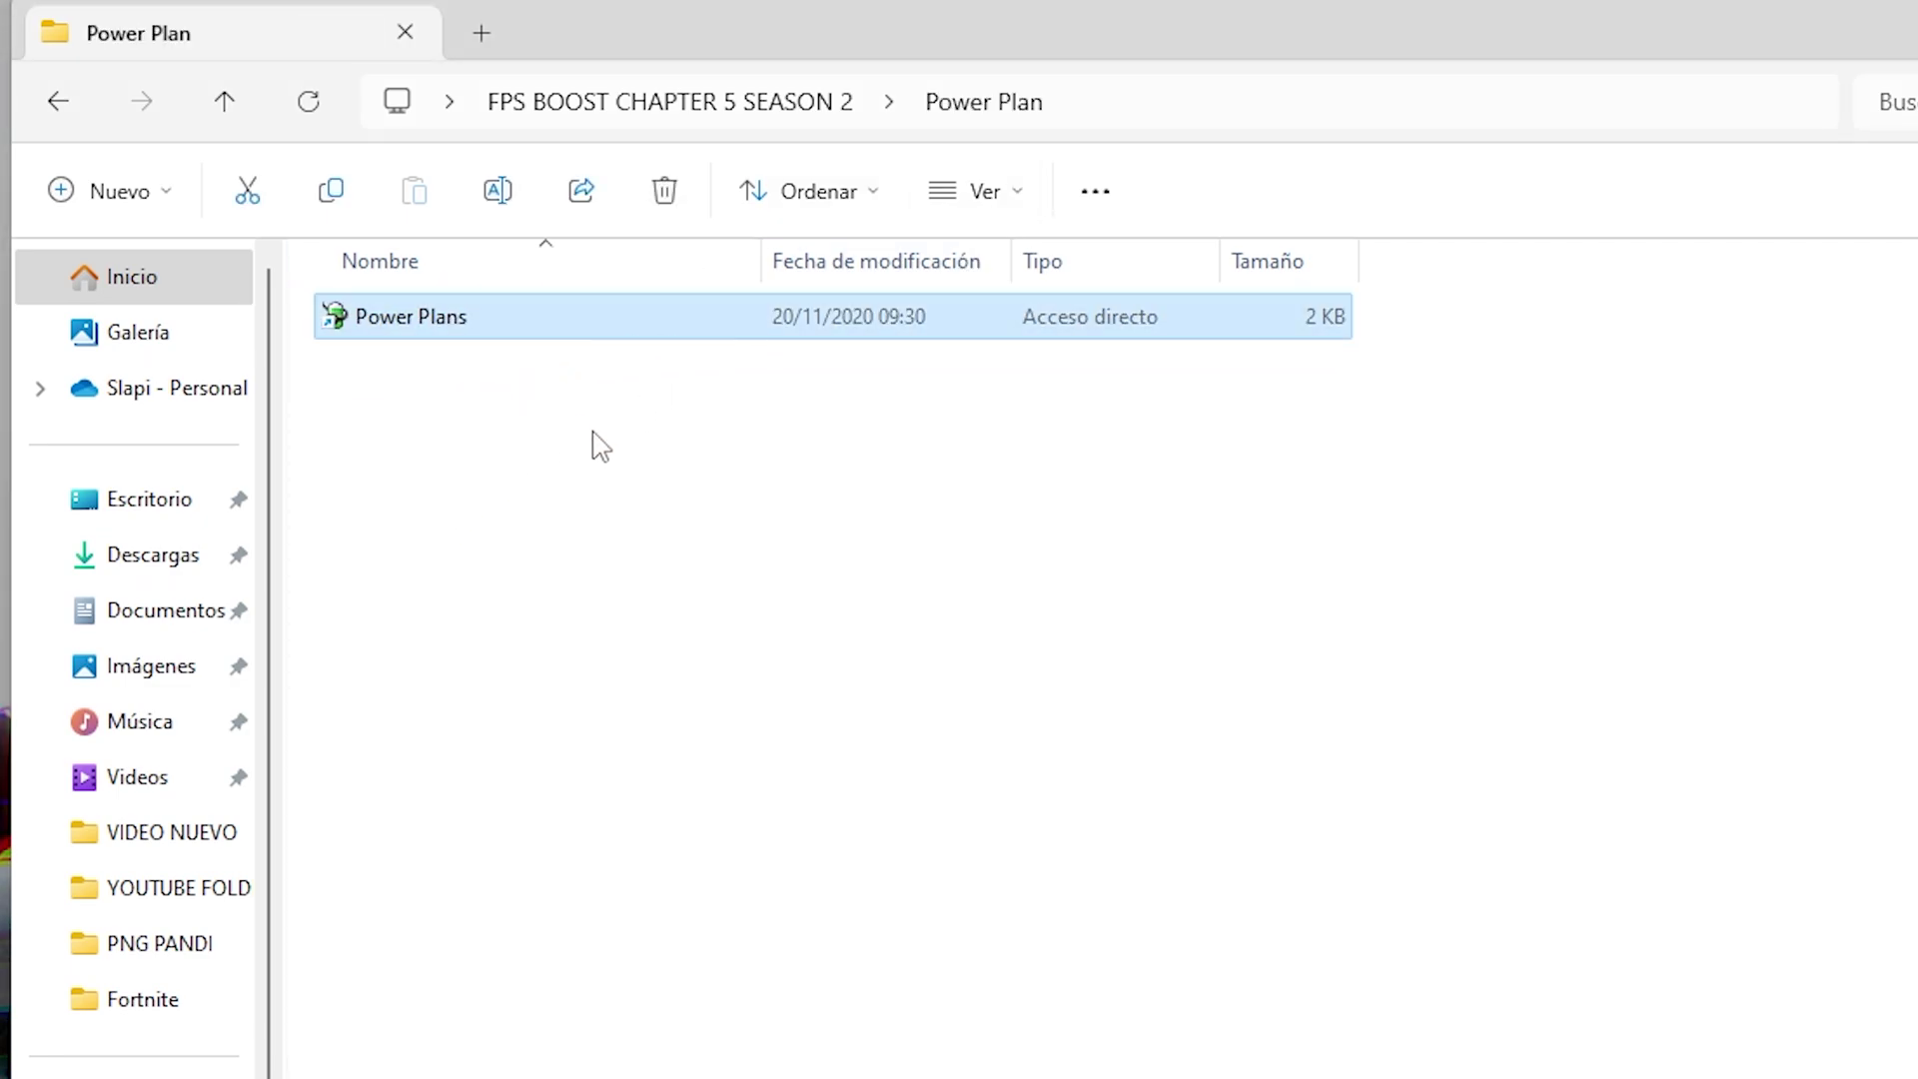
double_click(476, 319)
drag(1030, 88, 1099, 168)
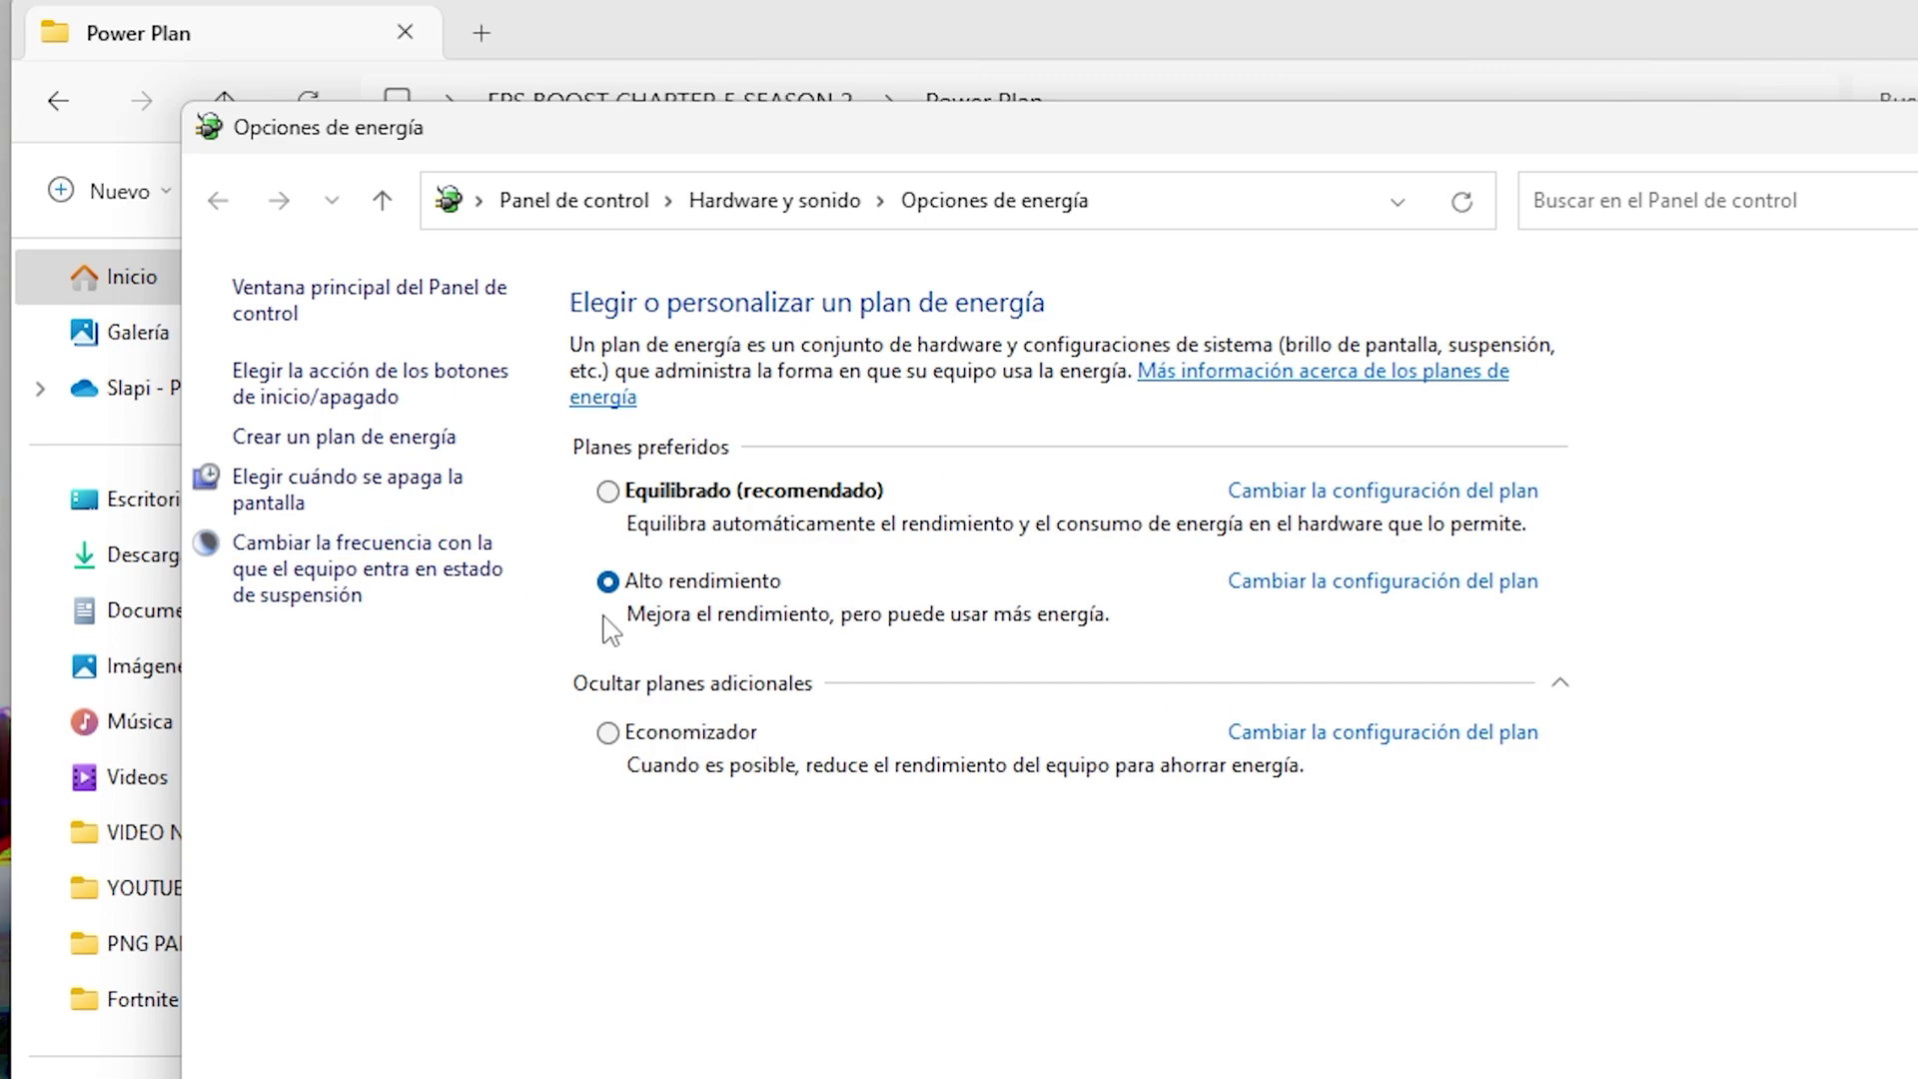
click(1349, 583)
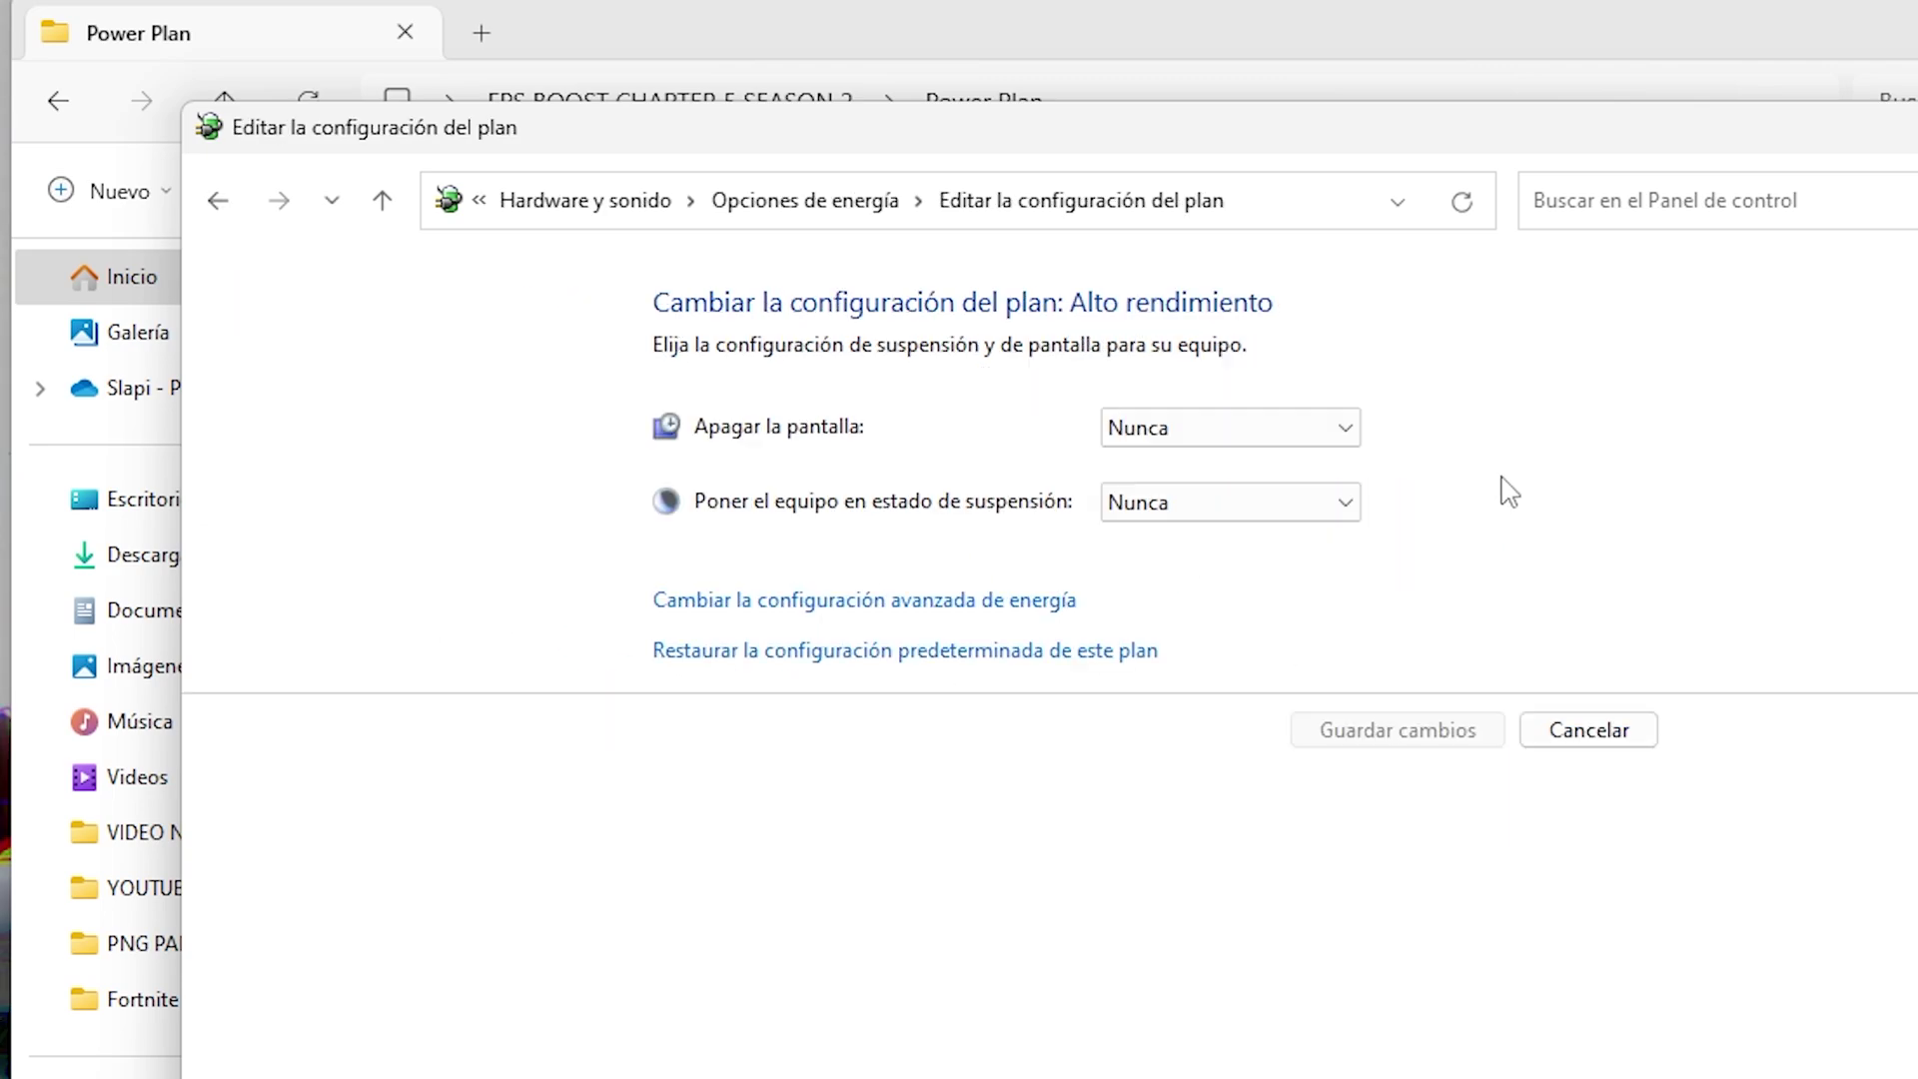
click(218, 201)
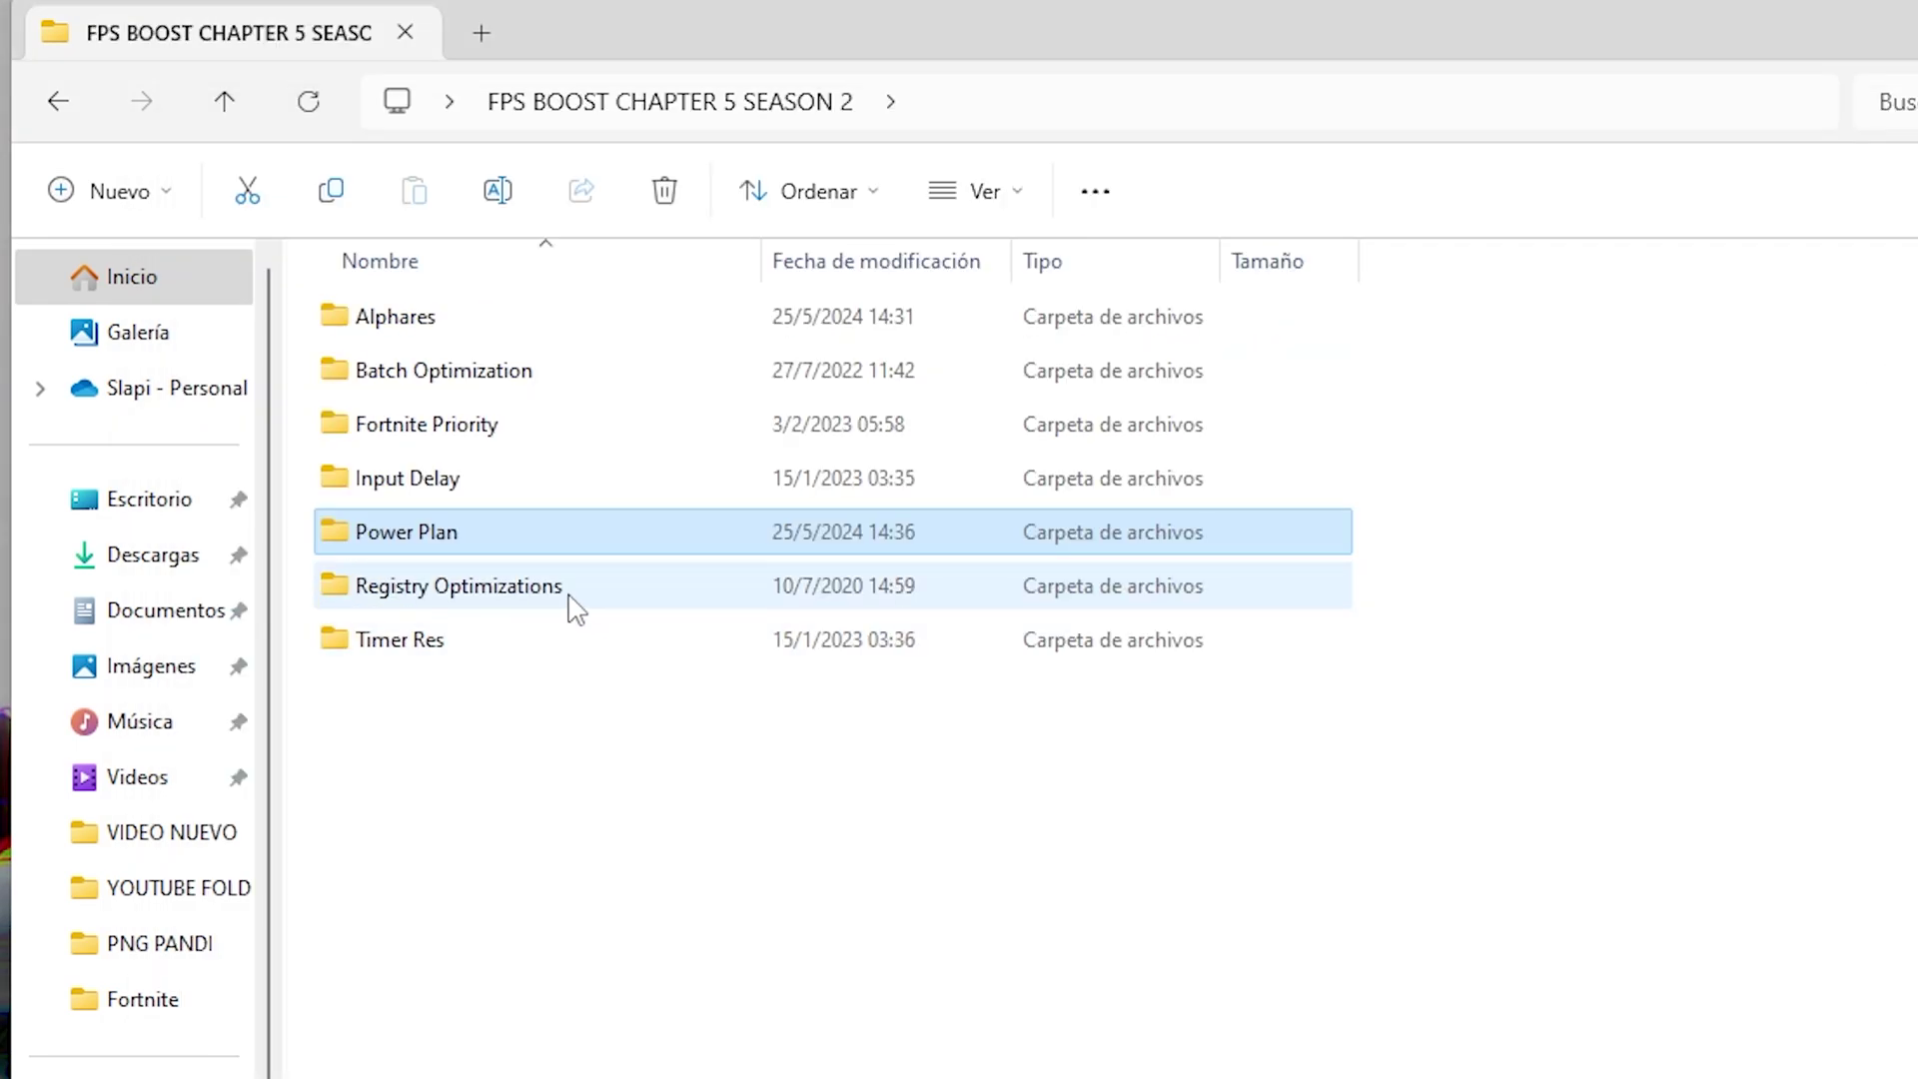
Open the Registry Optimizations folder and import CPU-GPU Optimizations.reg into the registry
double_click(576, 607)
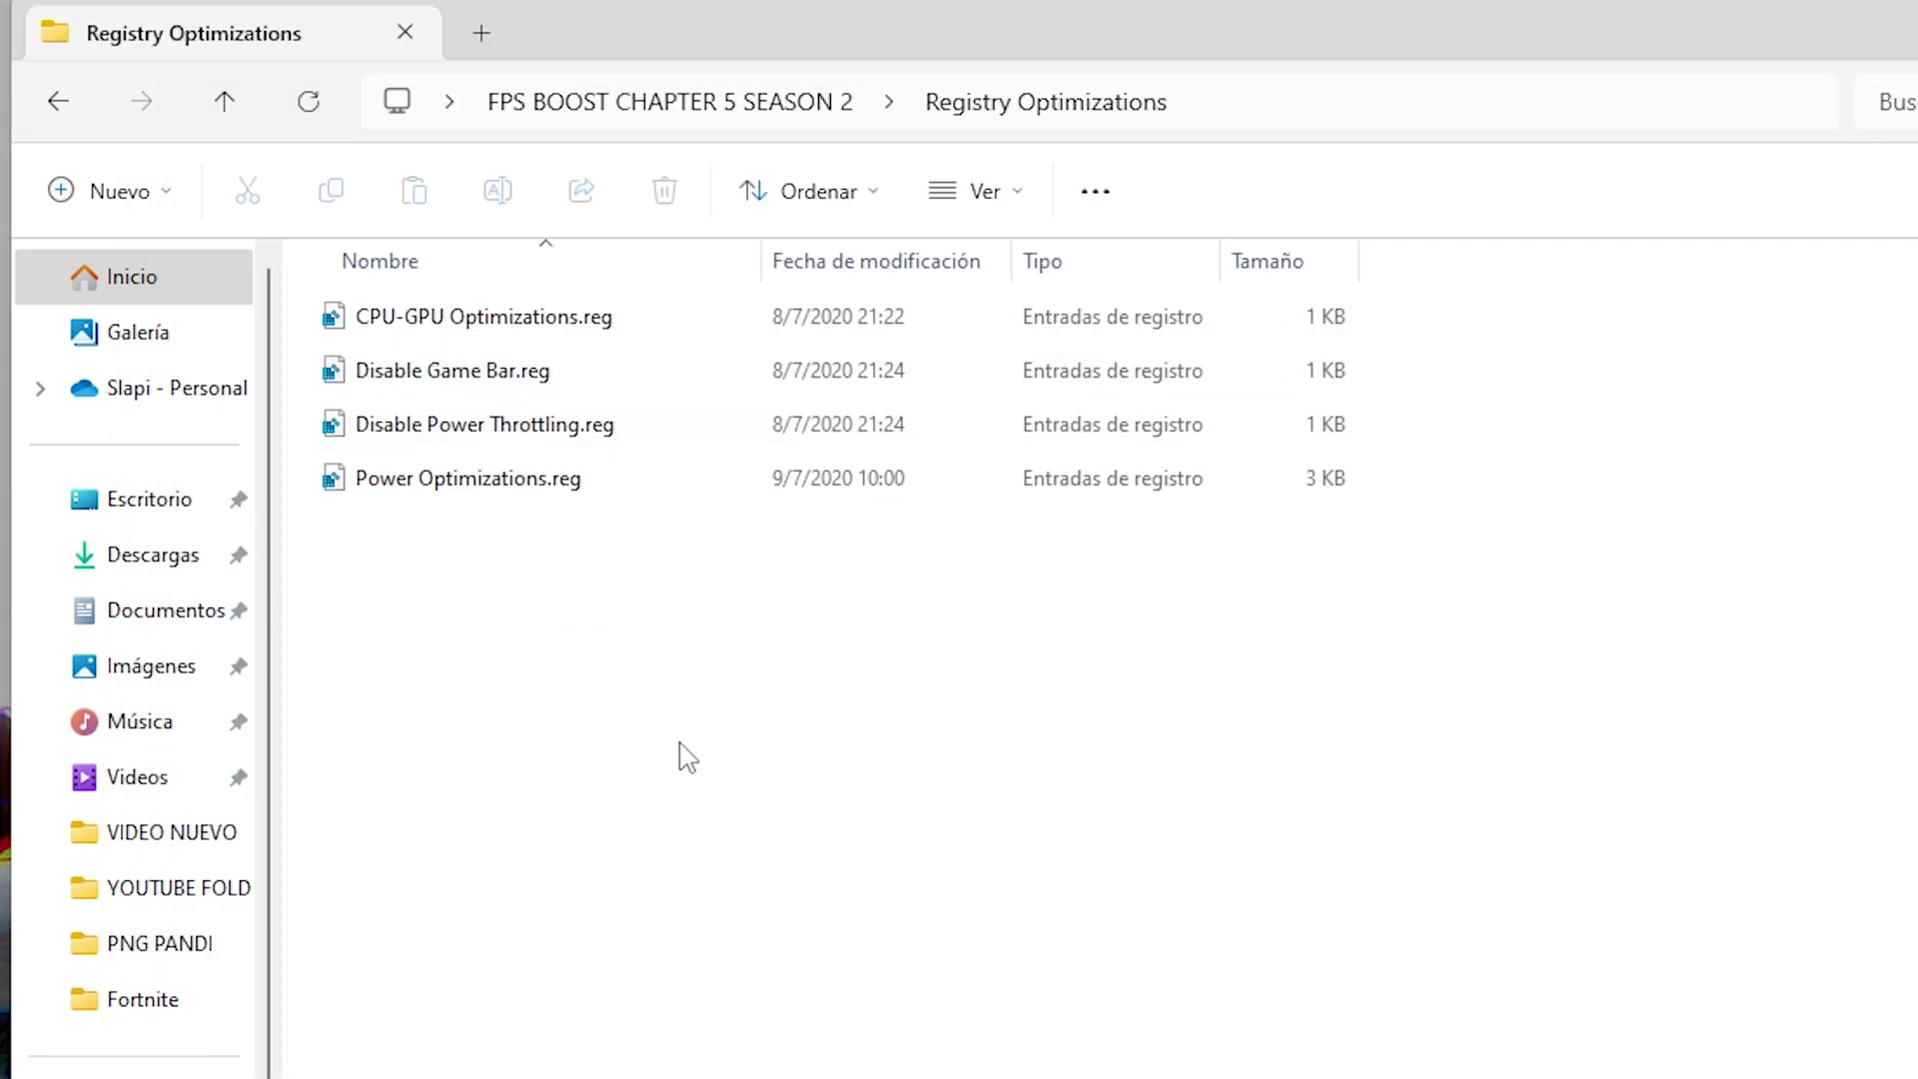
drag(677, 750, 454, 283)
click(595, 372)
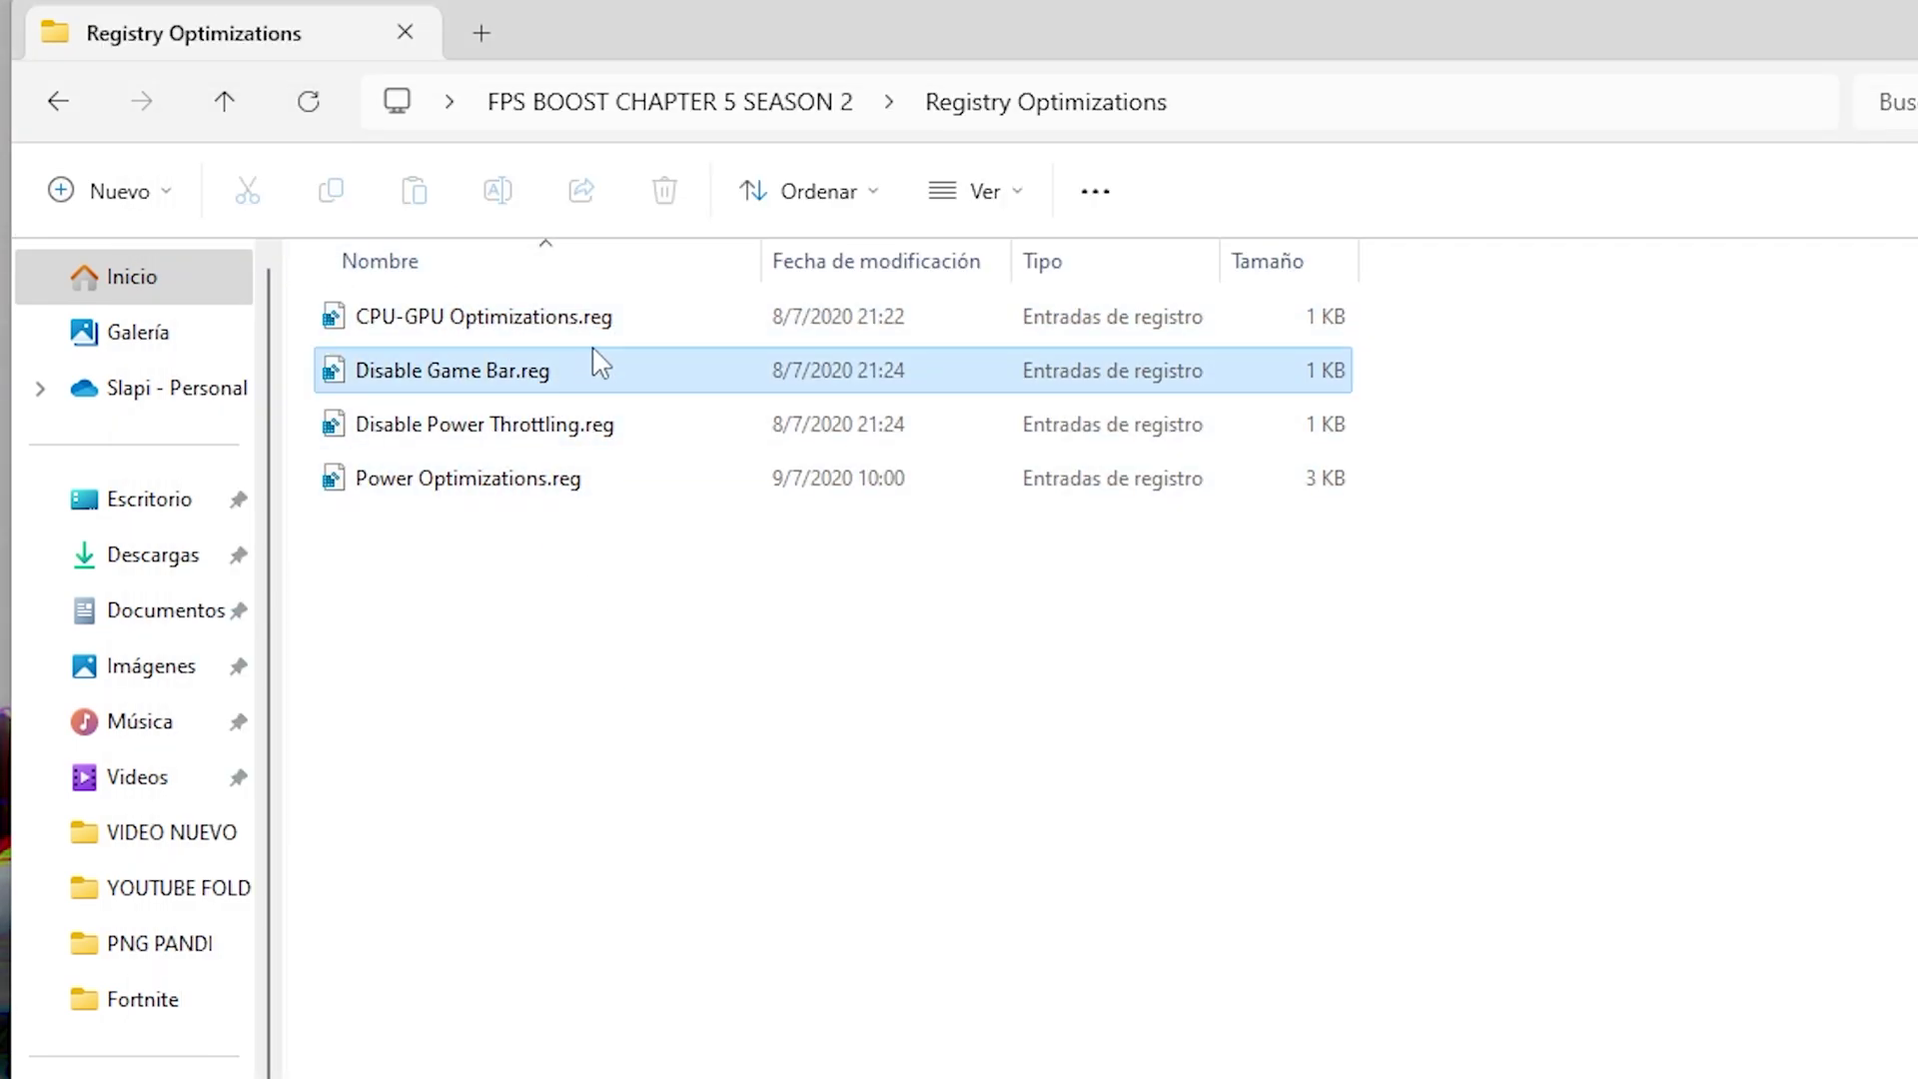
double_click(559, 316)
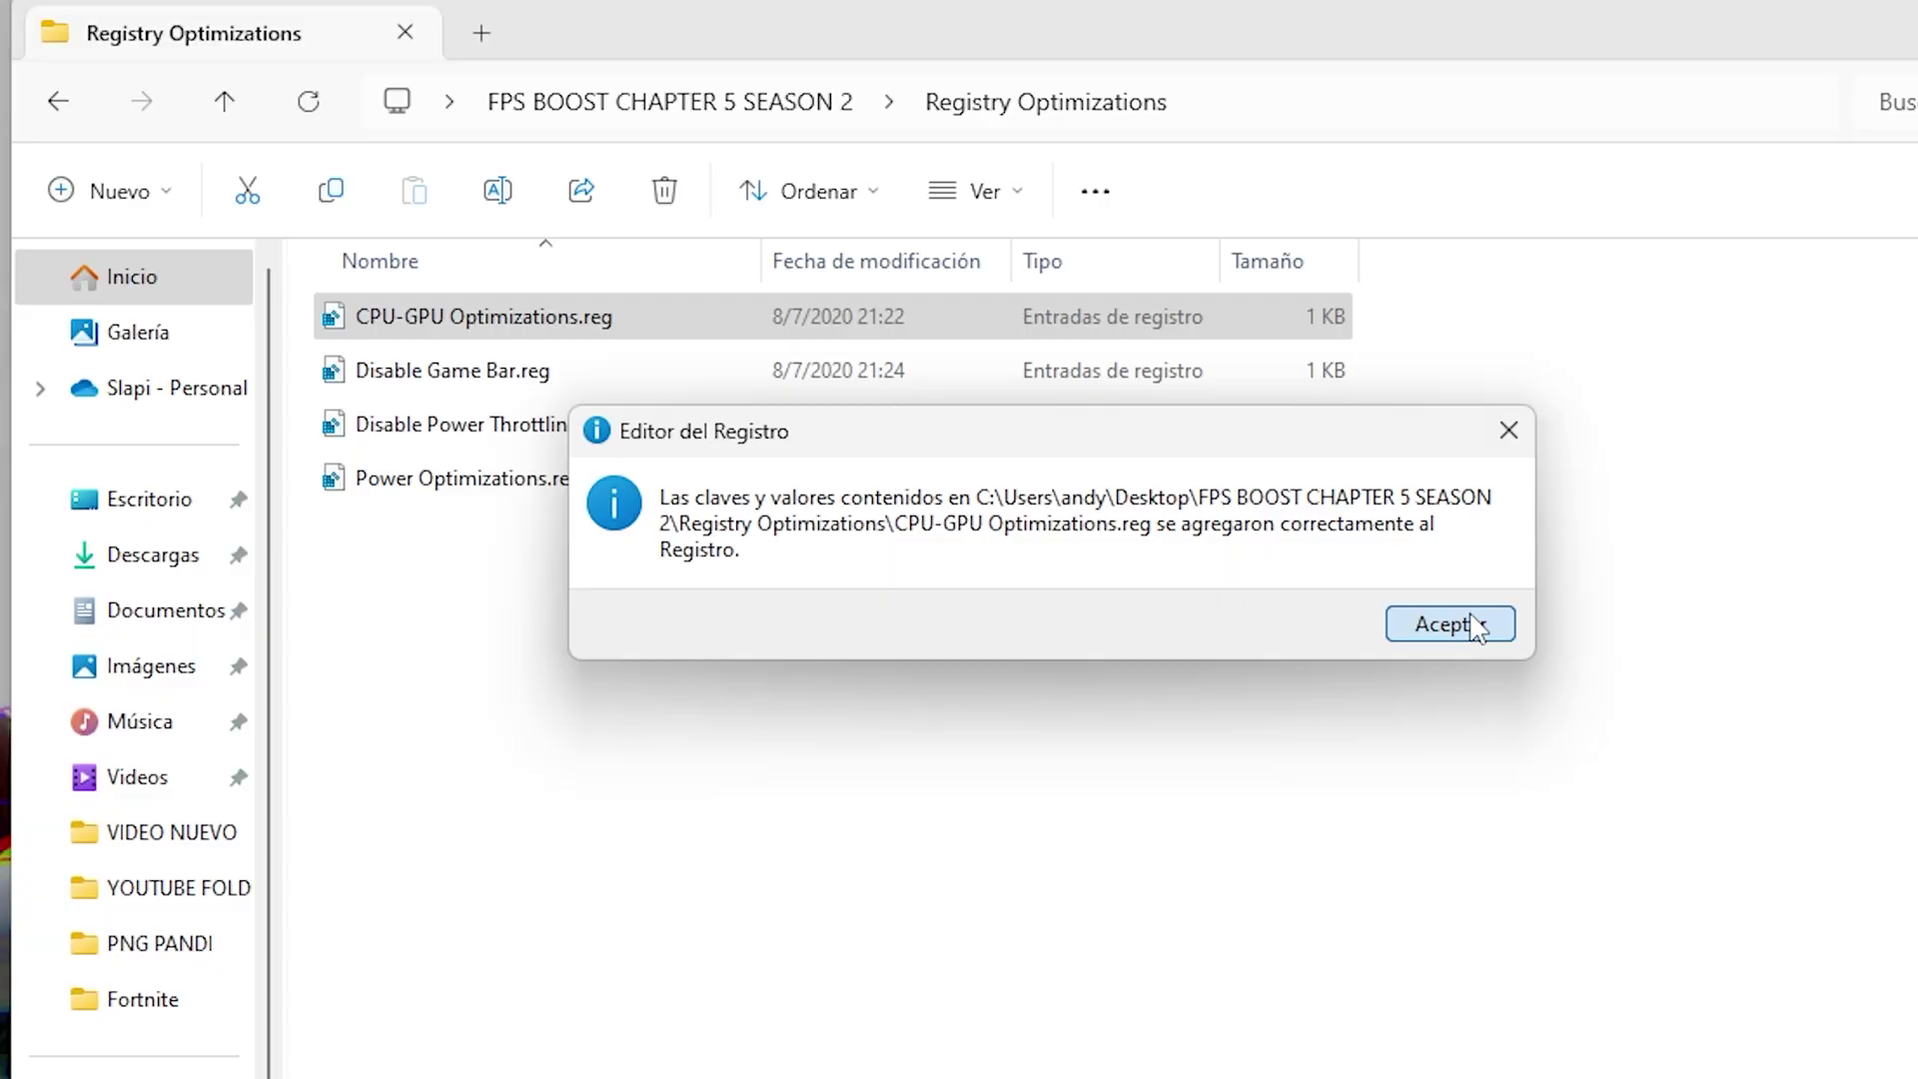
click(1456, 625)
key(ctrl+a)
drag(380, 101, 800, 80)
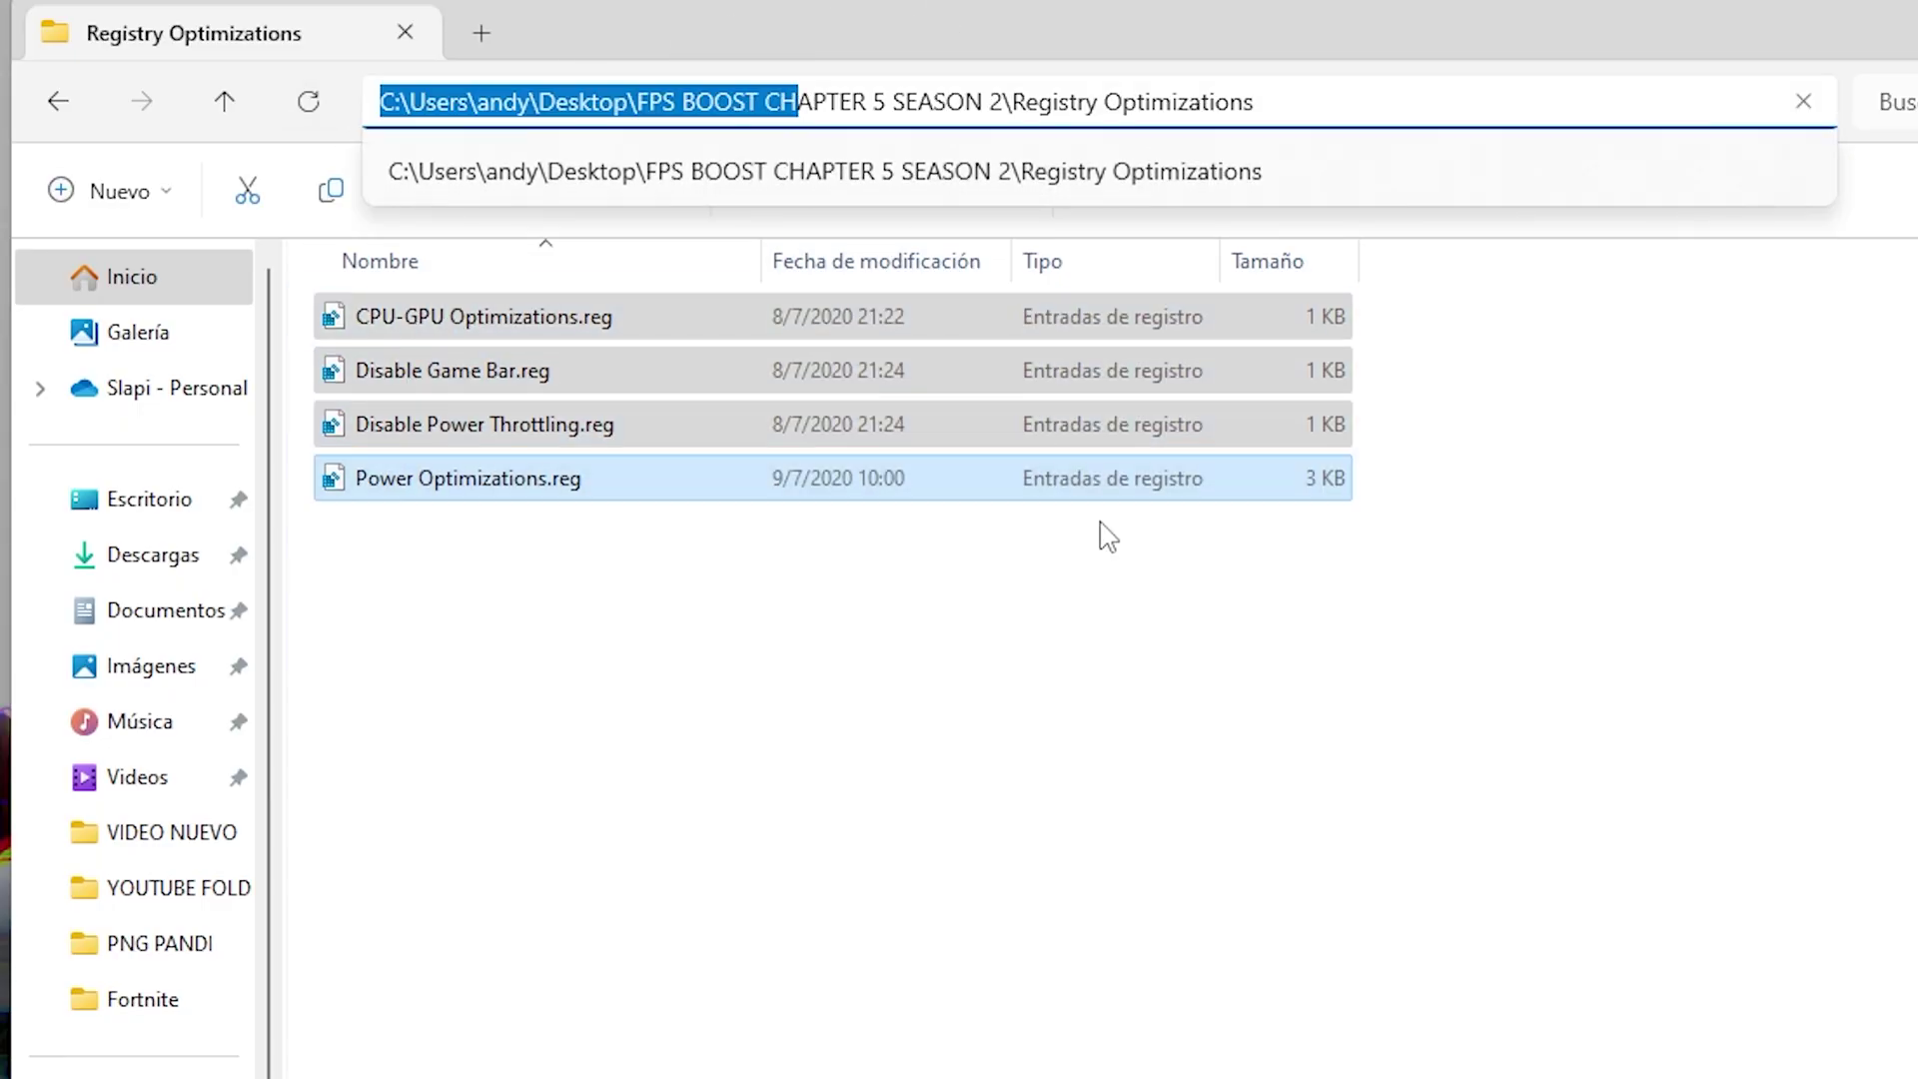
Open the Timer Res folder and launch TimerResolution.exe
click(557, 637)
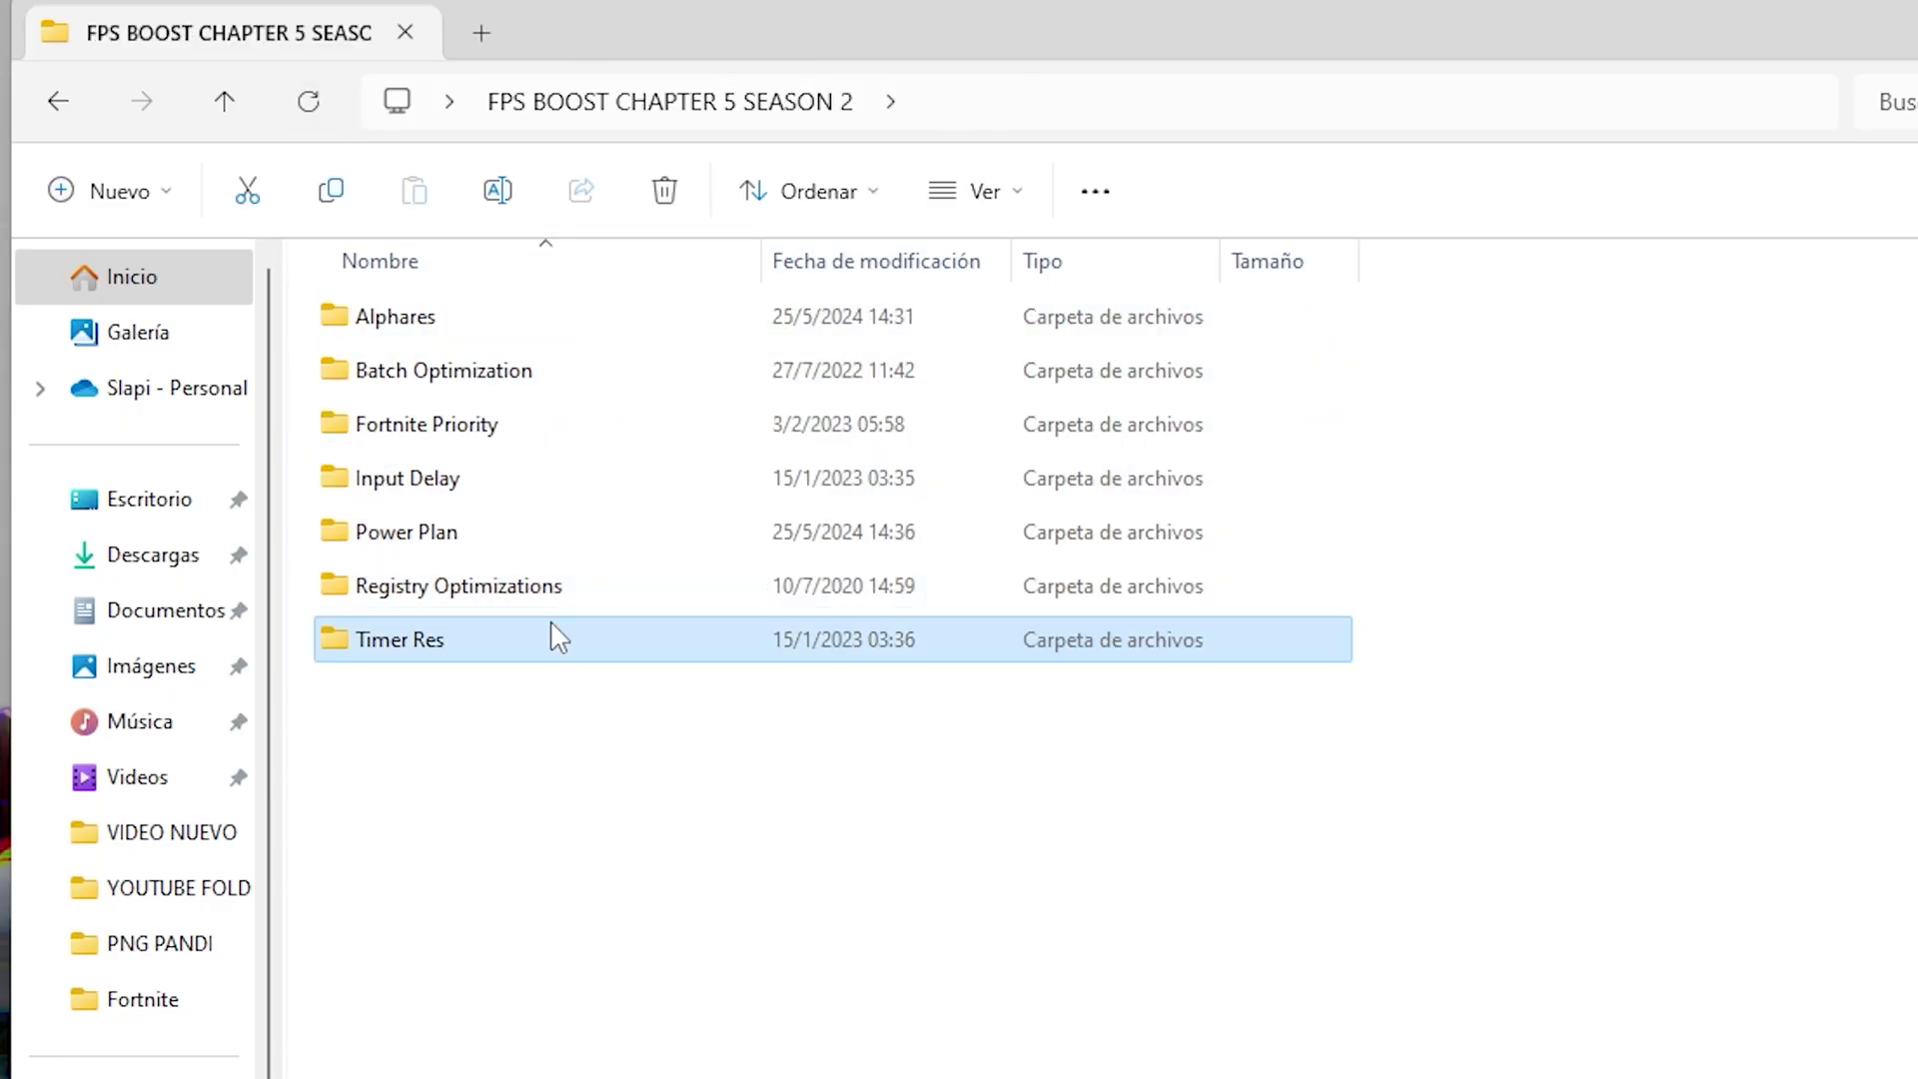
double_click(558, 636)
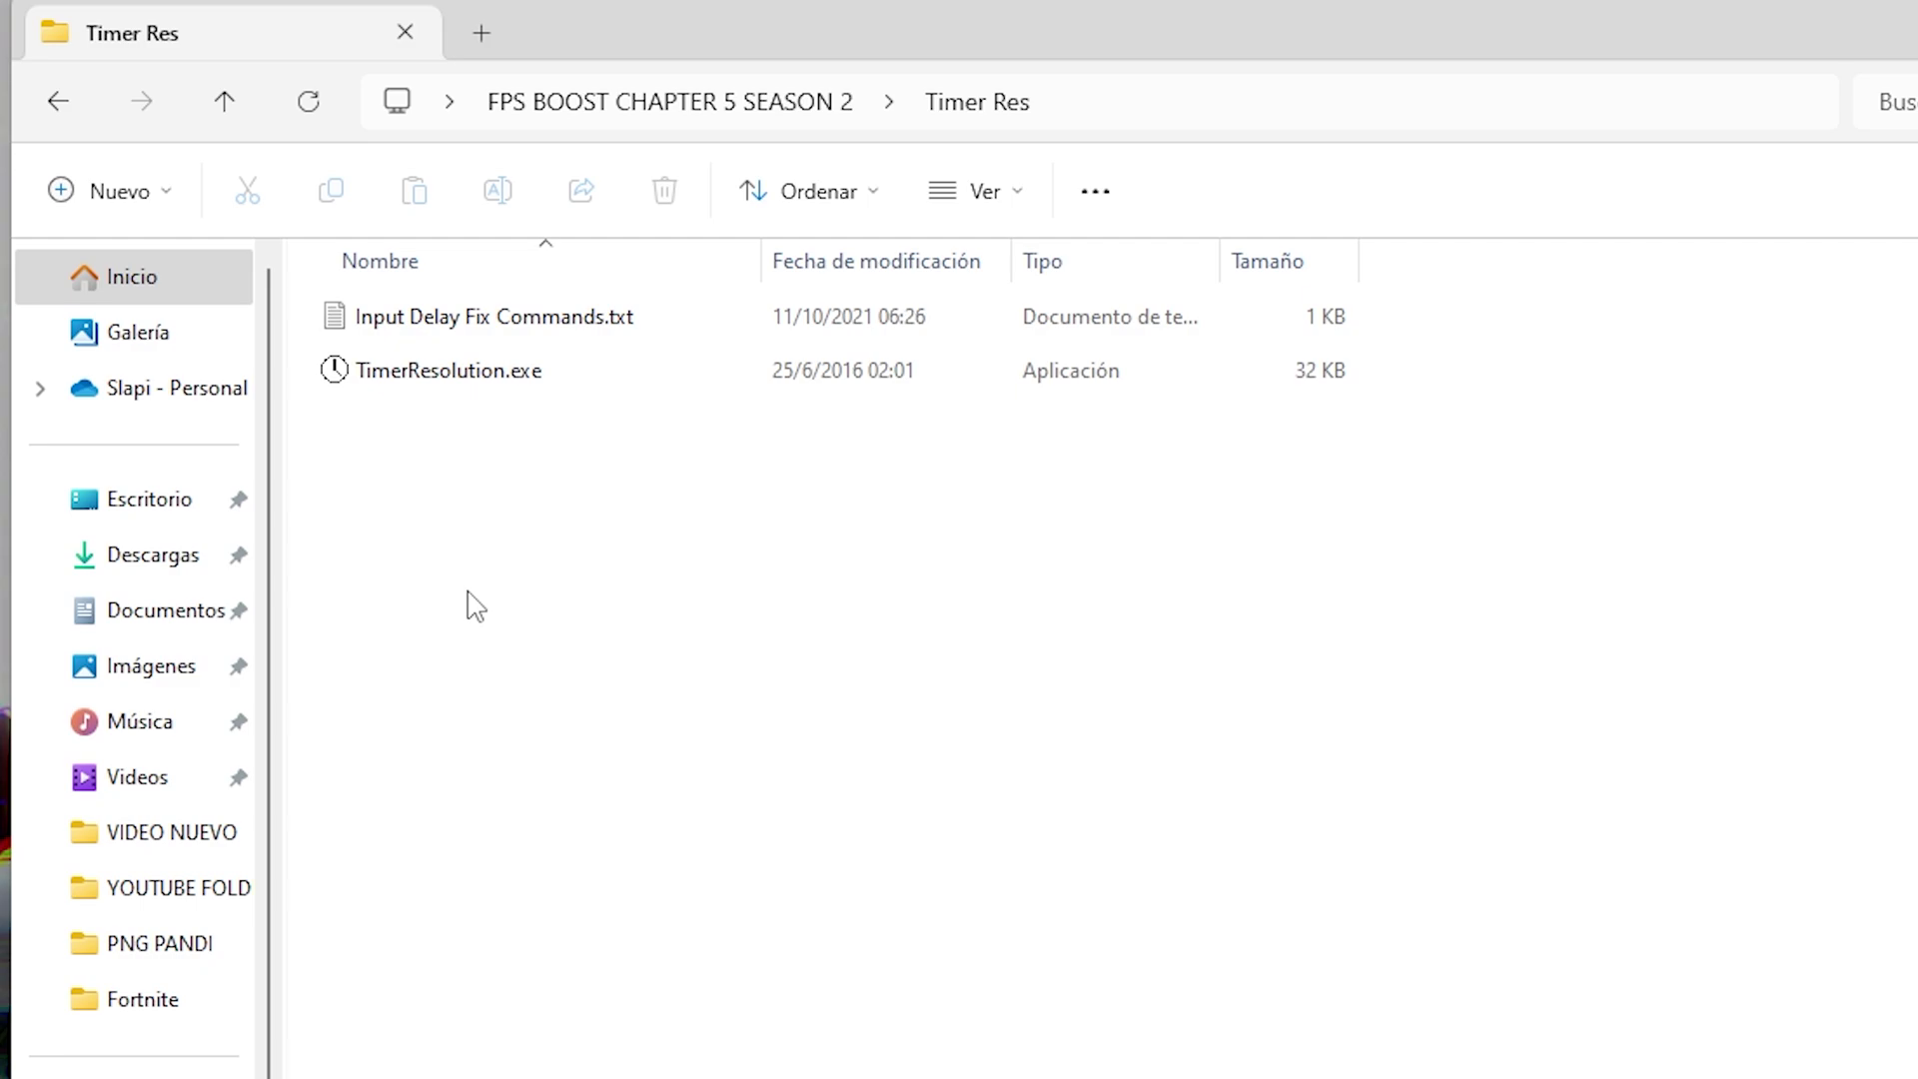
click(533, 343)
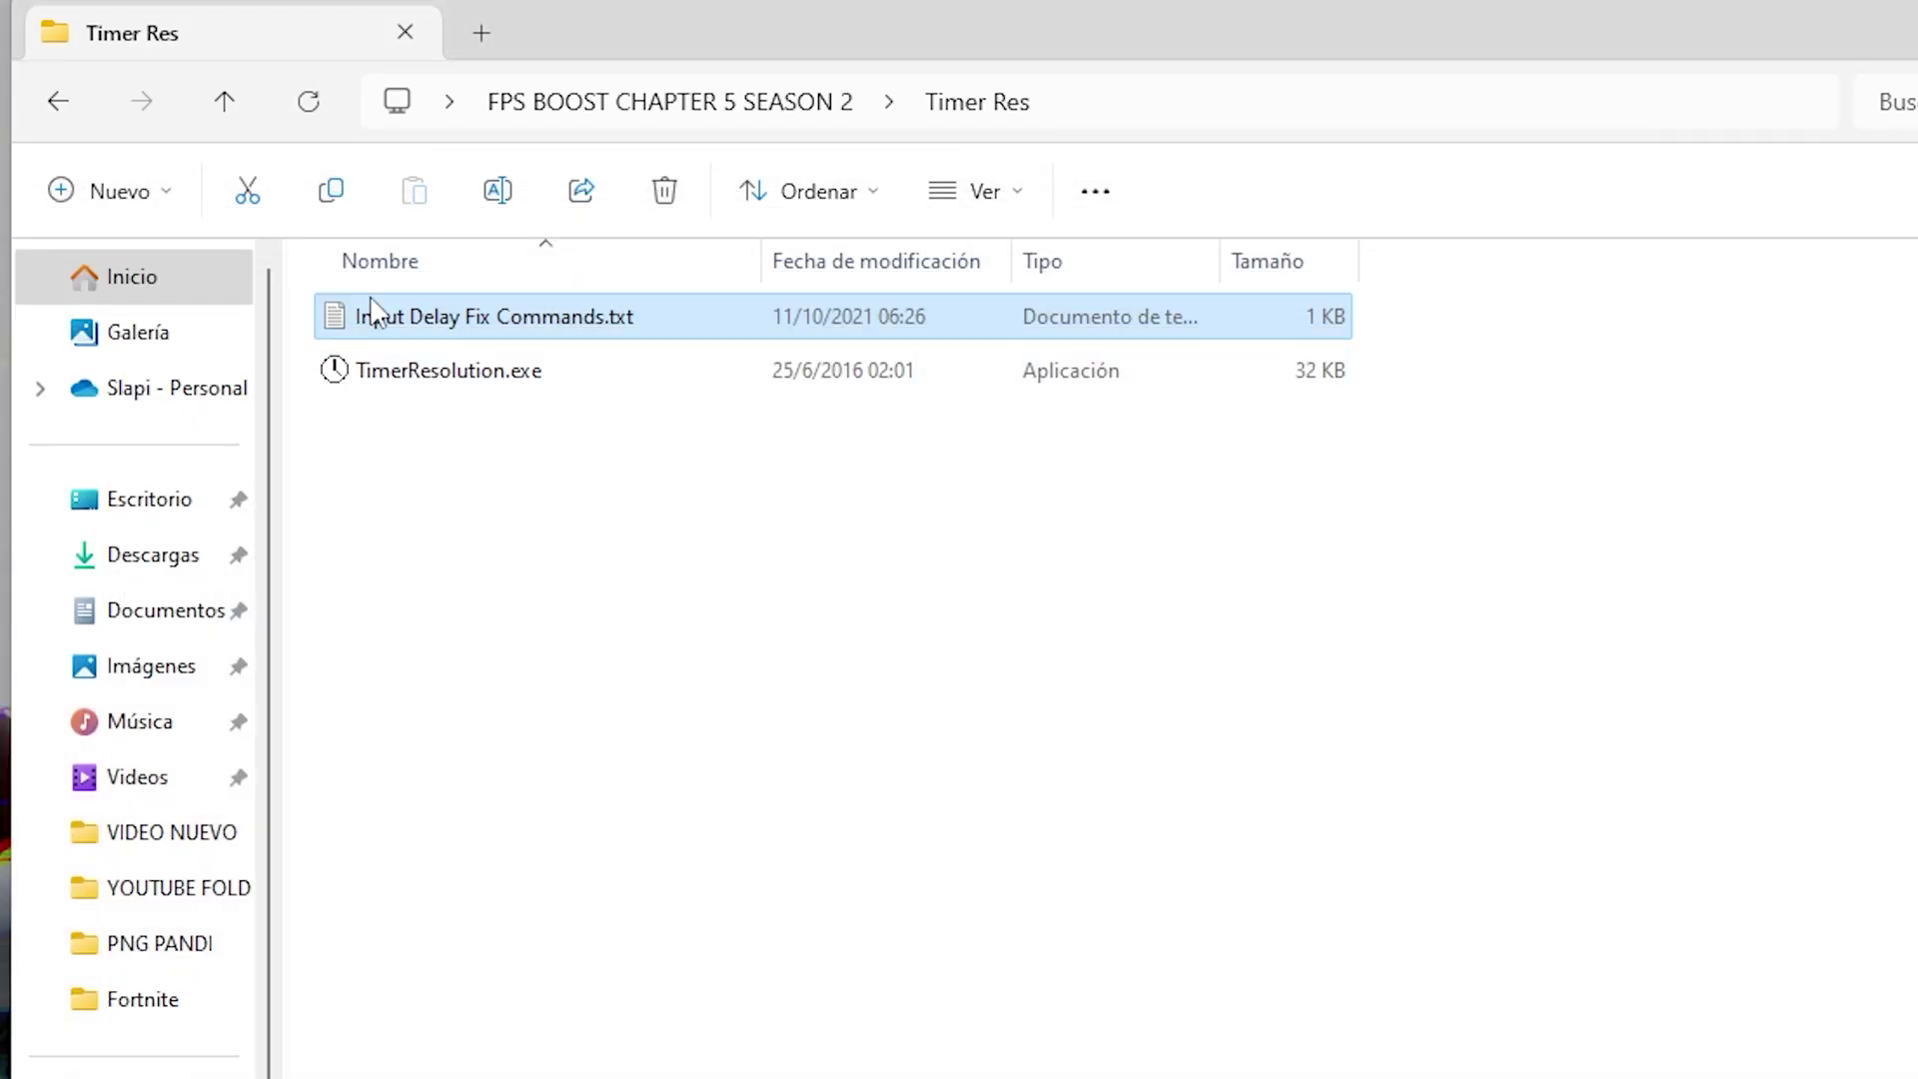
double_click(400, 369)
drag(980, 440, 924, 519)
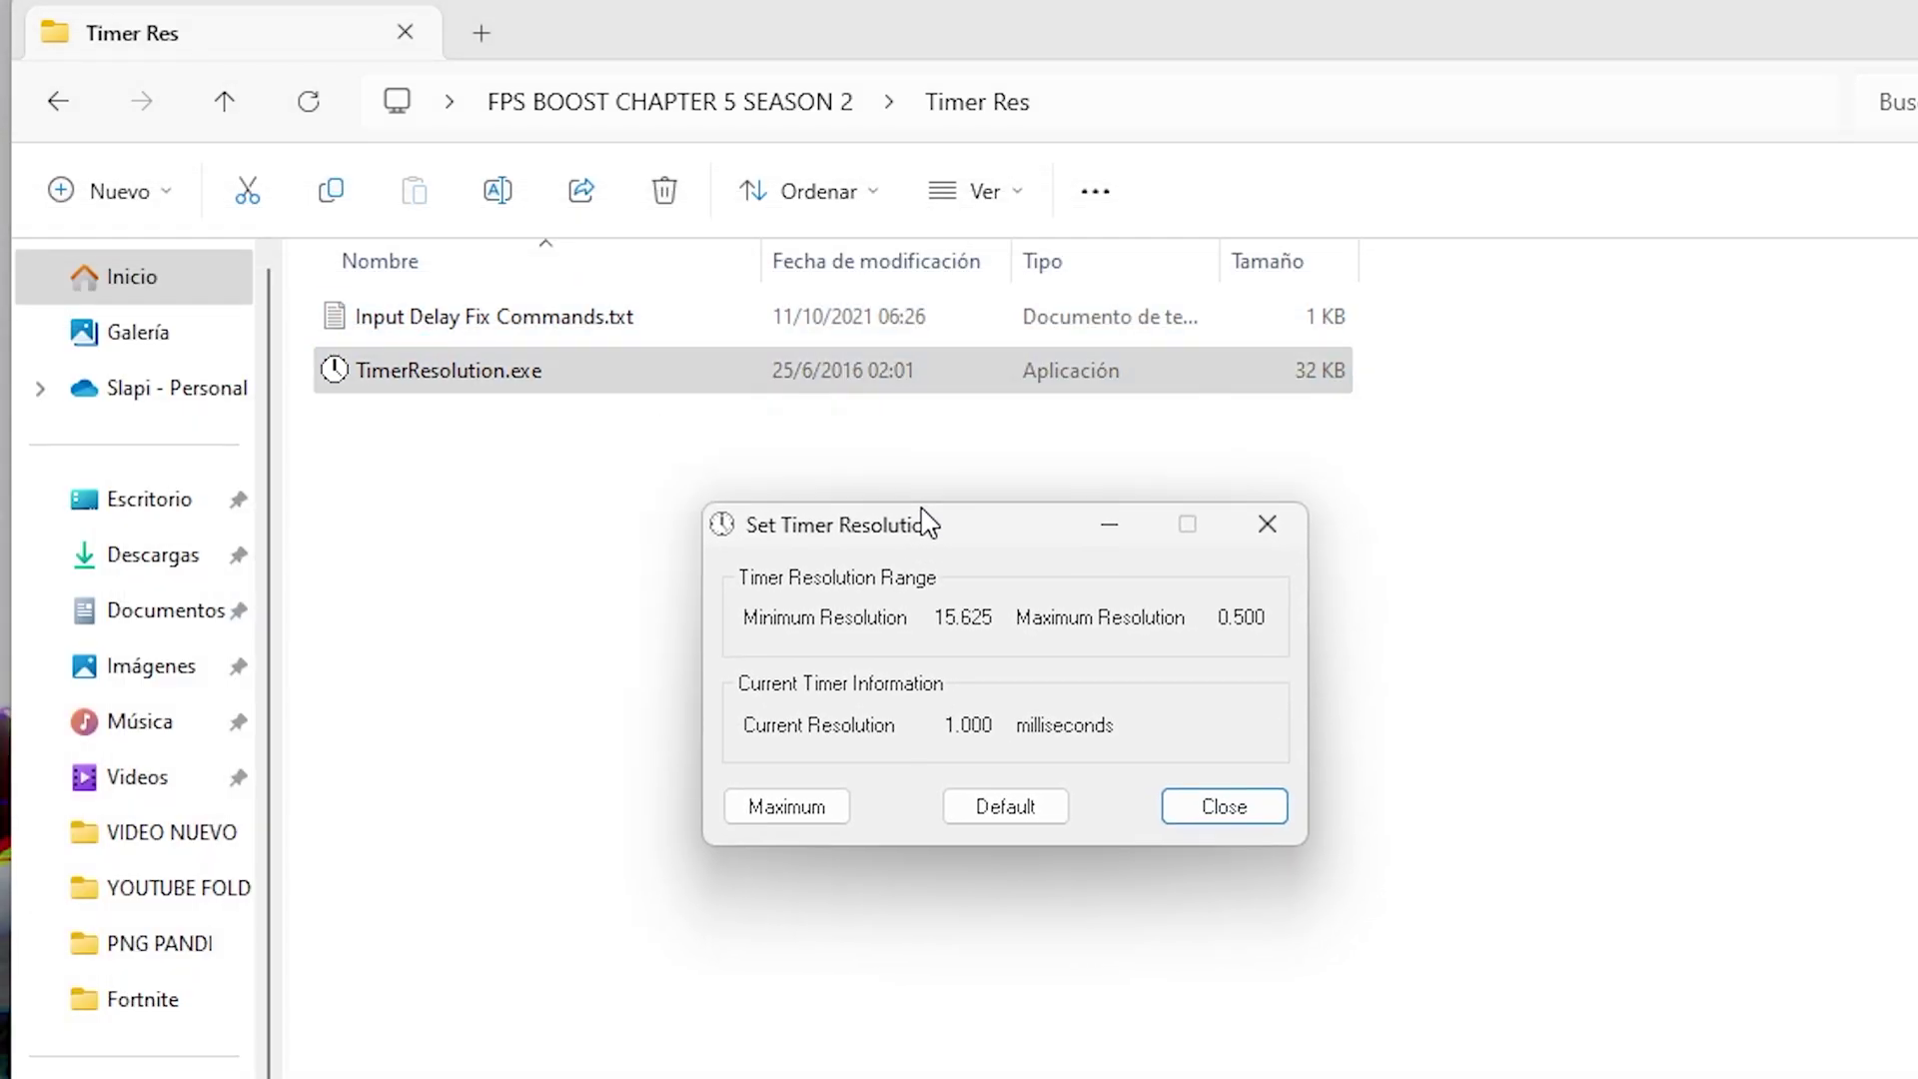
Set the timer to its maximum resolution of 0.500 milliseconds, trying the default setting in between
drag(942, 725, 985, 707)
click(813, 812)
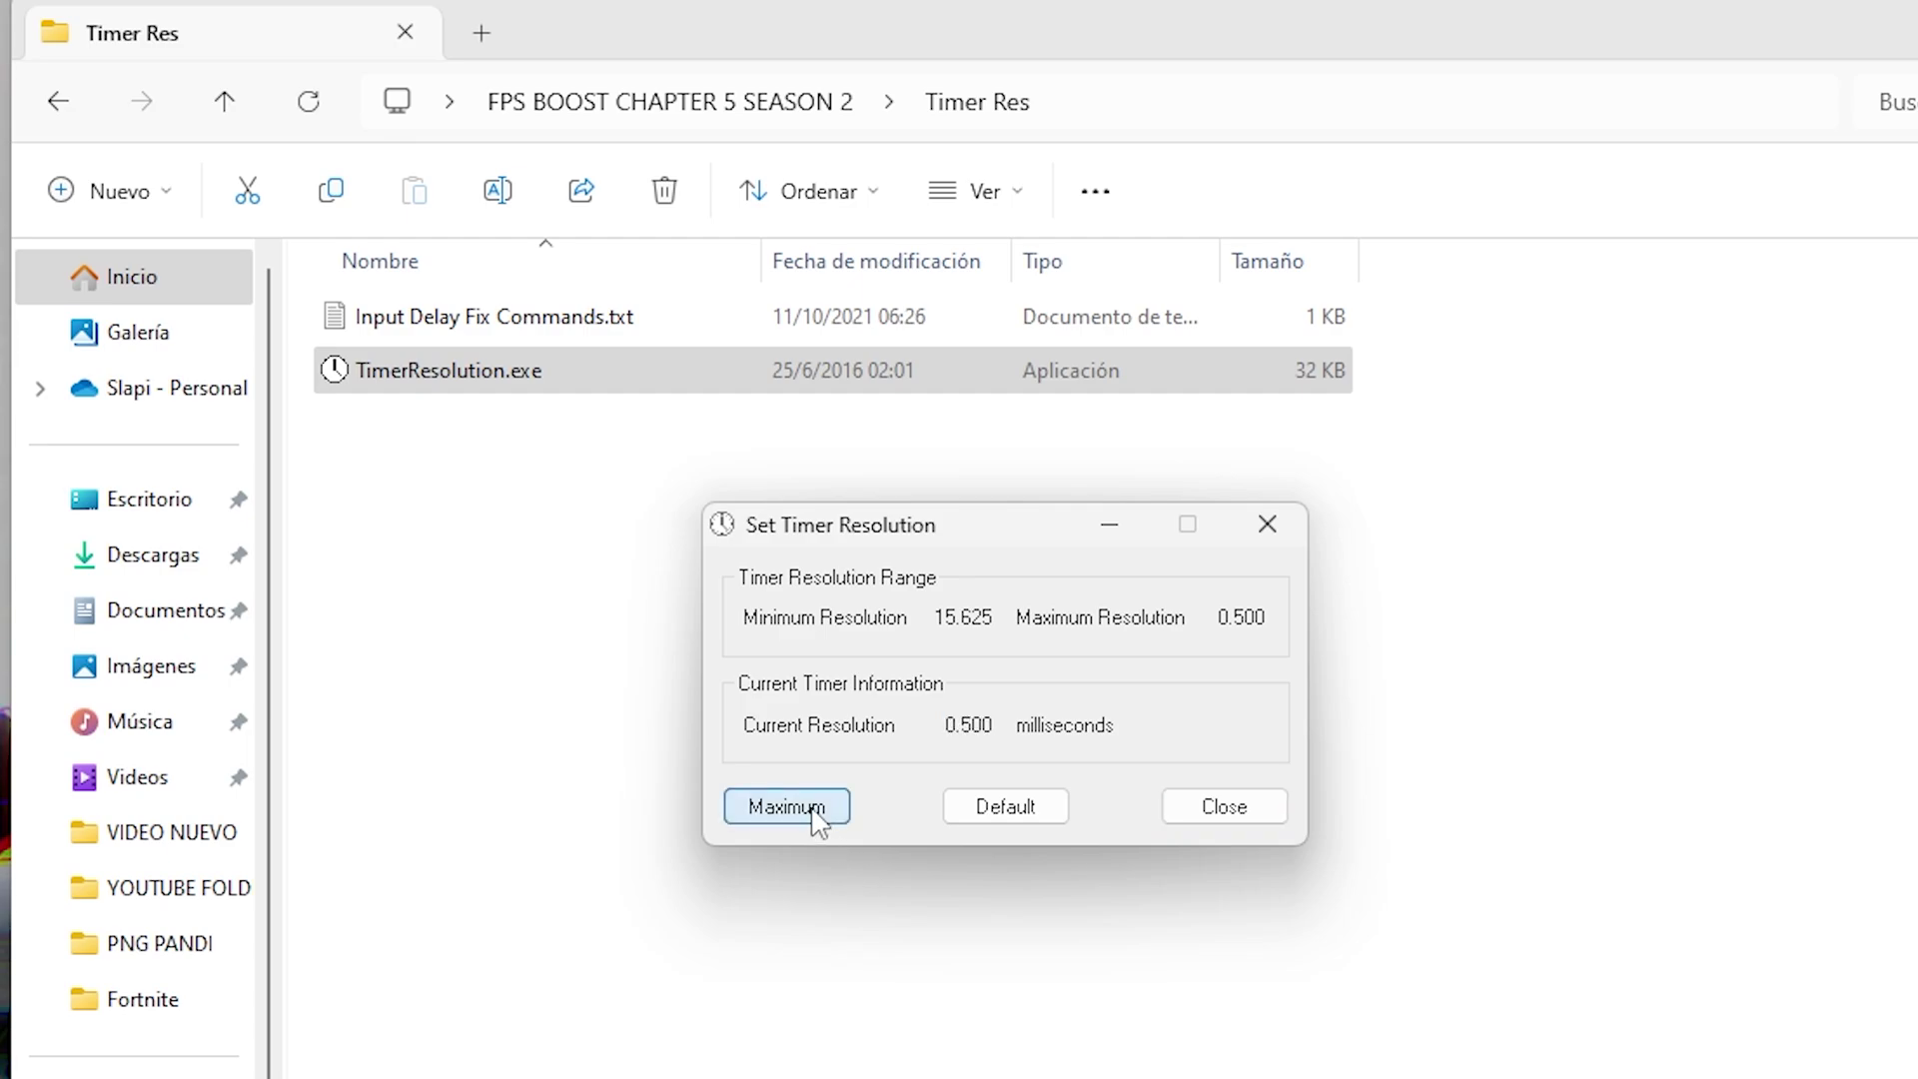
drag(949, 719, 1069, 718)
click(995, 811)
click(786, 807)
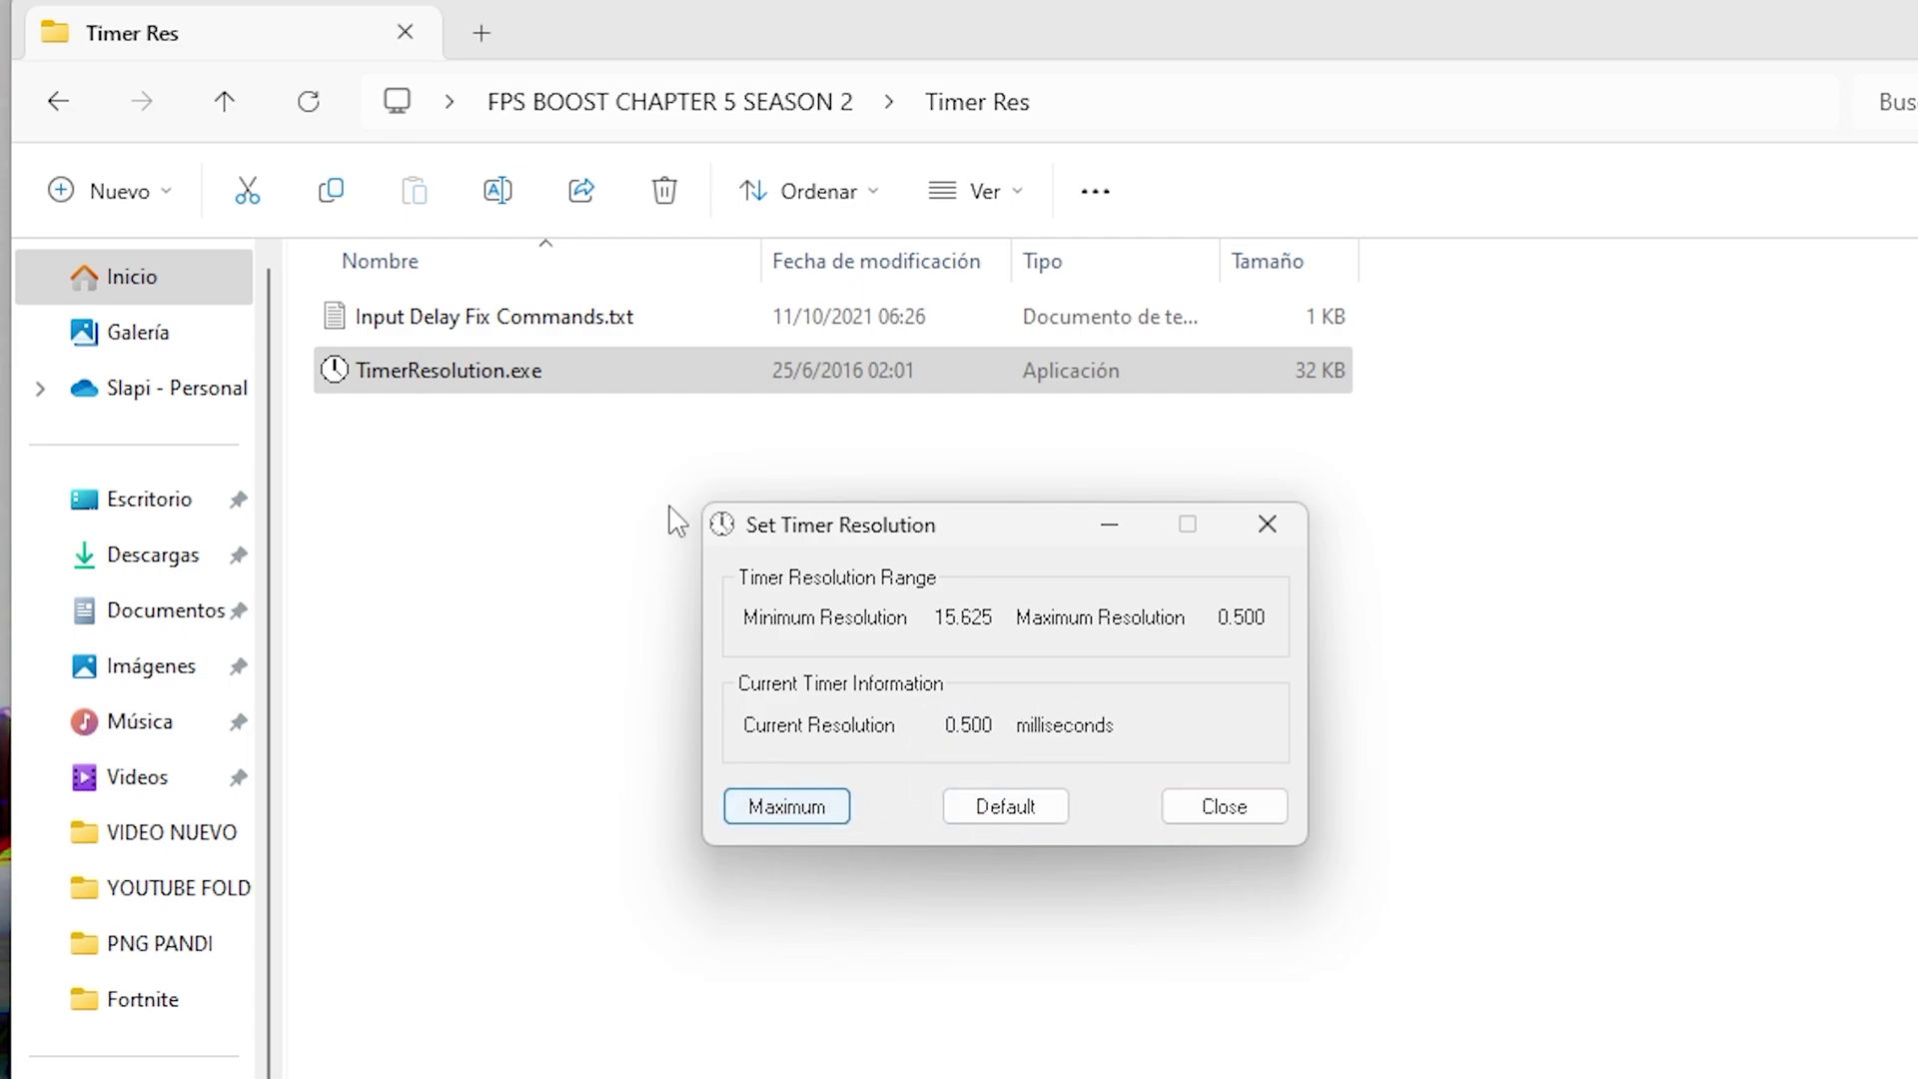
Open Input Delay Fix Commands.txt and start Command Prompt as administrator
double_click(640, 316)
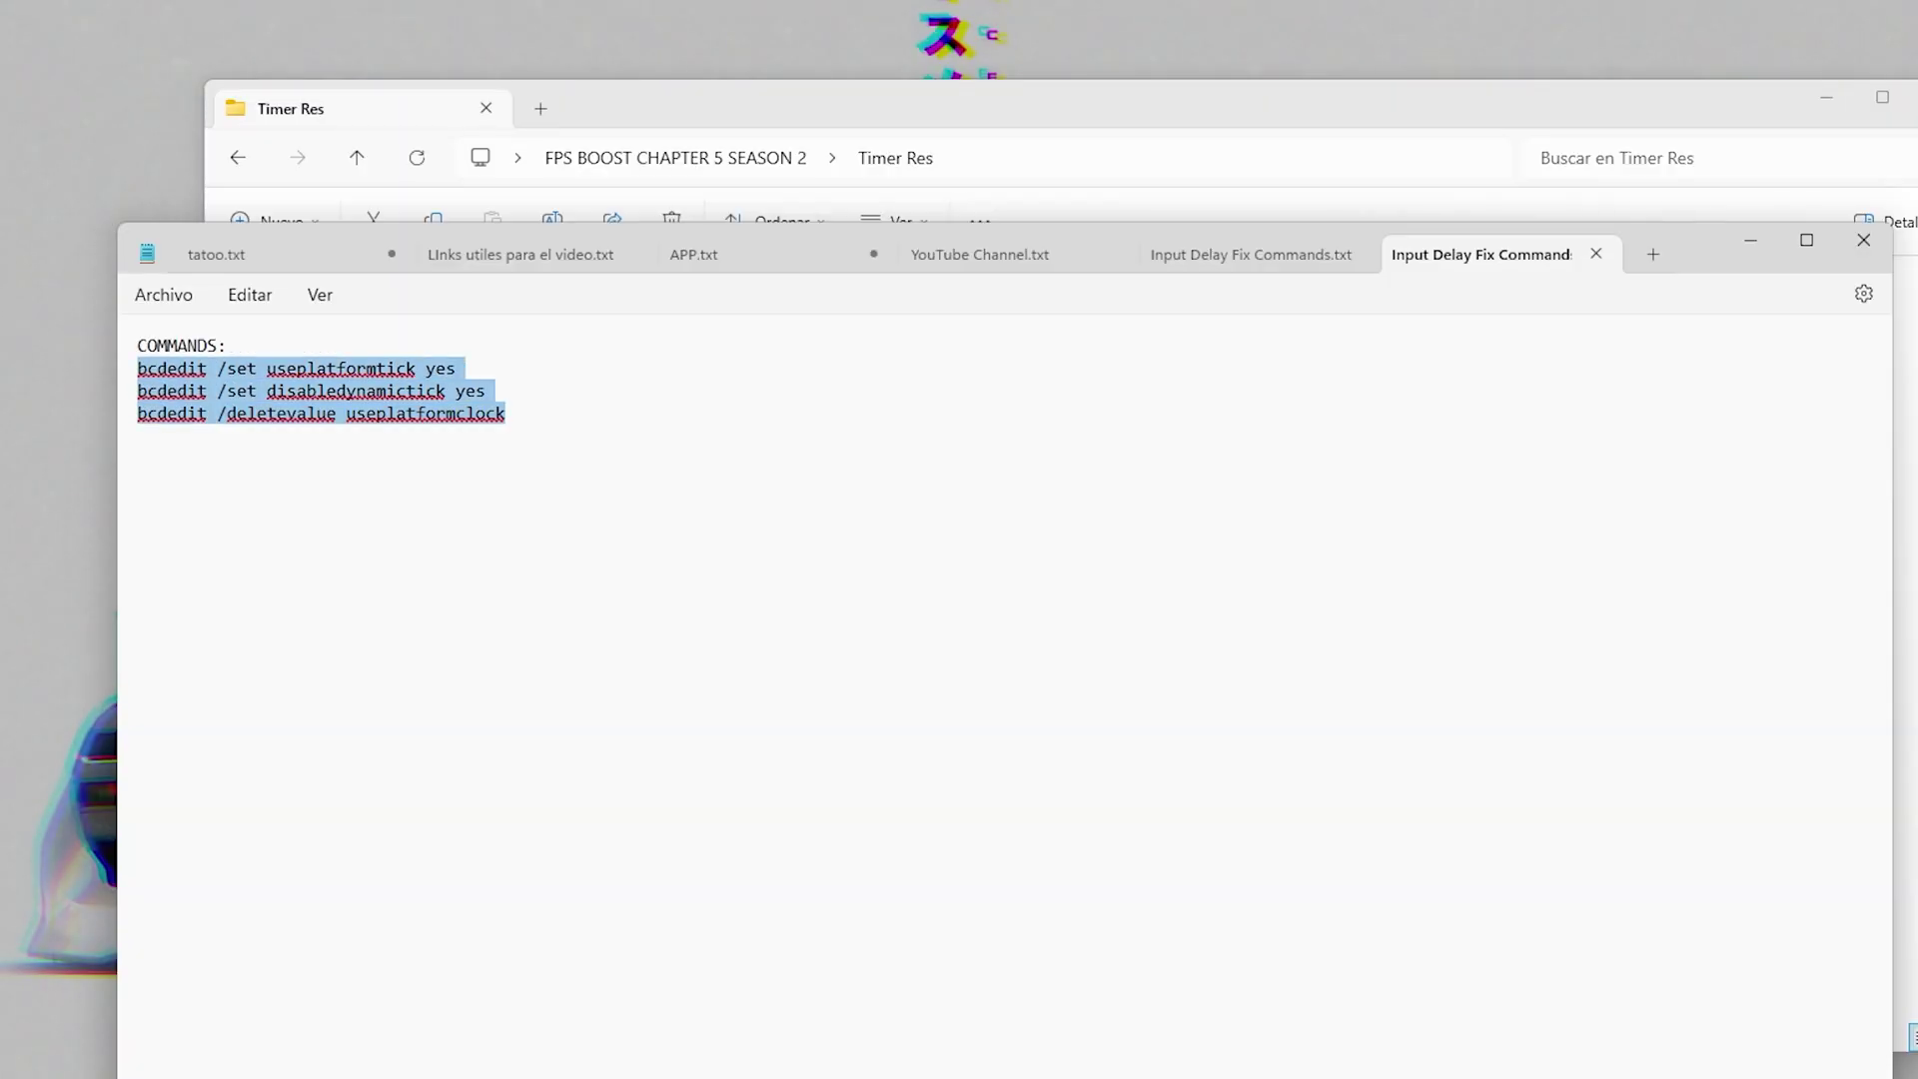
drag(962, 253, 961, 557)
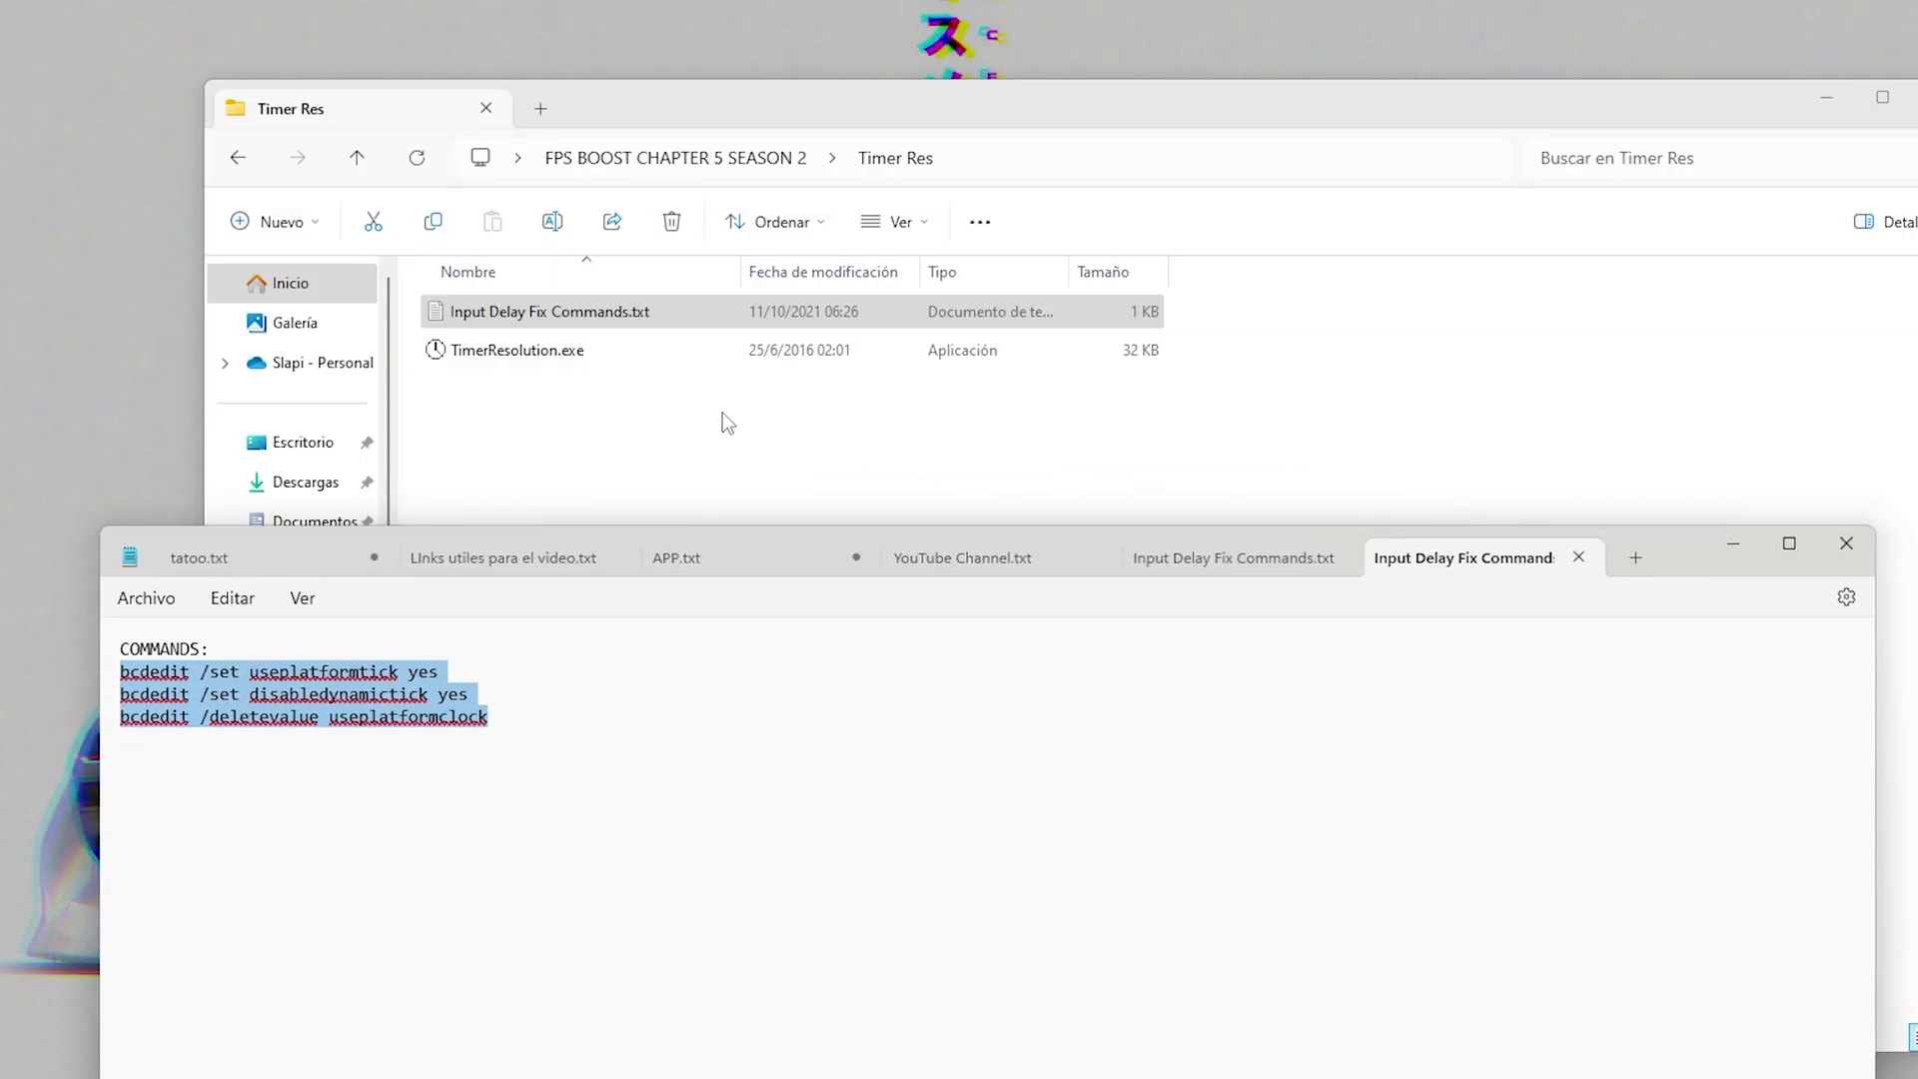
key(super)
text(cmd)
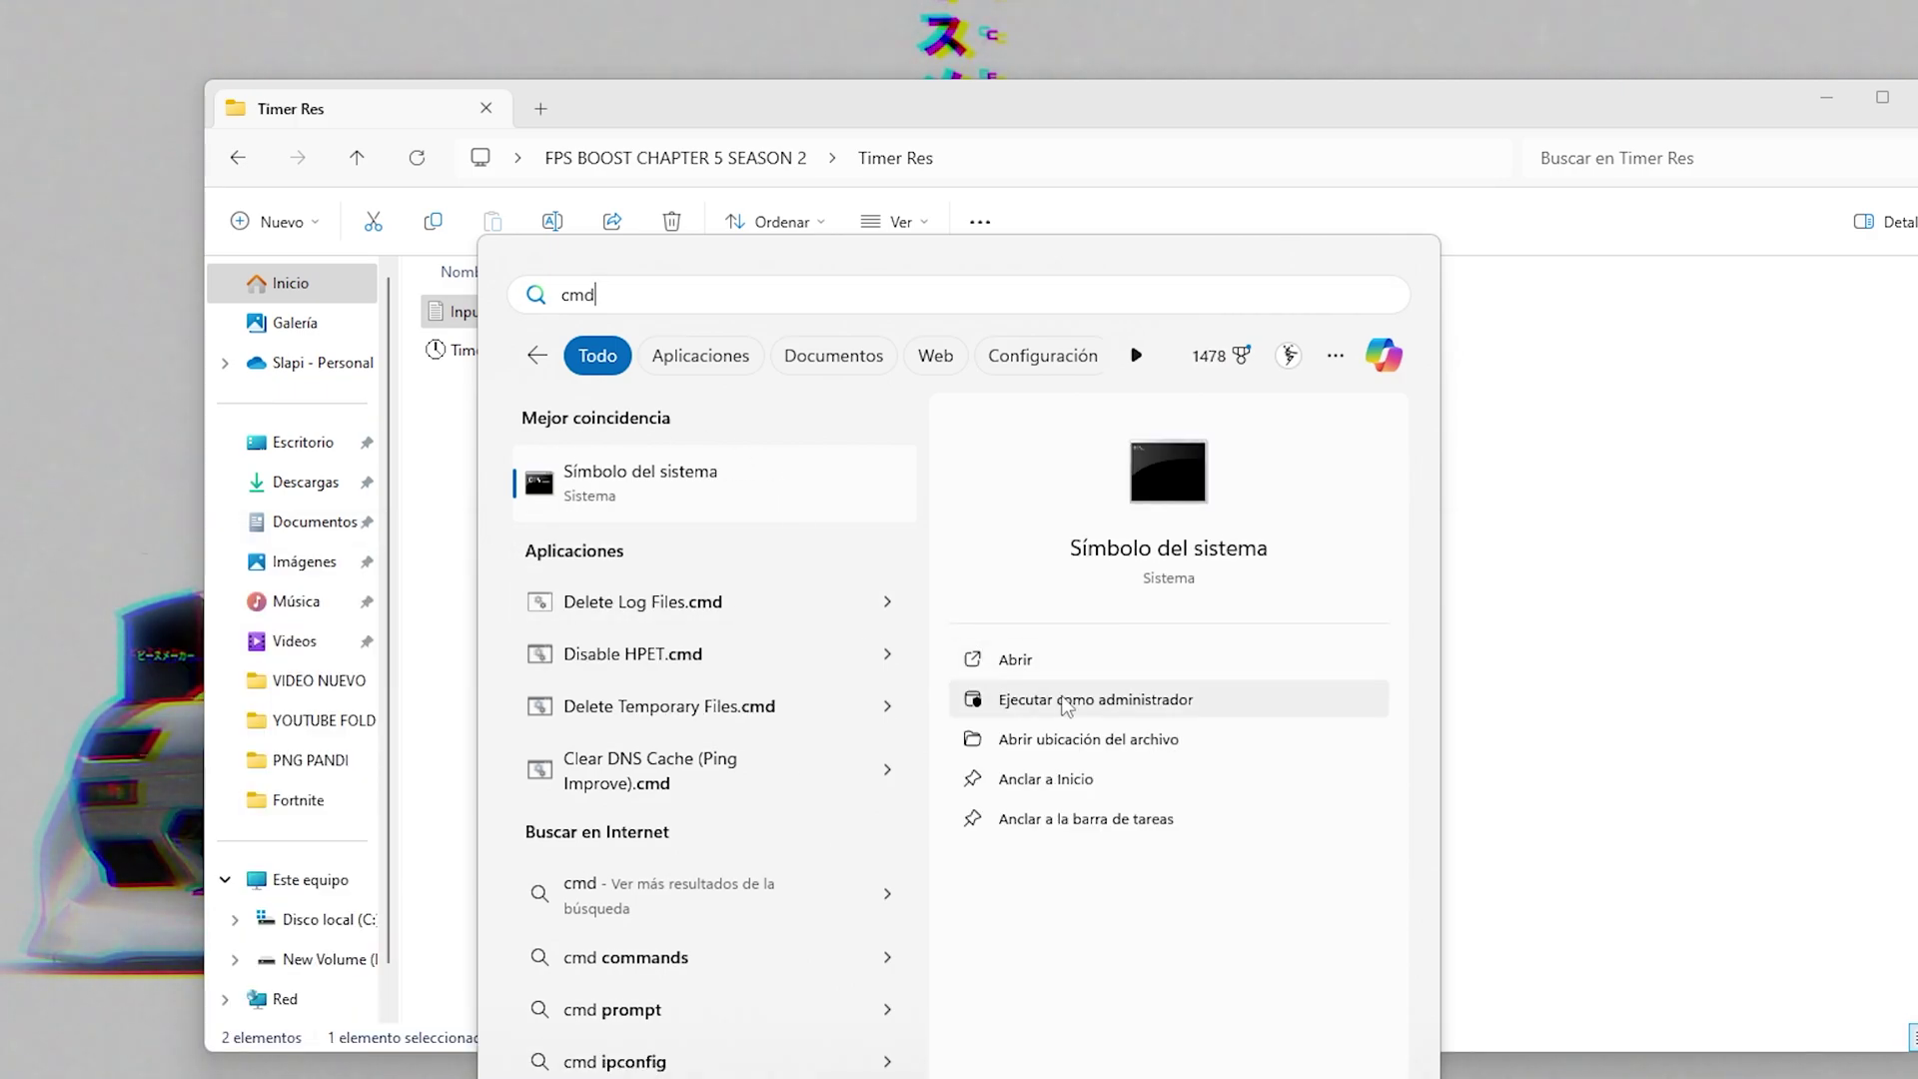
click(1080, 710)
drag(1209, 405, 1017, 422)
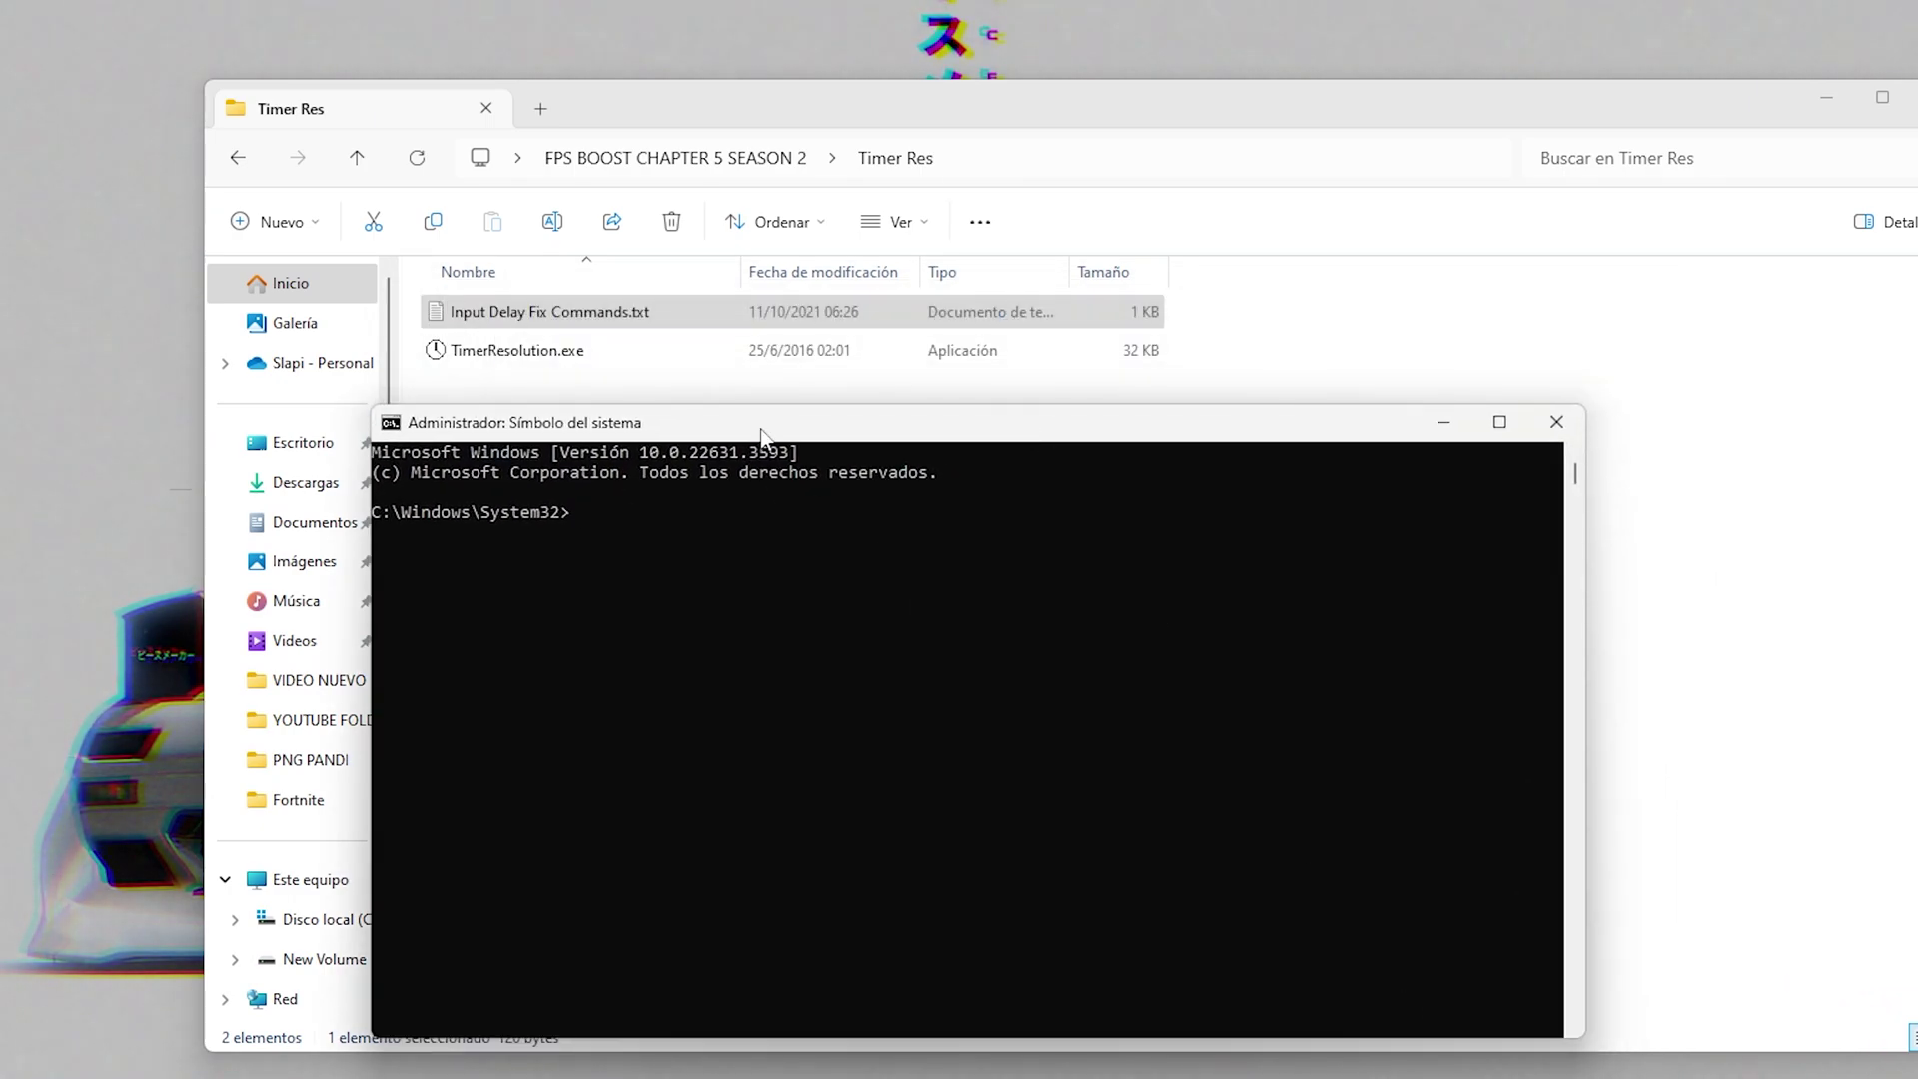
Run the file's bcdedit commands in Command Prompt: /set useplatformtick yes, /set disabledynamictick yes and /deletevalue useplatformclock
double_click(678, 302)
drag(58, 135, 245, 145)
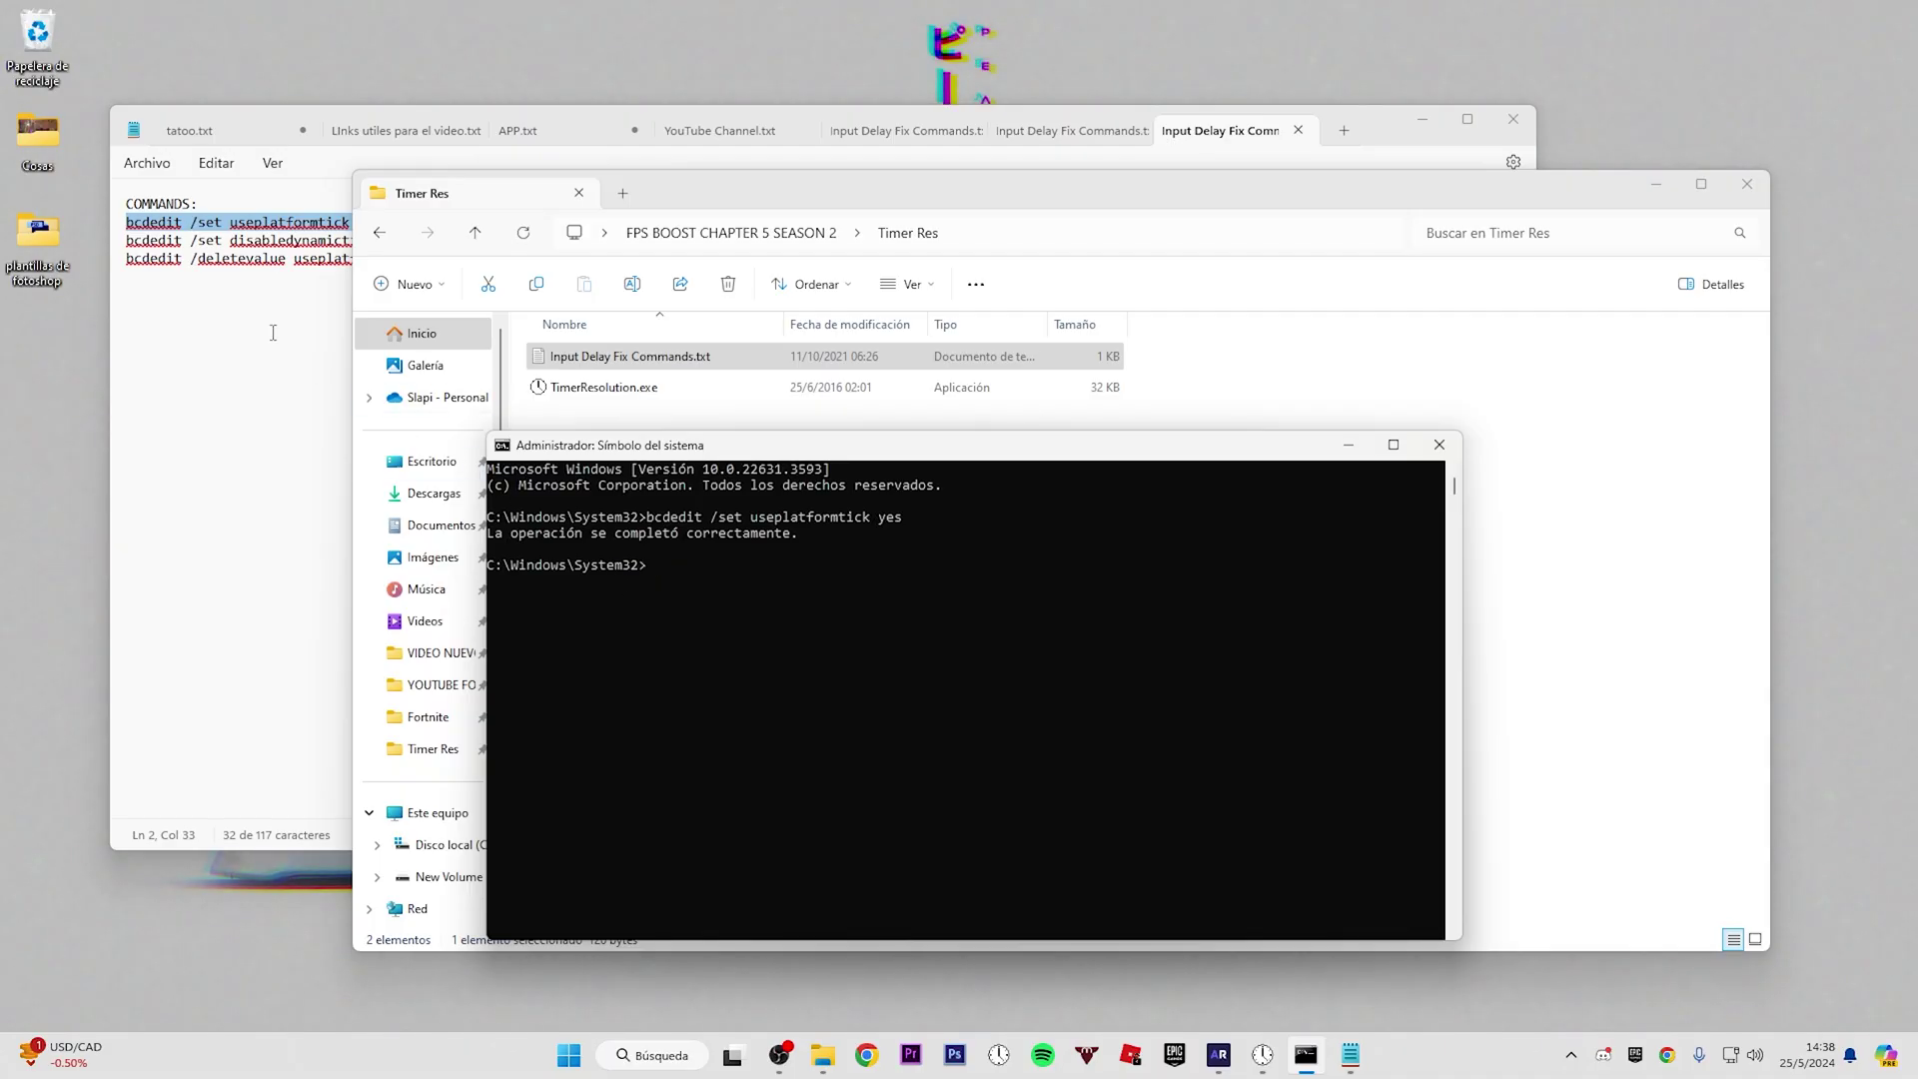
click(273, 333)
drag(407, 241, 124, 250)
key(super+c)
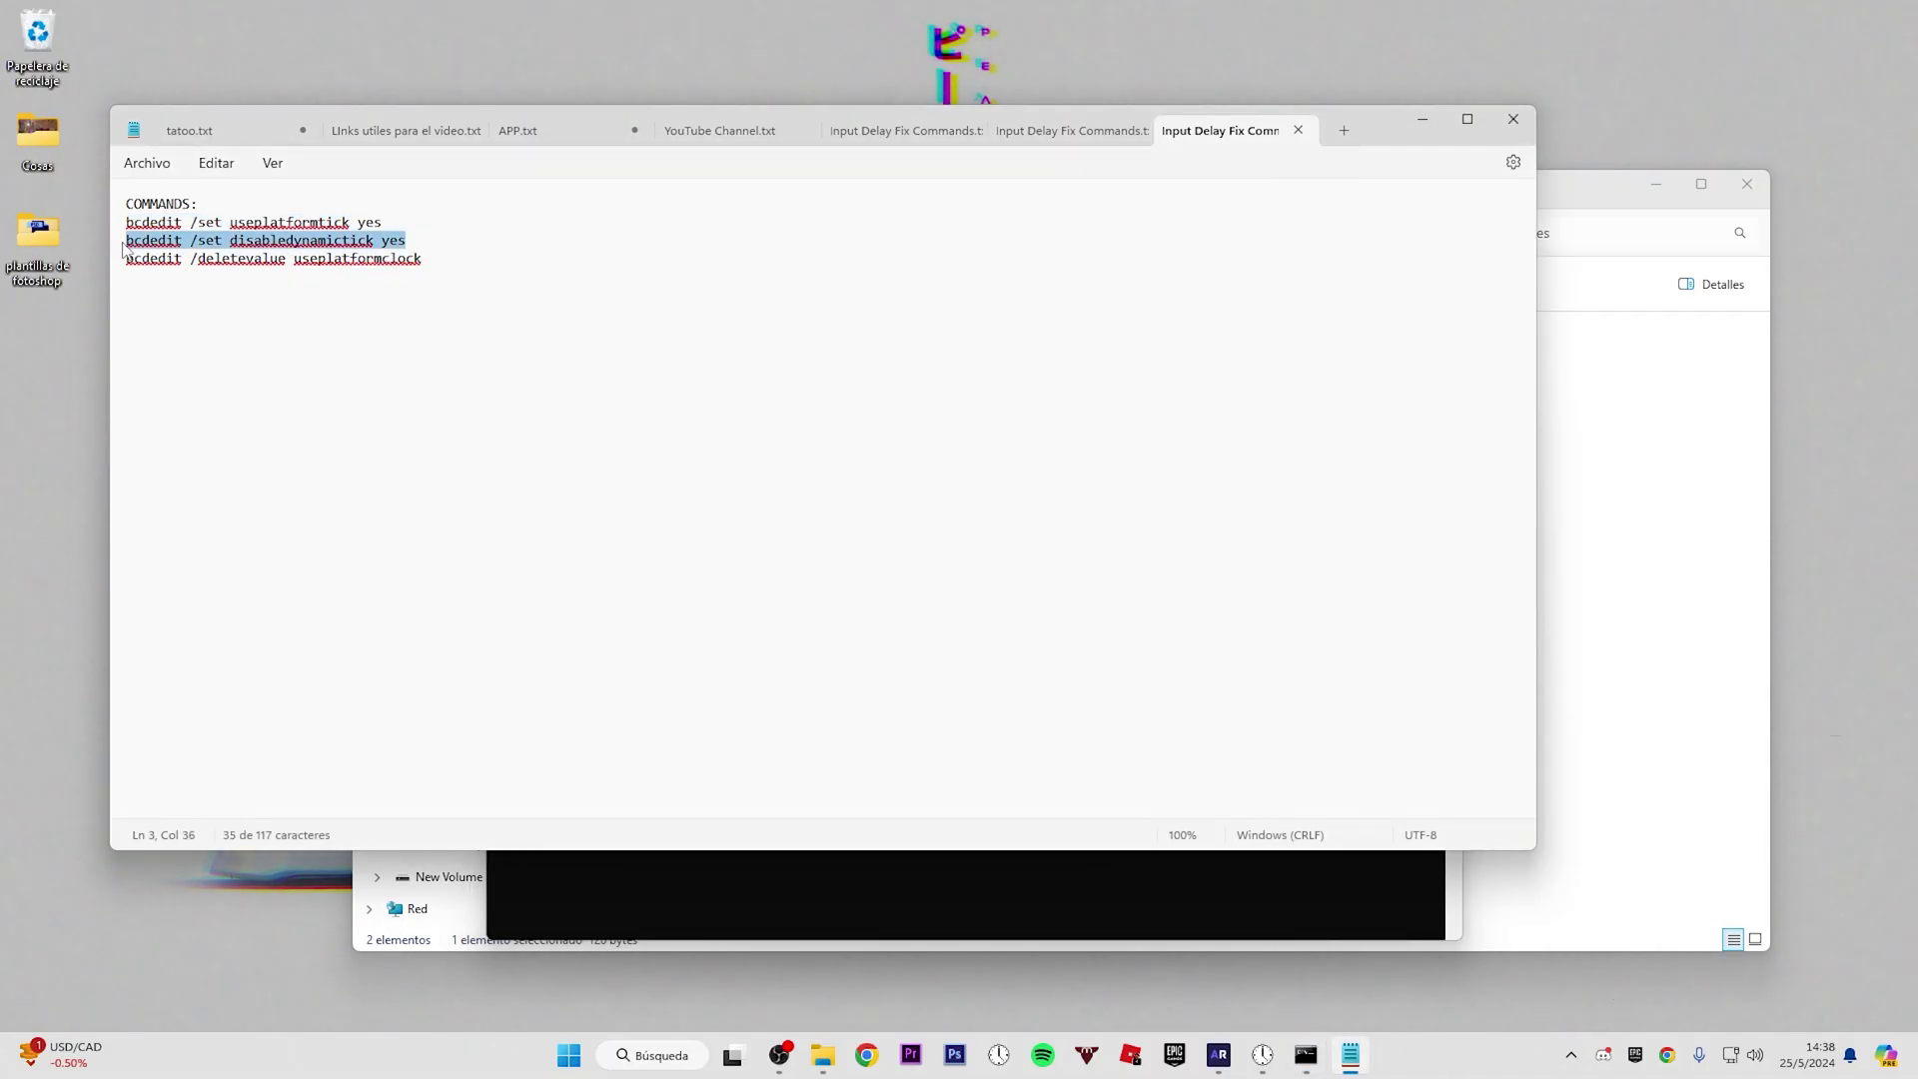
click(720, 908)
right_click(720, 908)
key(Return)
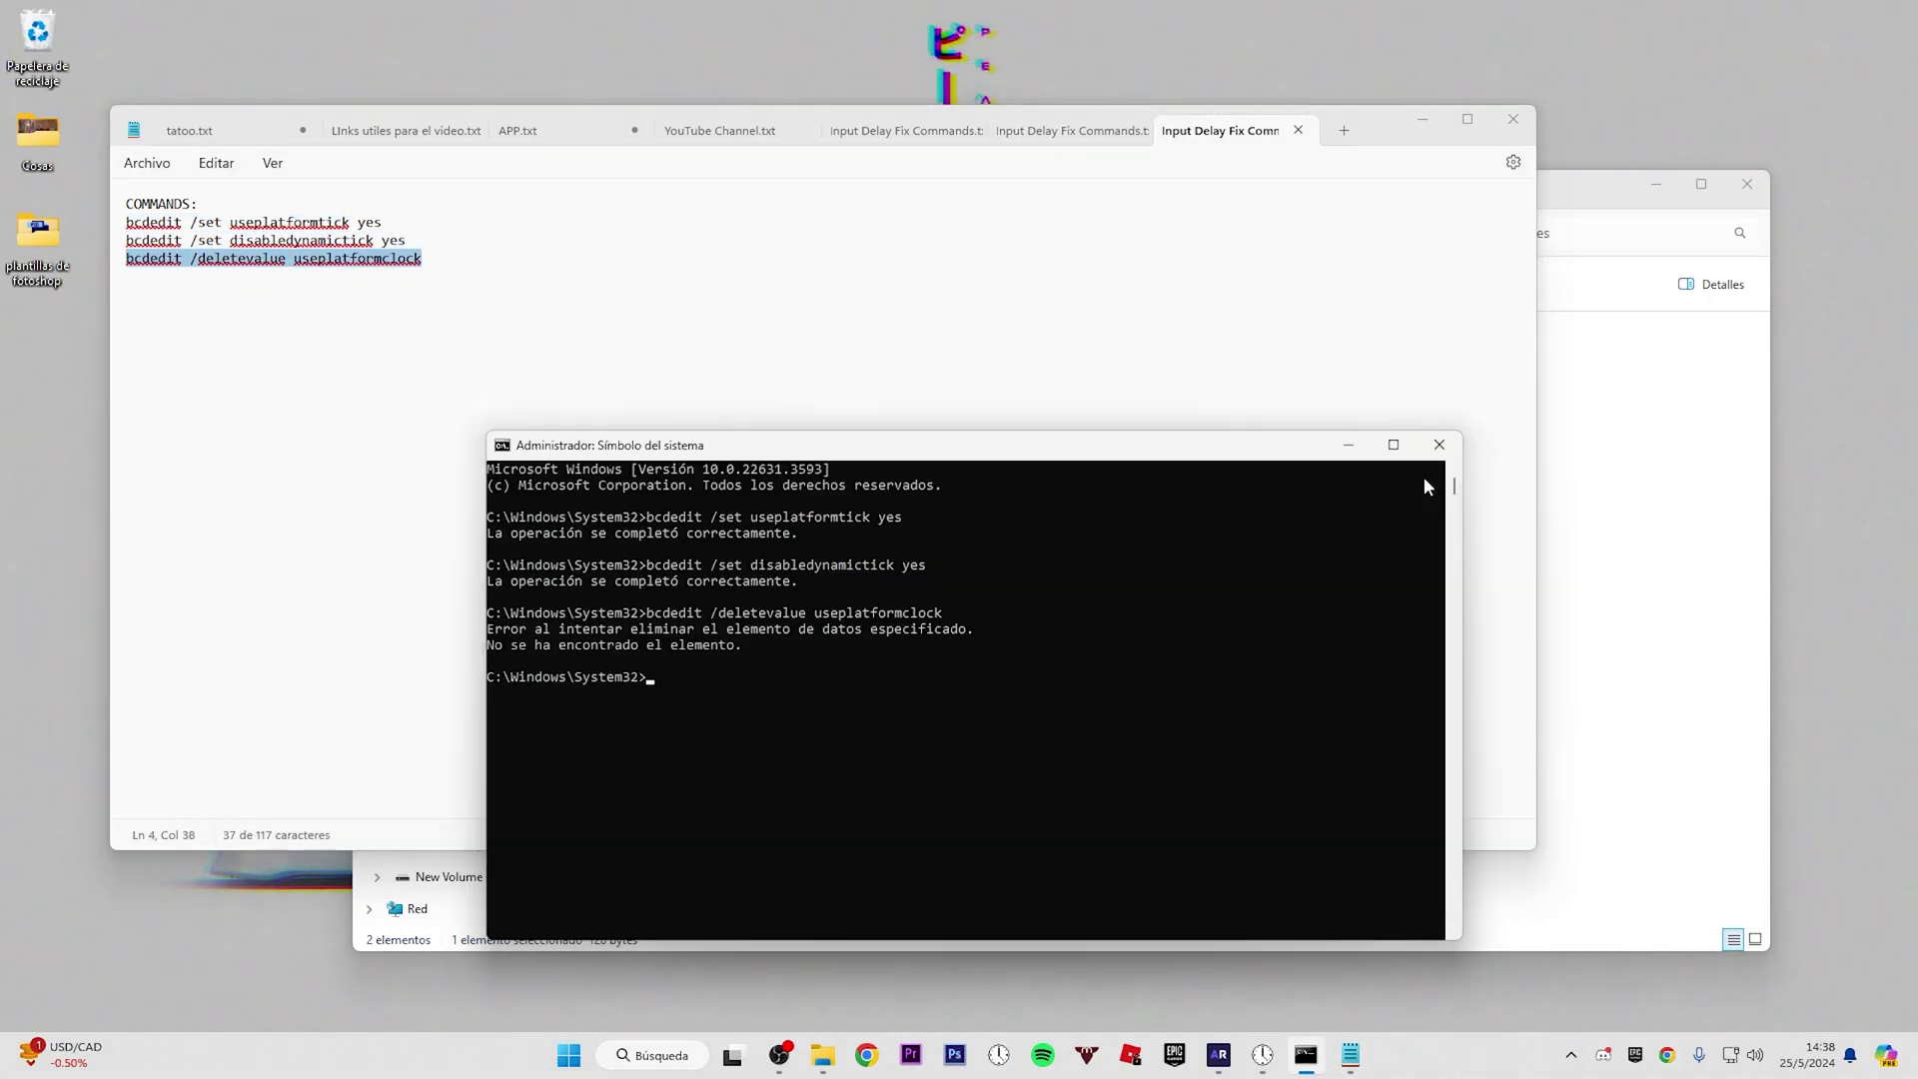
click(1439, 445)
click(1512, 120)
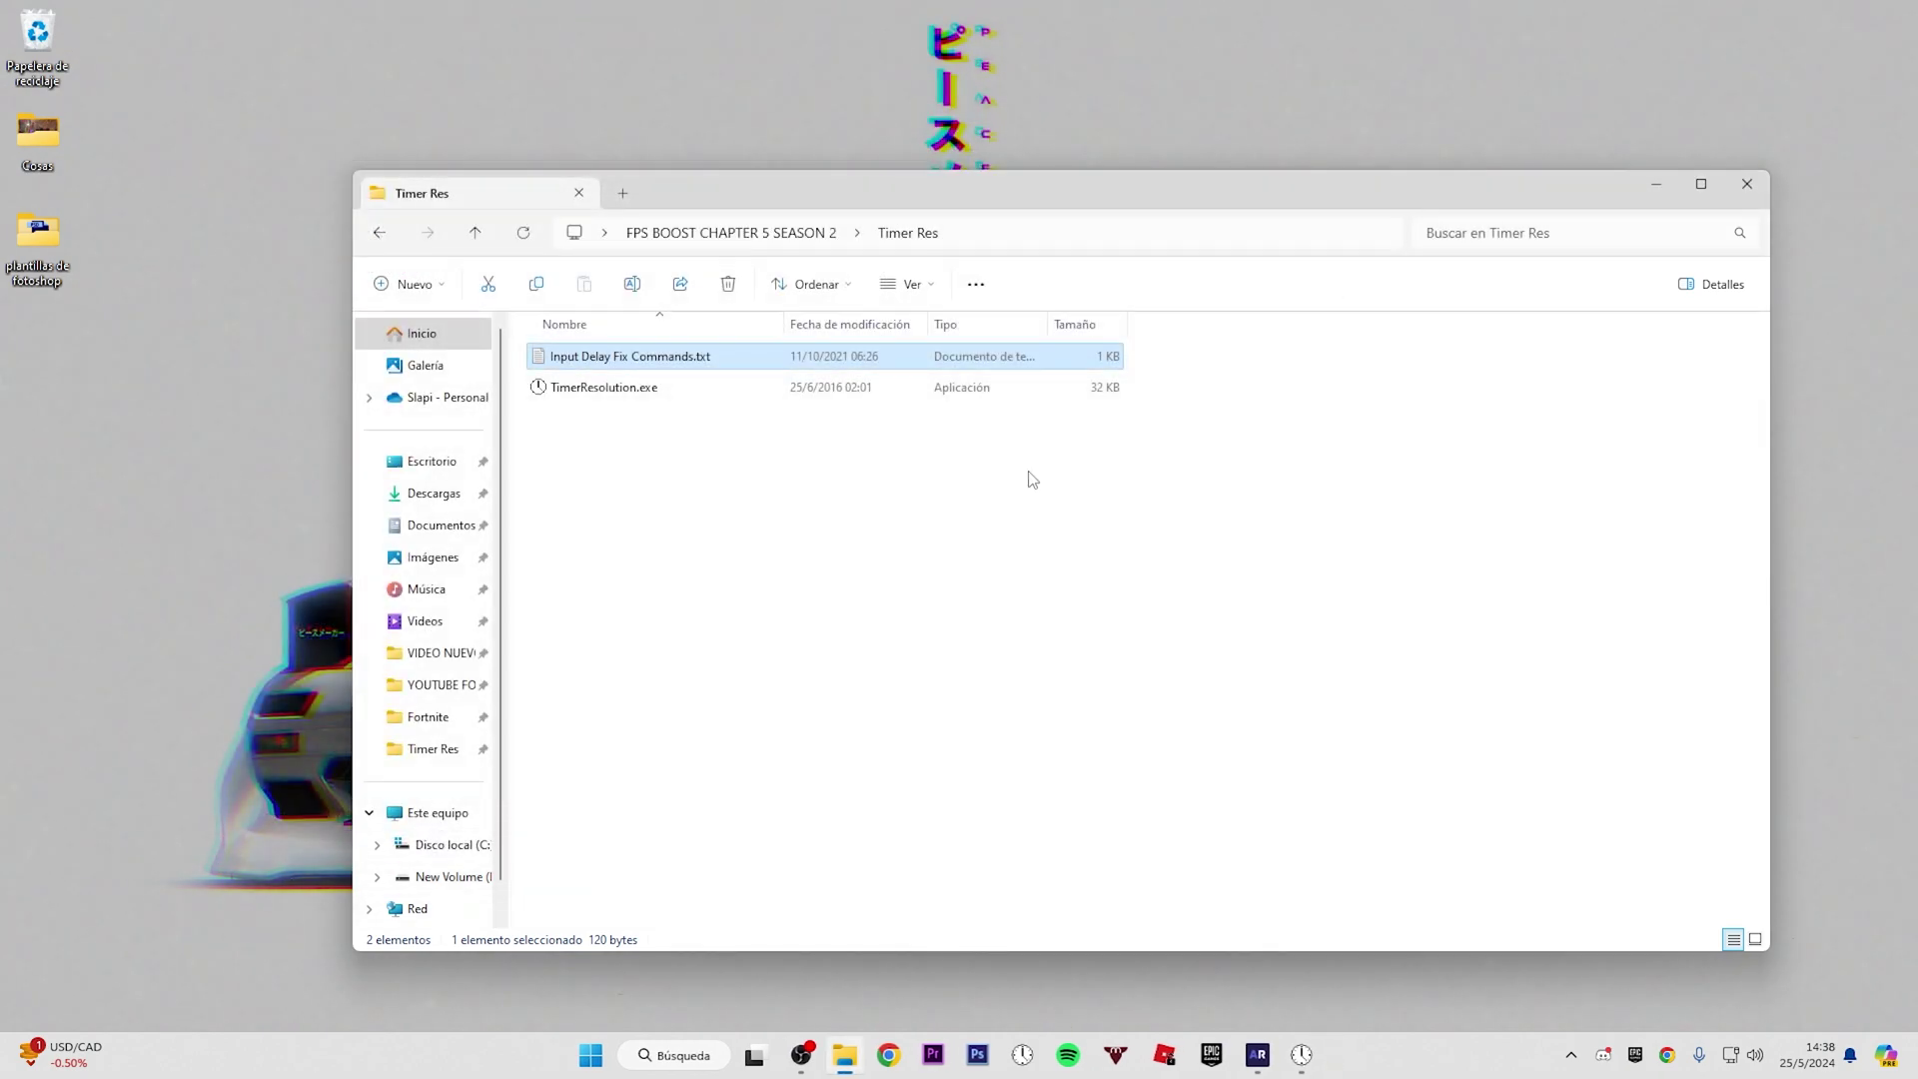
Check the current timer resolution in TimerResolution.exe again, closing it and the Timer Res folder
double_click(939, 388)
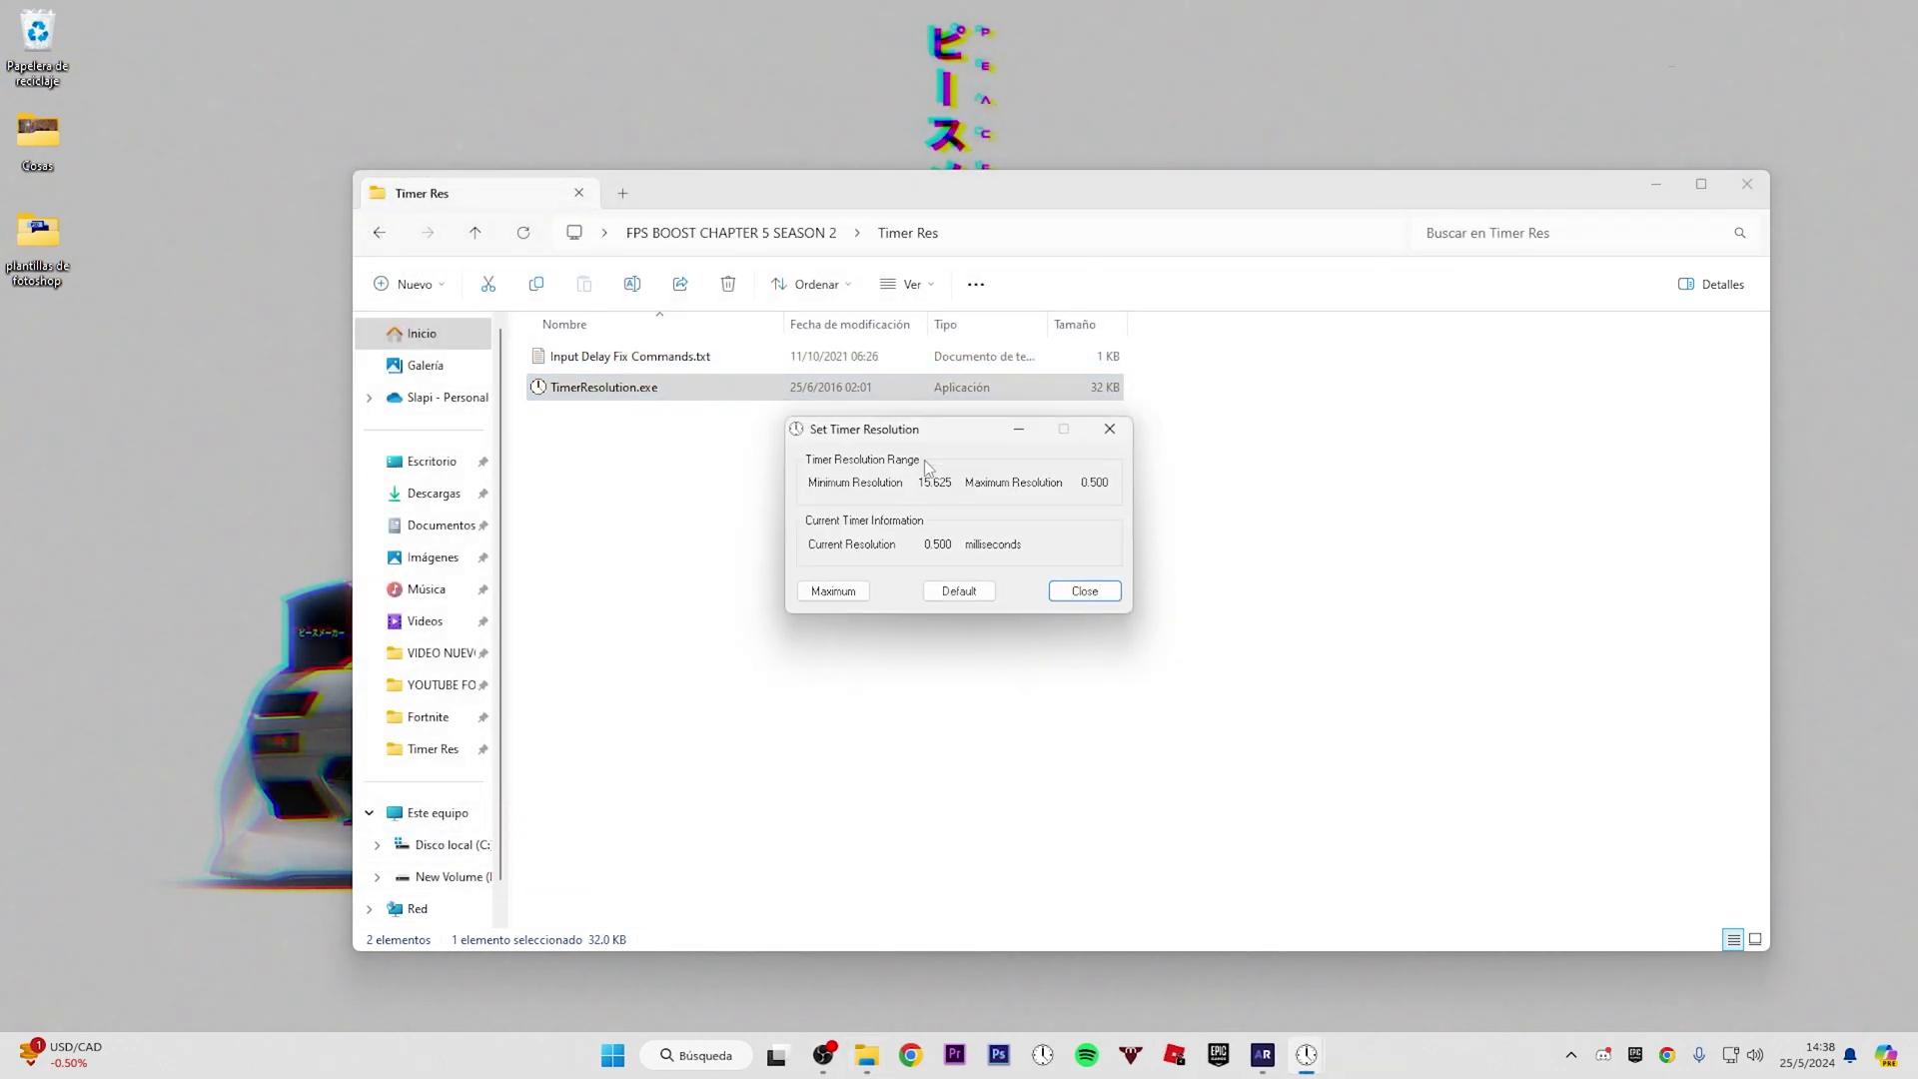
drag(991, 440, 1030, 482)
click(1147, 473)
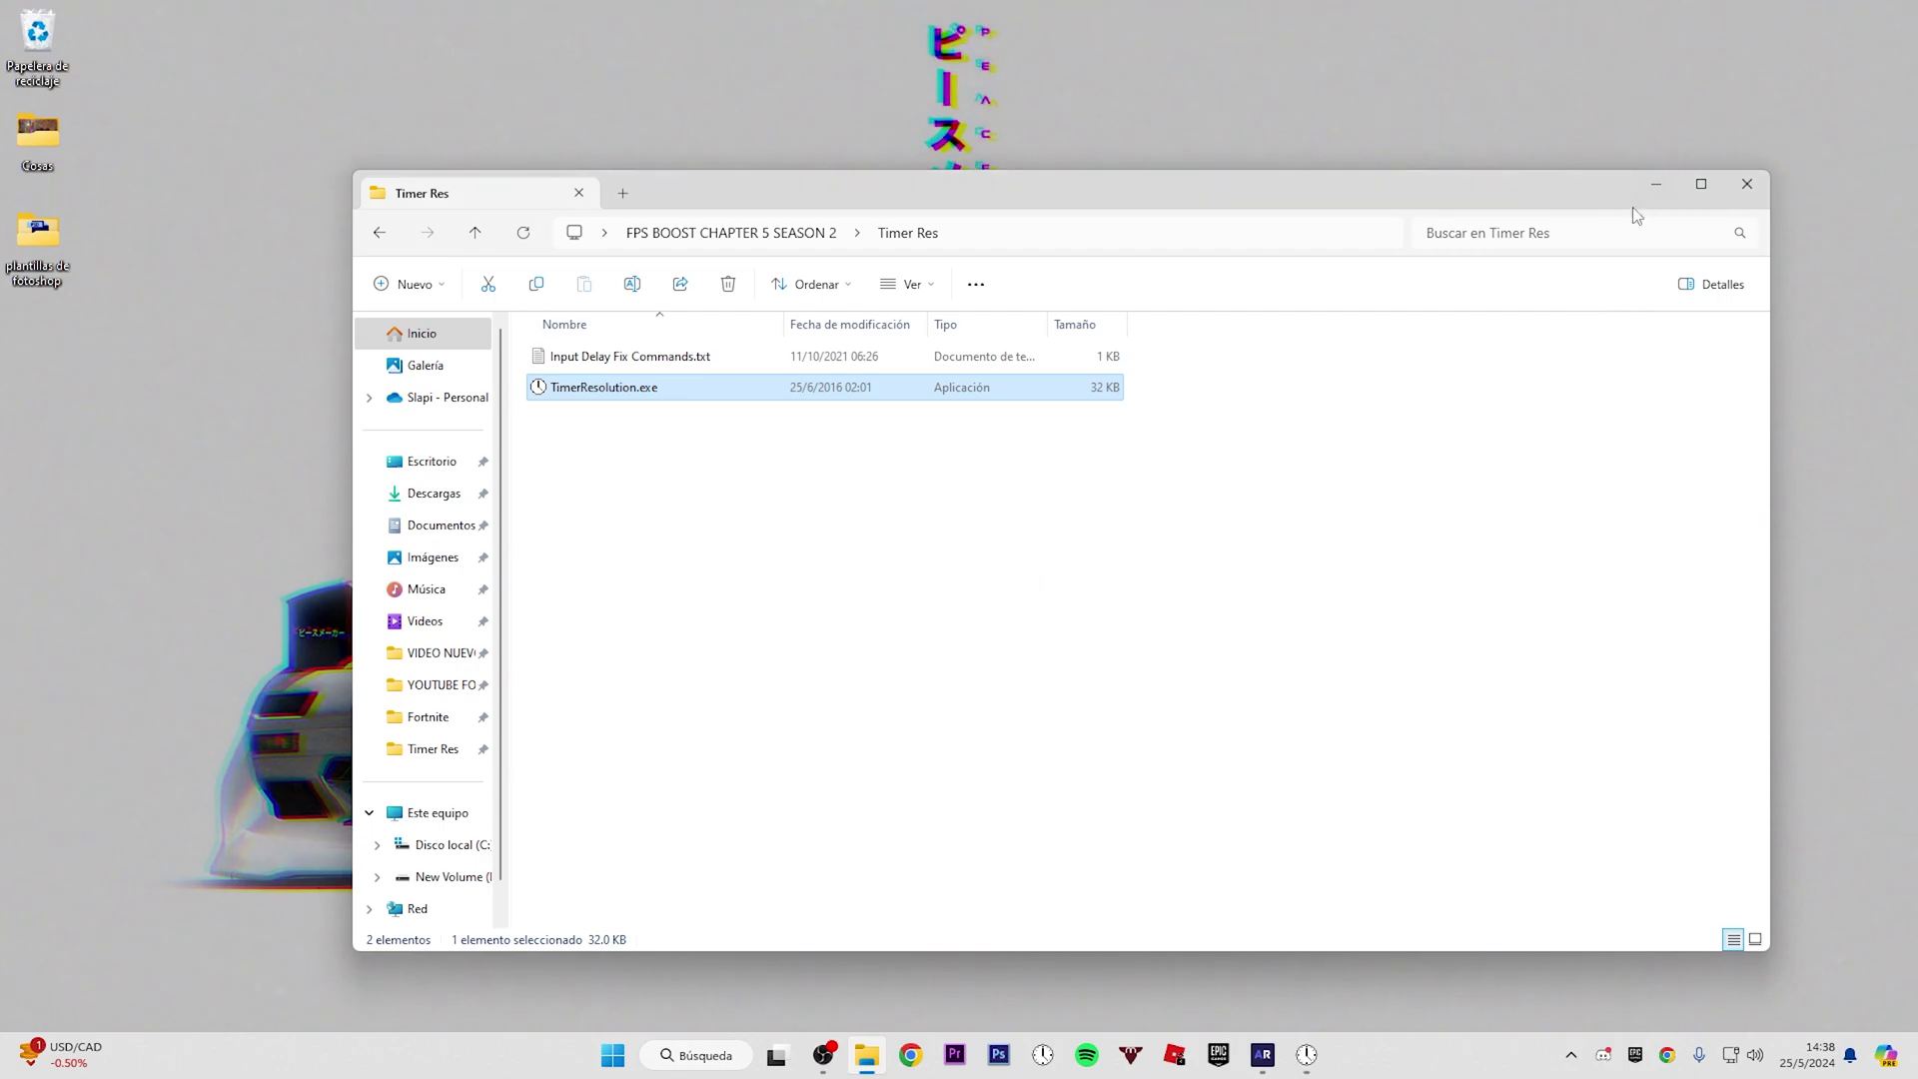
click(1751, 186)
click(1095, 468)
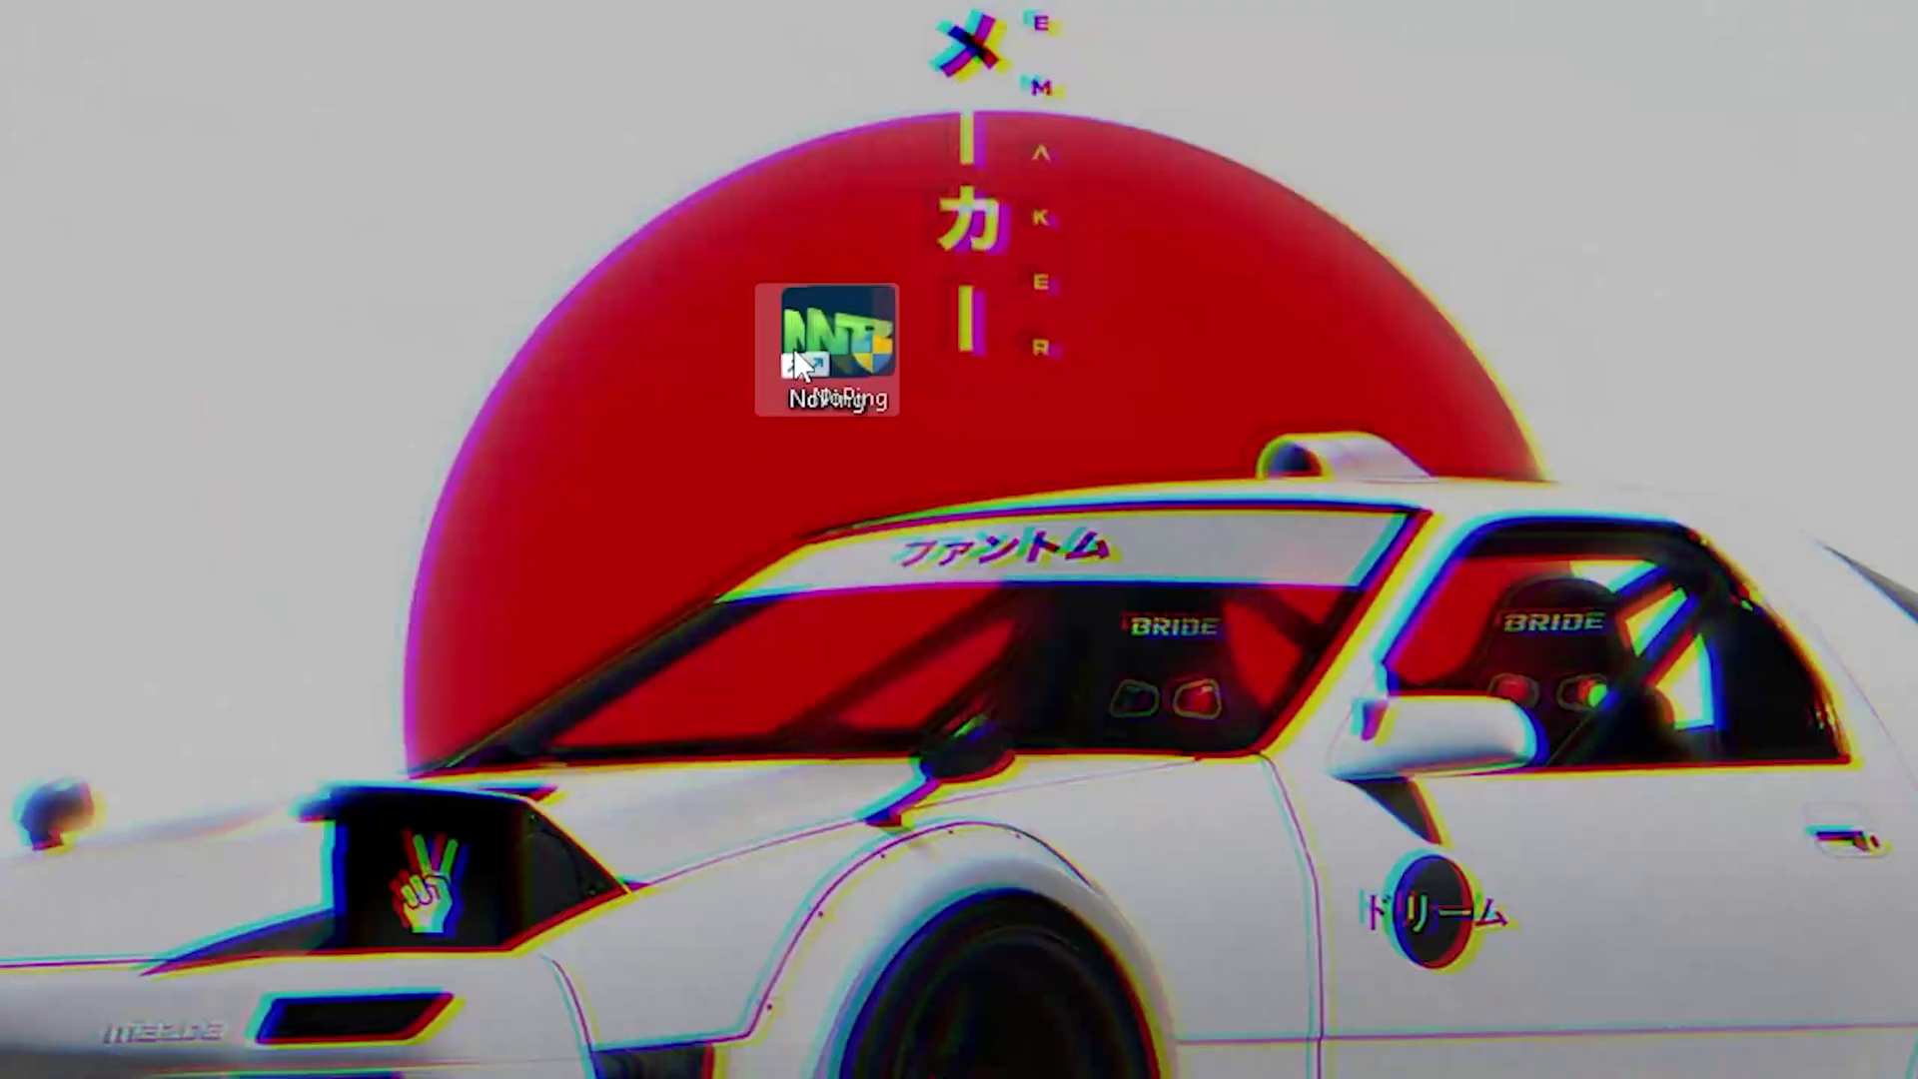
drag(794, 351, 689, 349)
drag(694, 349, 681, 500)
drag(677, 489, 679, 324)
drag(684, 331, 661, 361)
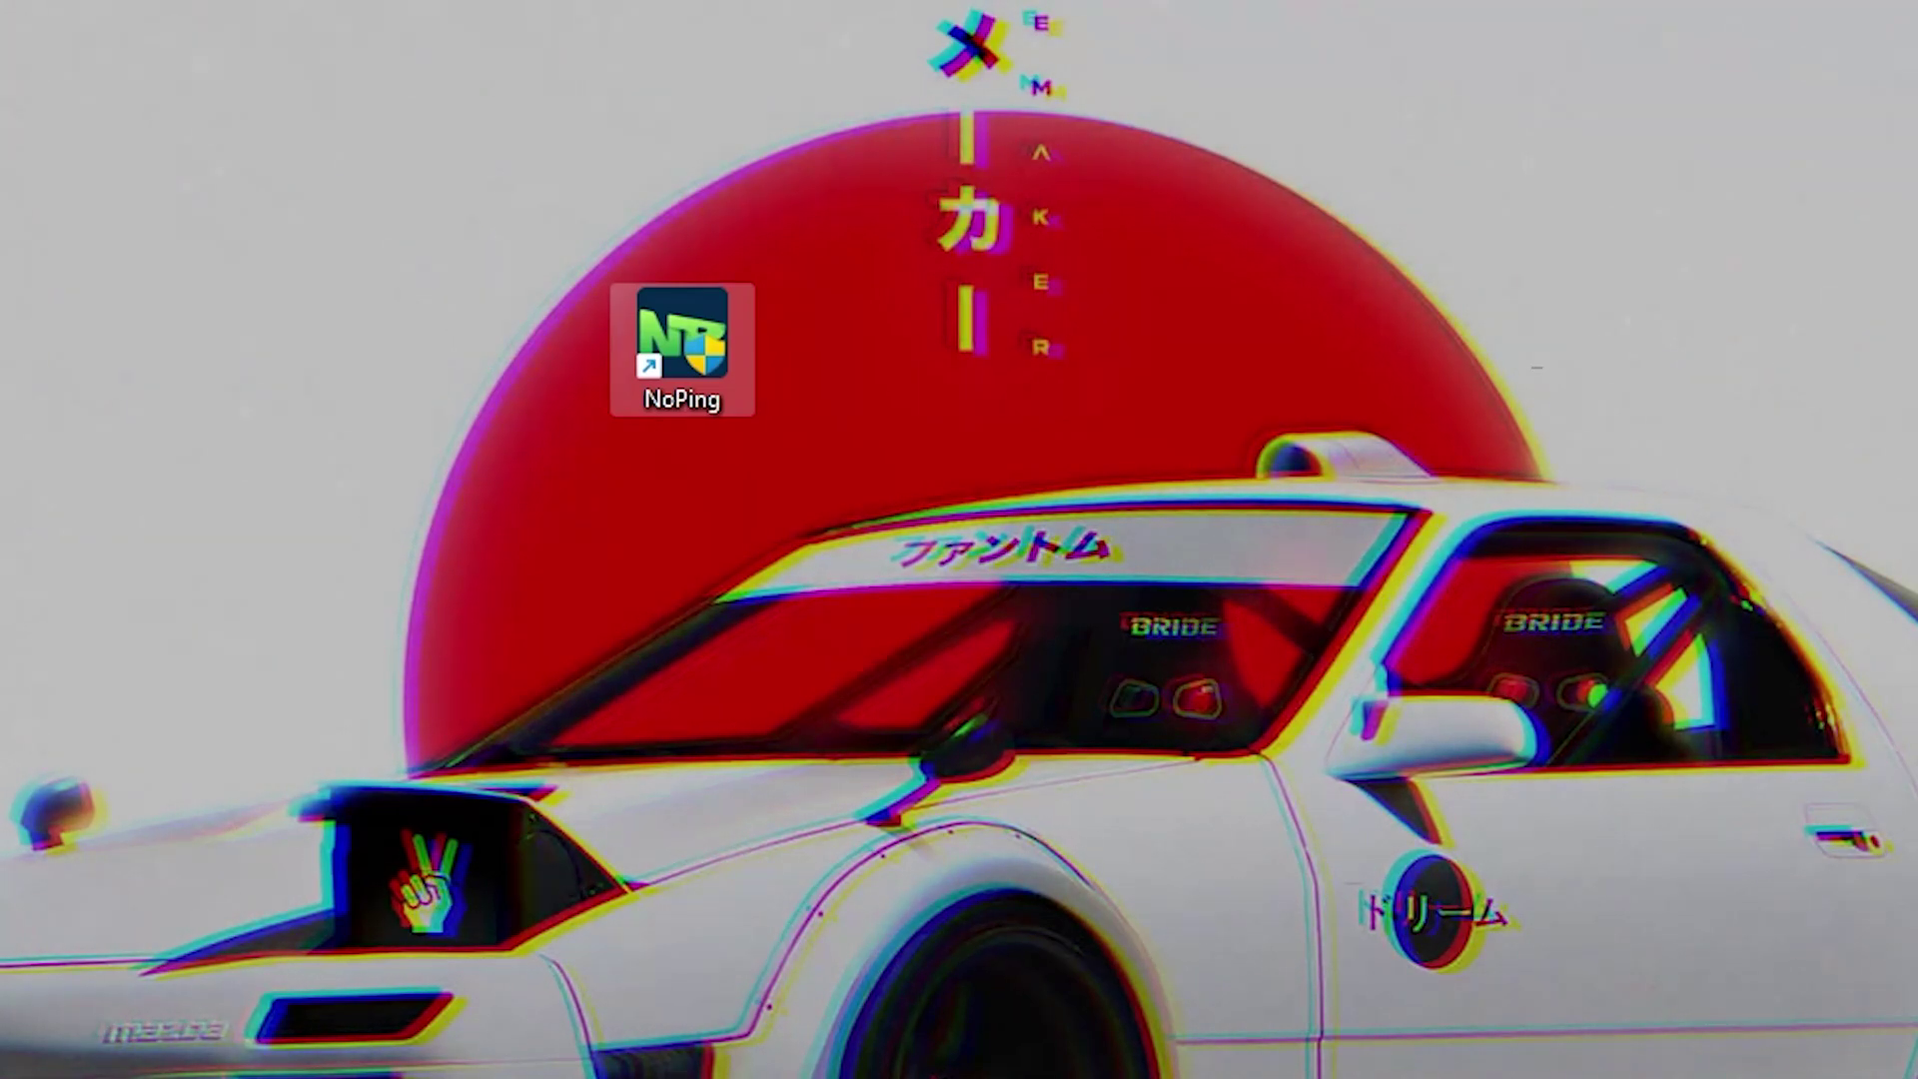
Look over the supported games section of the NoPing website
click(897, 642)
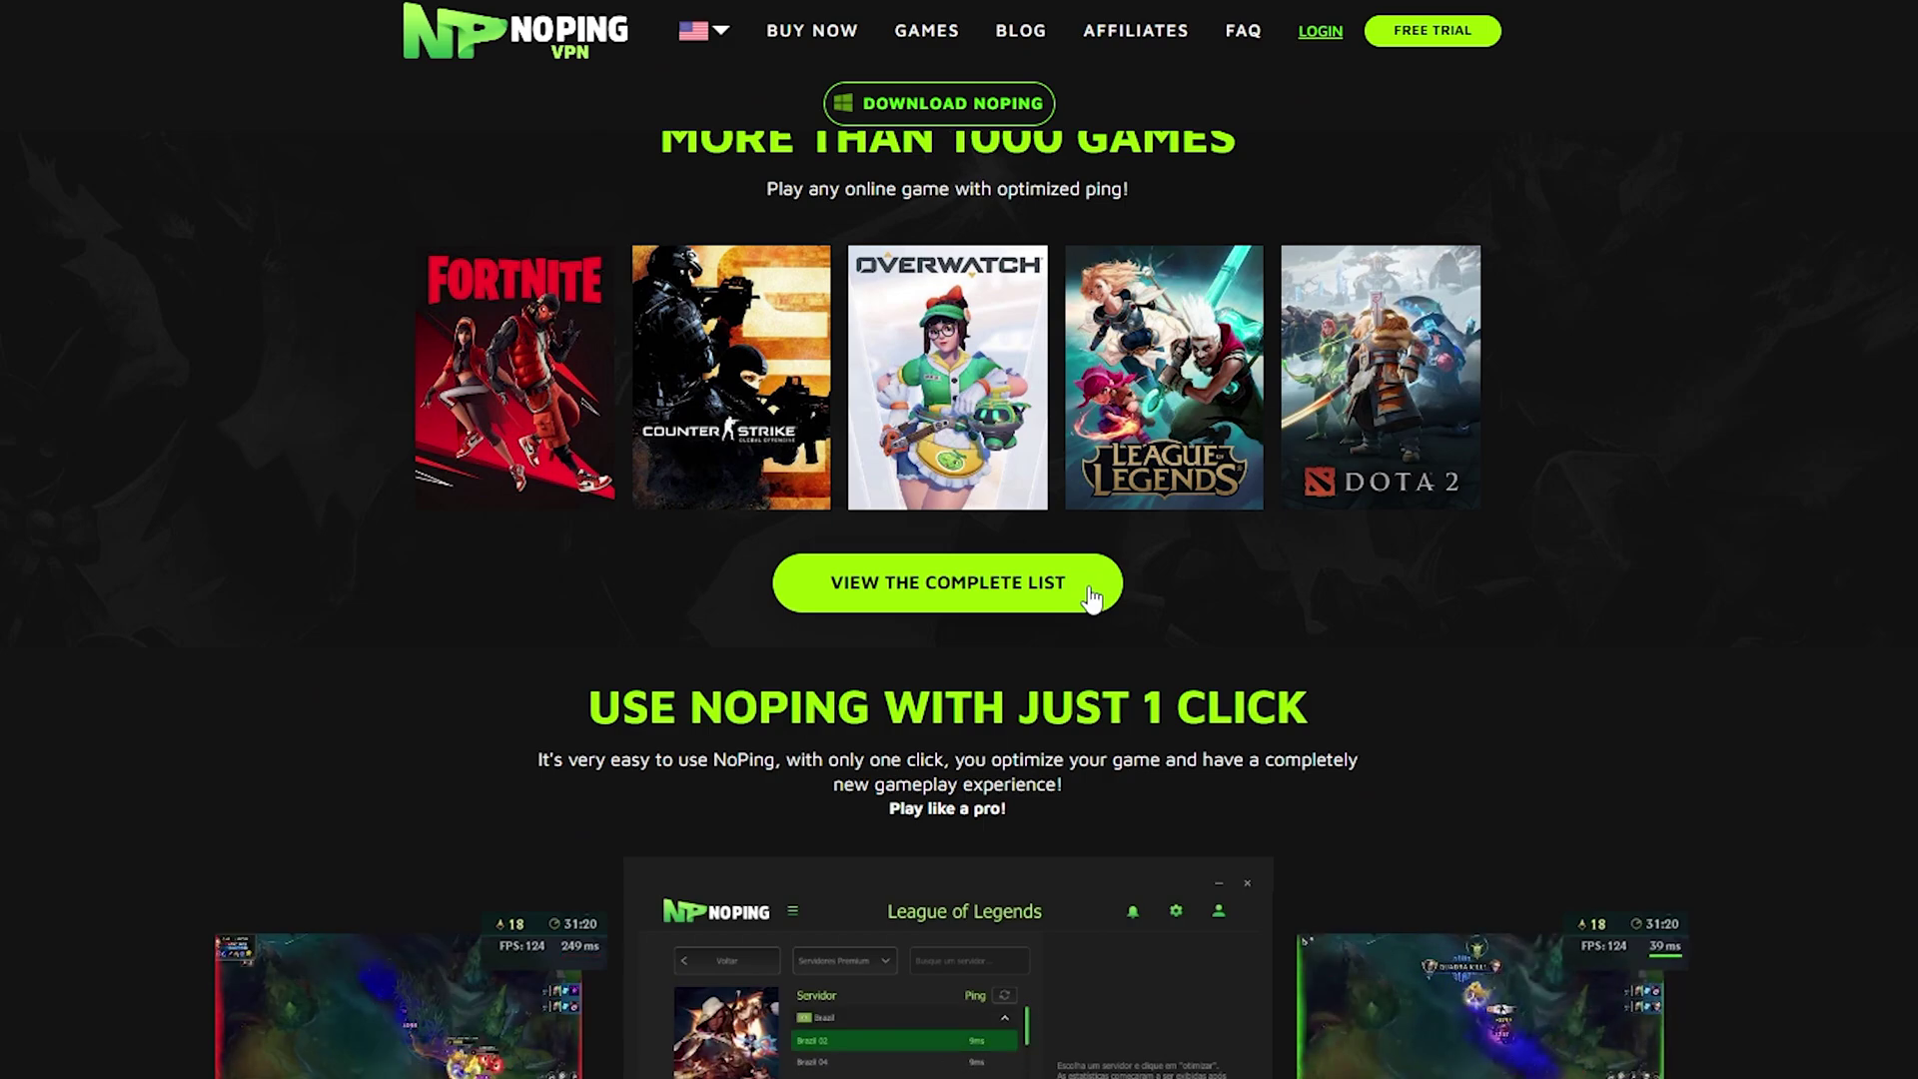
scroll(1104, 579, up, 4)
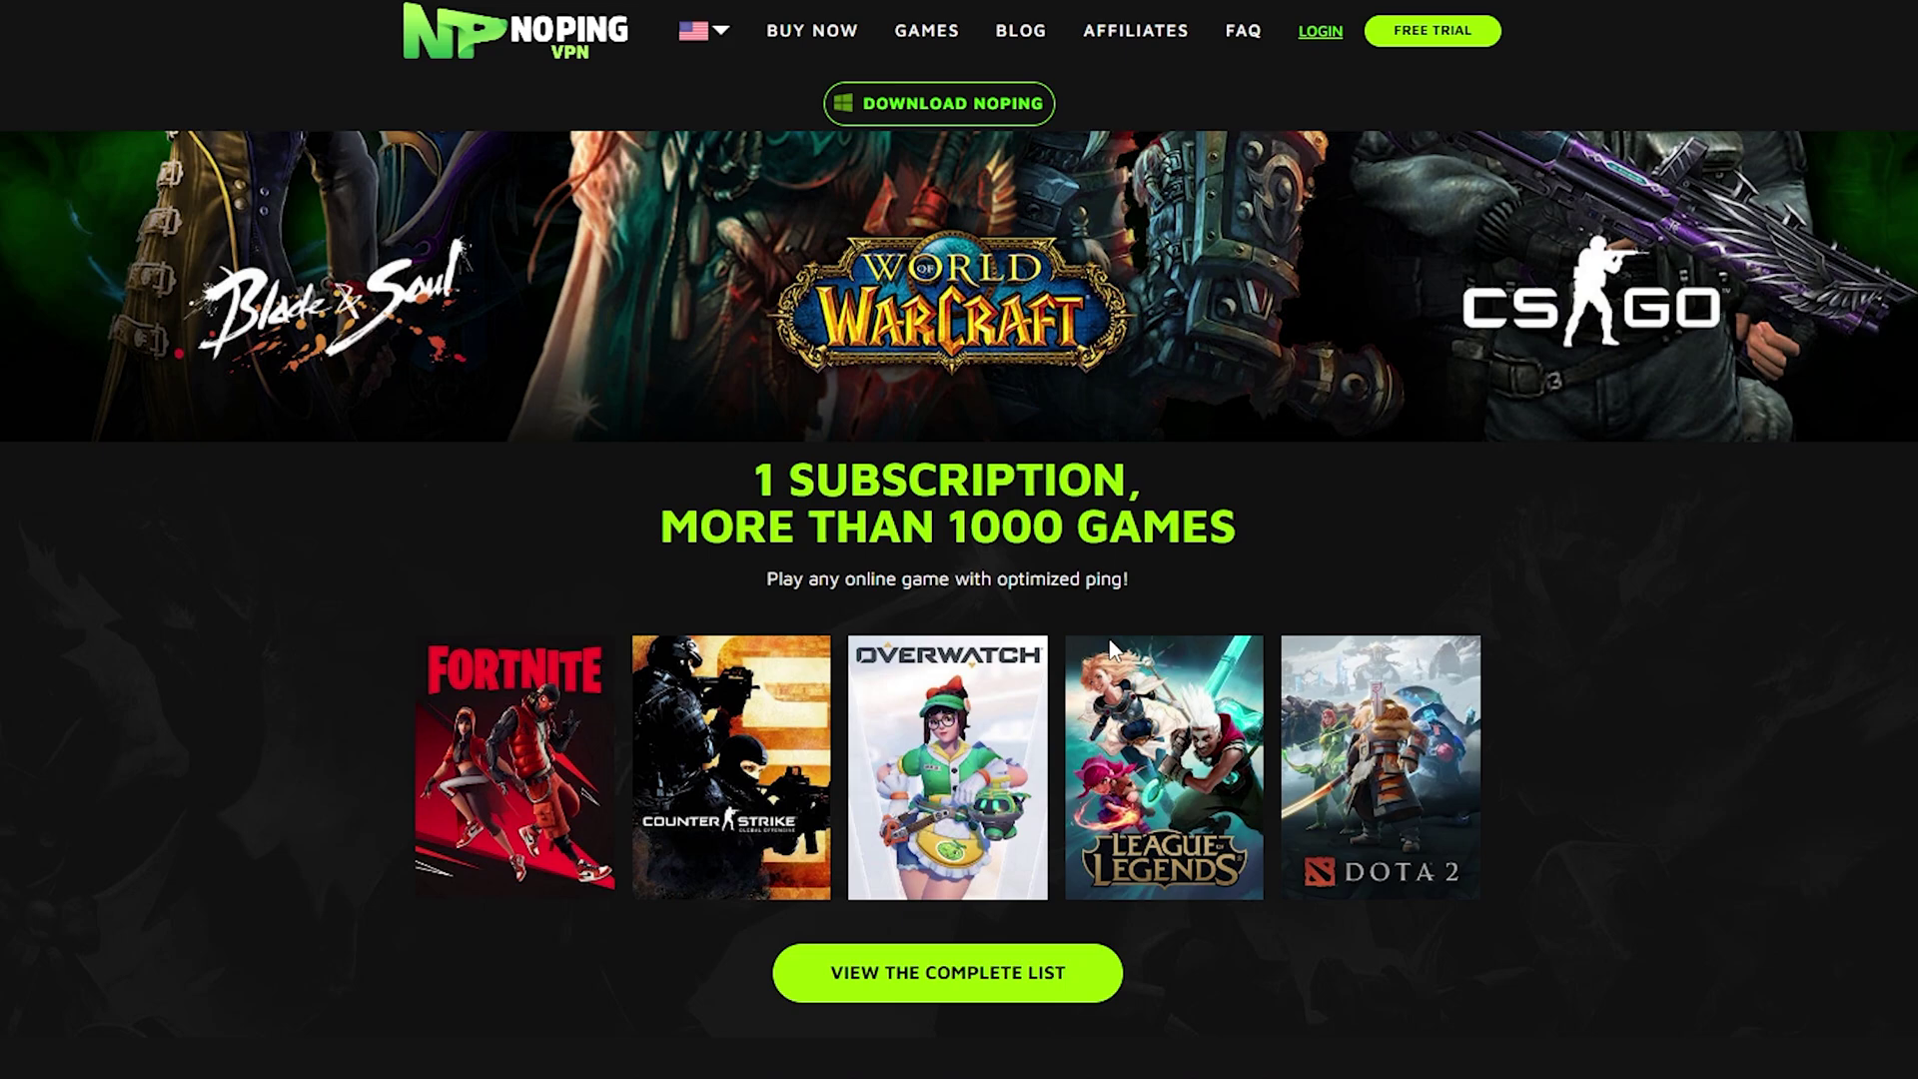
scroll(1139, 682, down, 6)
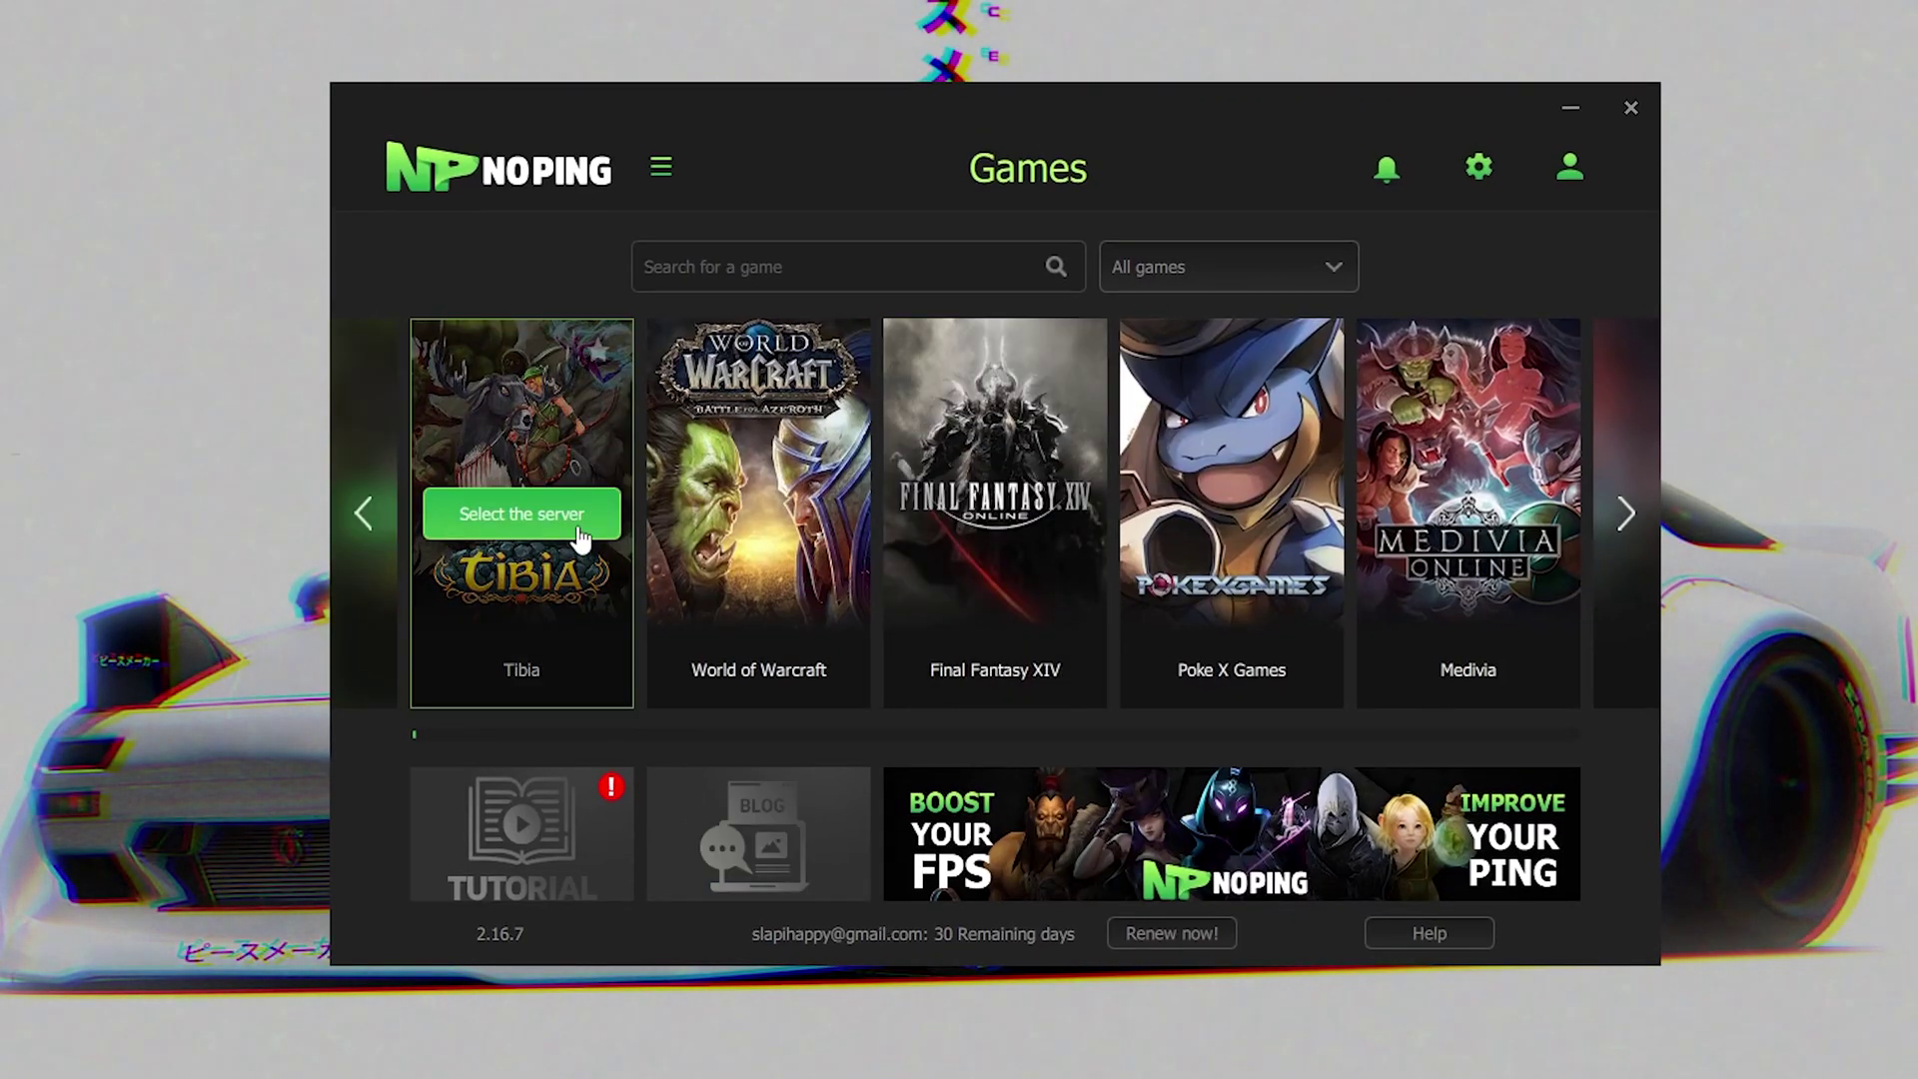
Switch to the NoPing app and browse through its games catalogue
mouse_move(1004, 597)
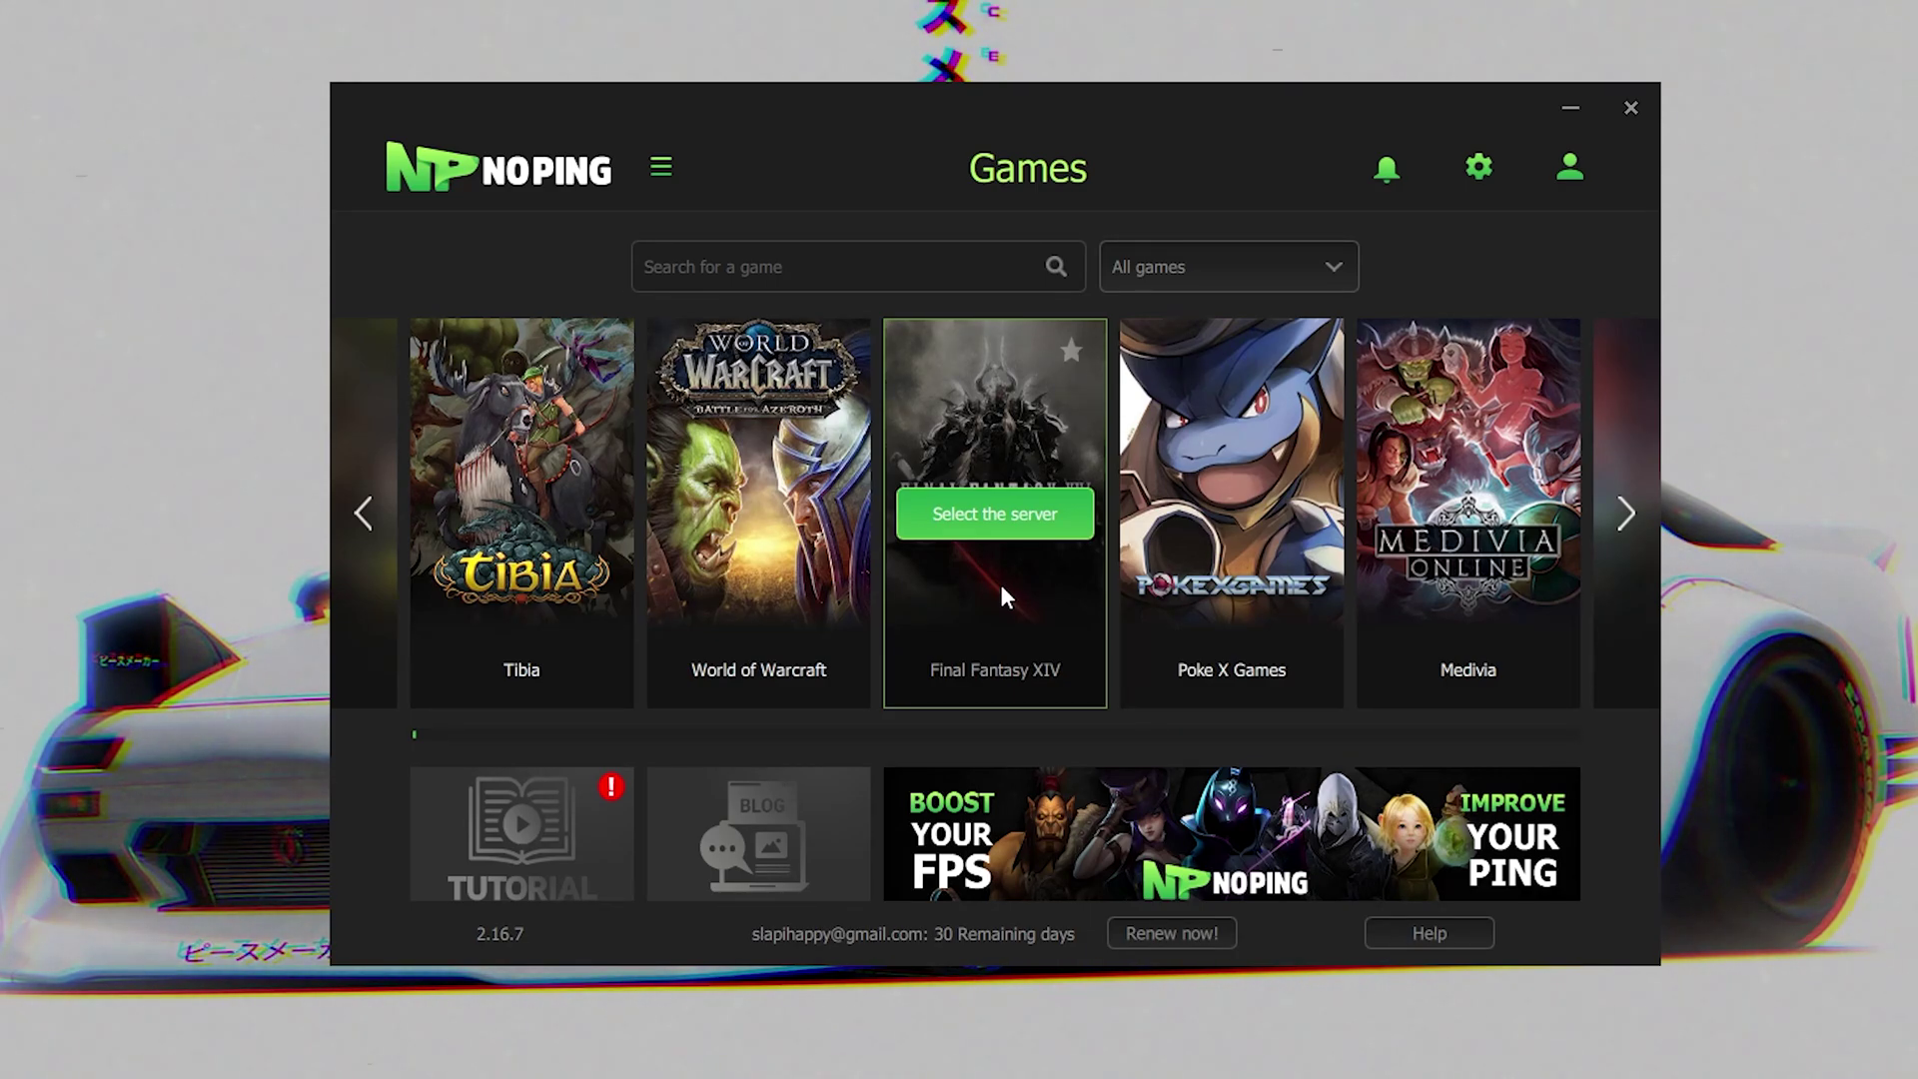
click(1625, 513)
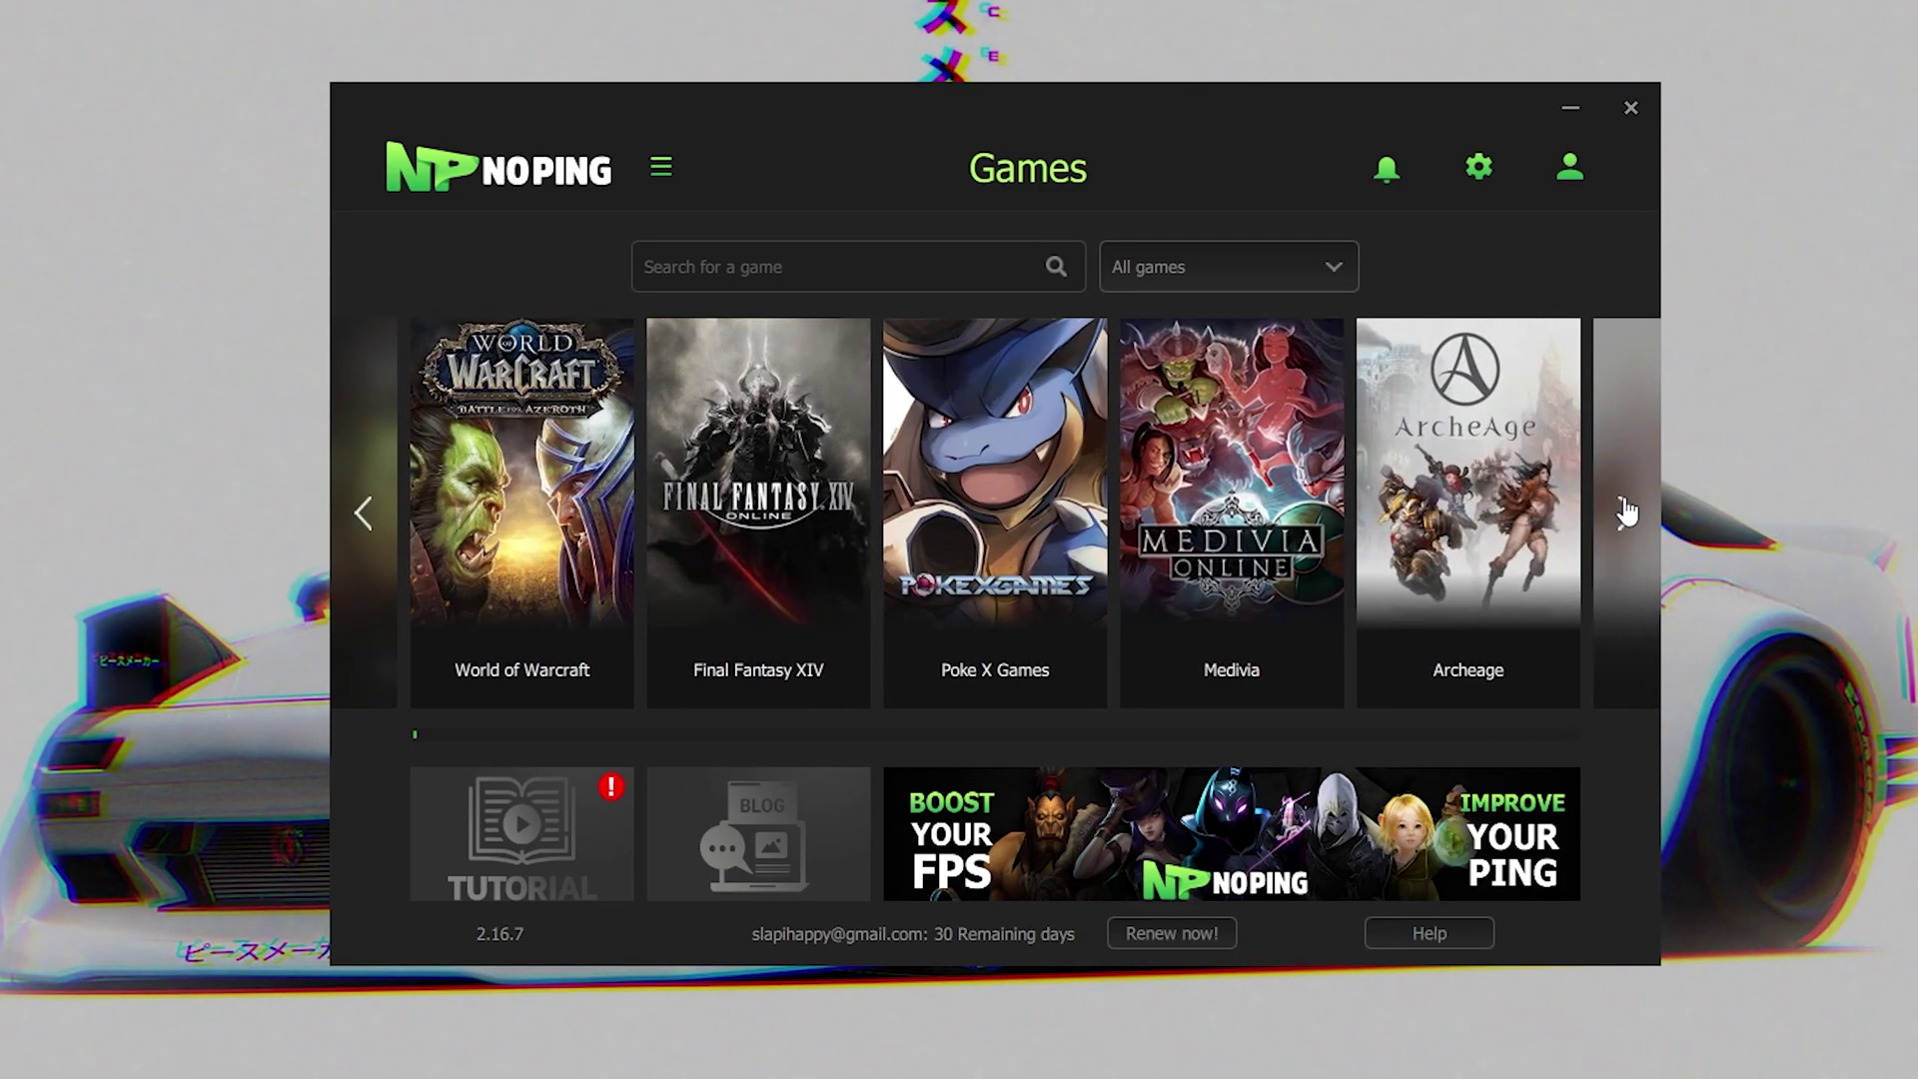
click(1624, 507)
click(1627, 513)
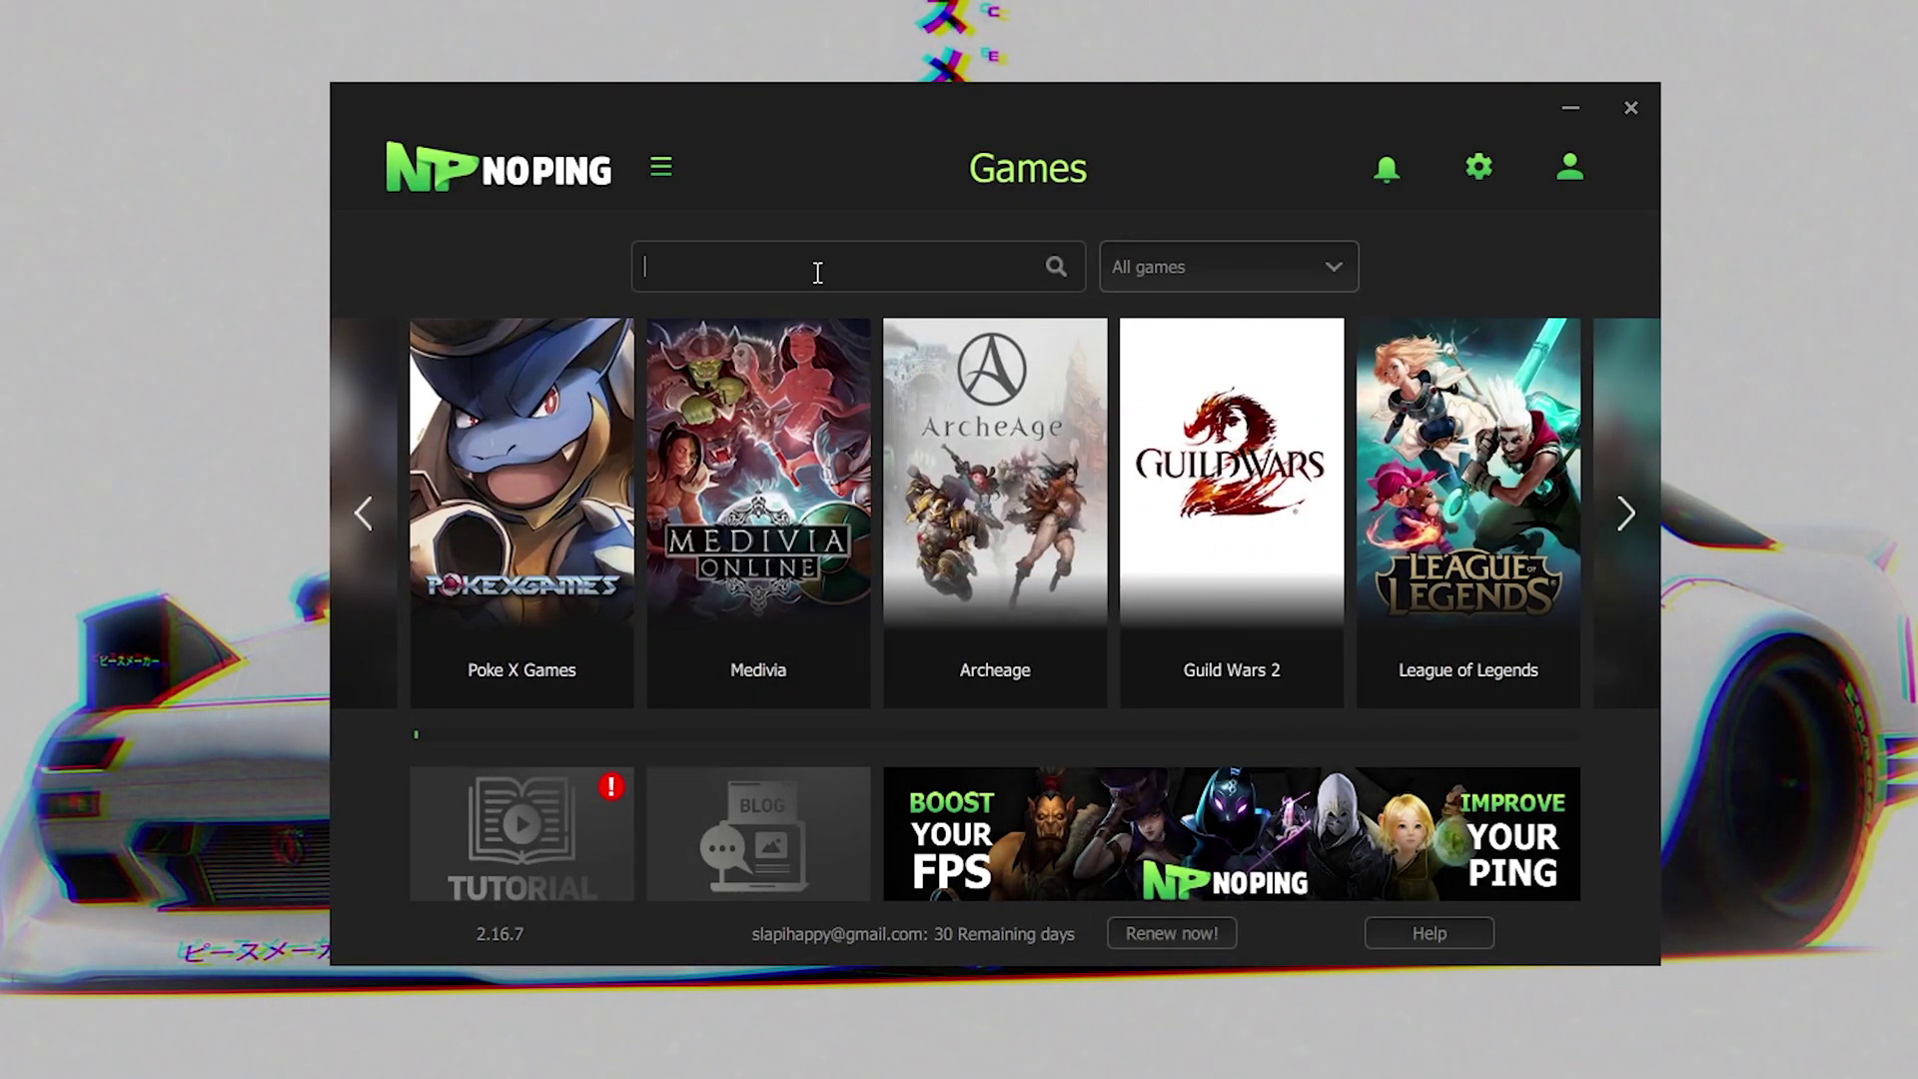
Search the games catalogue for fortnite and open its server selection
text(fornite)
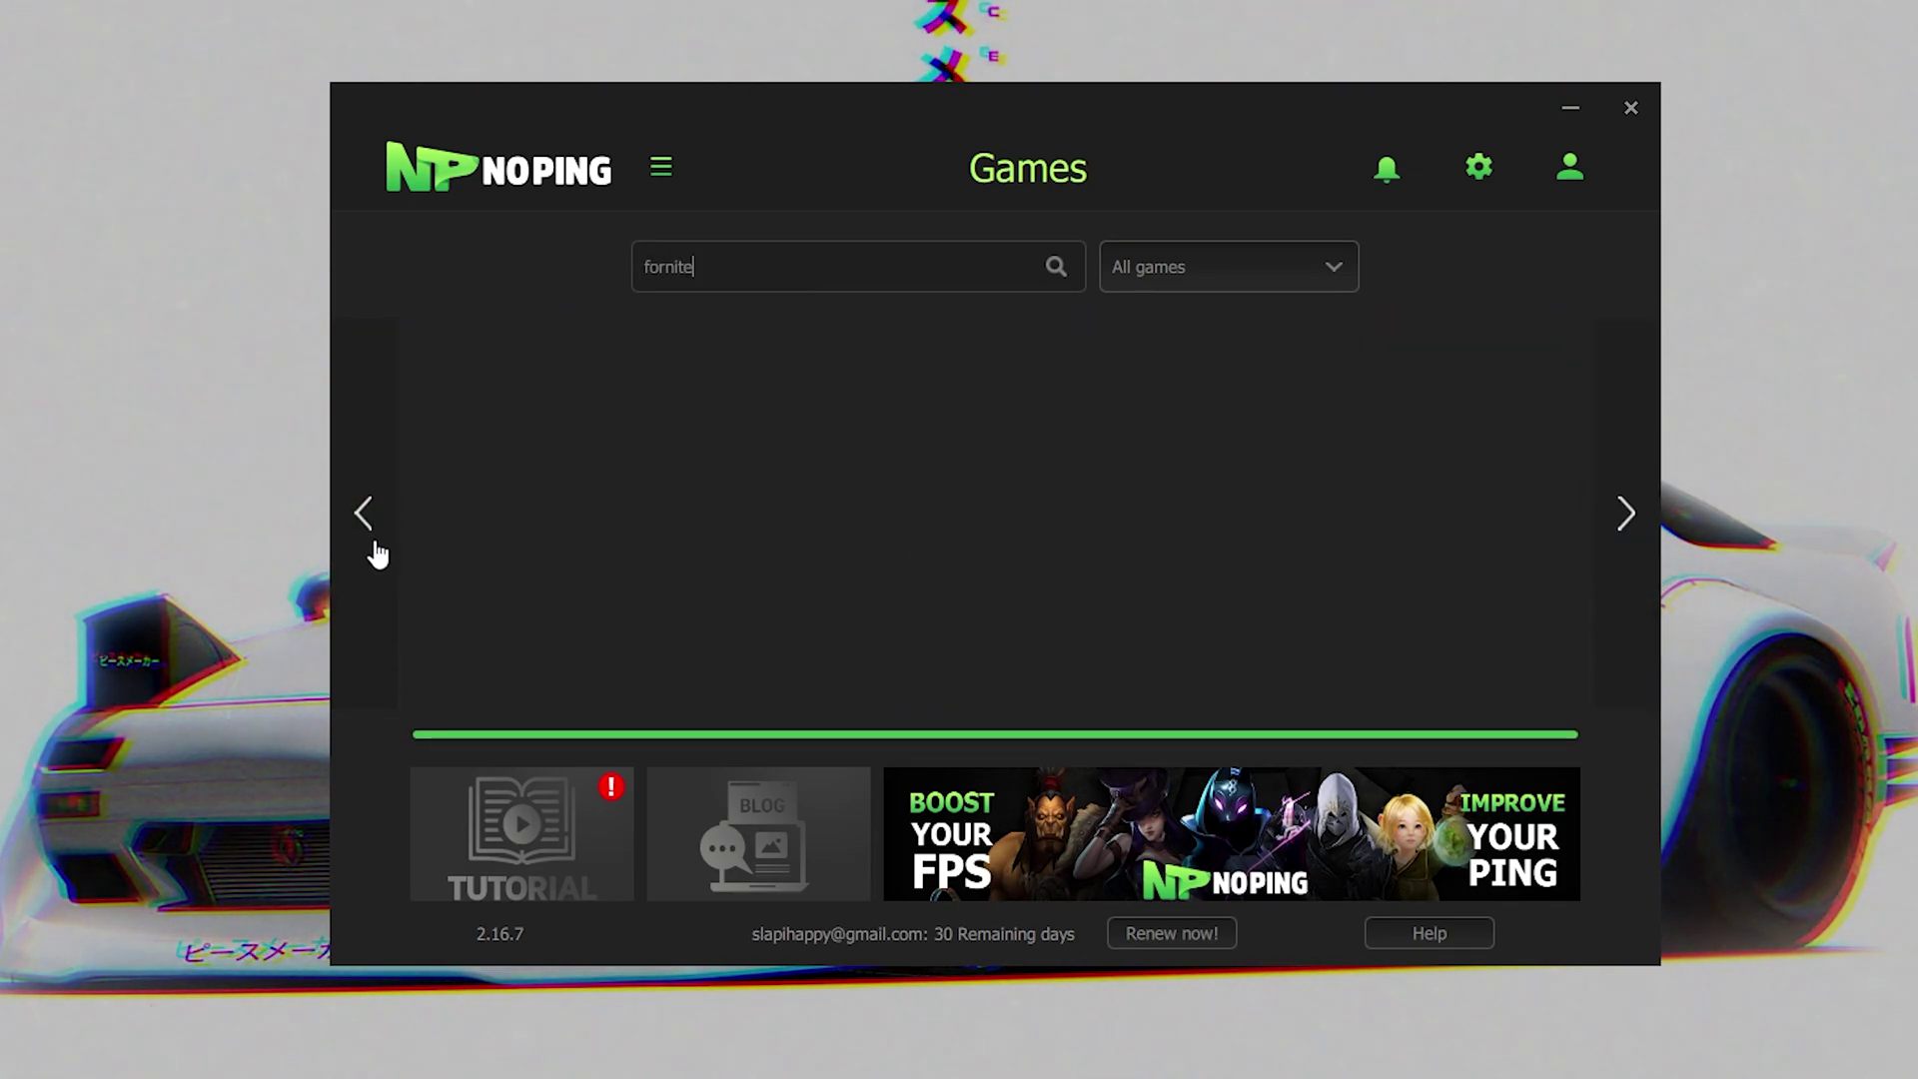
text(t)
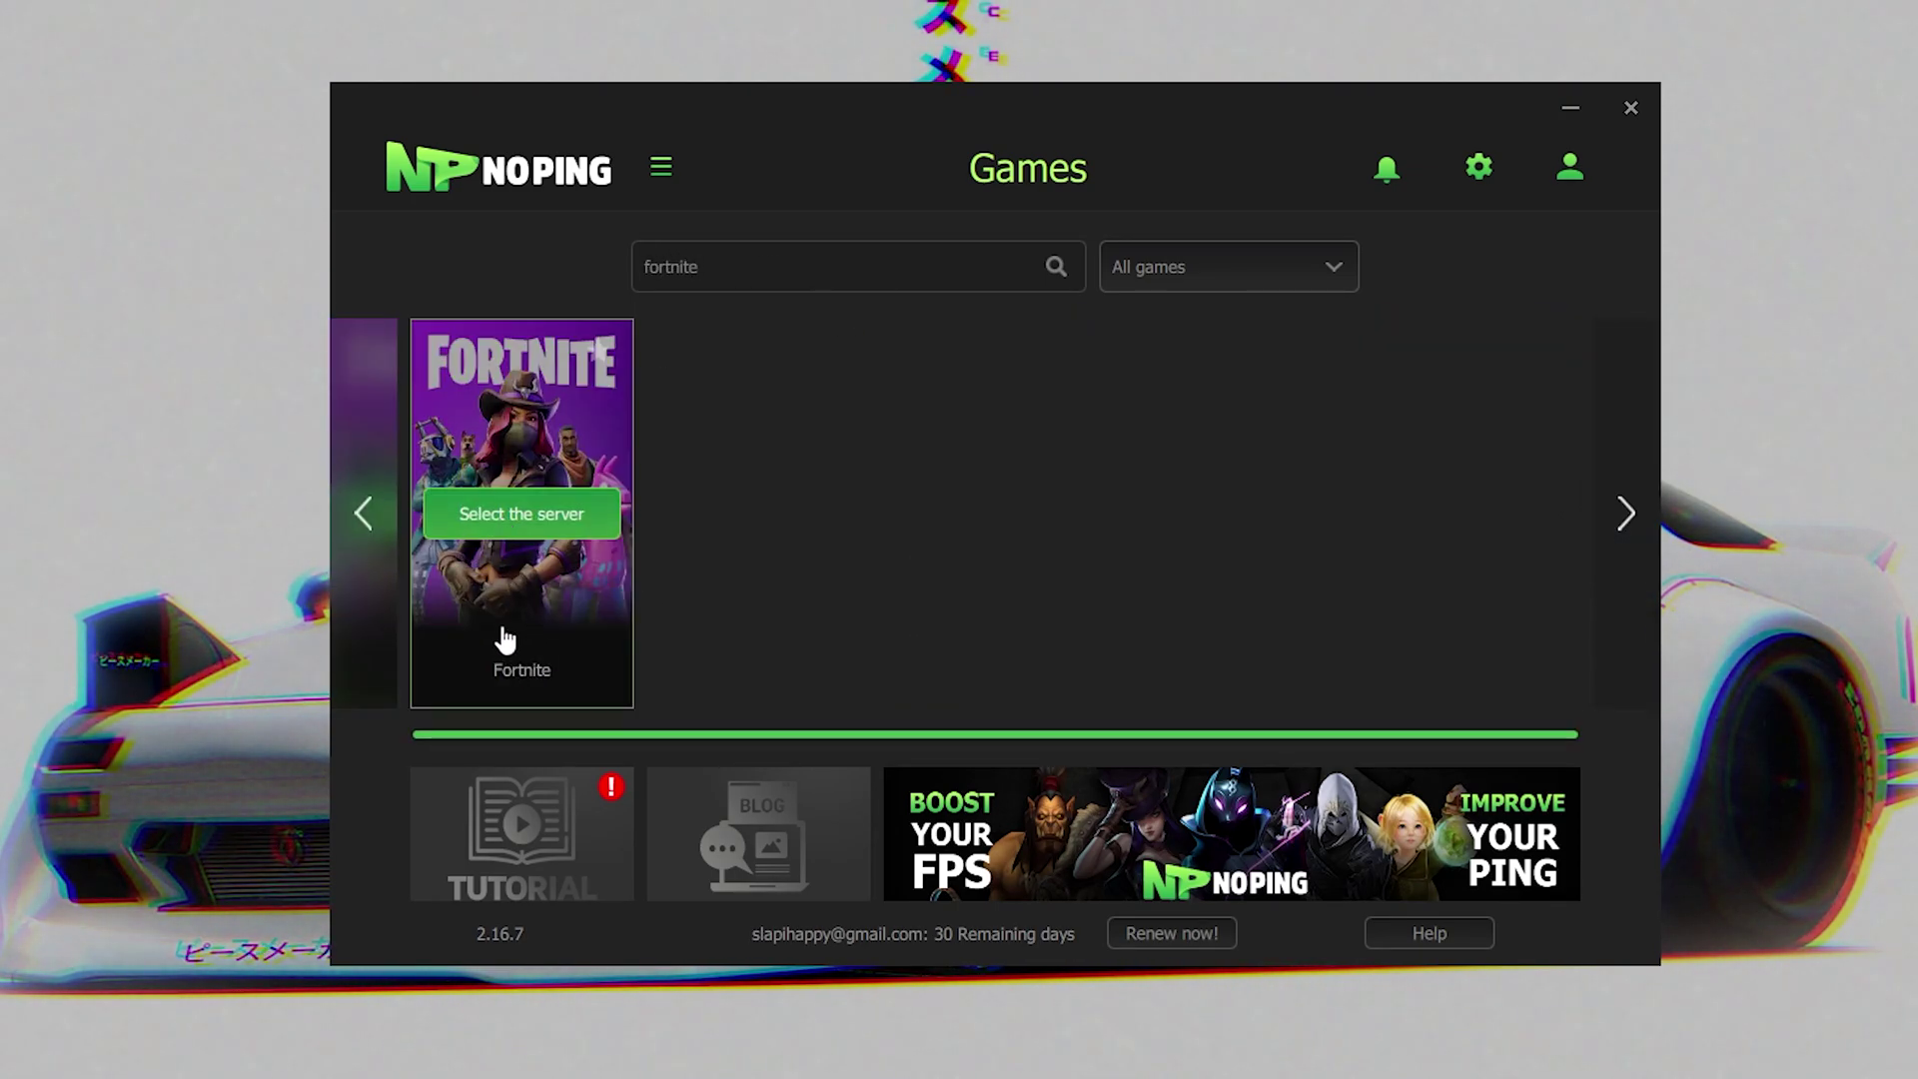
click(506, 511)
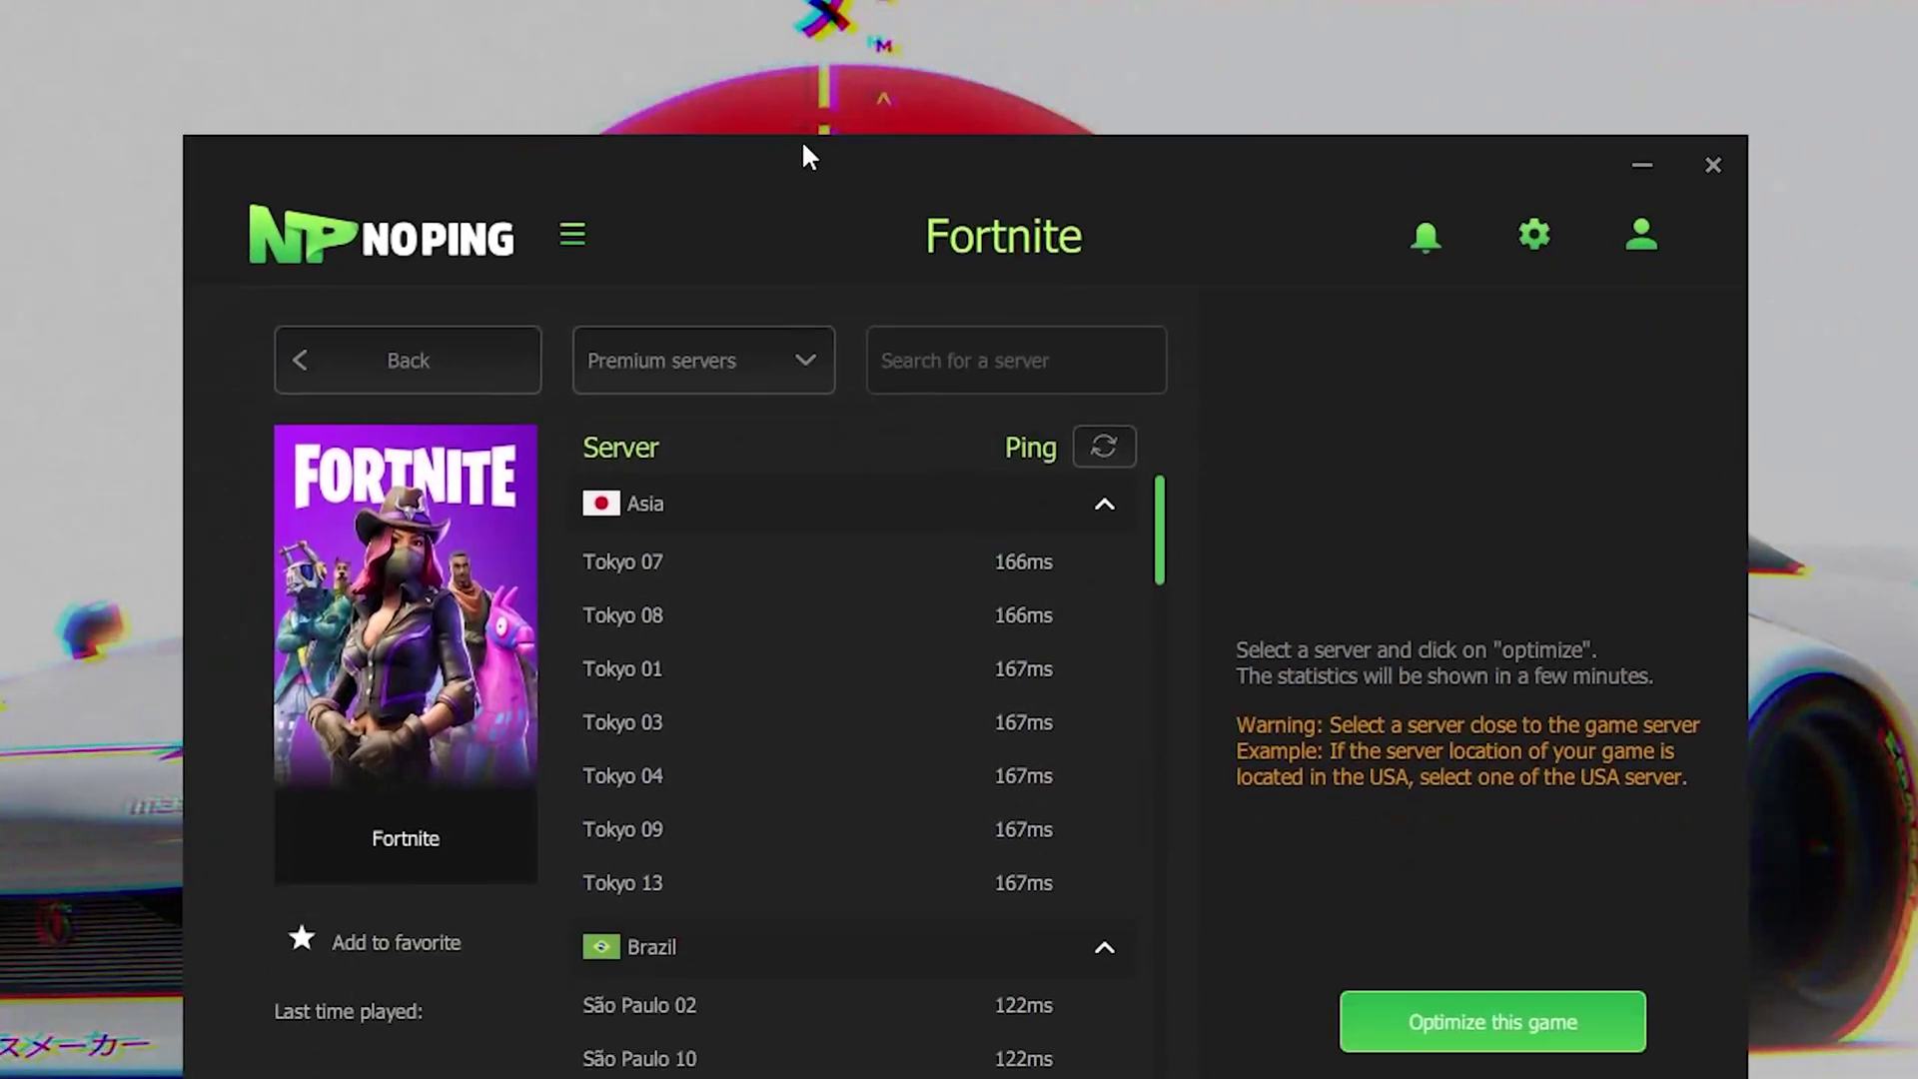
Select the Washington 01 server under United States East and optimize Fortnite with it
scroll(931, 678, down, 5)
scroll(878, 716, down, 10)
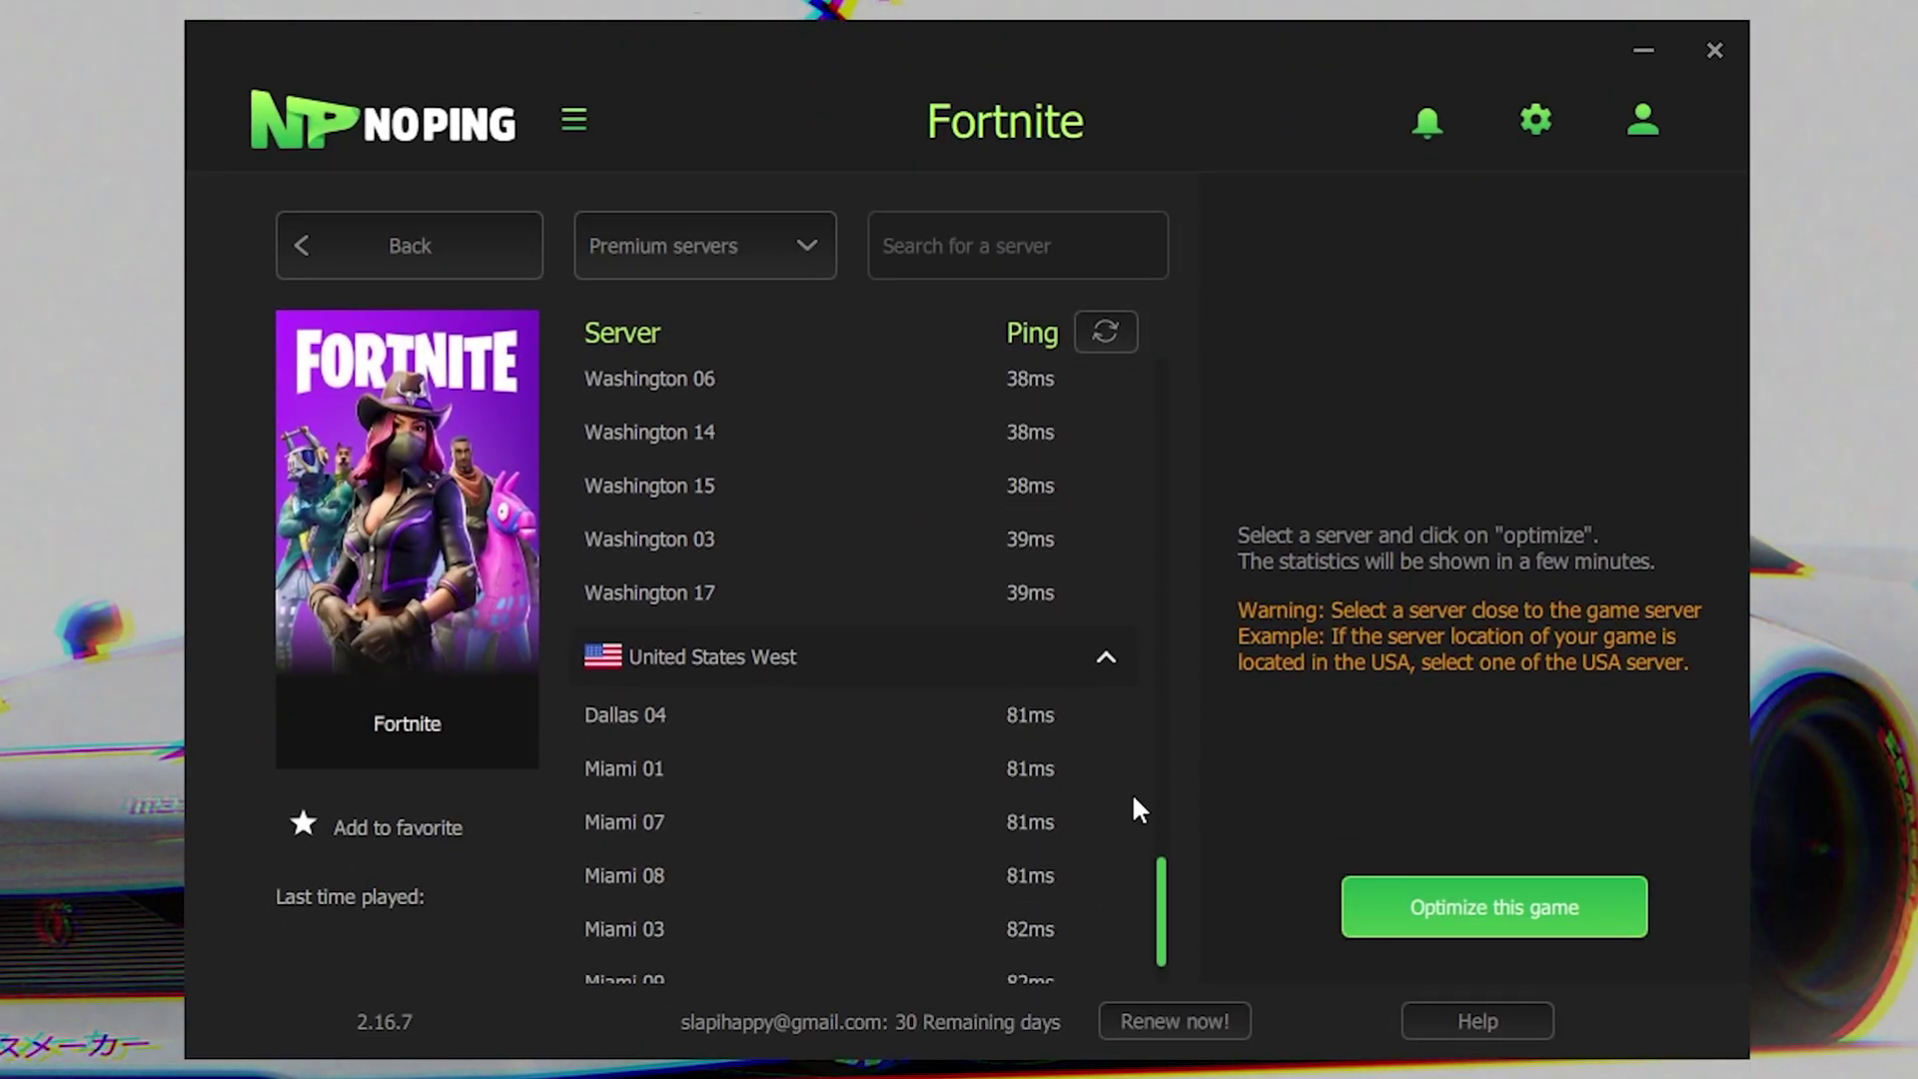
scroll(1151, 857, up, 3)
scroll(1149, 849, up, 3)
scroll(1179, 829, down, 6)
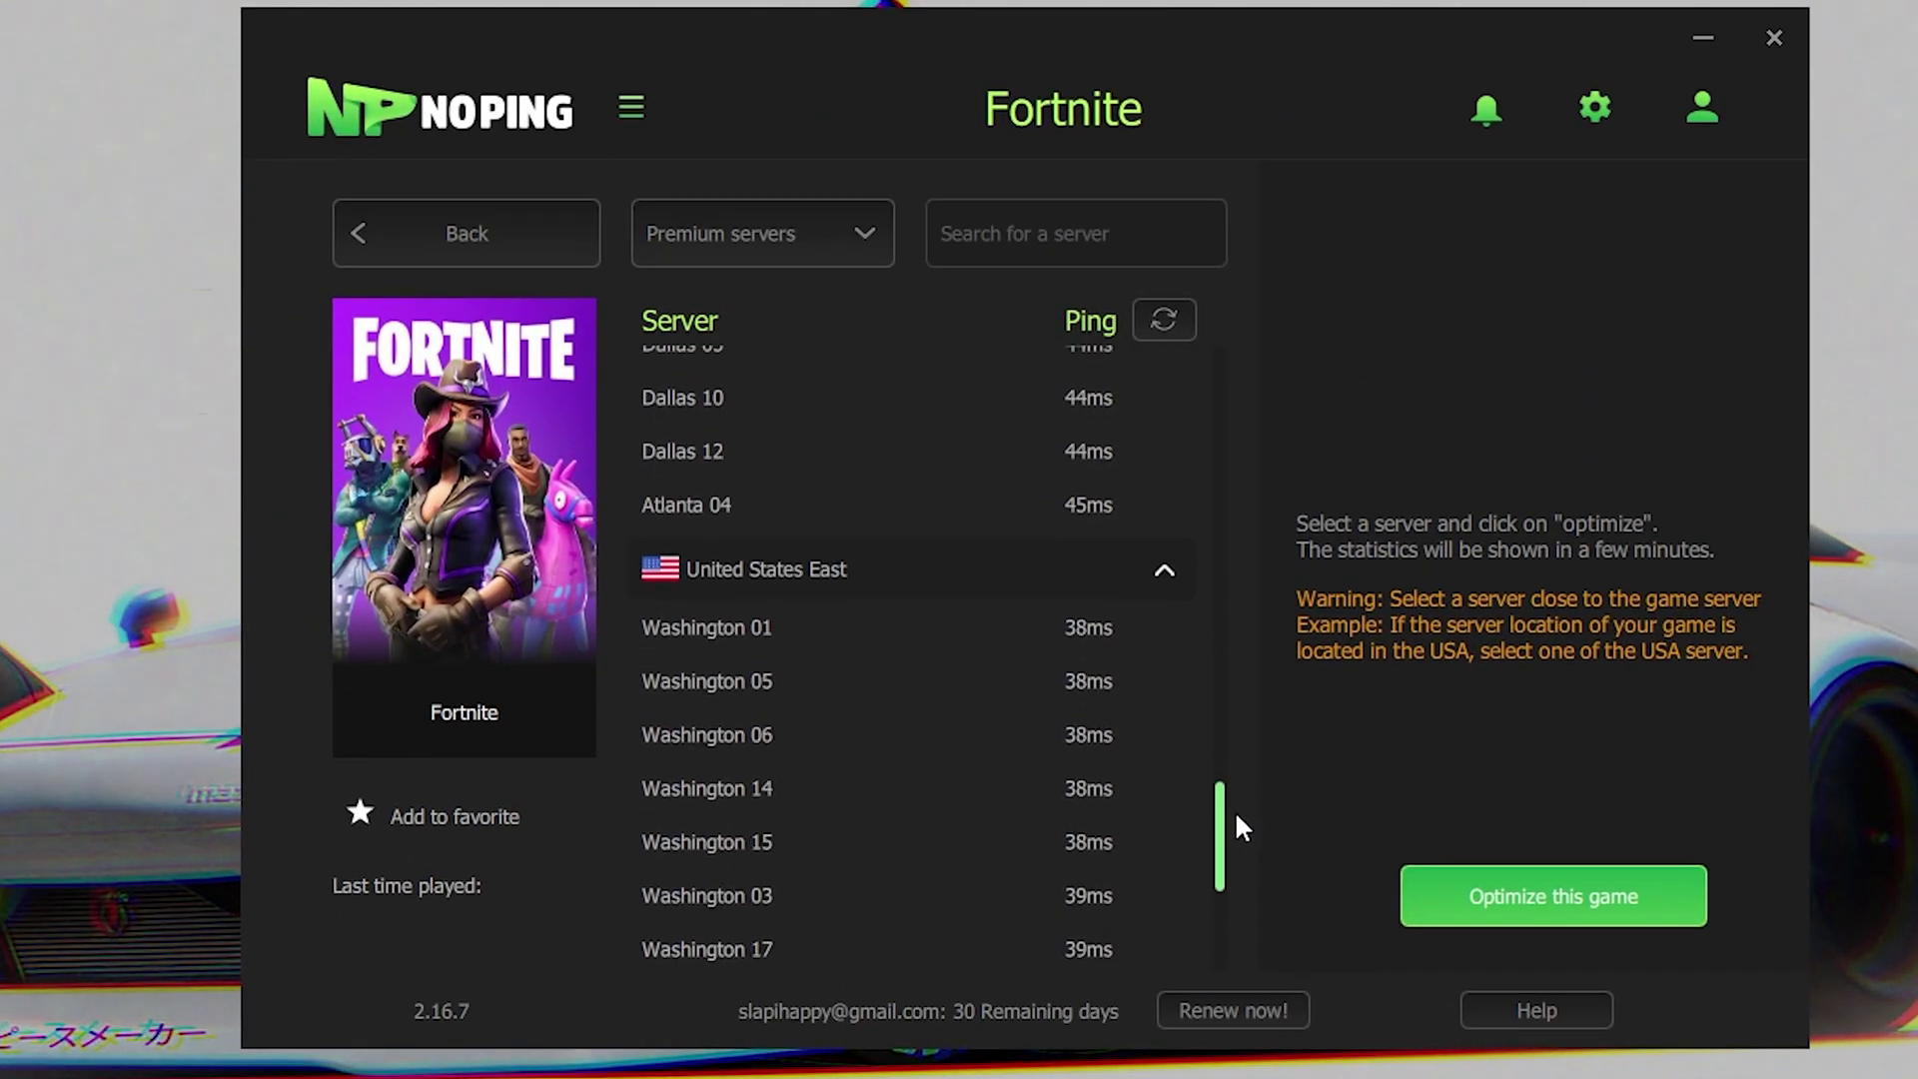
scroll(1239, 820, up, 6)
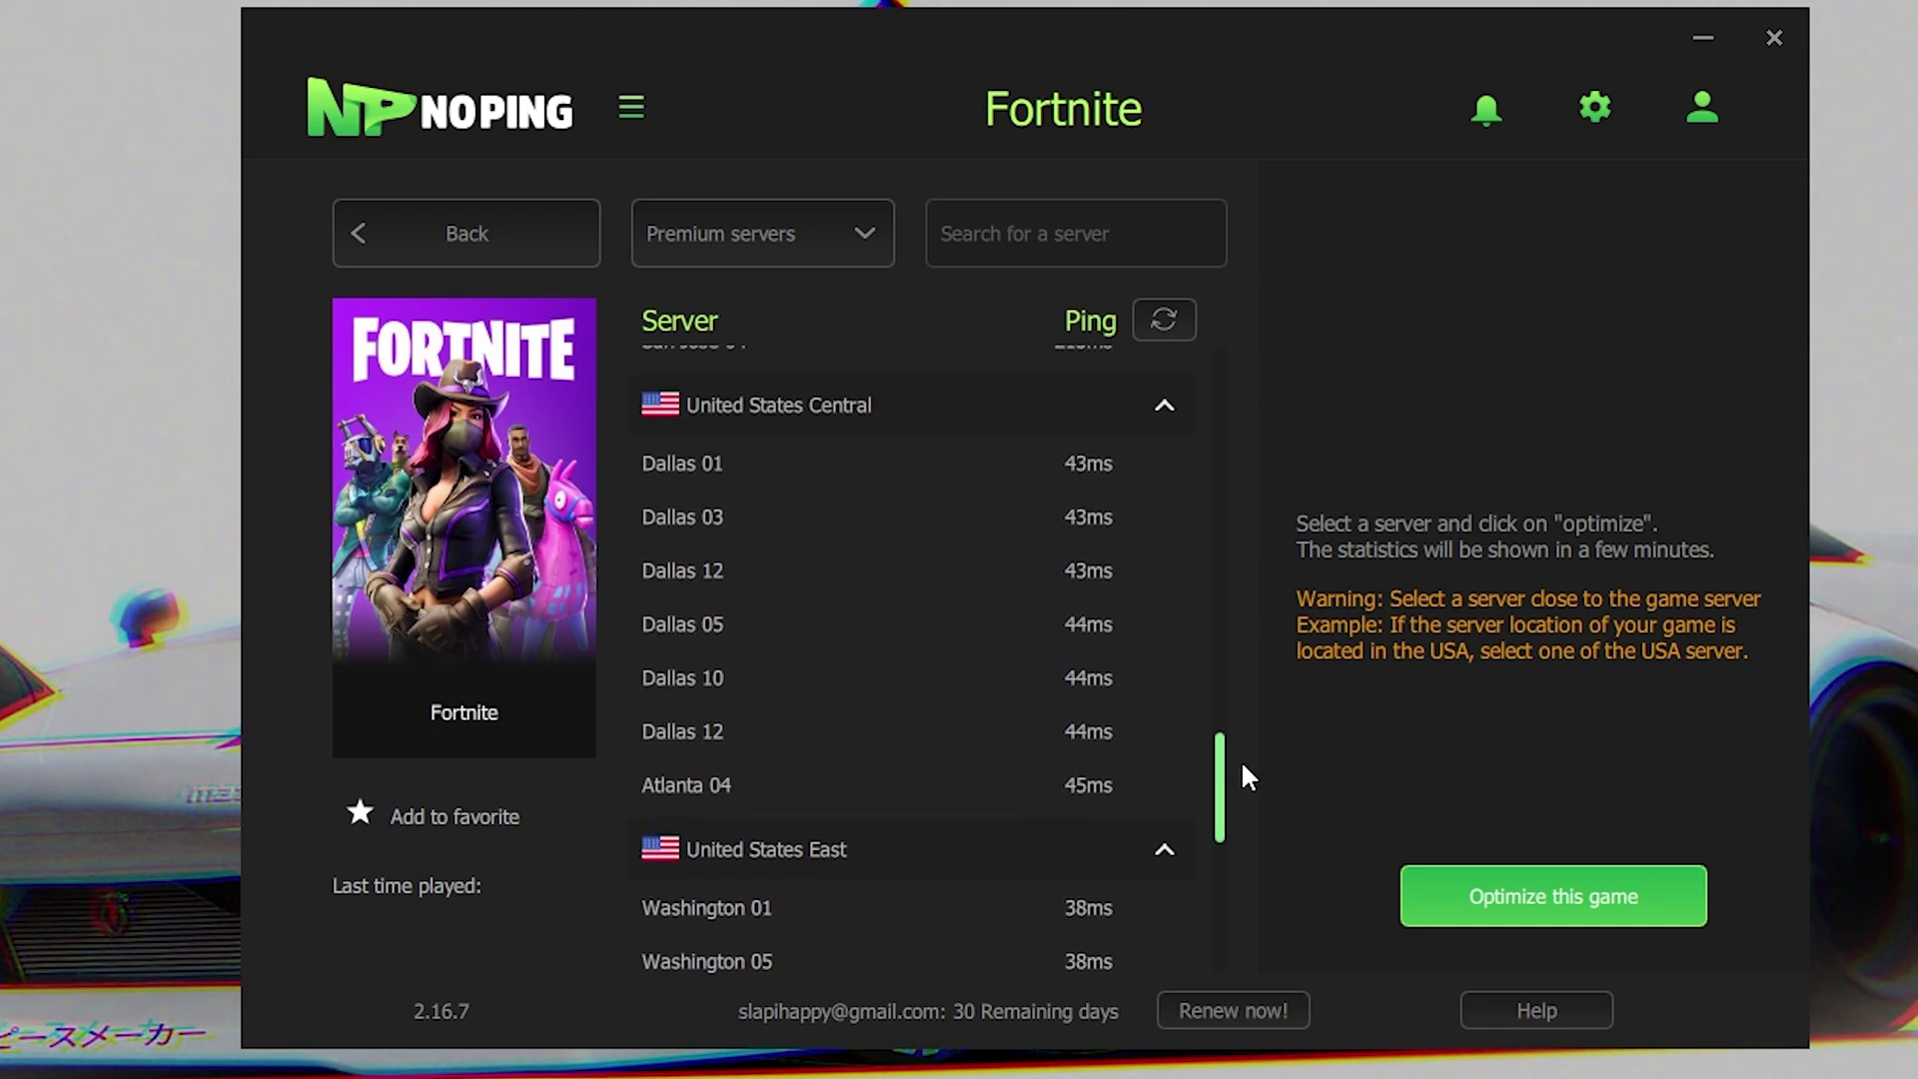
drag(1240, 752, 1239, 807)
scroll(1237, 803, down, 2)
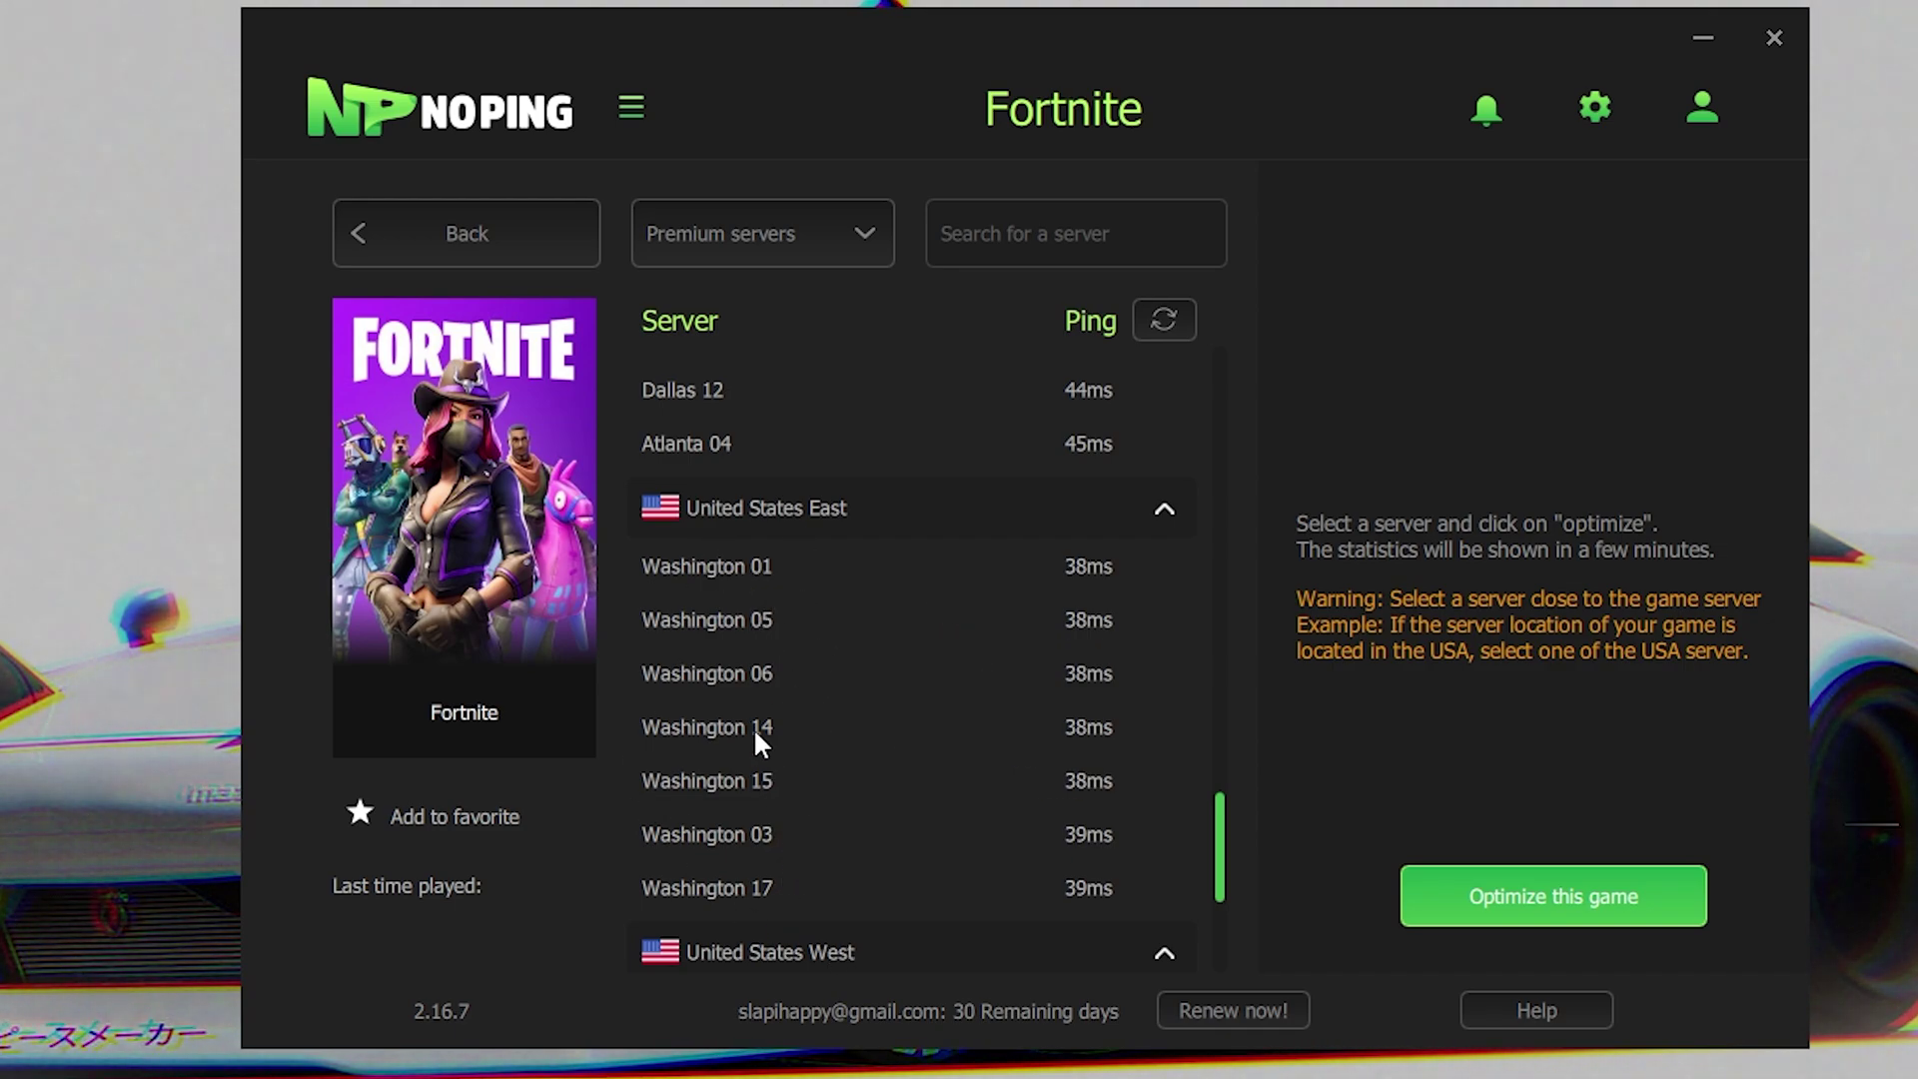
click(774, 569)
click(1479, 916)
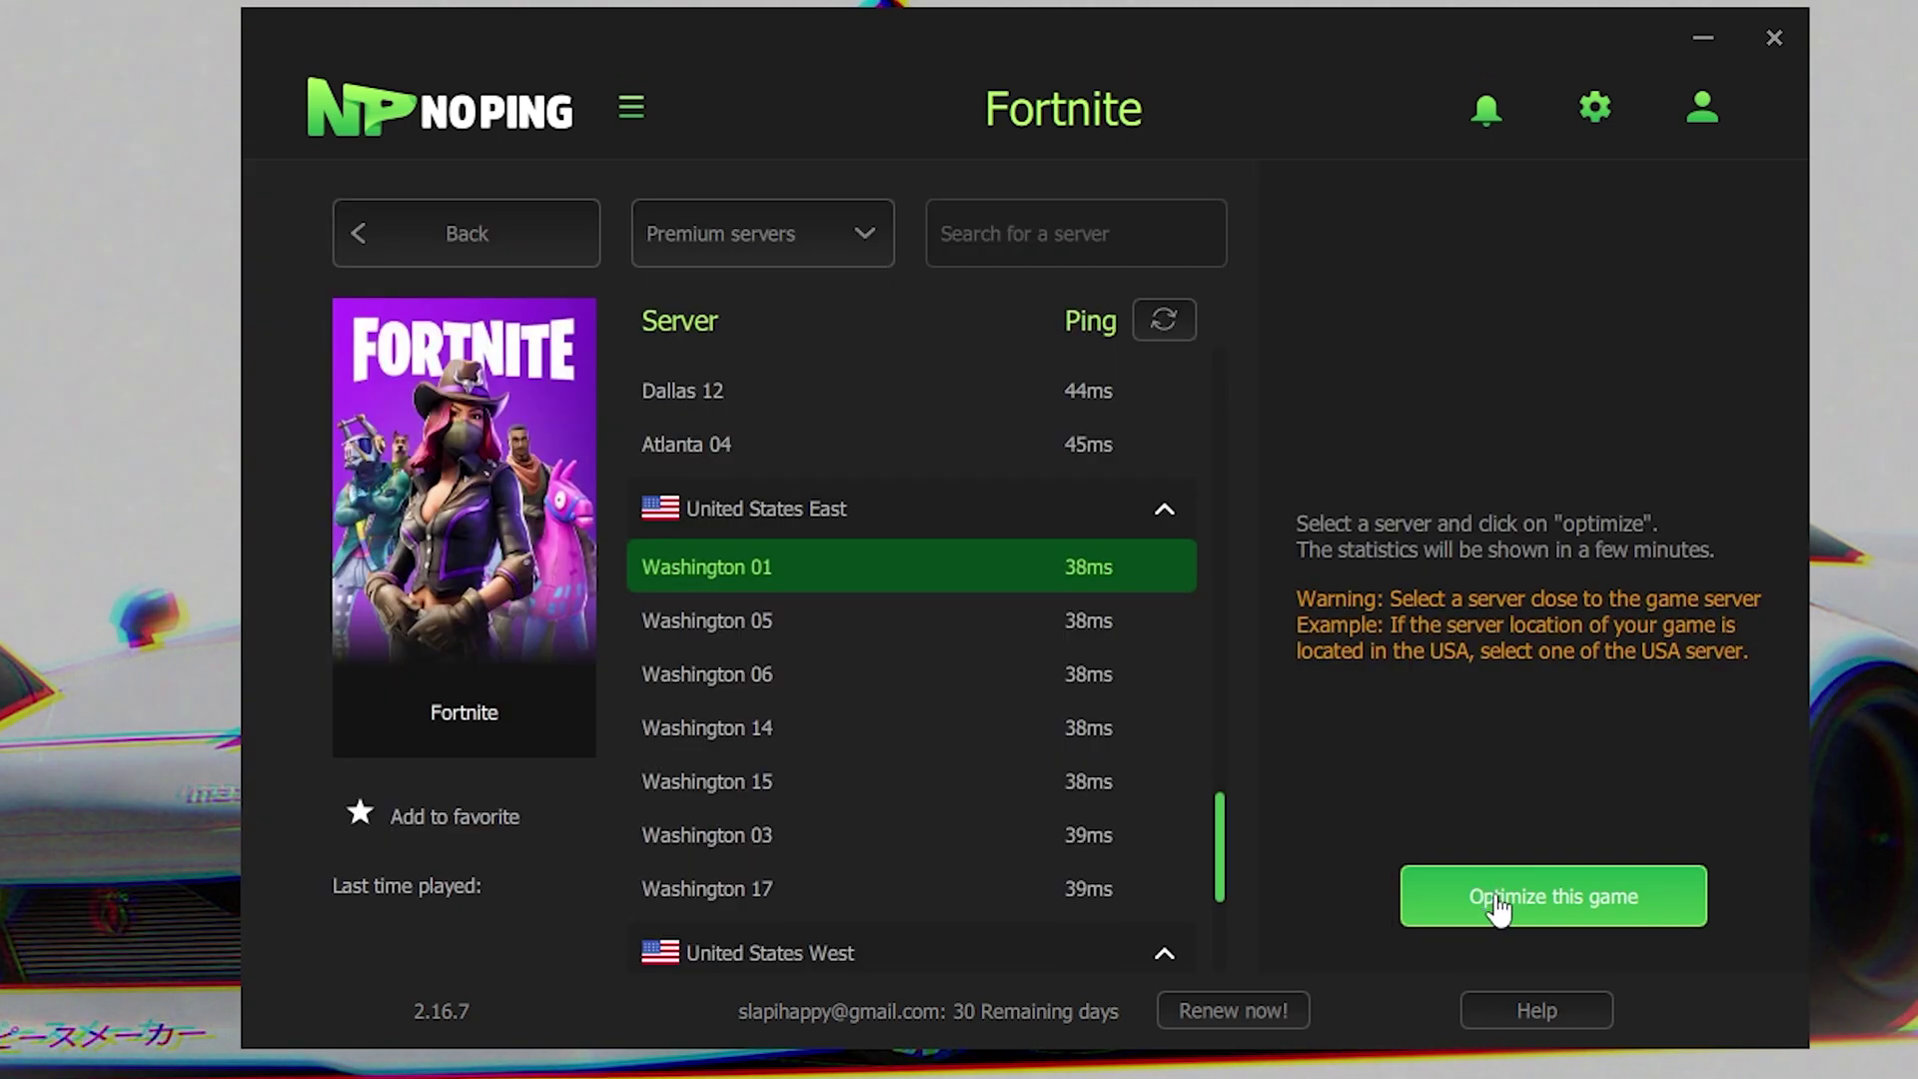
click(1499, 904)
click(1347, 508)
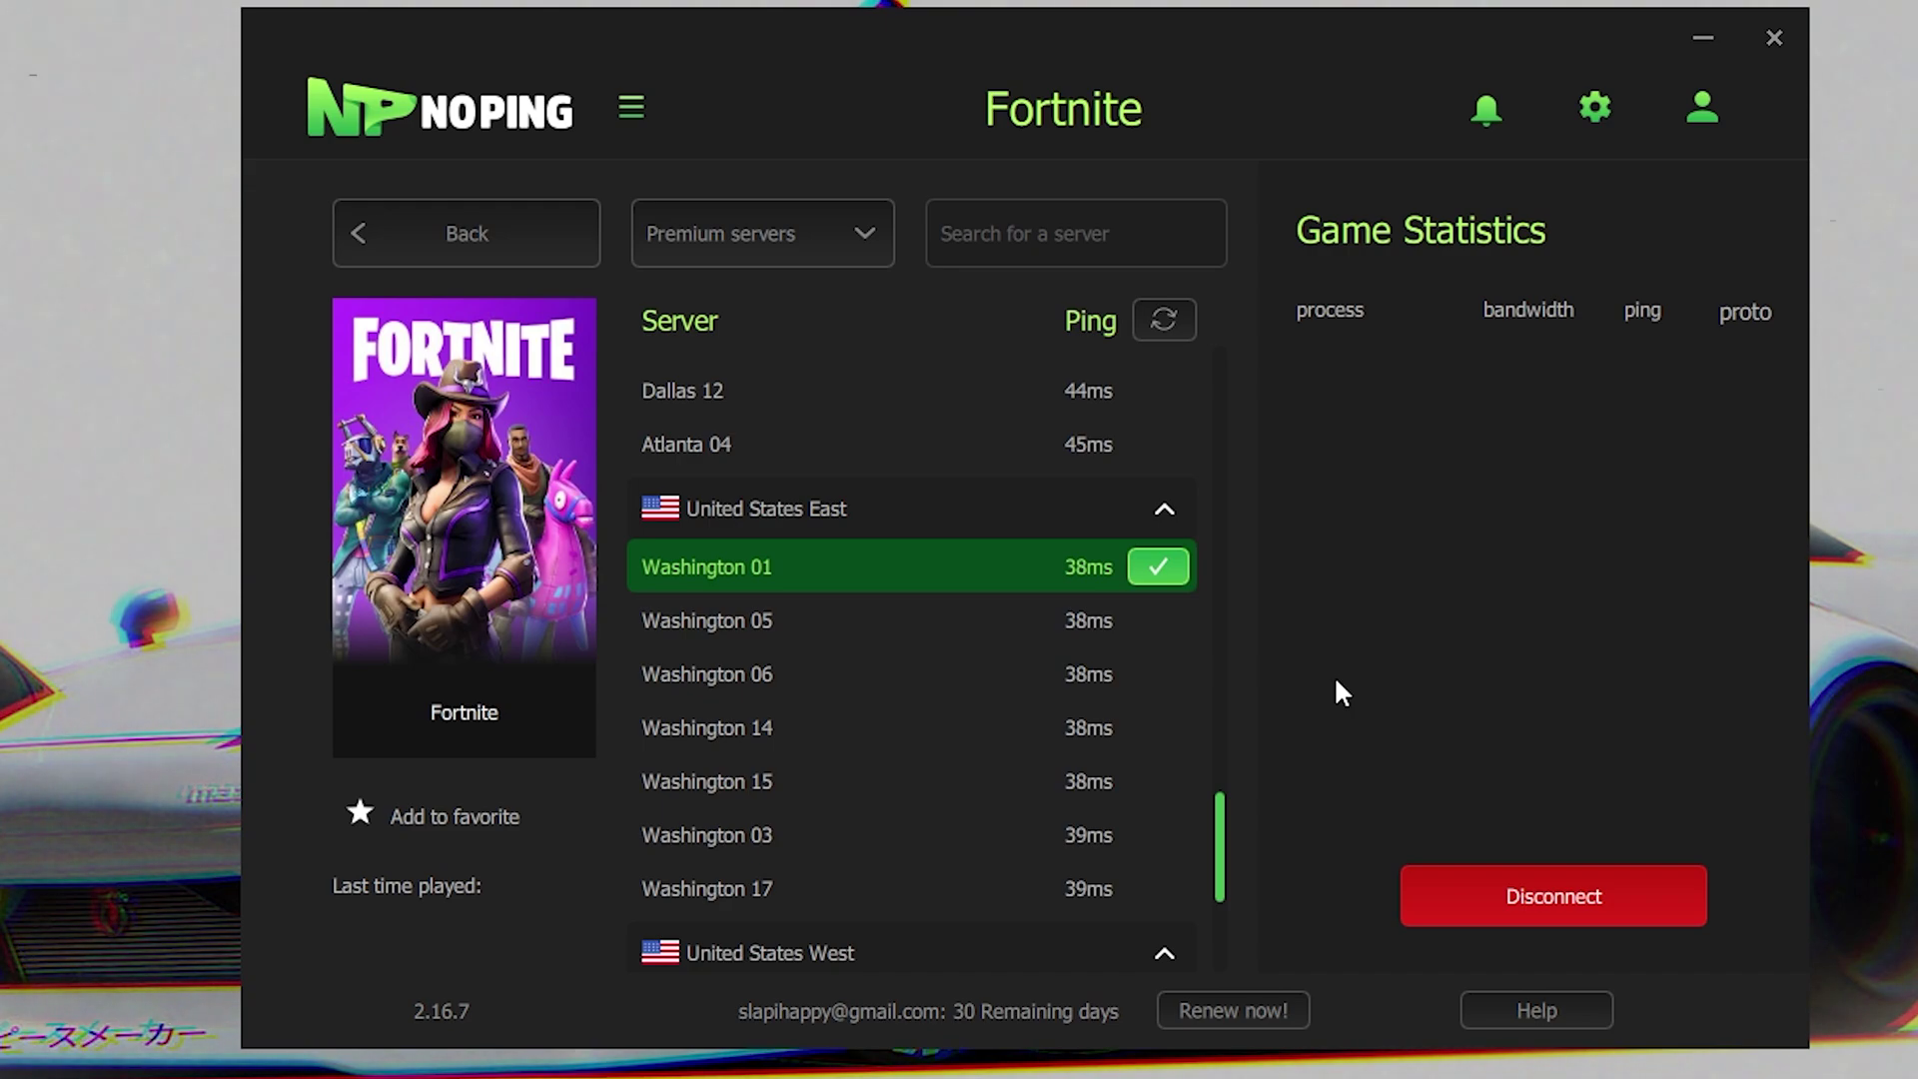
Open the NoPing settings and run the Boost Fps option
drag(1208, 40, 1141, 88)
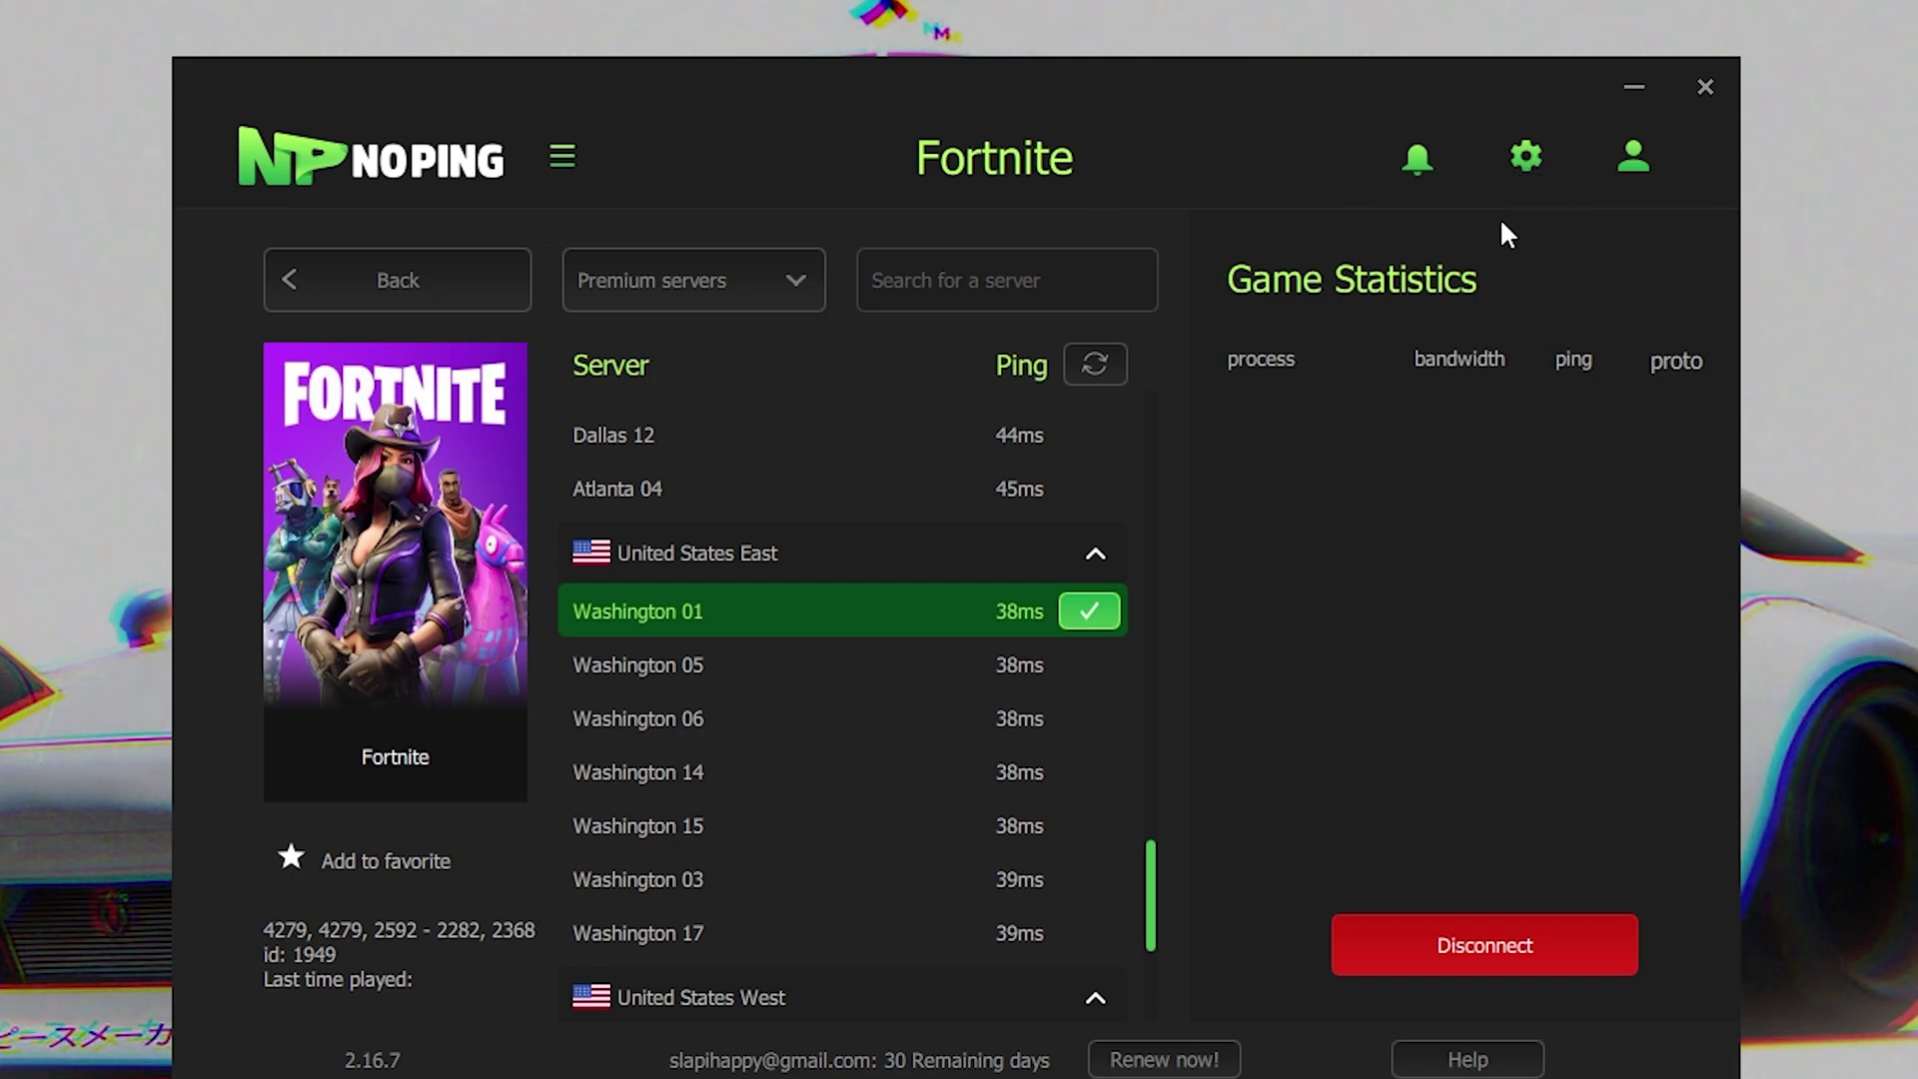
click(1521, 165)
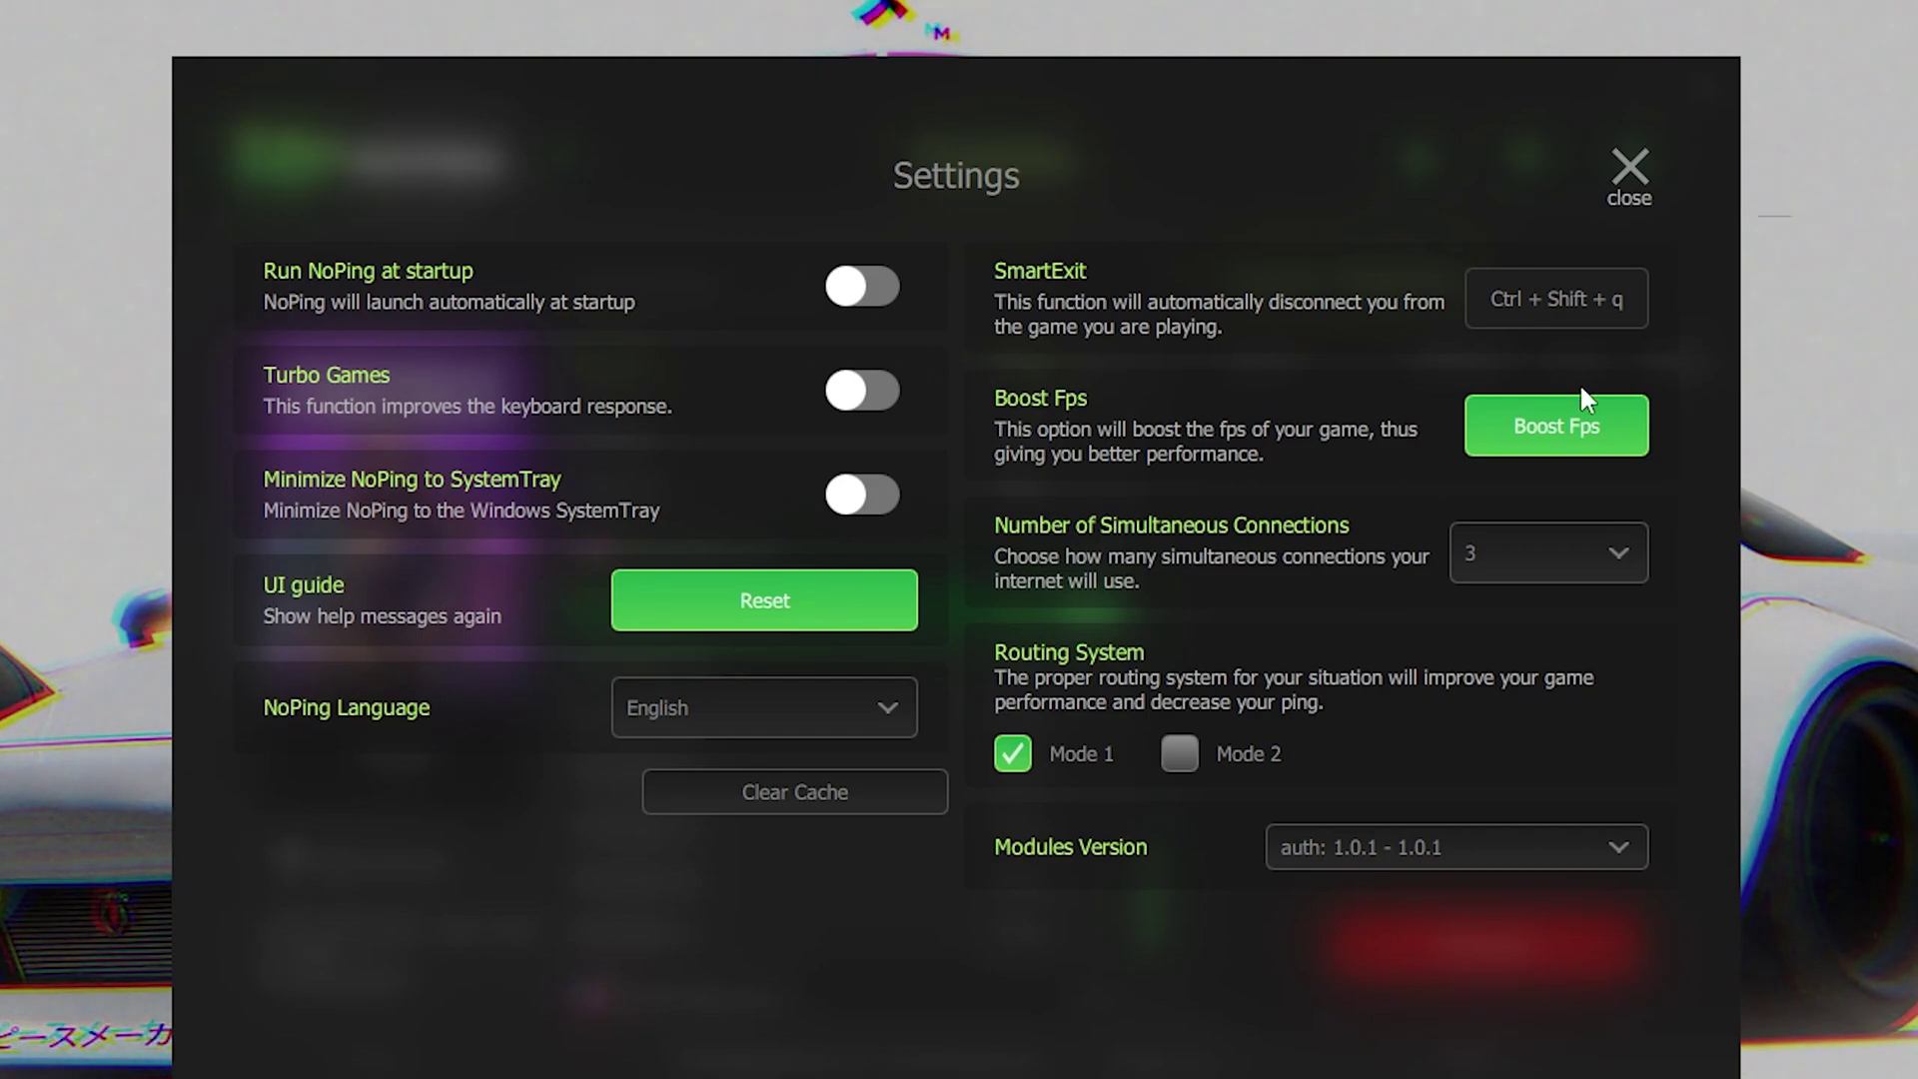
click(1540, 435)
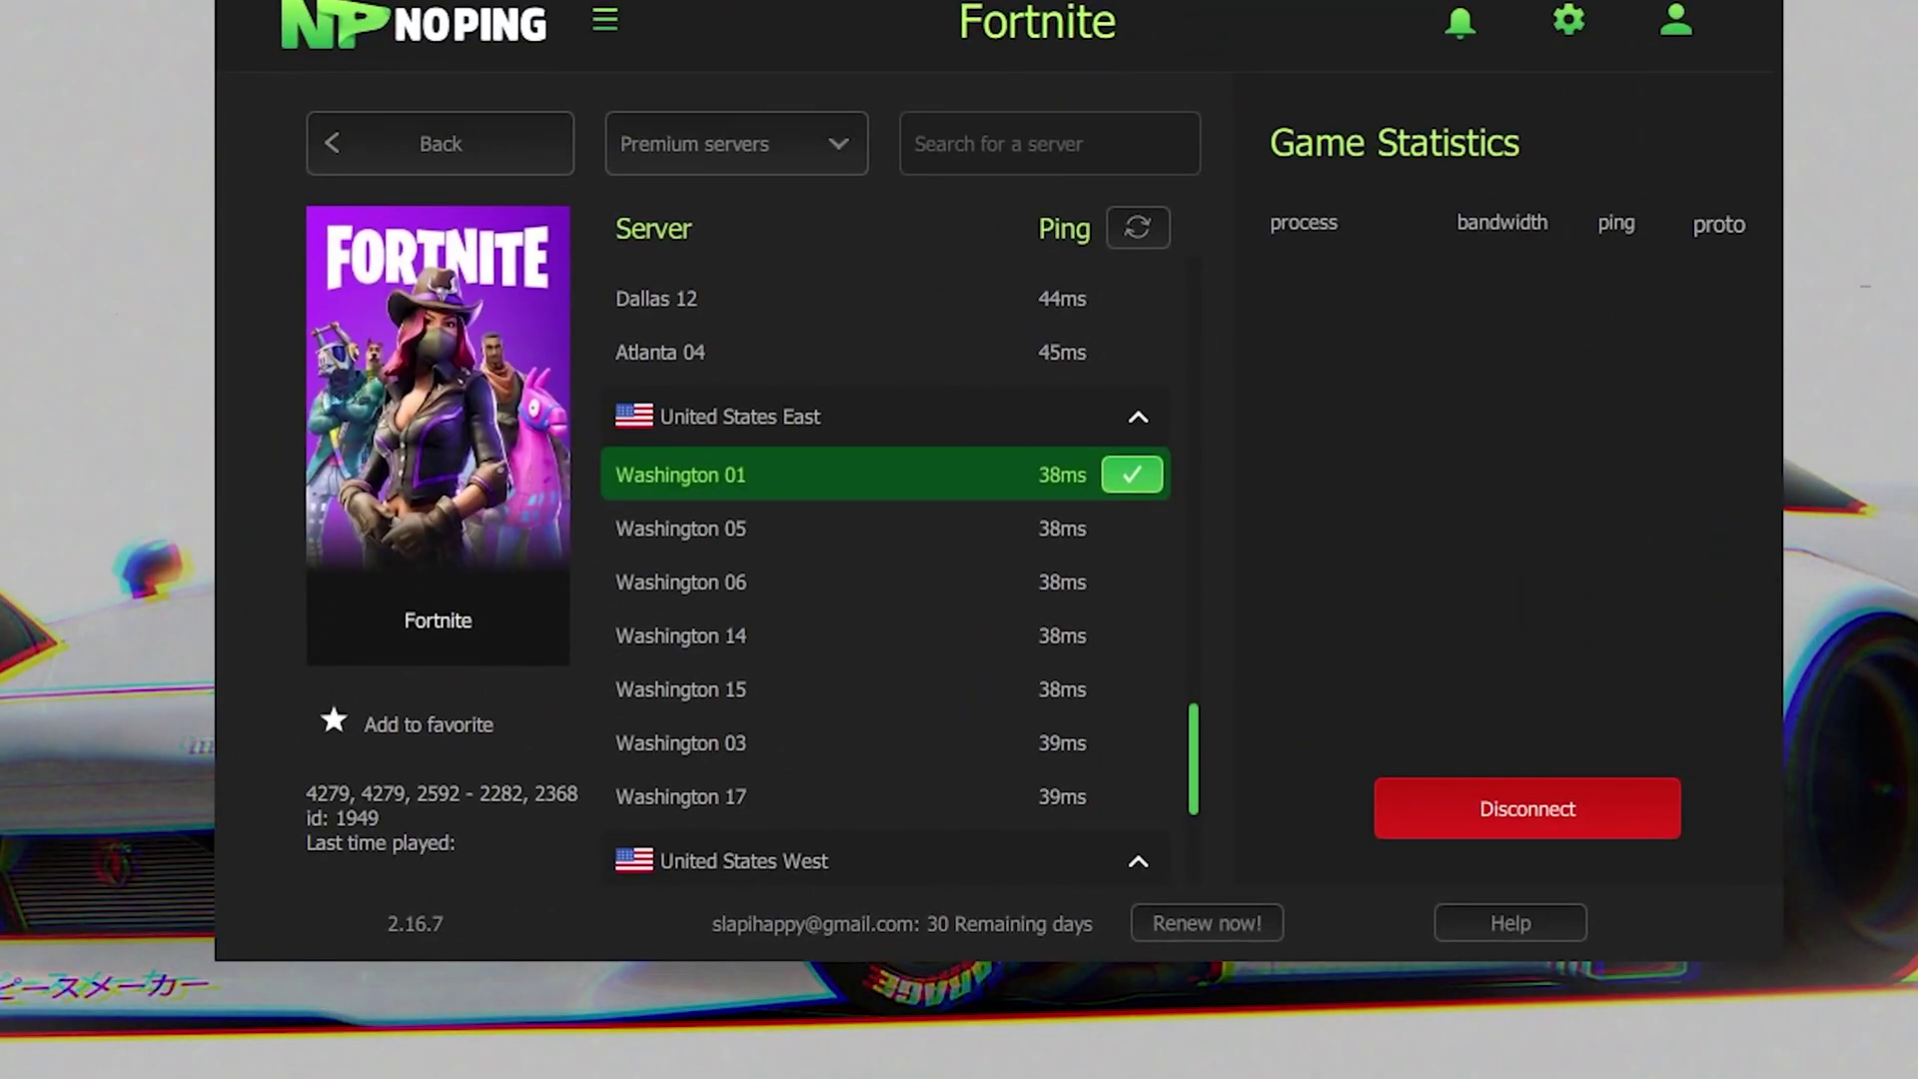
Look over the NoPing settings again, close them and return to the games catalogue
key(super)
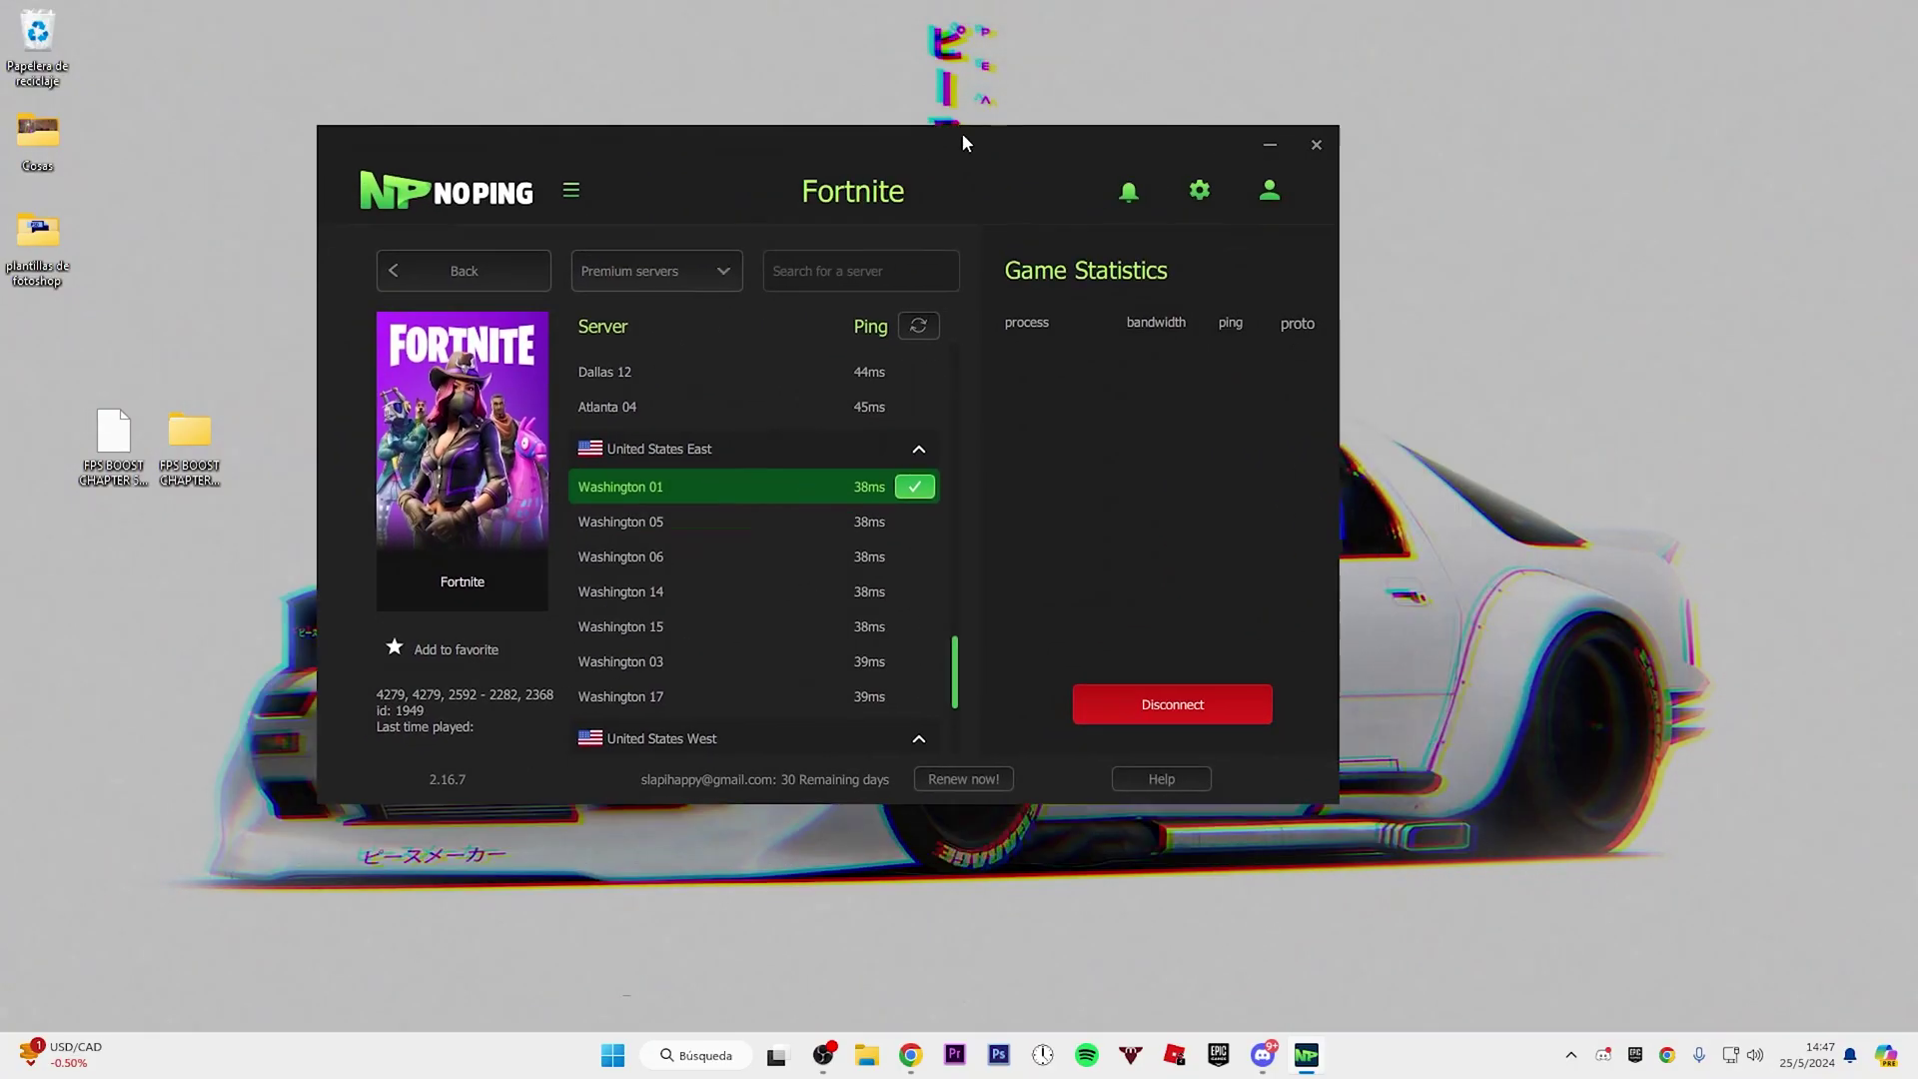
click(1299, 244)
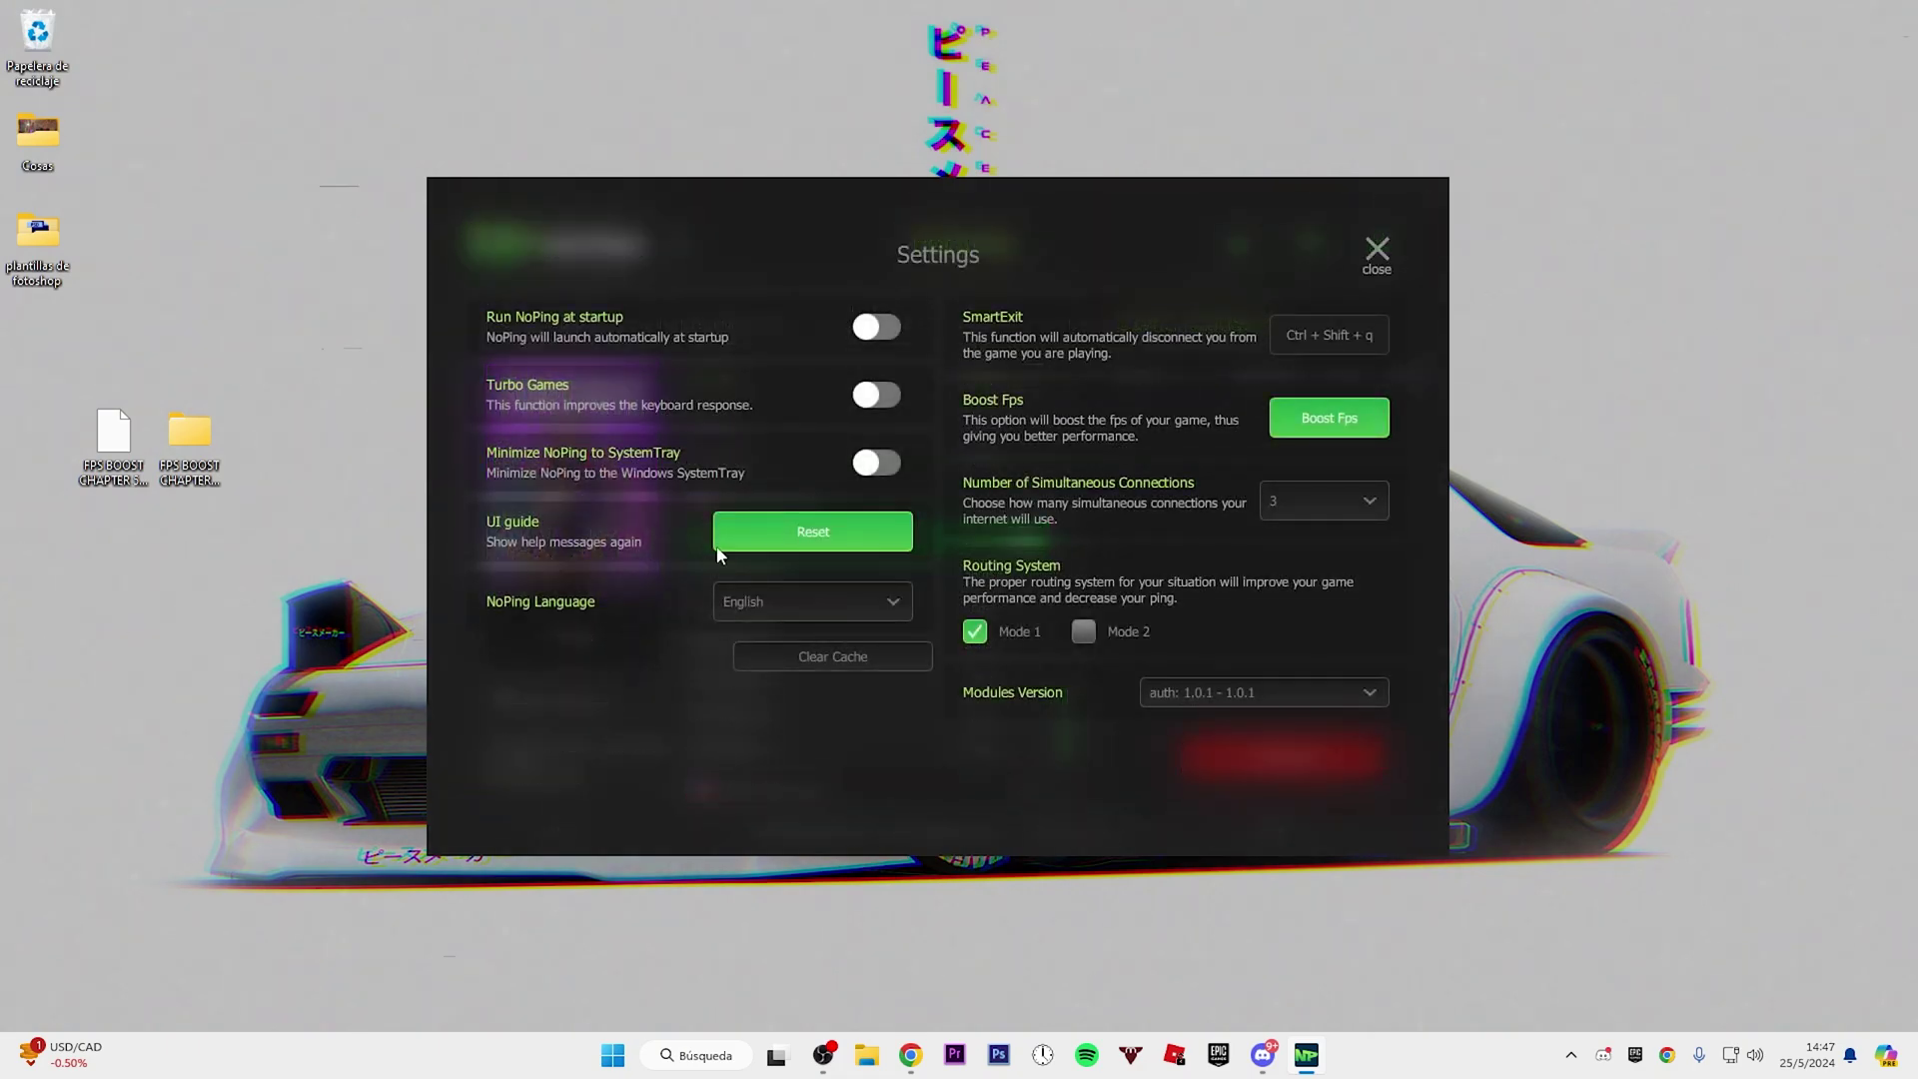
click(1379, 257)
drag(857, 224, 927, 238)
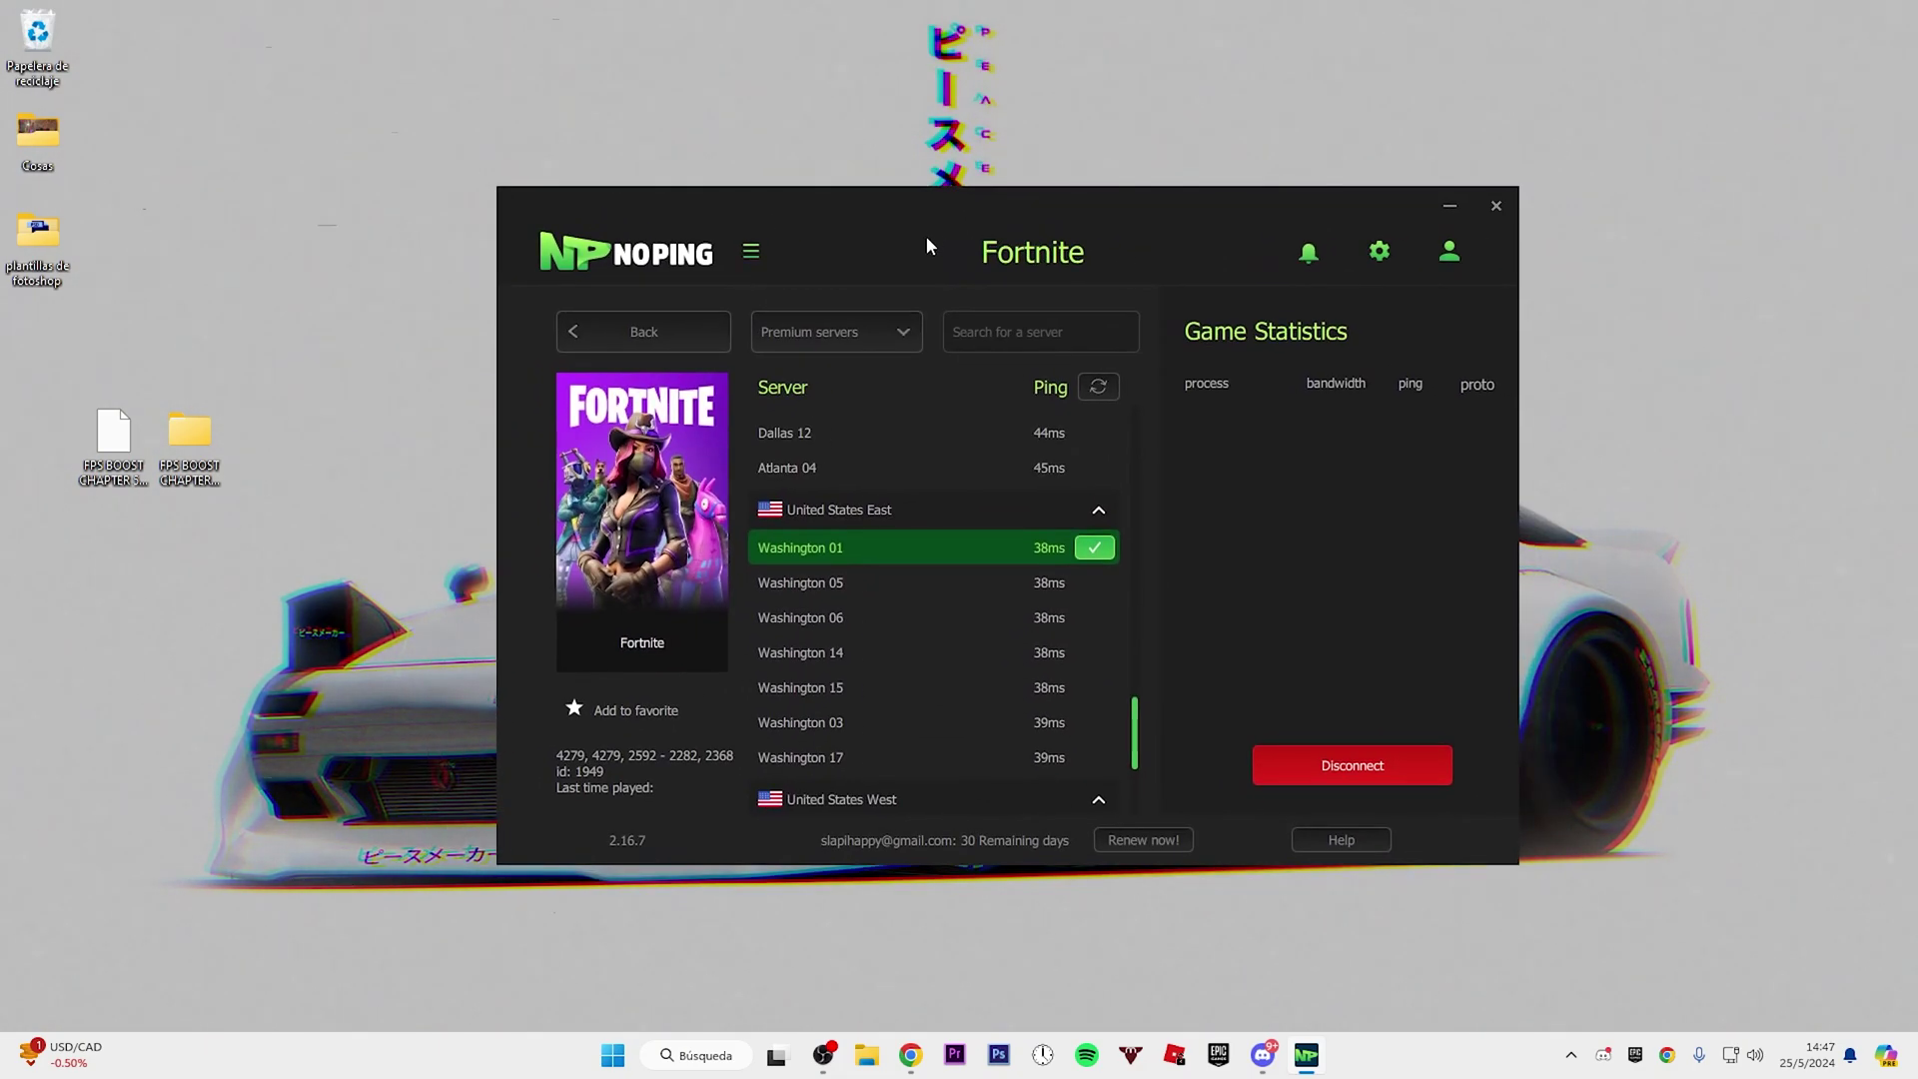
click(620, 336)
mouse_move(1137, 215)
mouse_down()
mouse_move(1094, 170)
mouse_move(1141, 179)
mouse_up()
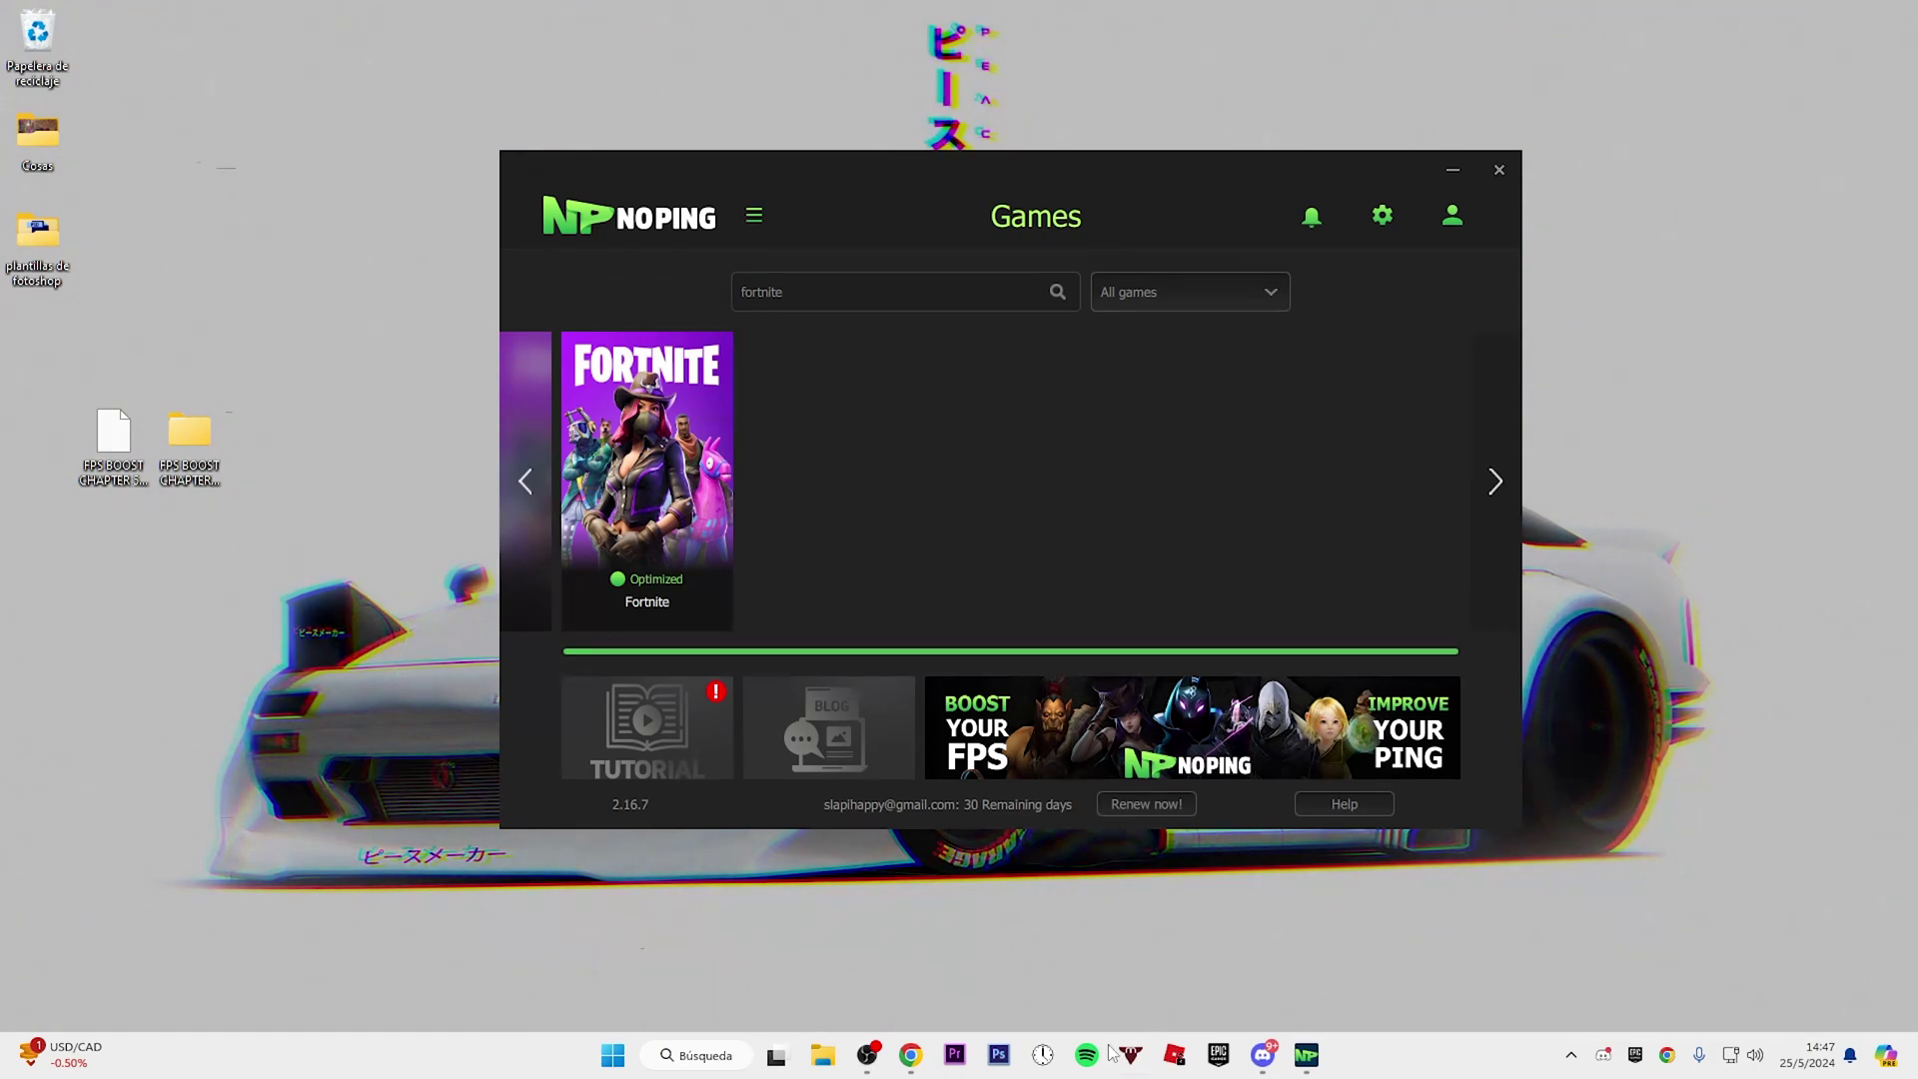
Switch to Fortnite and look over the display and graphics options in its video settings
mouse_move(903, 1067)
click(941, 954)
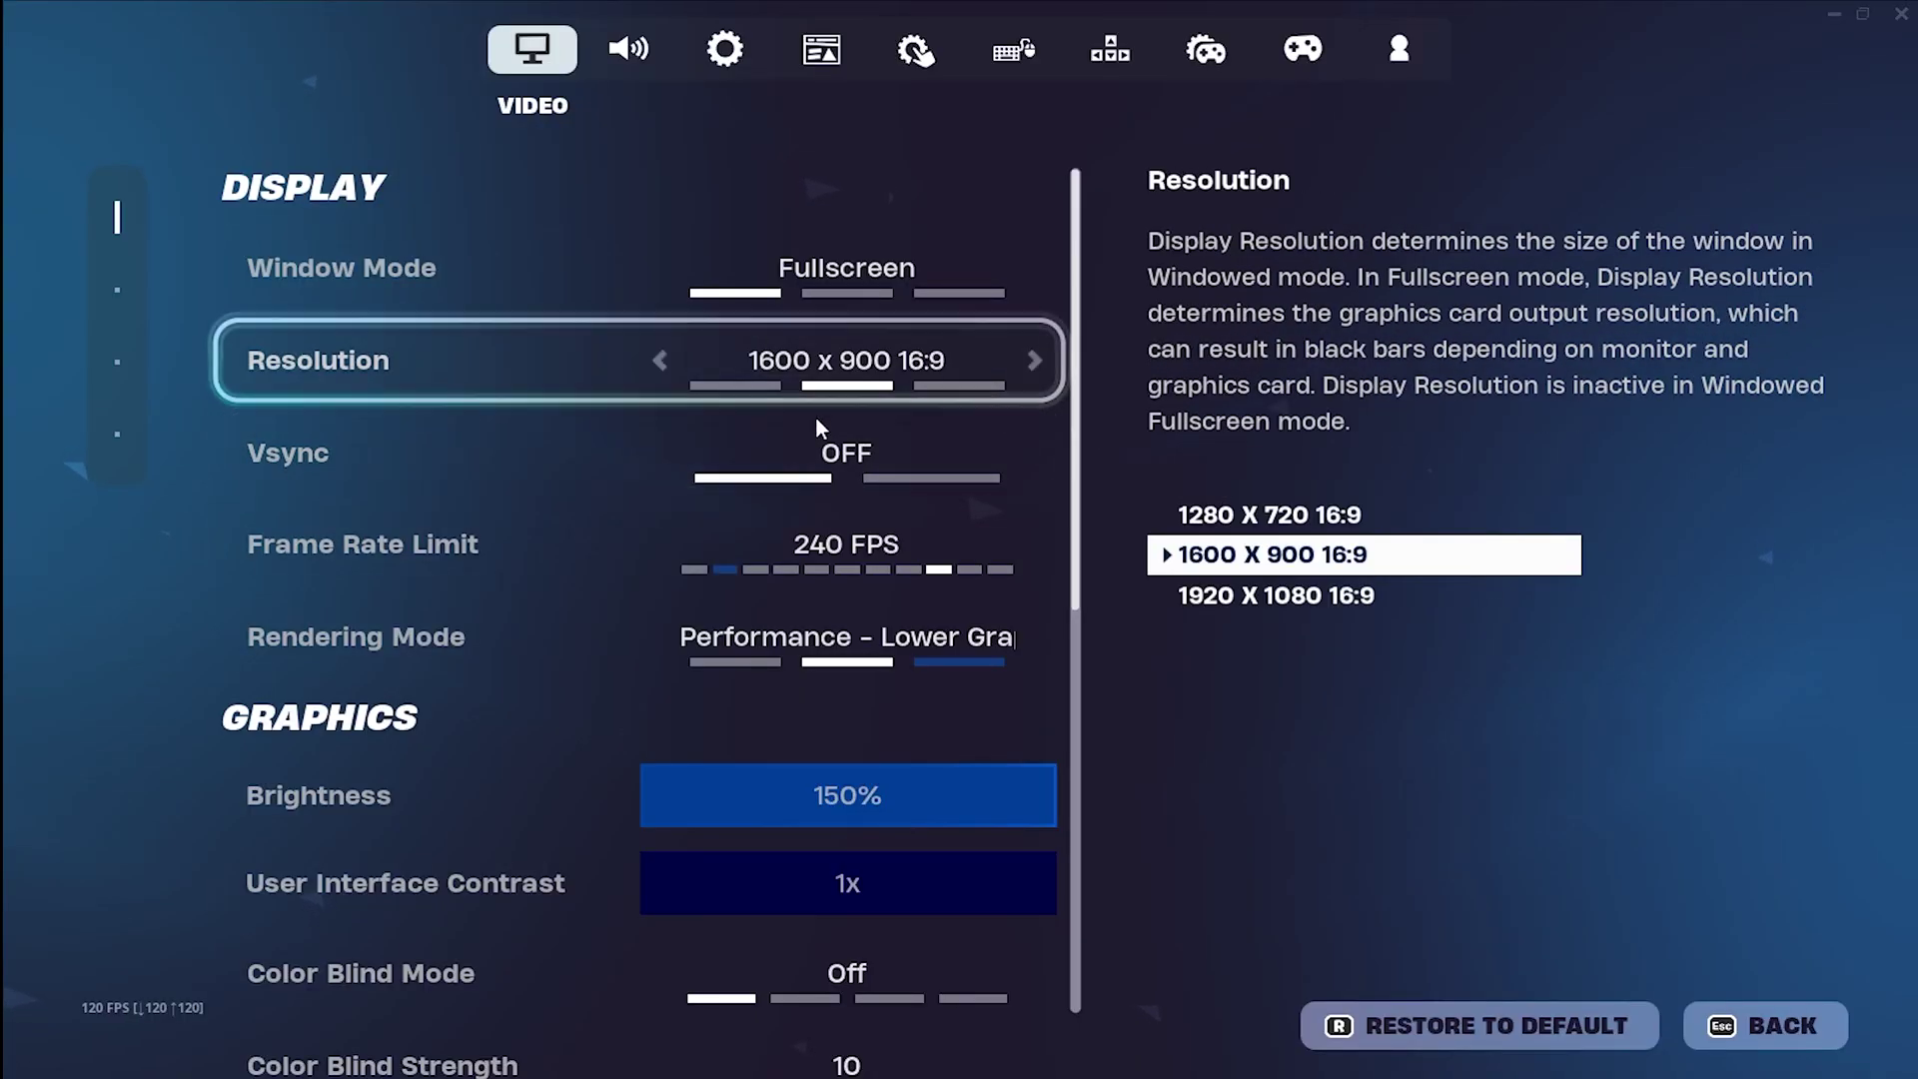
scroll(971, 427, down, 1)
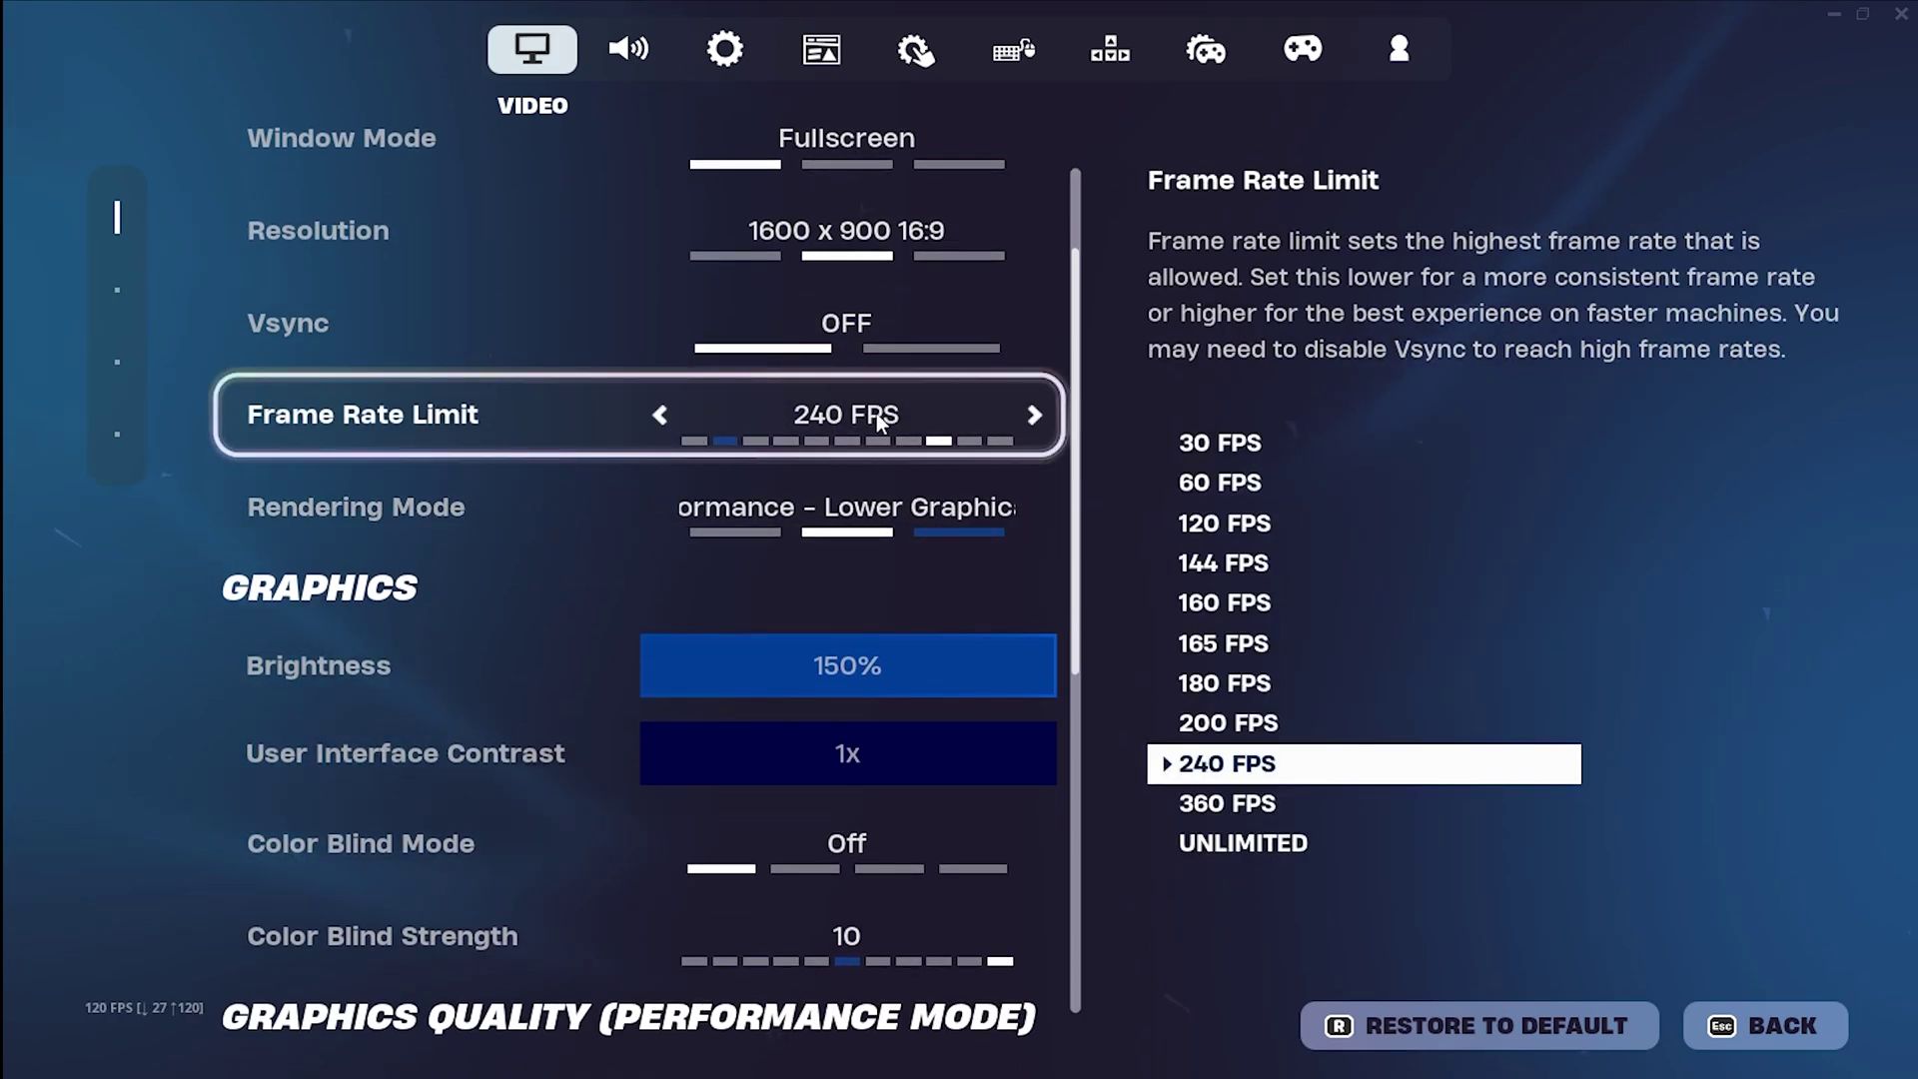
scroll(913, 750, down, 1)
scroll(885, 913, down, 2)
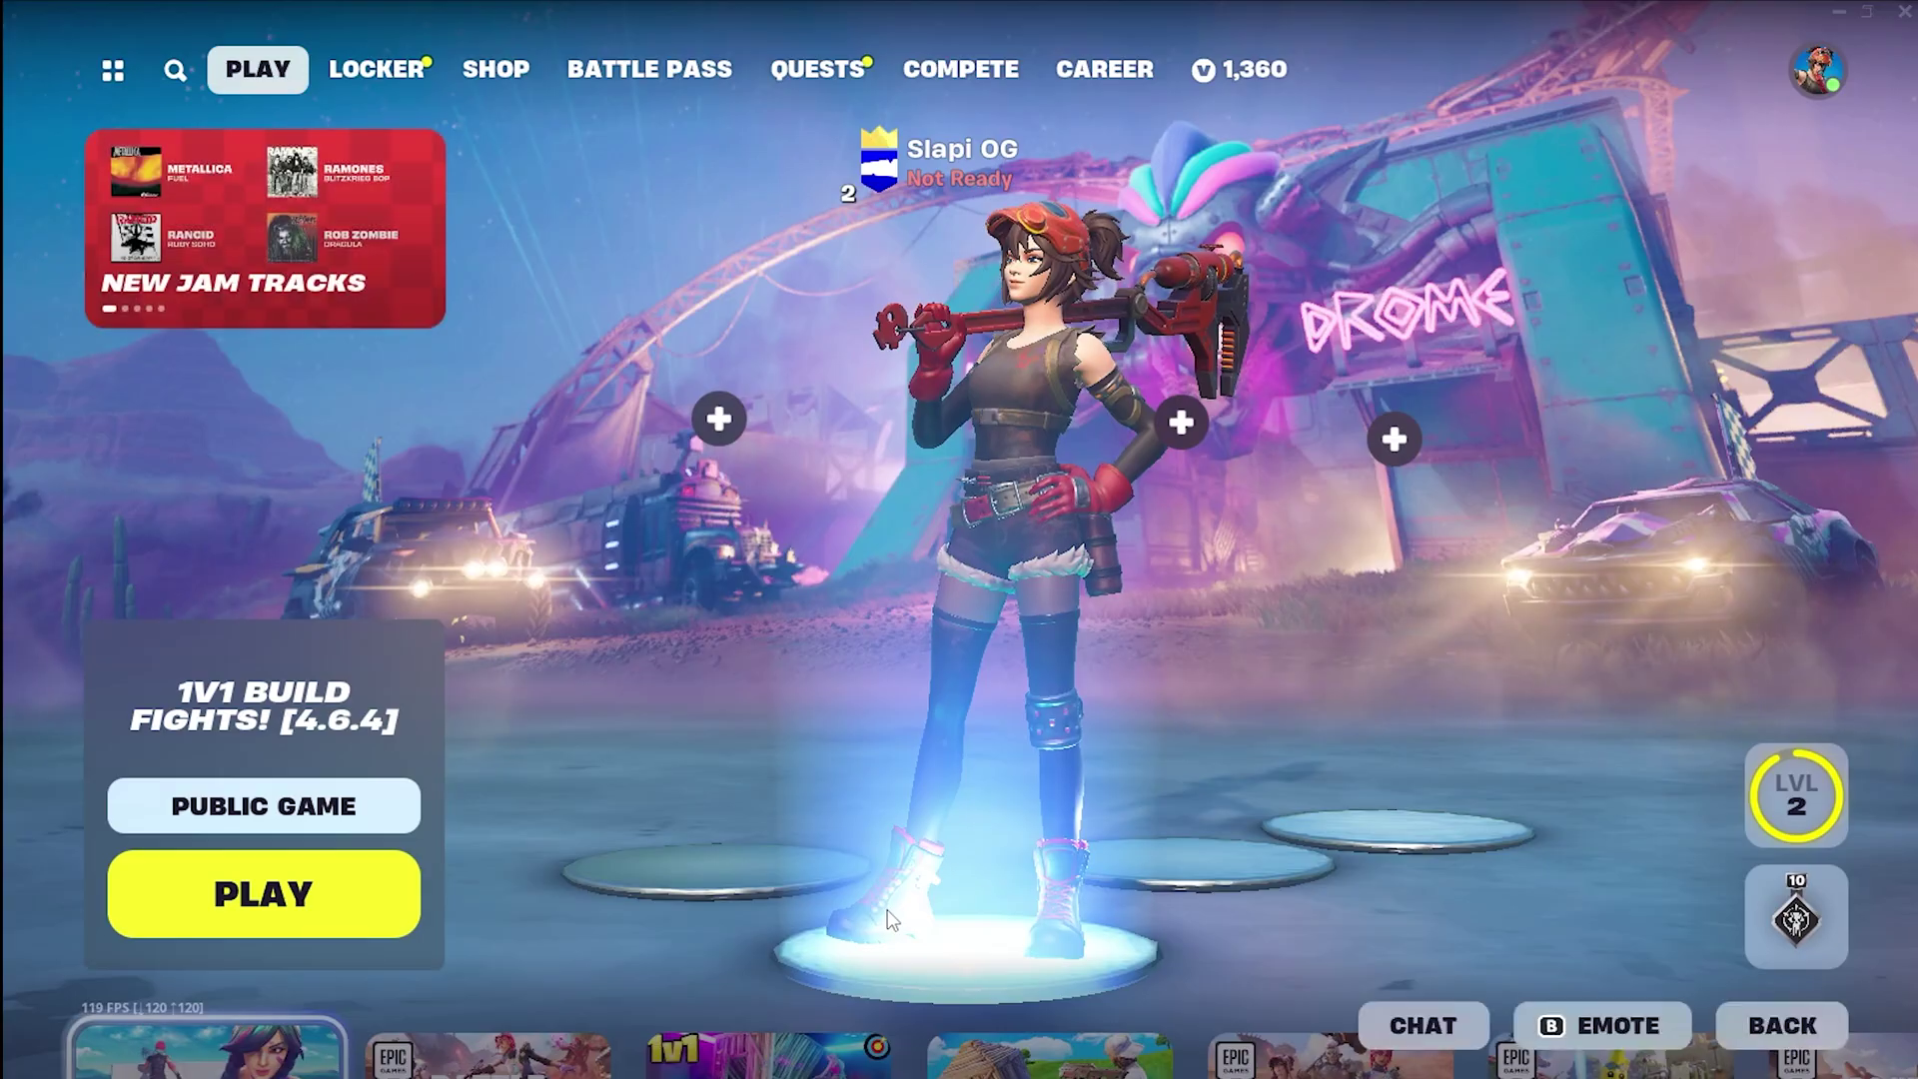
Set the privacy of 1v1 Build Fights! [4.6.4] to Private and start the match
click(345, 812)
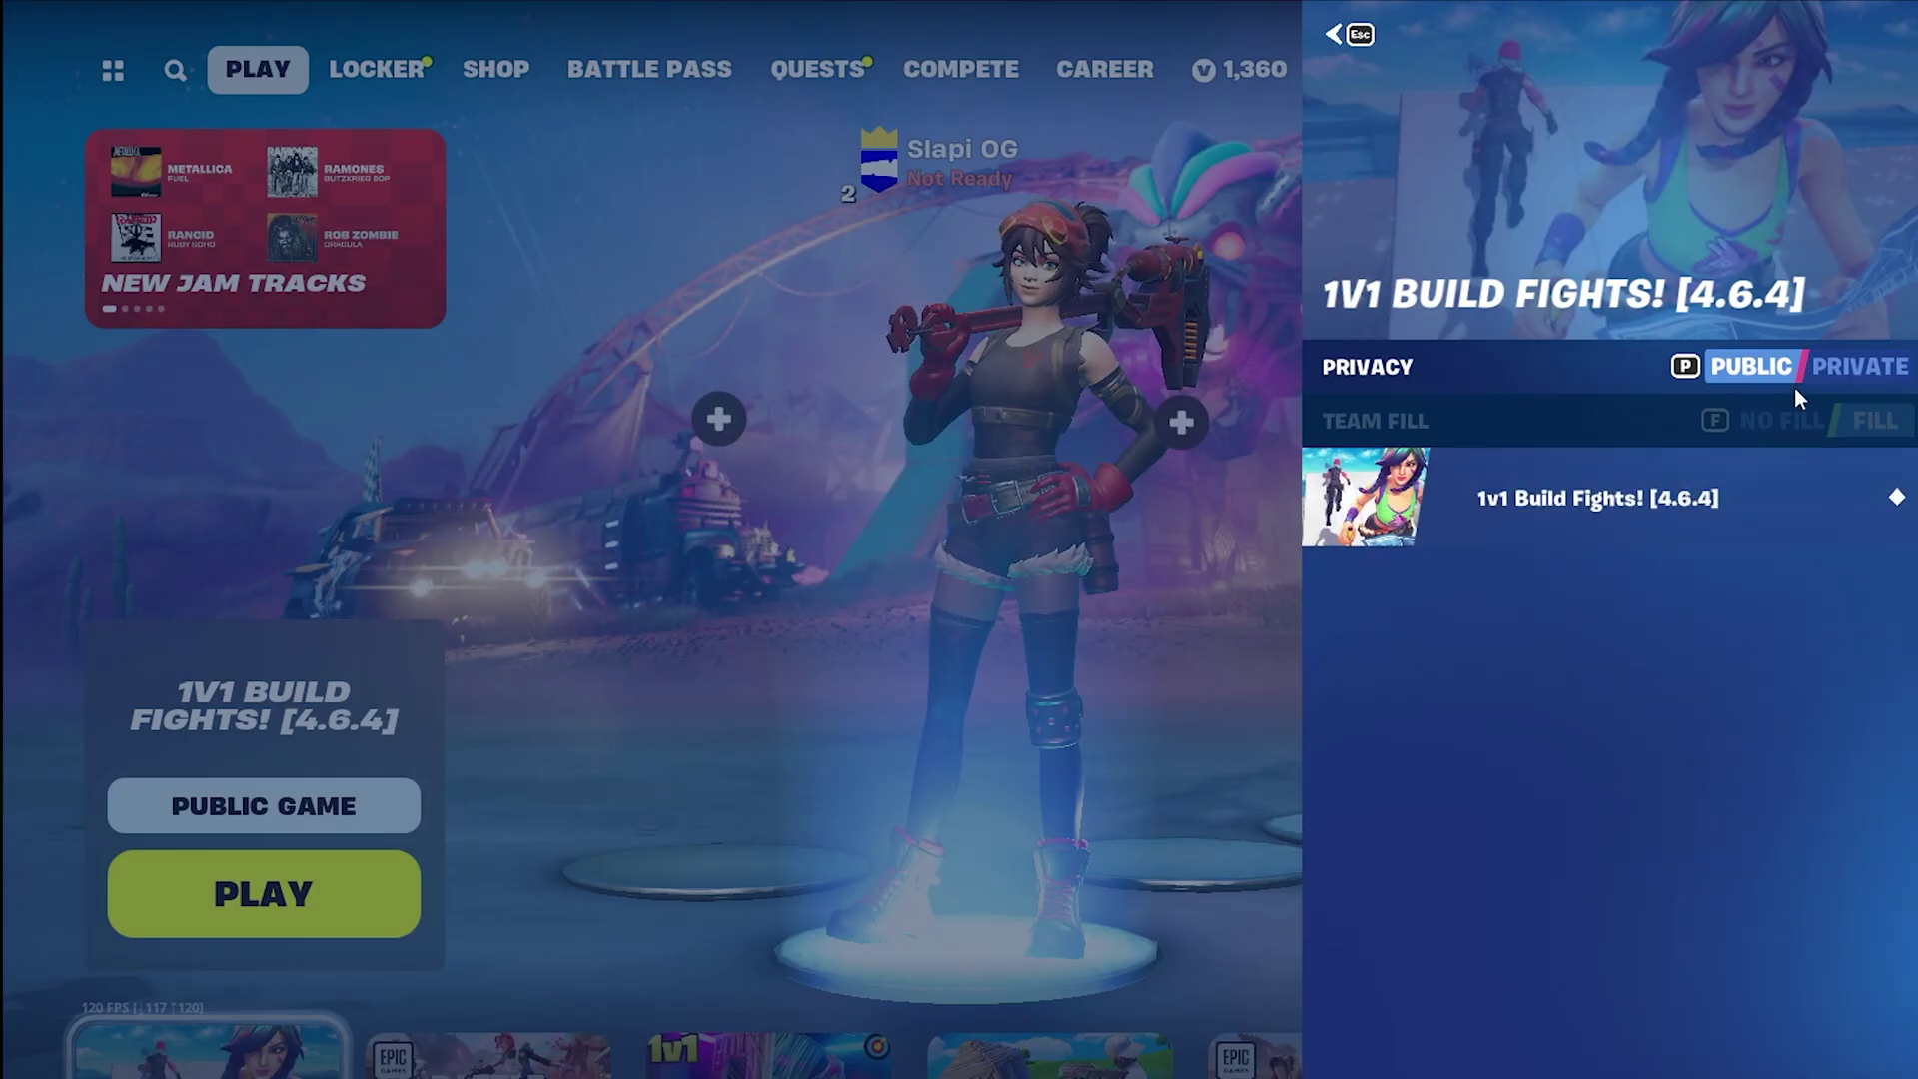
click(1849, 366)
click(274, 905)
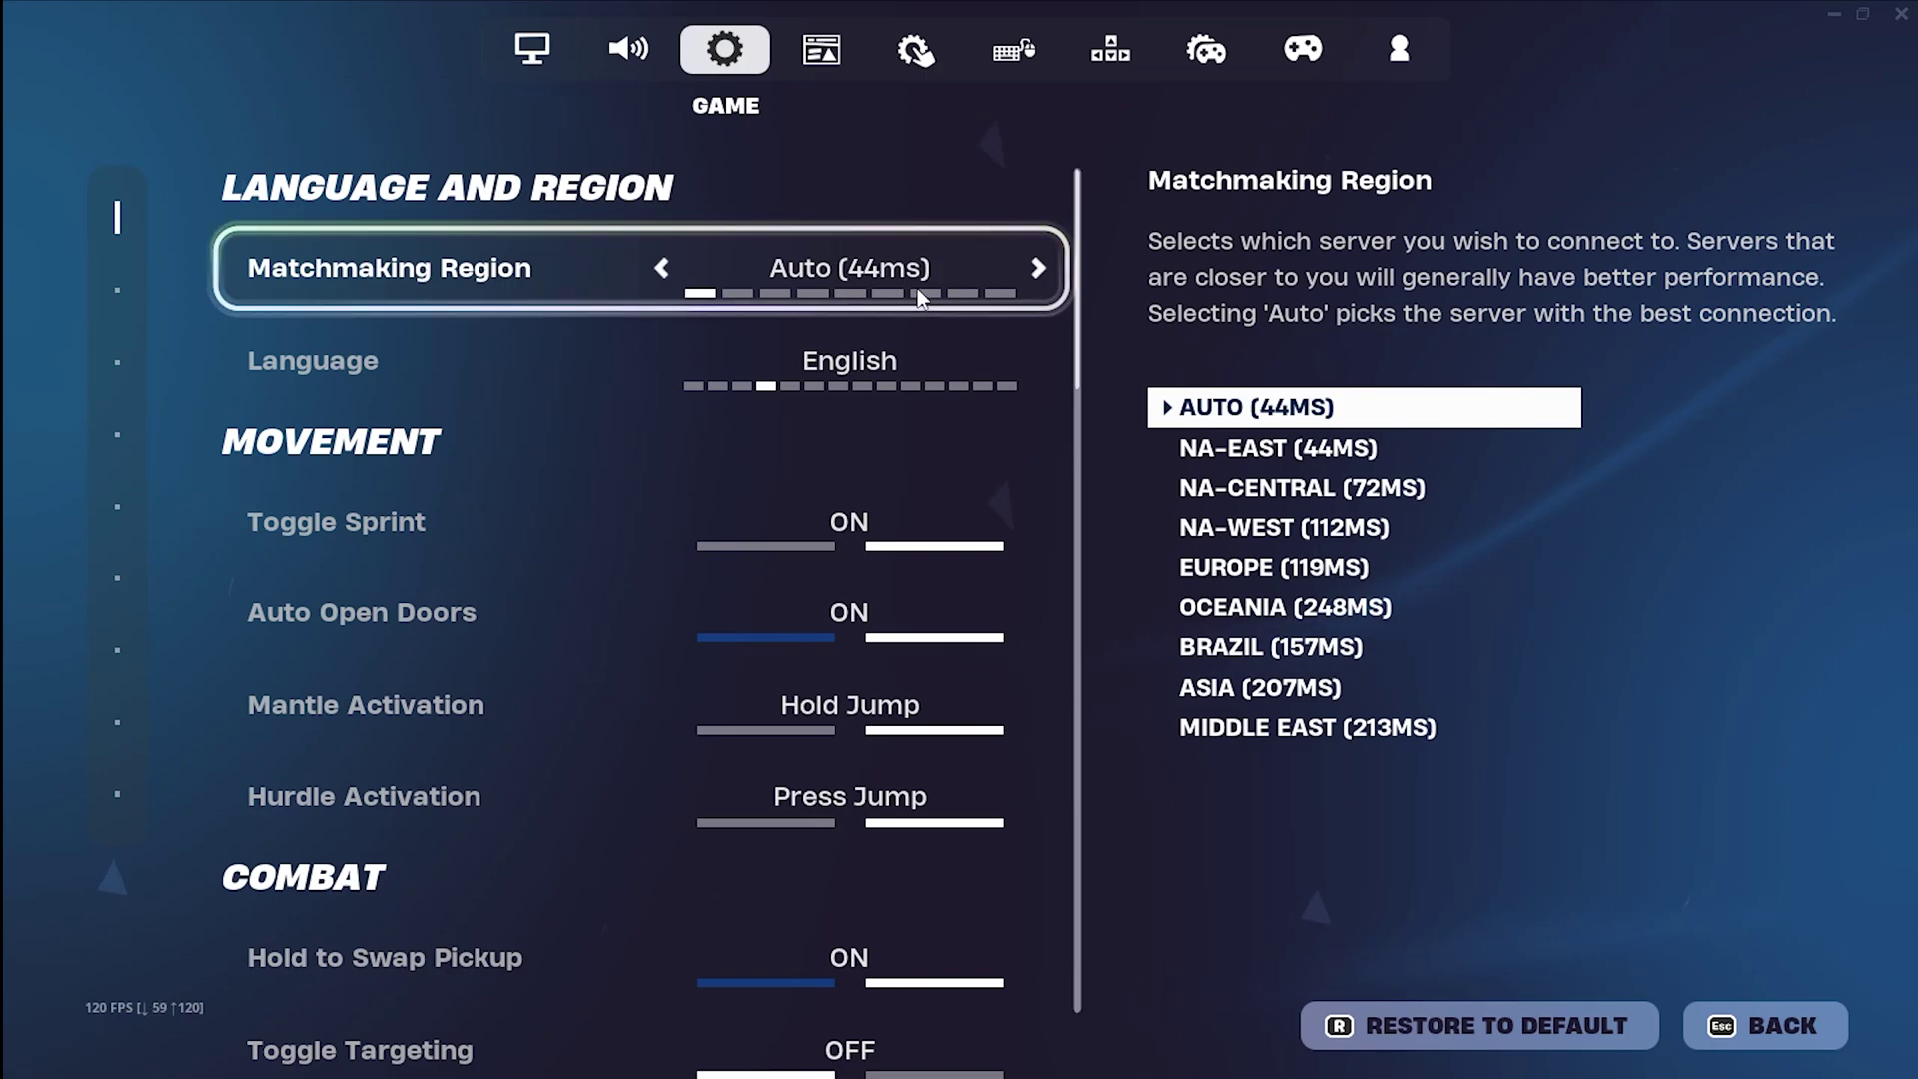
Try NA-East as the matchmaking region, restore Auto and go to the video settings
click(1029, 268)
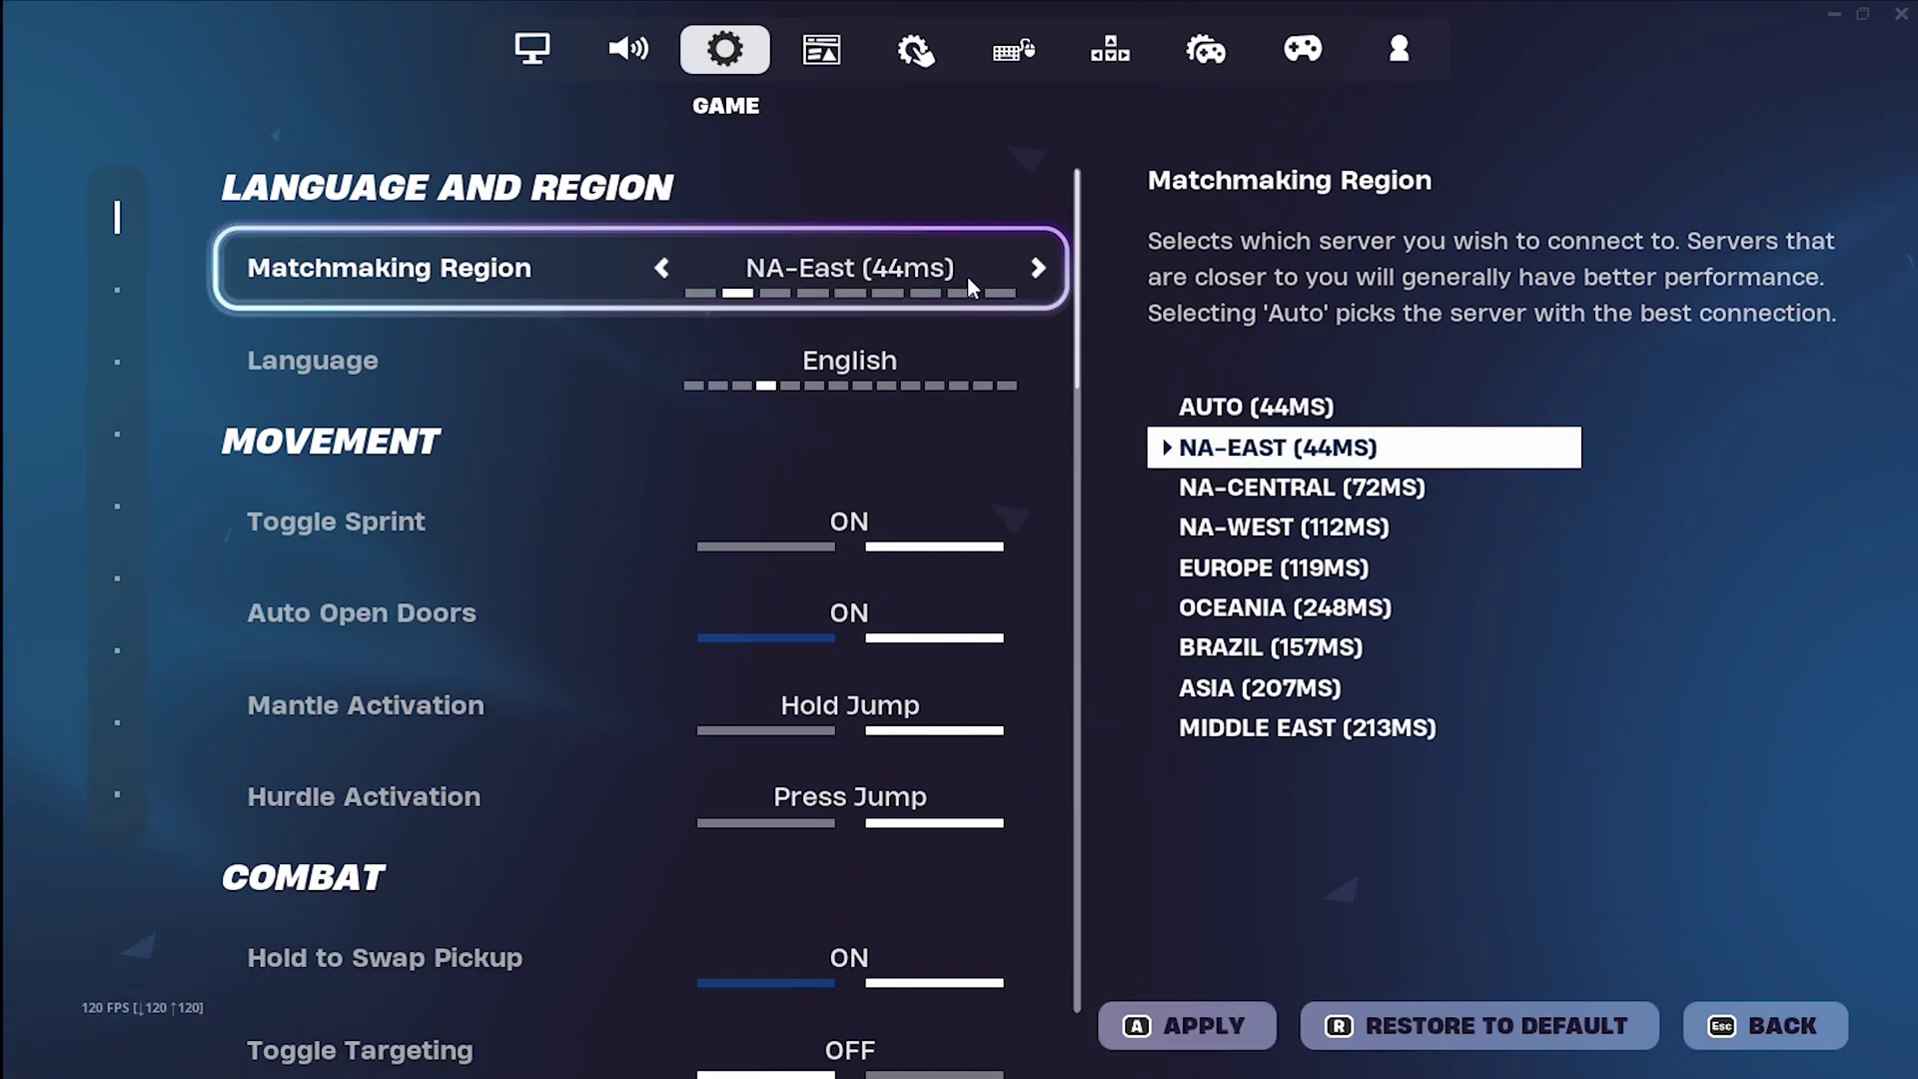
click(660, 272)
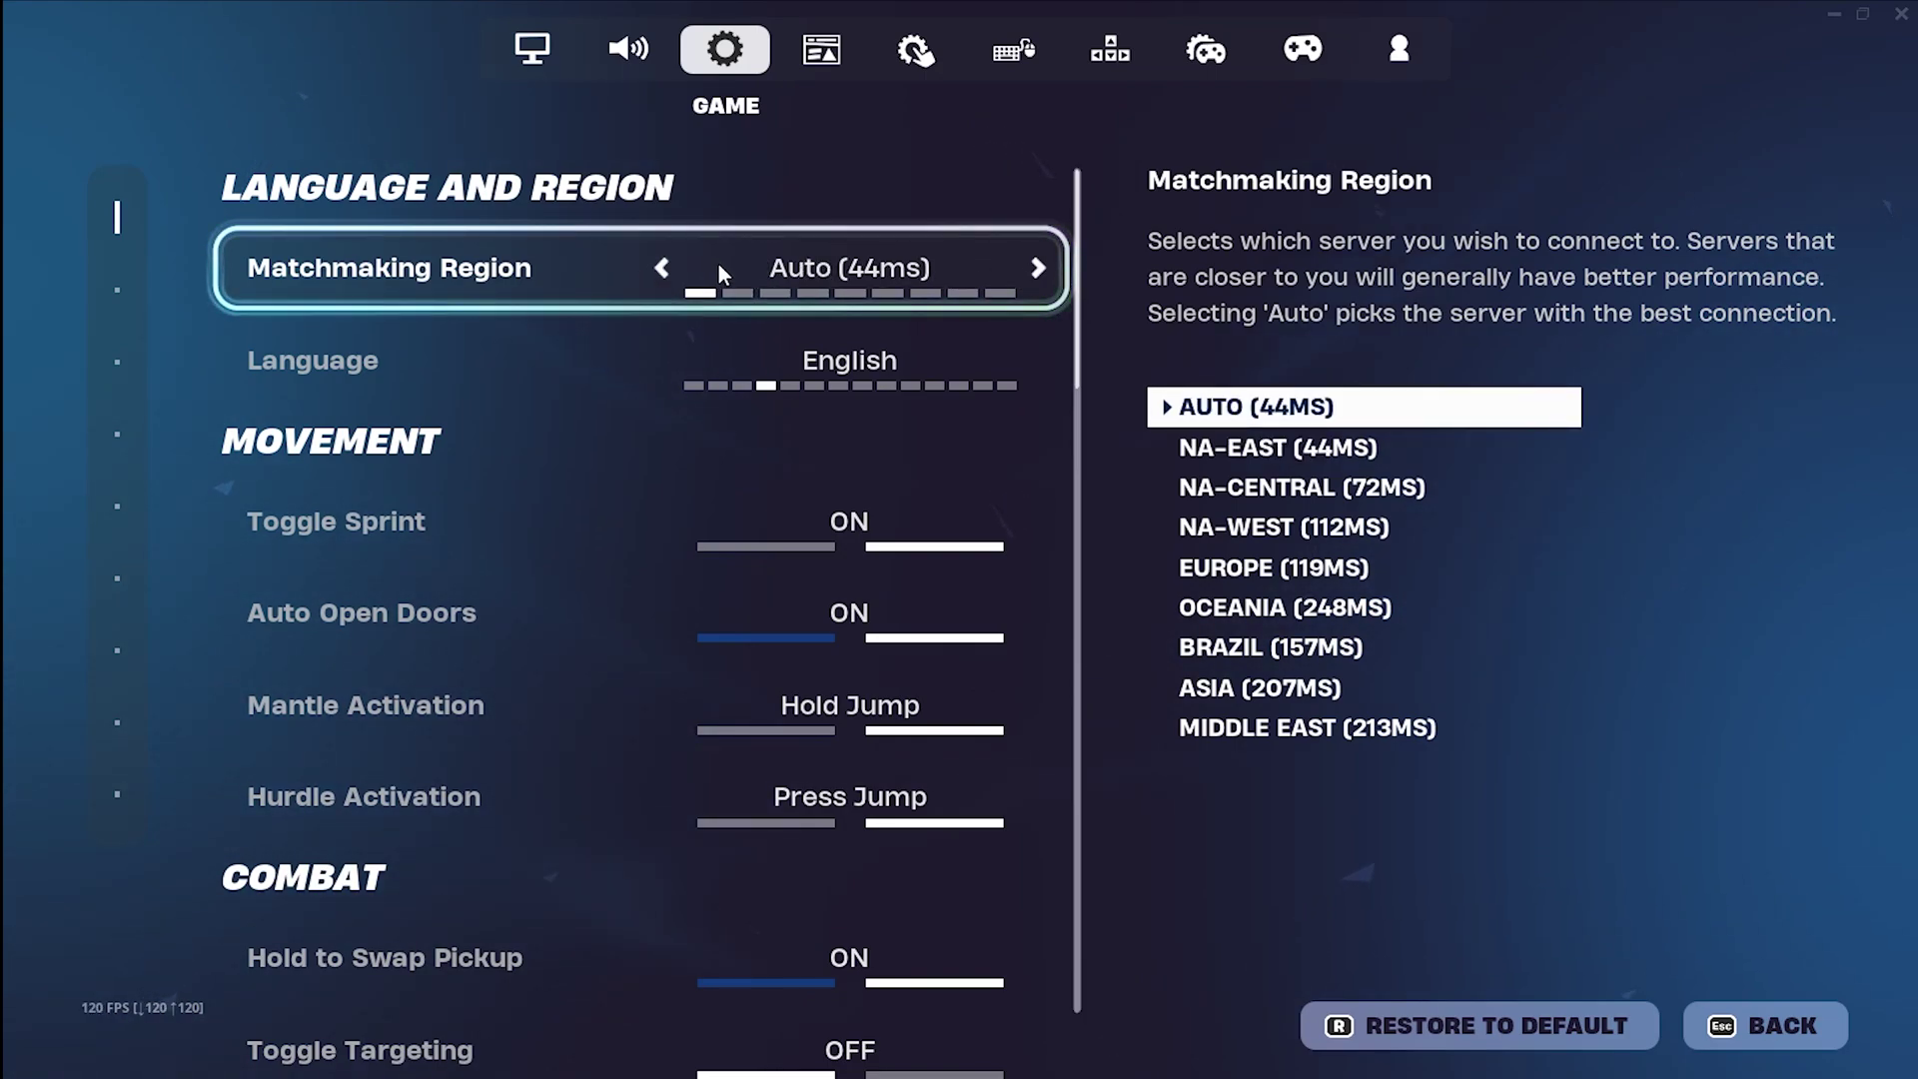
click(523, 48)
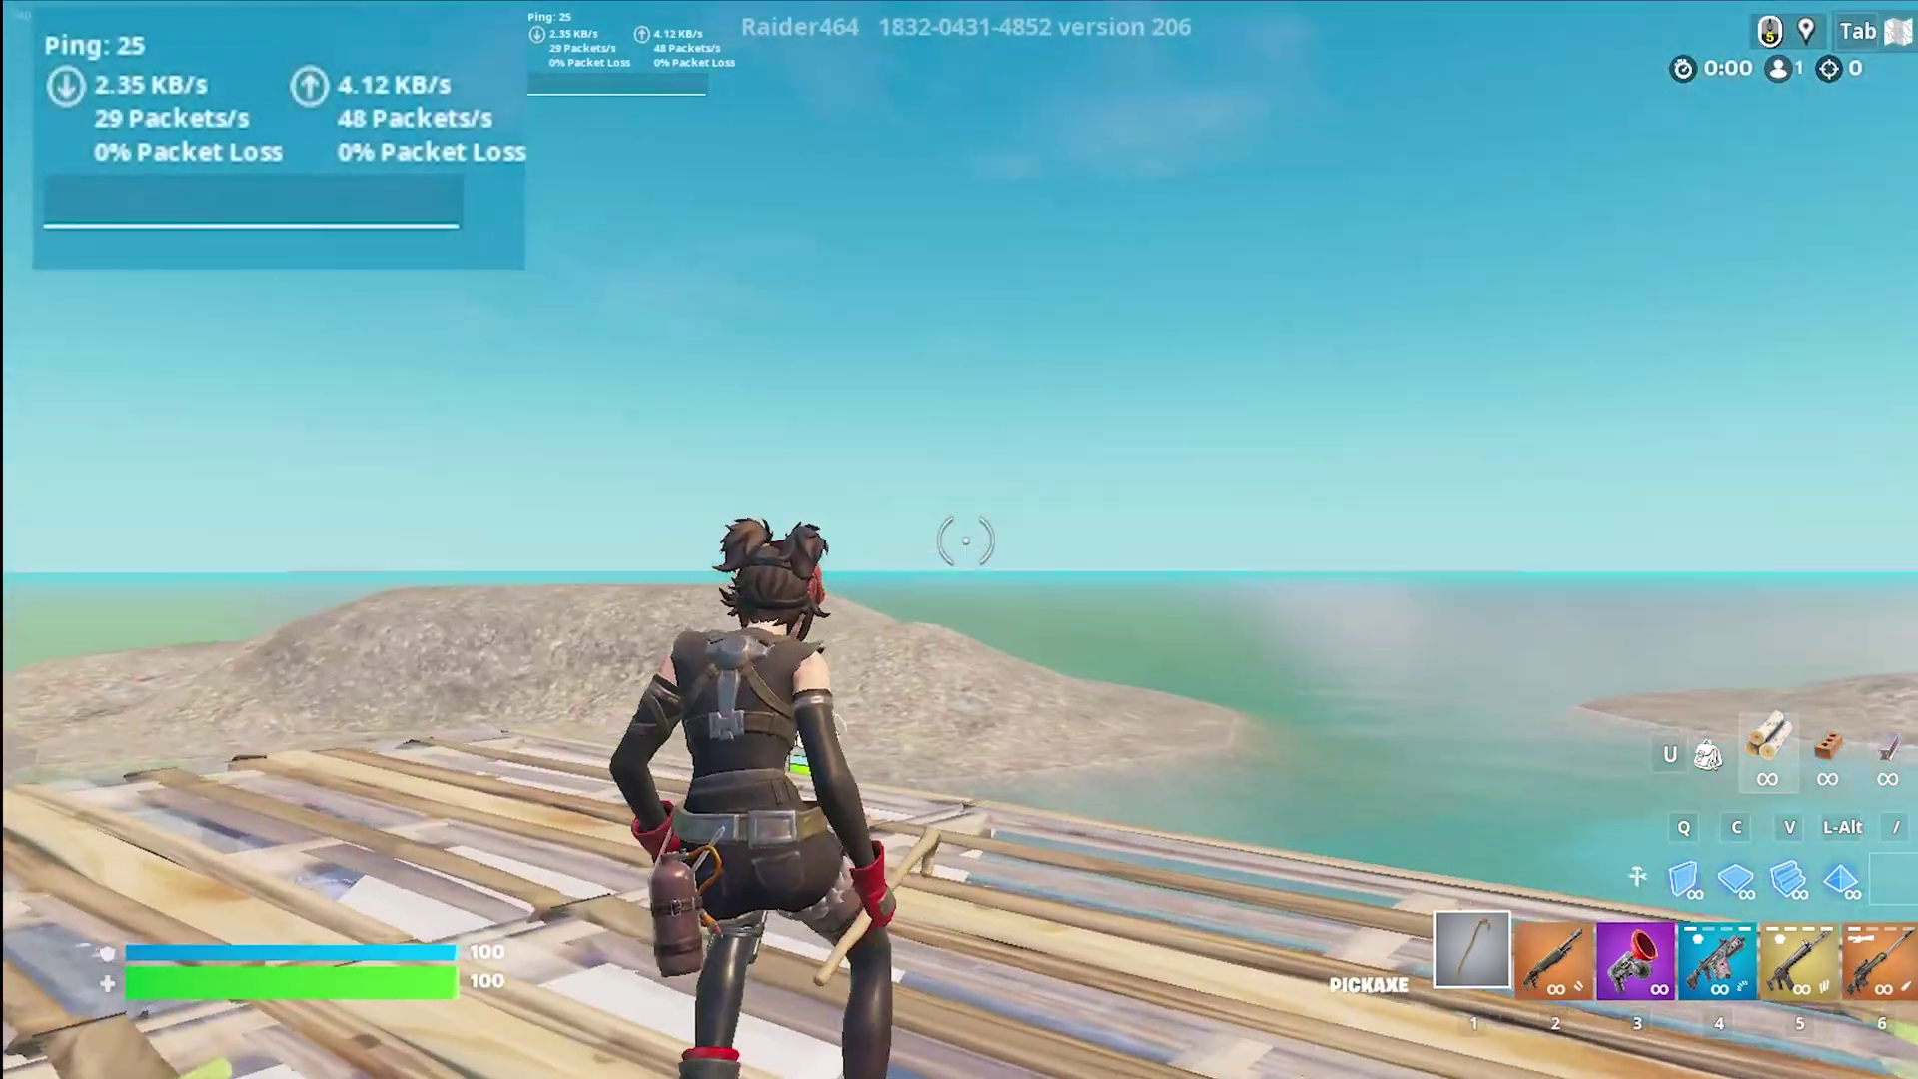
Place a wooden ramp in the match and open Fortnite's game settings
key(v)
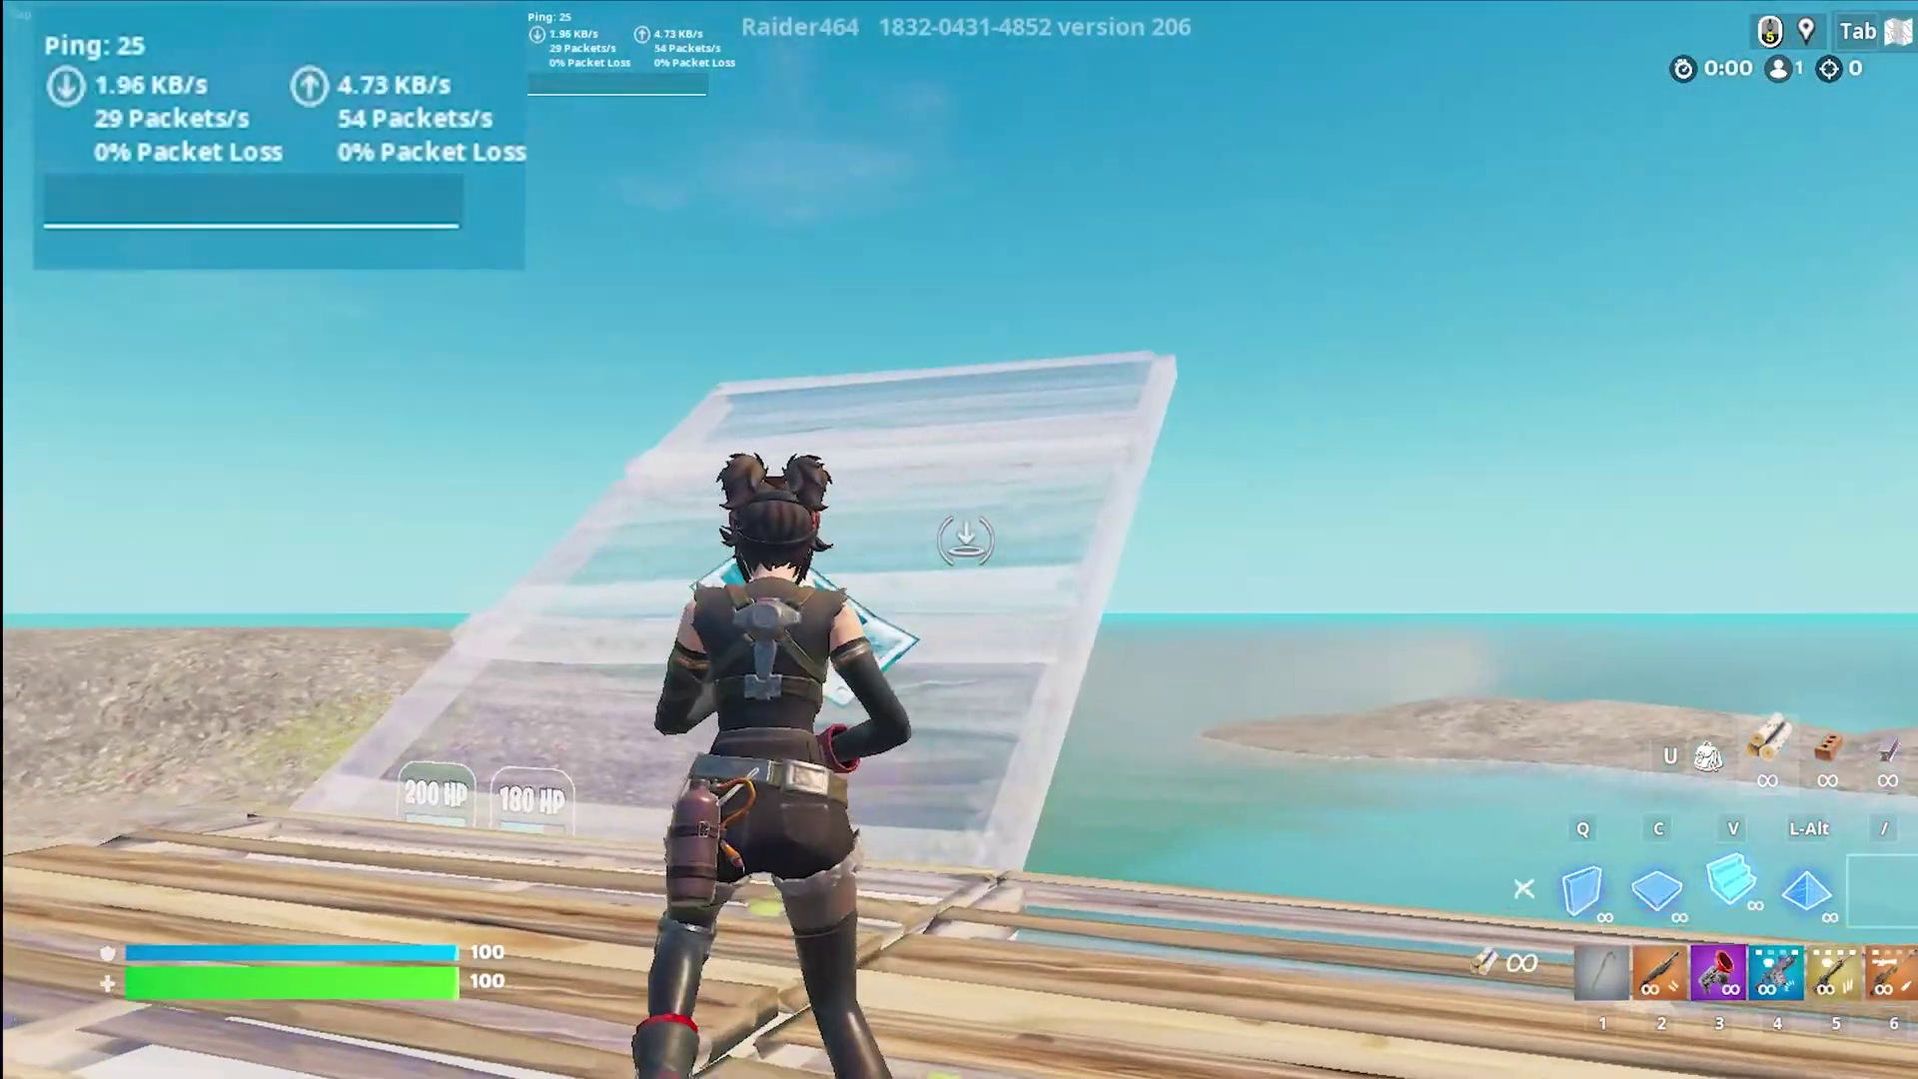
click(965, 541)
key(Escape)
key(Escape)
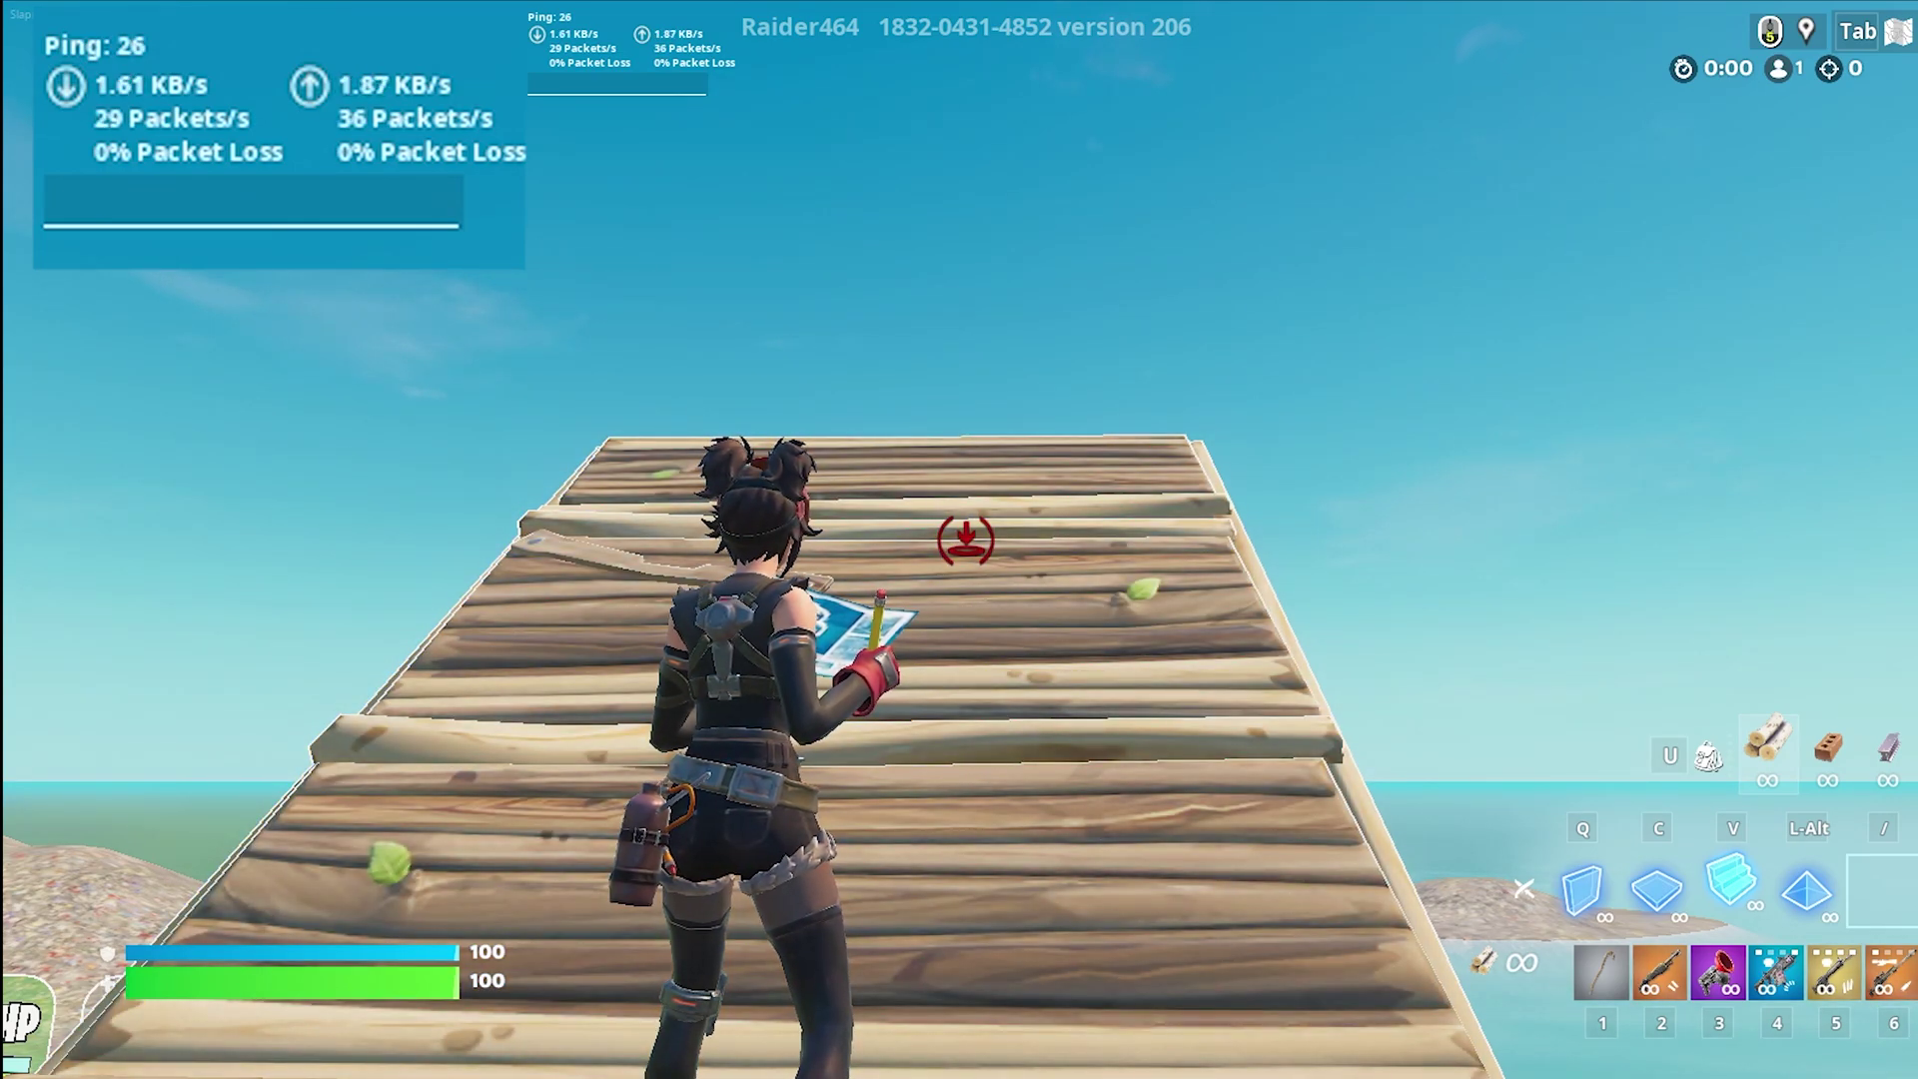
key(Escape)
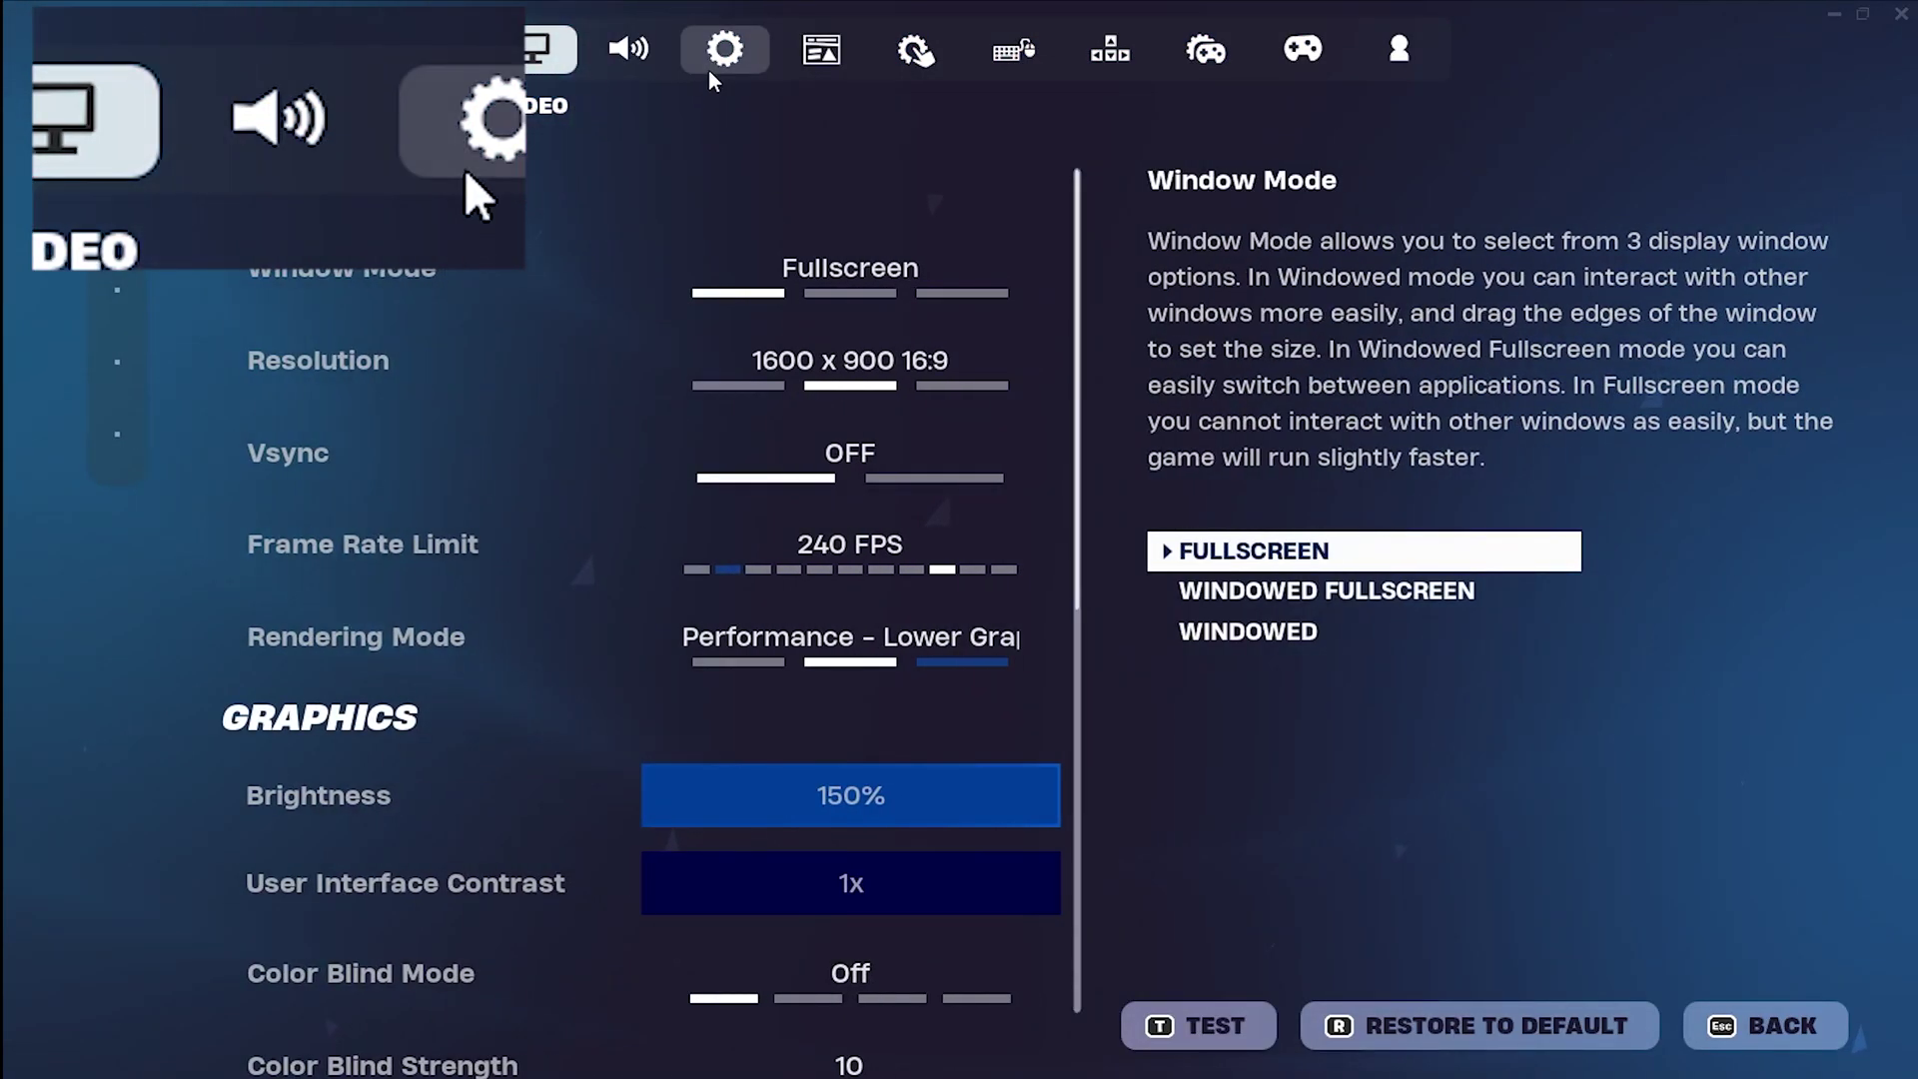
click(709, 70)
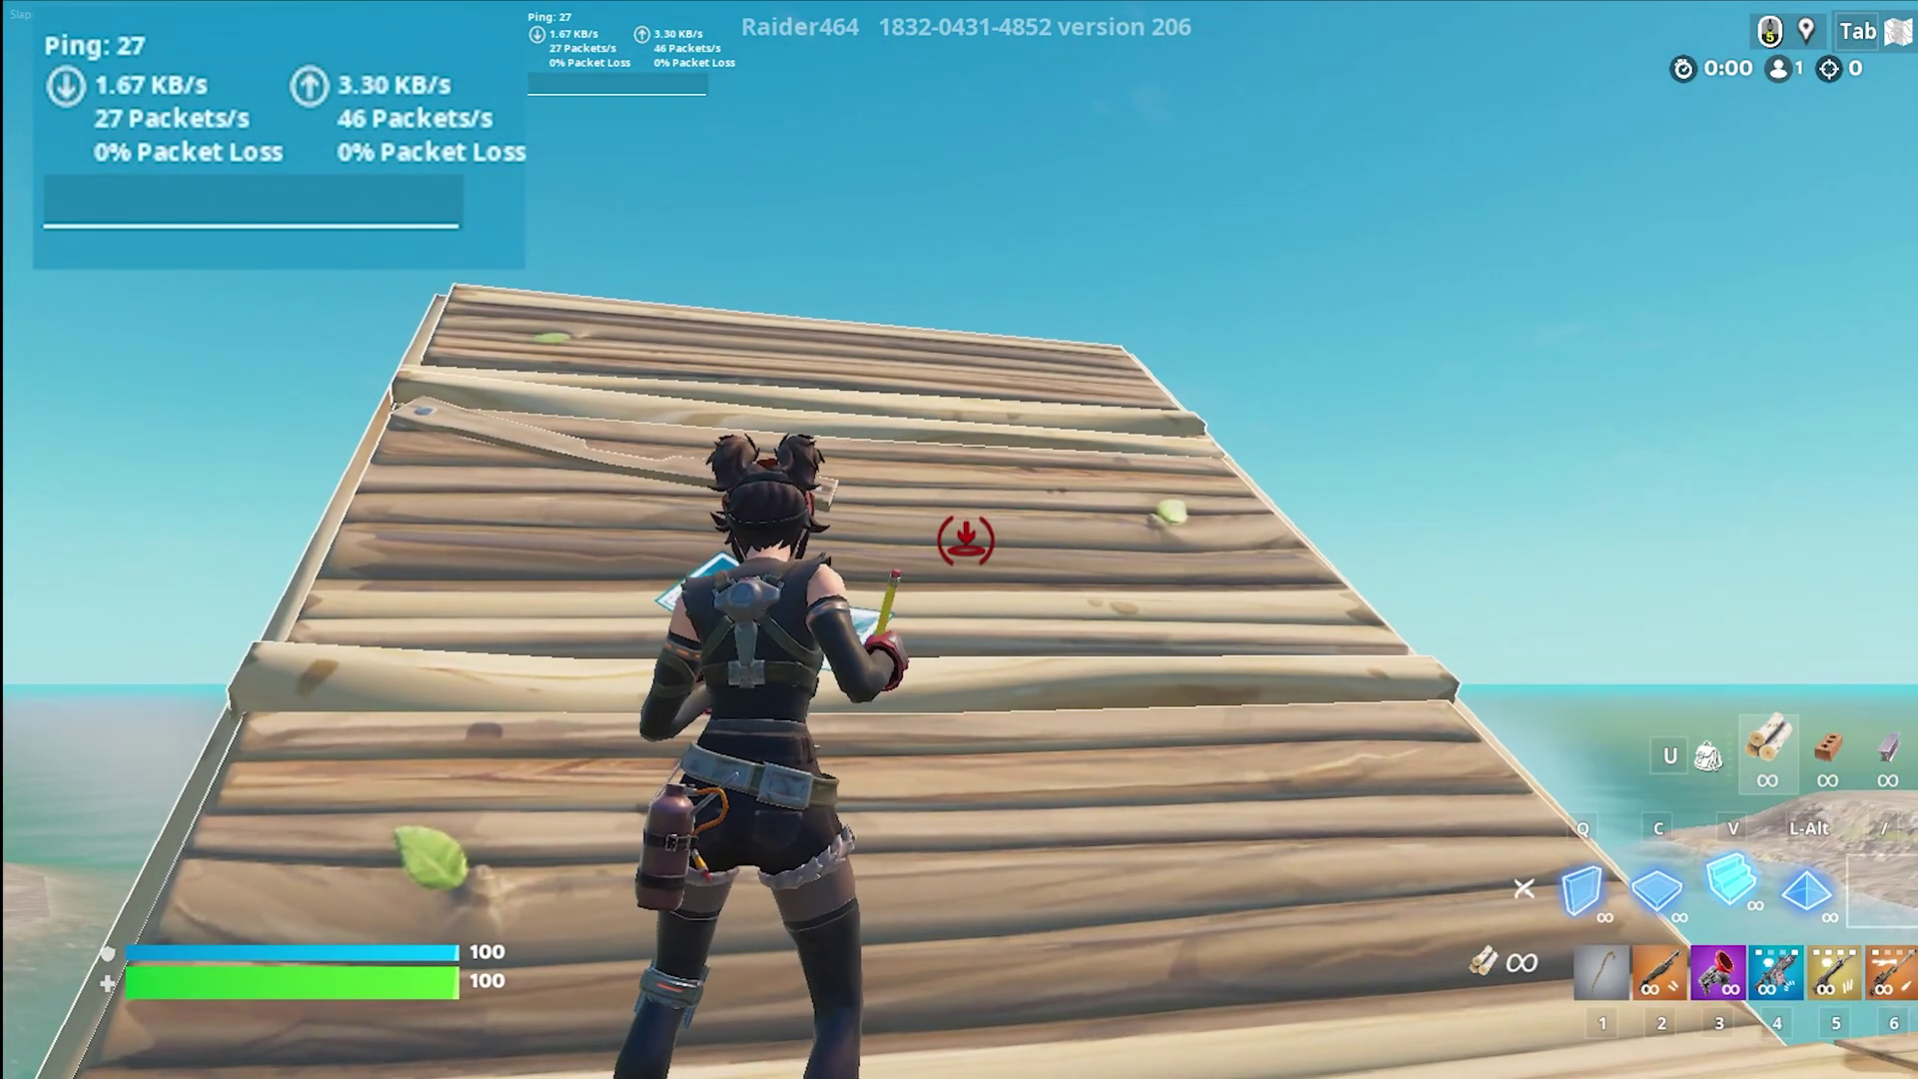
Switch to NoPing, check the Fortnite game statistics for ping and return to the match
key(alt)
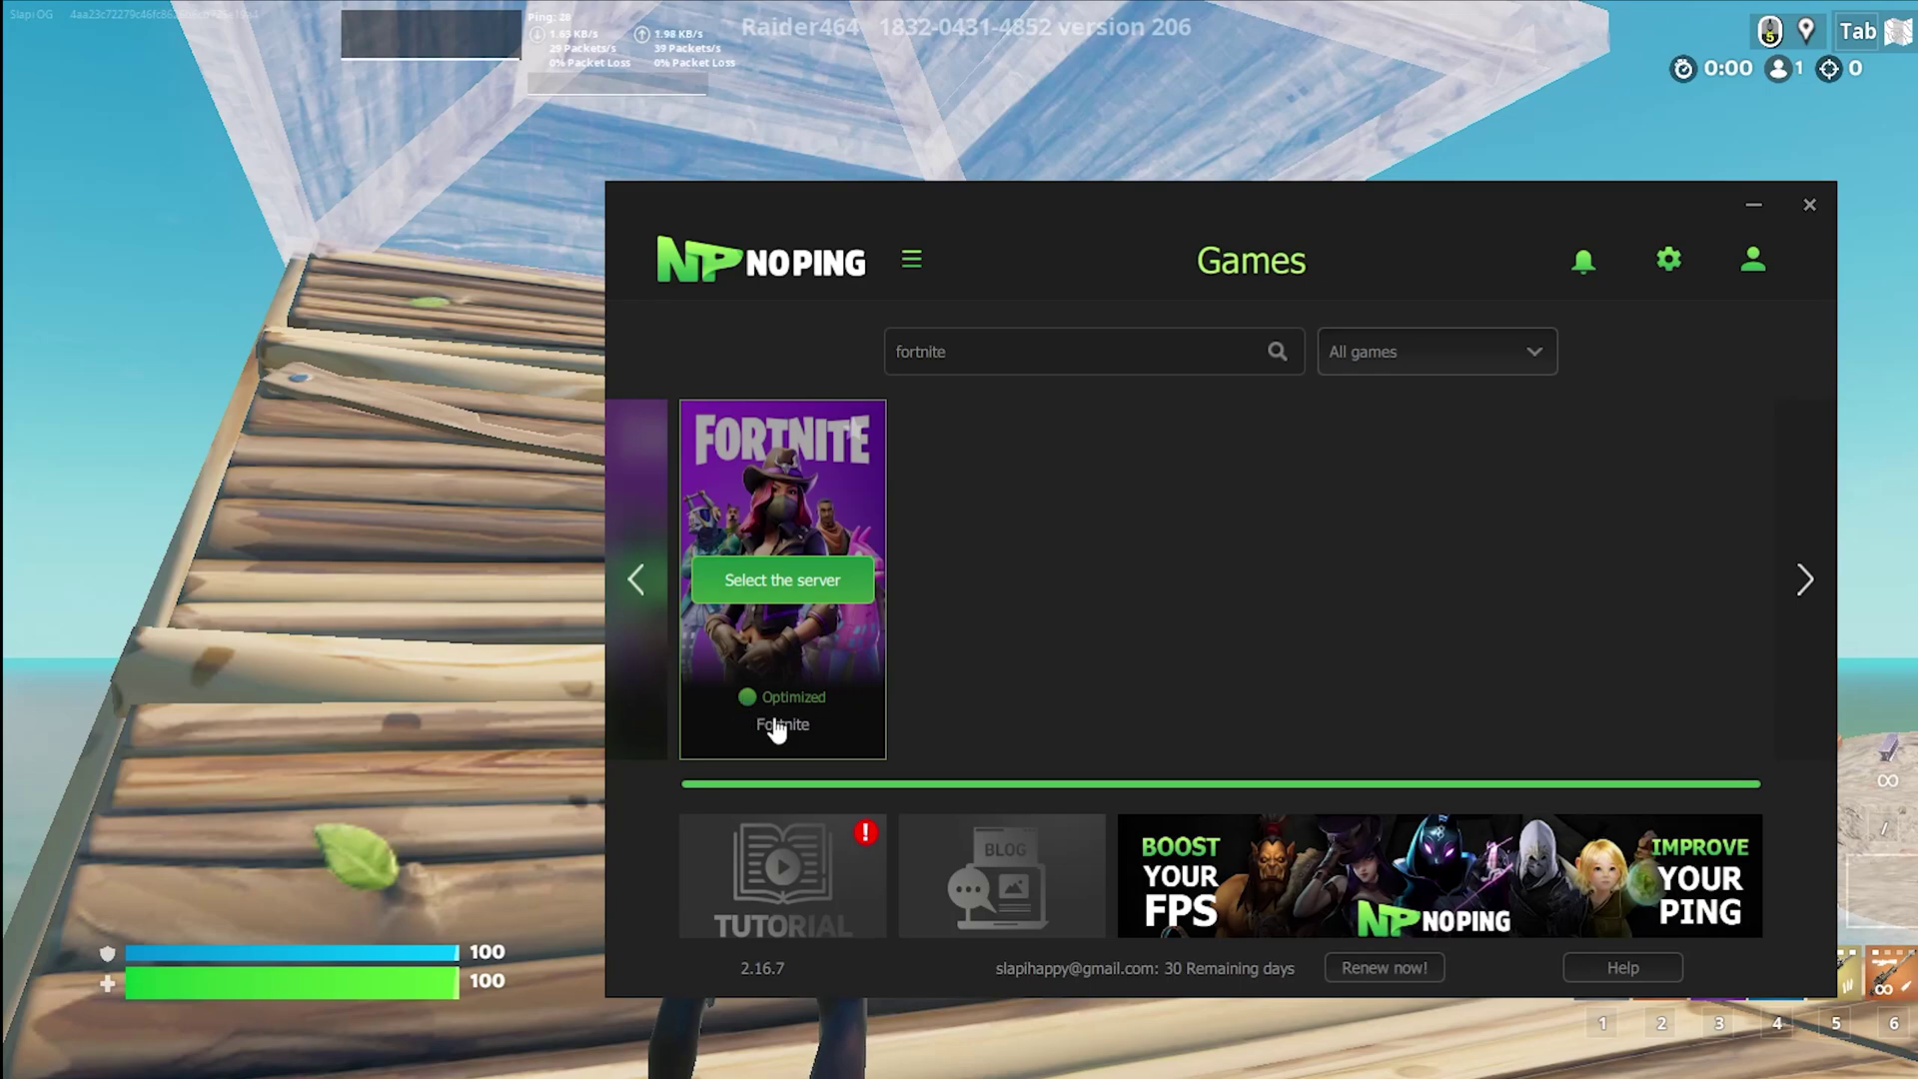
click(777, 699)
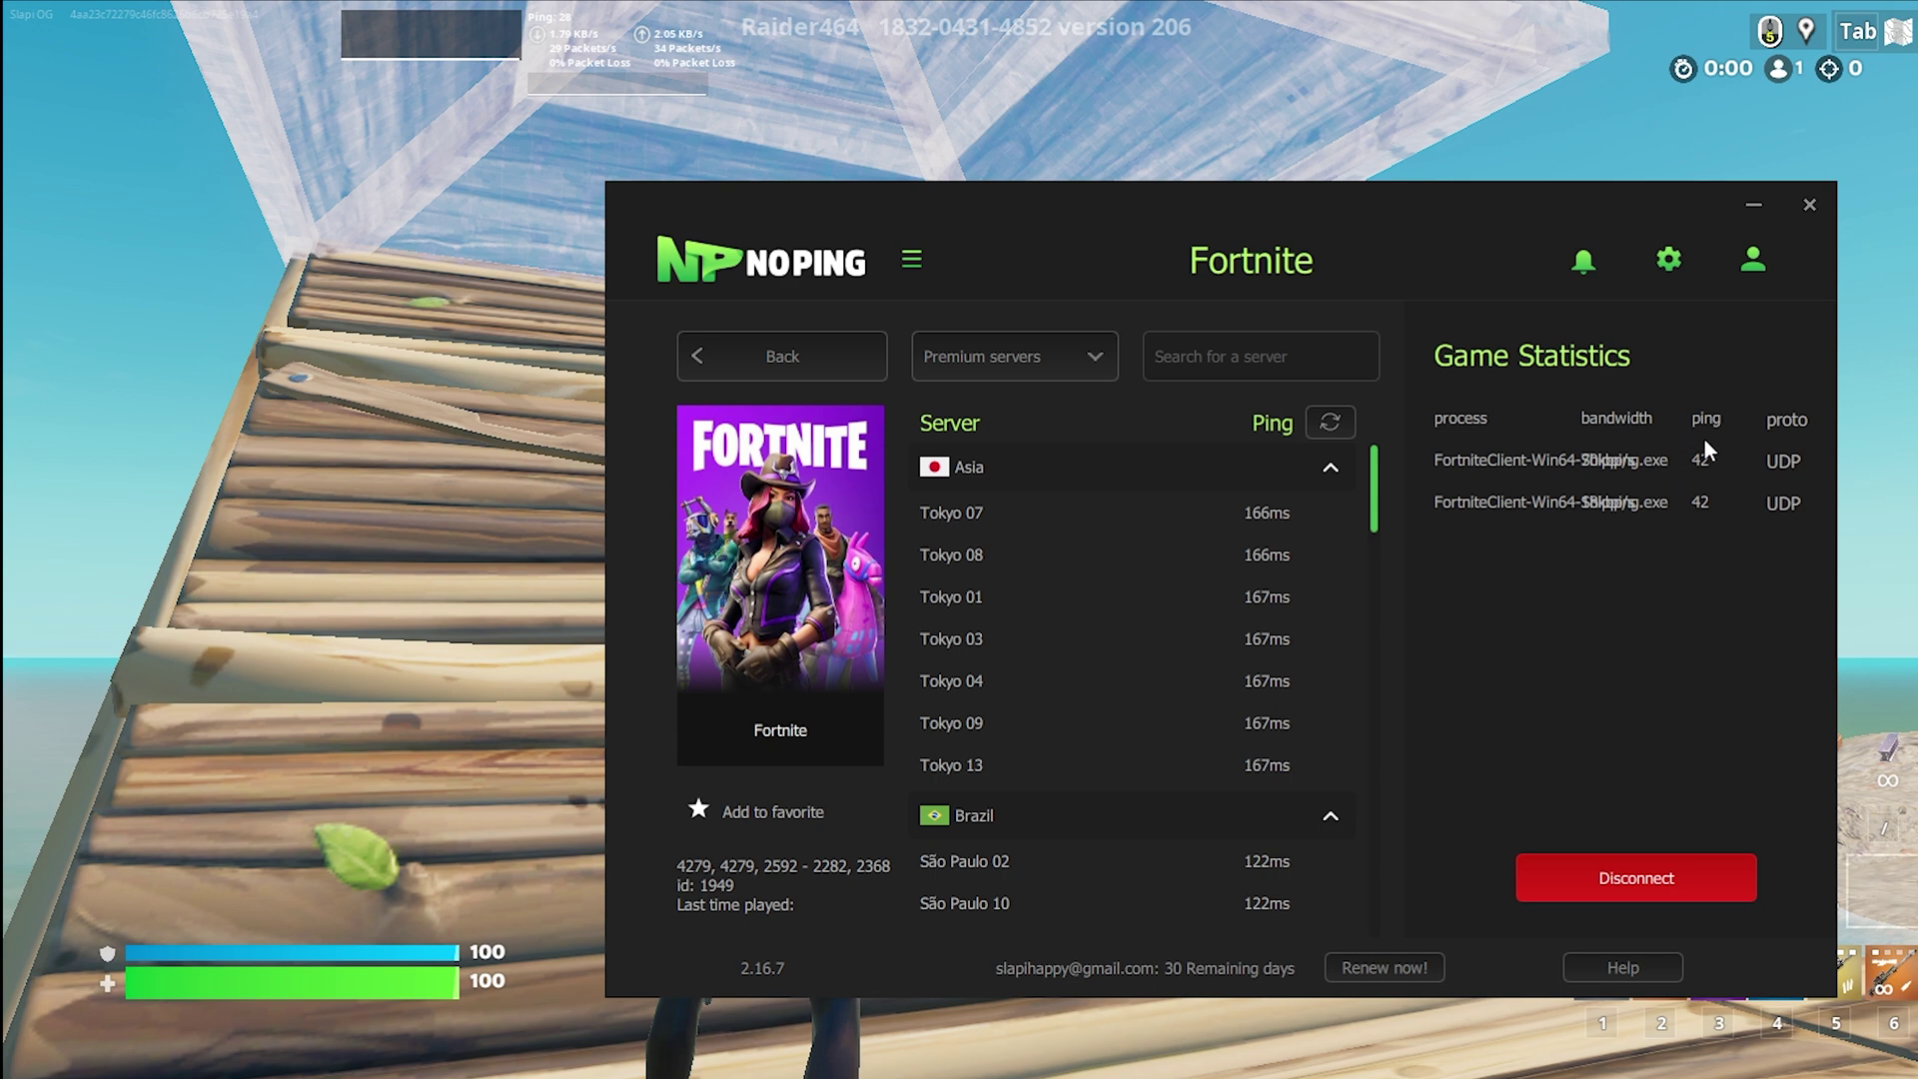
drag(1155, 188, 1063, 387)
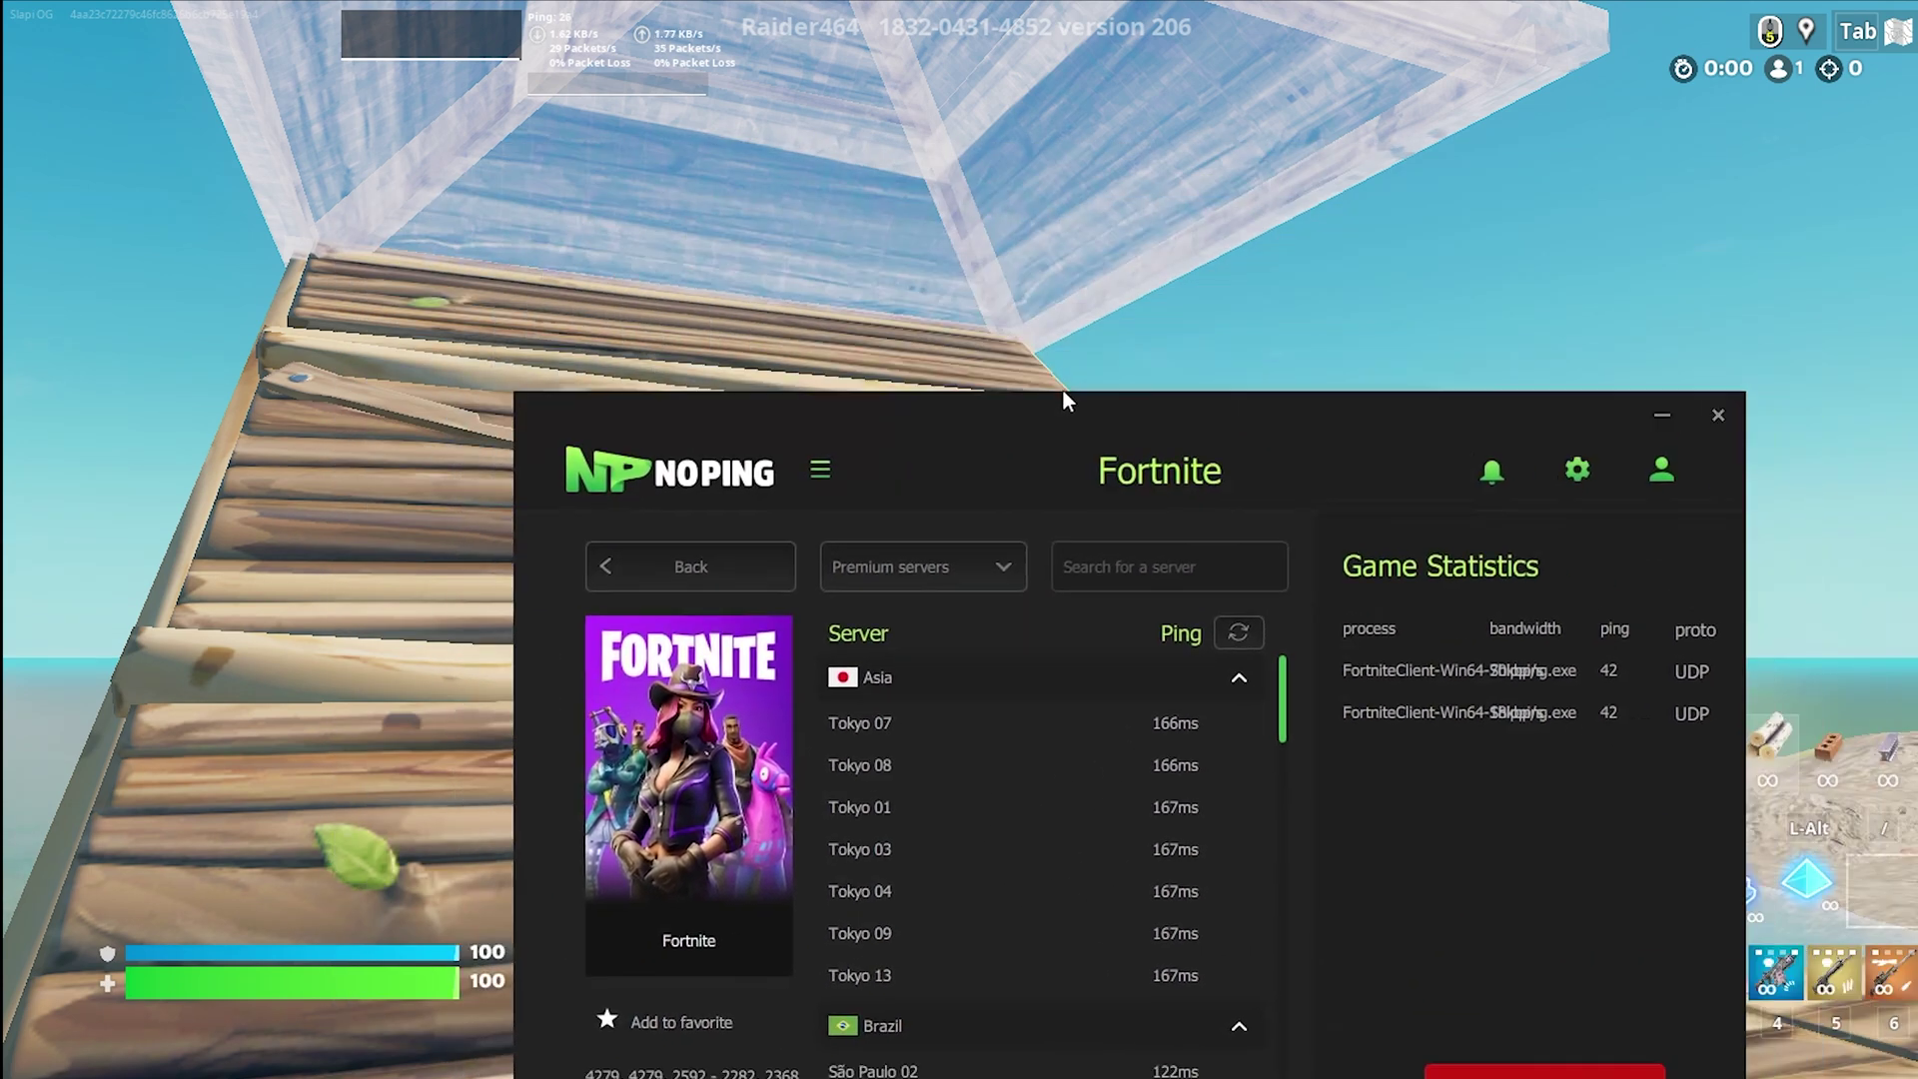
click(1065, 314)
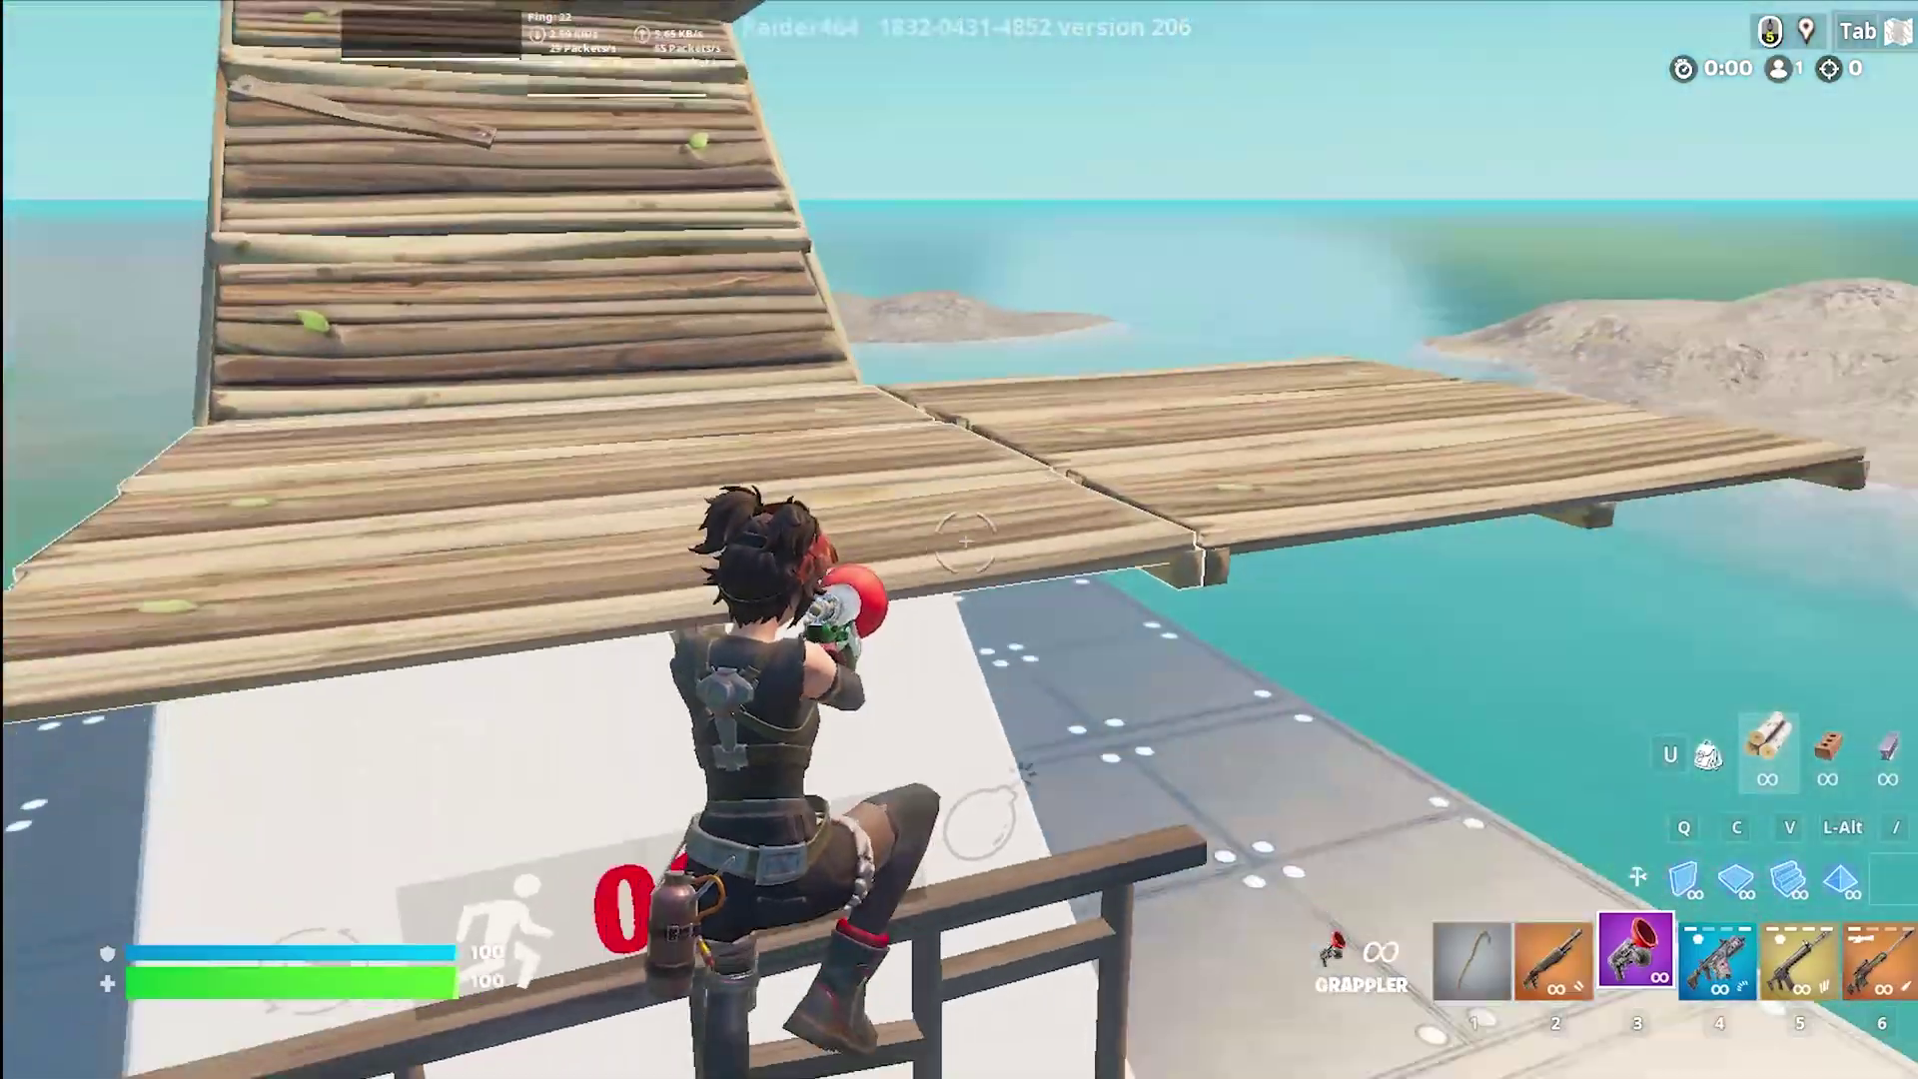
Build upward in the match with wooden ramps, a cone and a wall, editing the pieces while climbing
key(v)
click(965, 542)
key(alt)
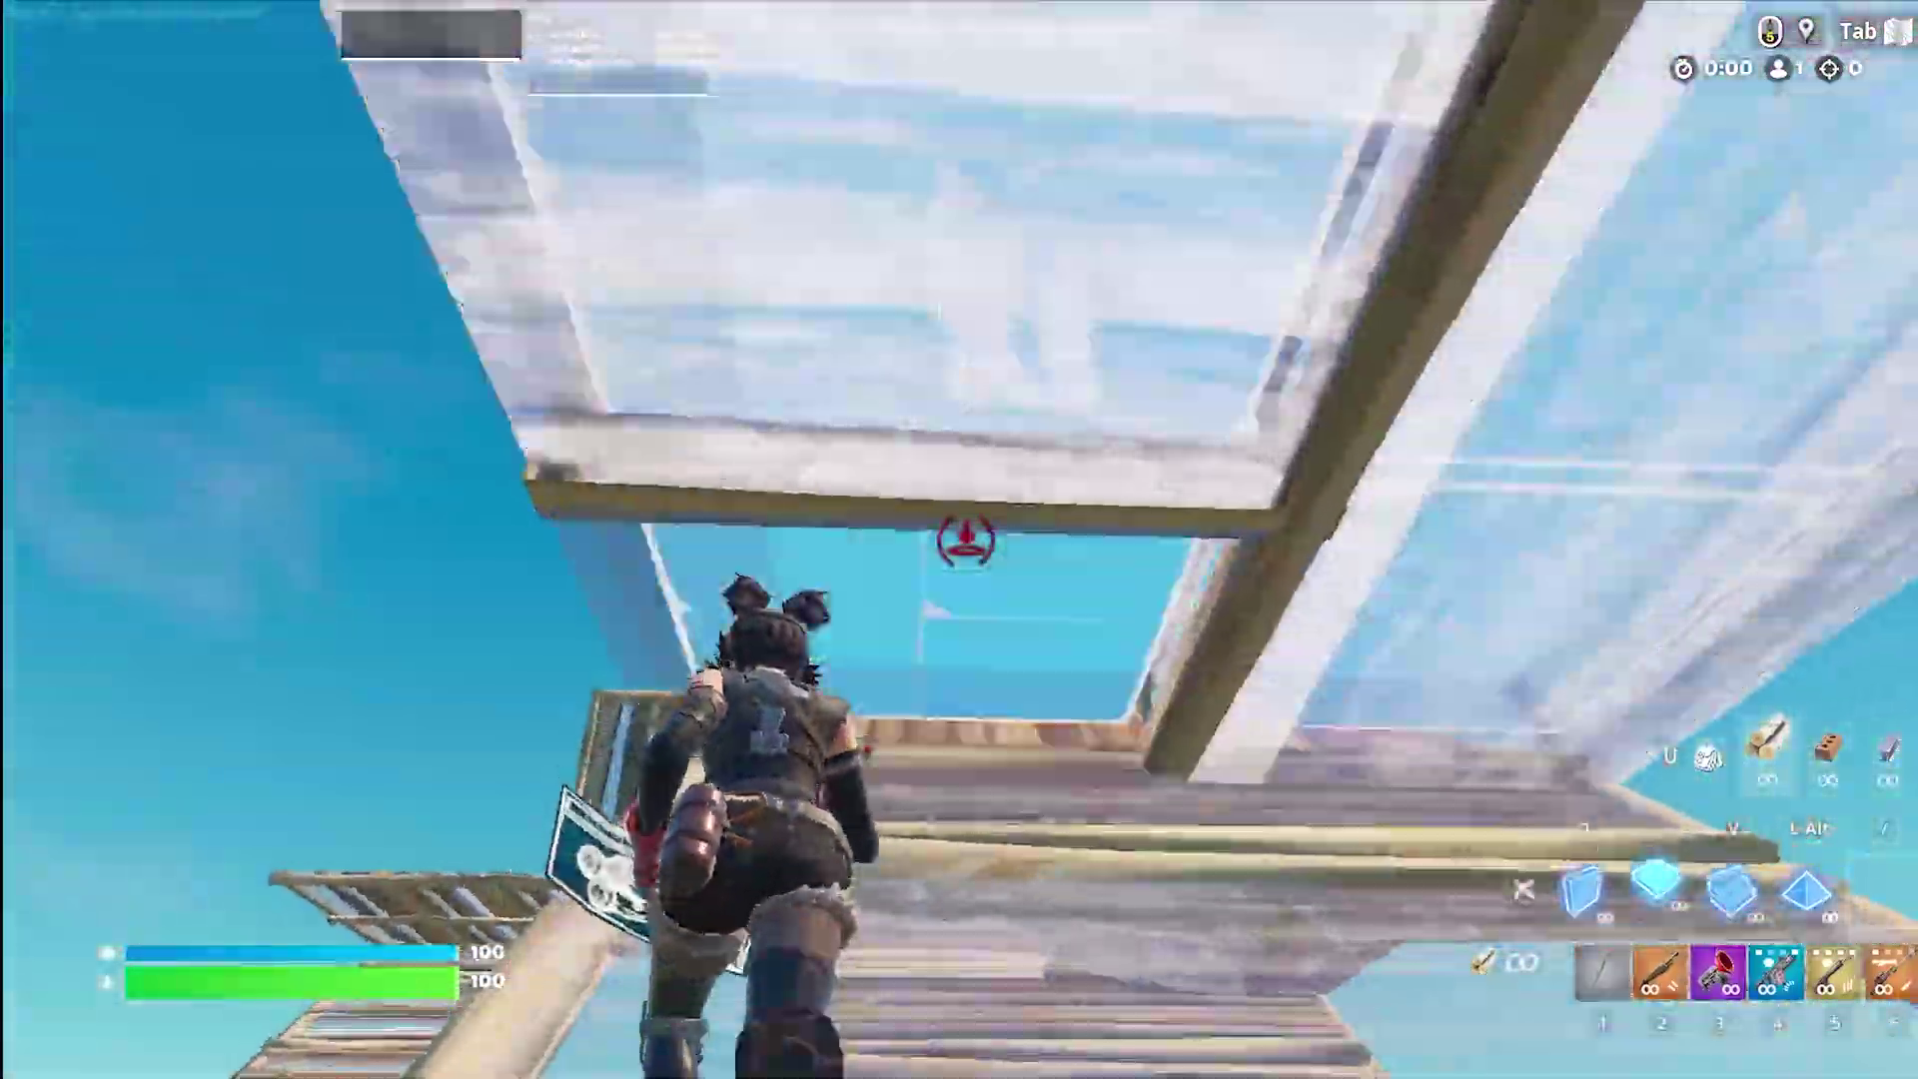
key(g)
click(966, 542)
key(q)
key(g)
click(965, 541)
key(g)
key(v)
click(965, 541)
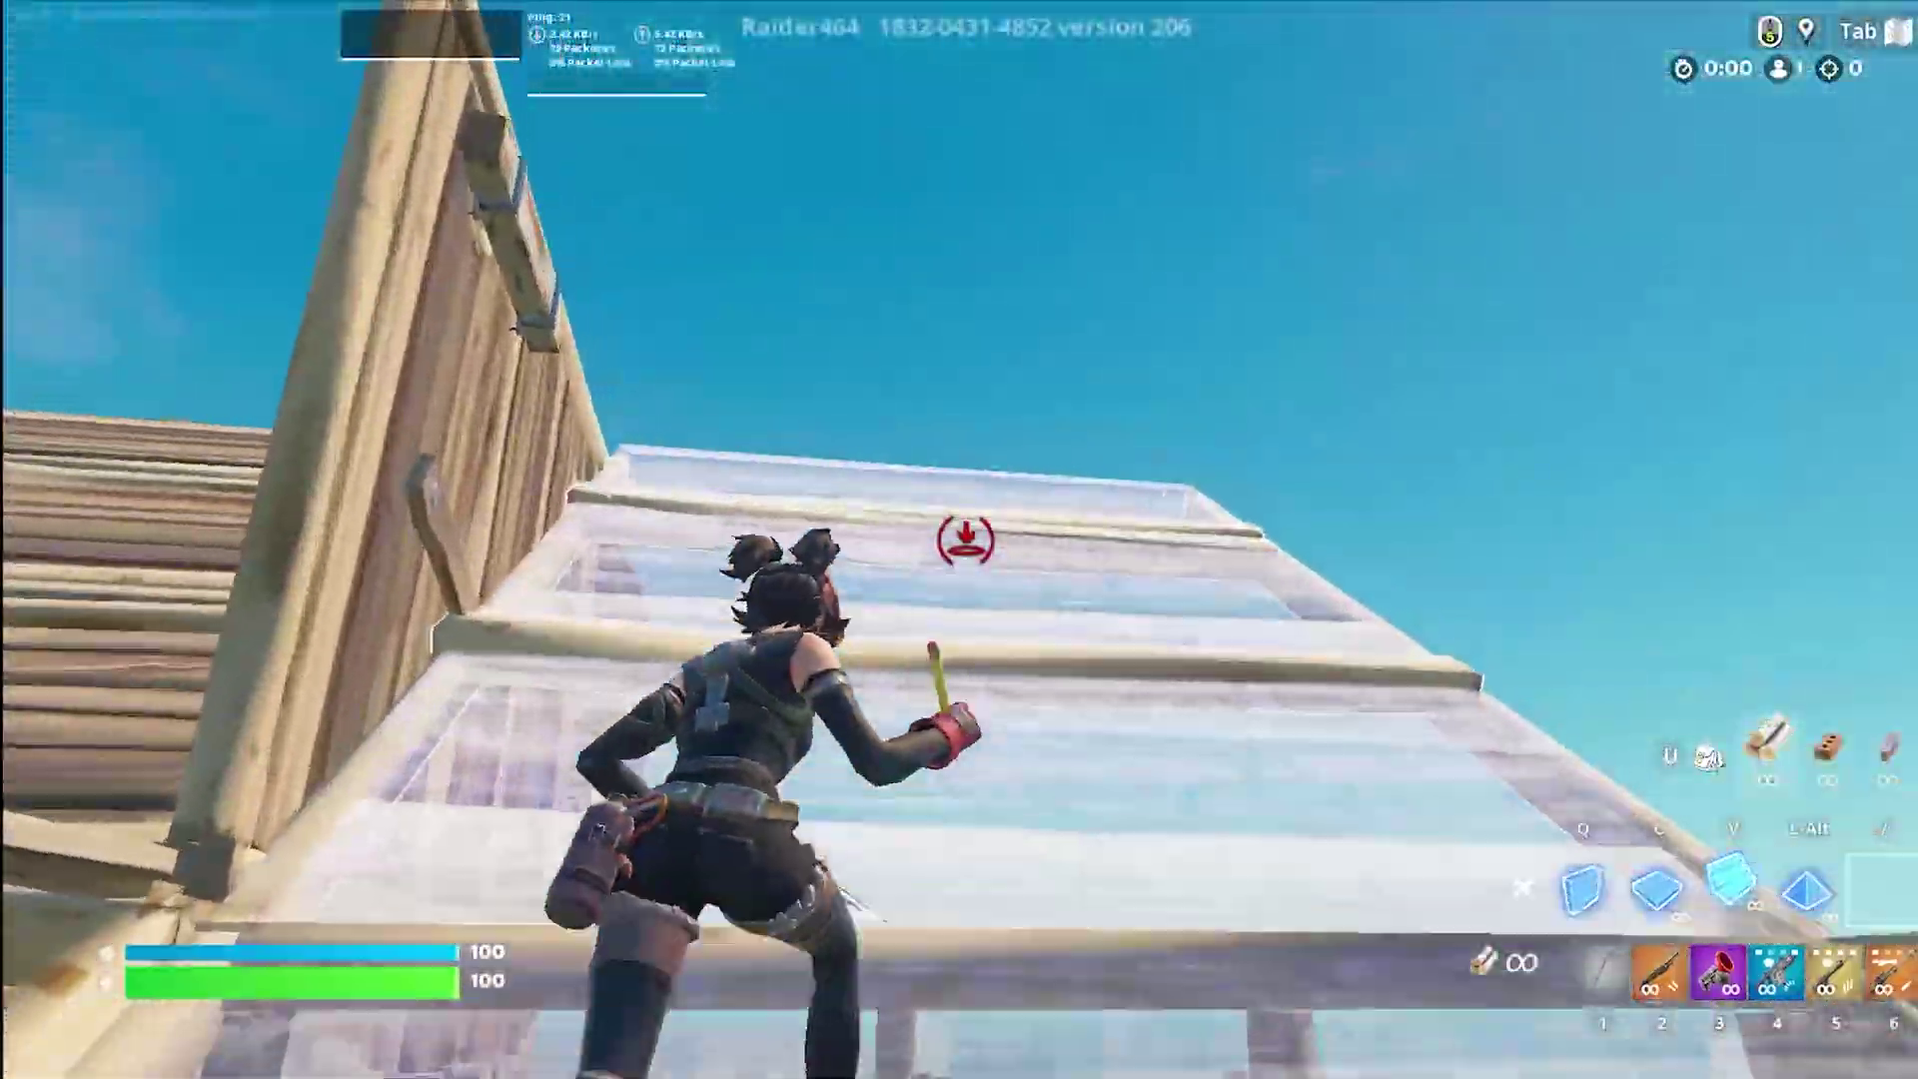
Add and edit a wooden floor and walls to enclose the character in a box with a cone
key(c)
key(g)
click(966, 541)
key(g)
key(q)
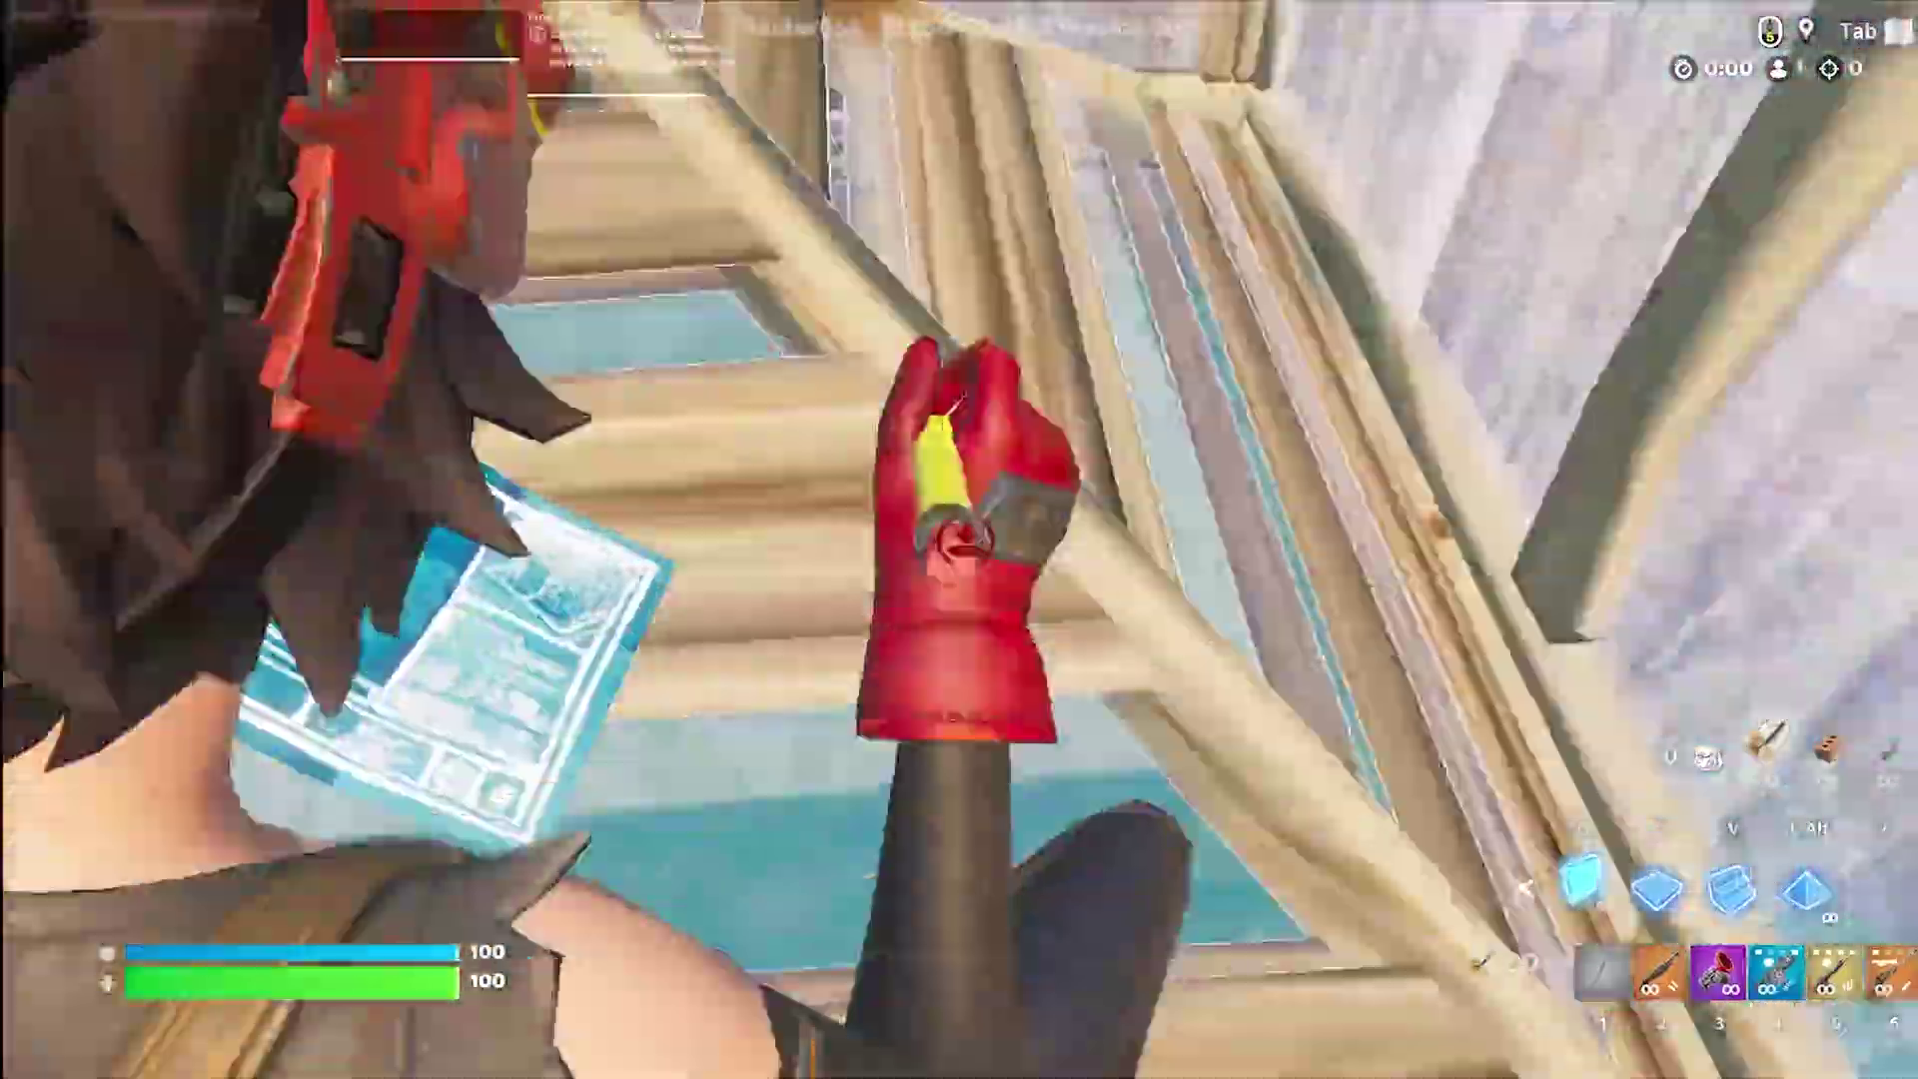
click(964, 540)
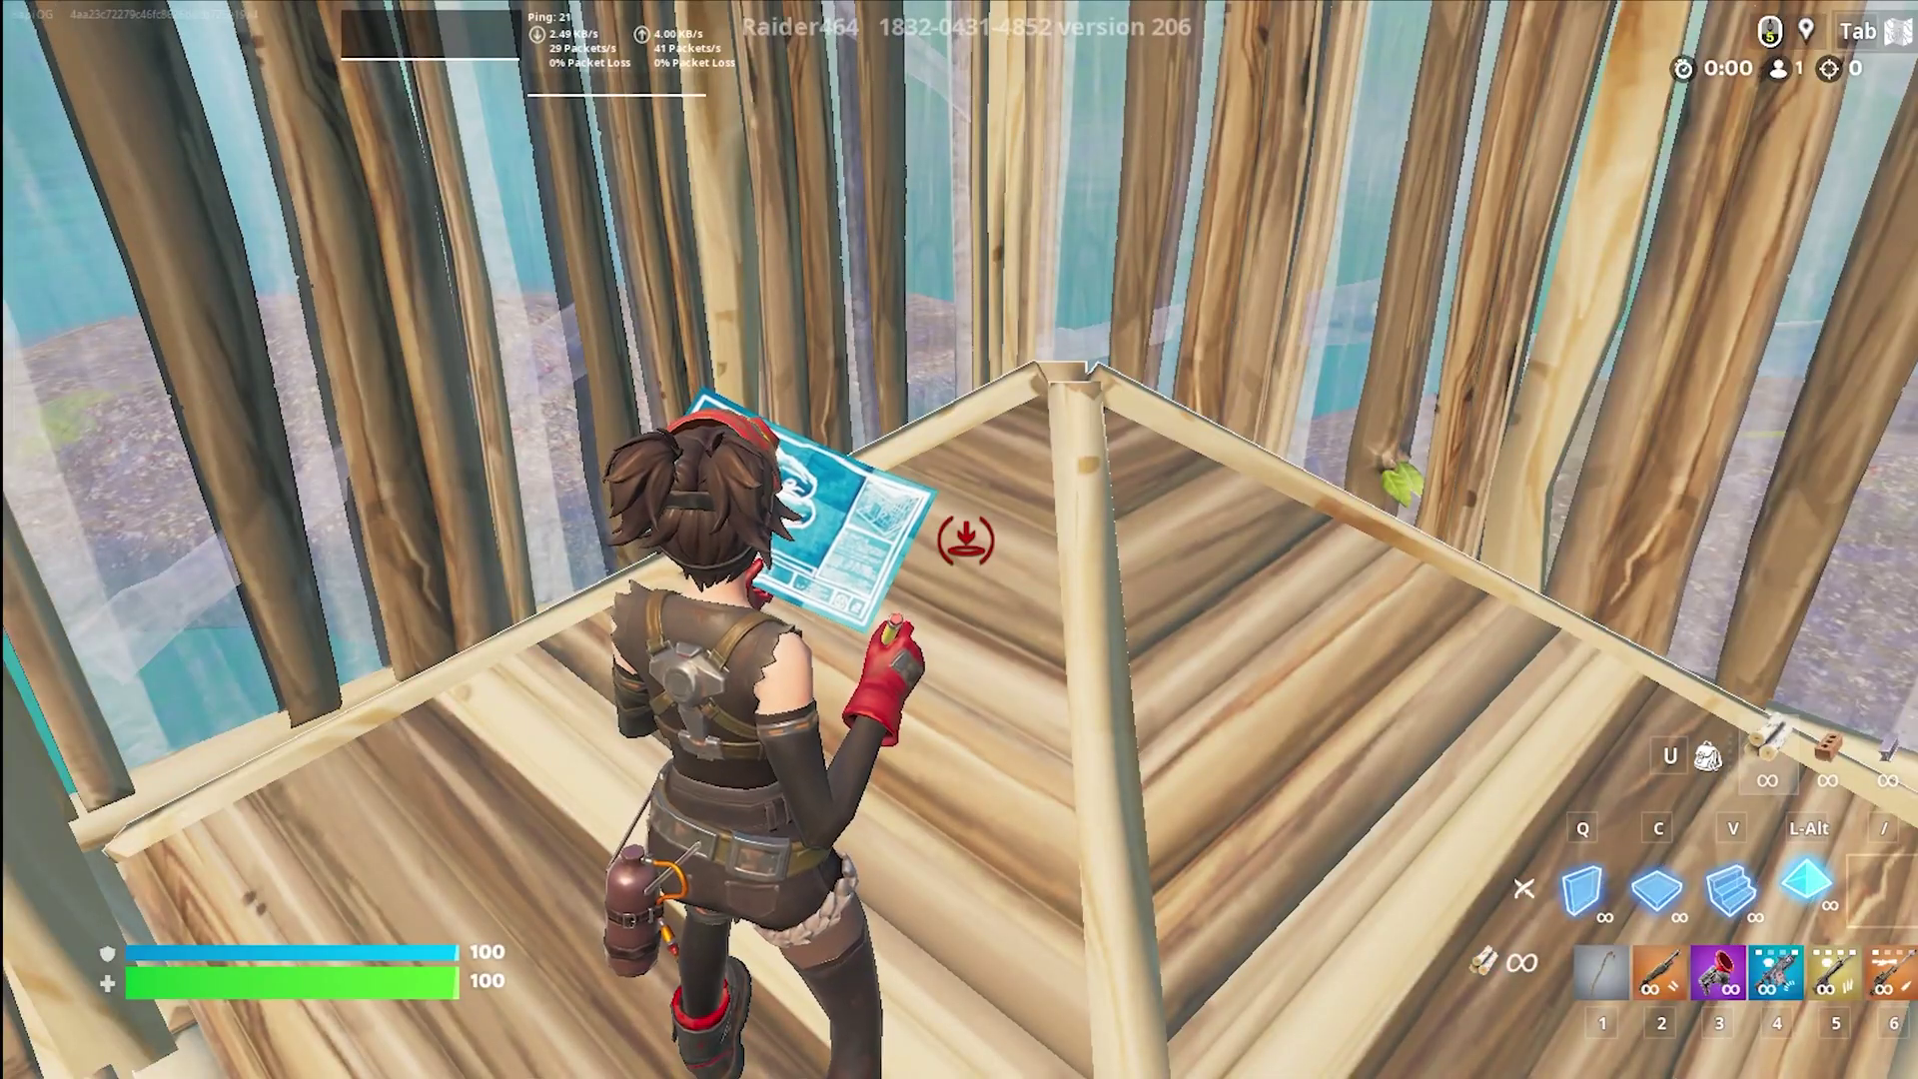
click(965, 540)
Switch to NoPing, look through the premium servers' pings for Fortnite and return to the match
key(alt+Tab)
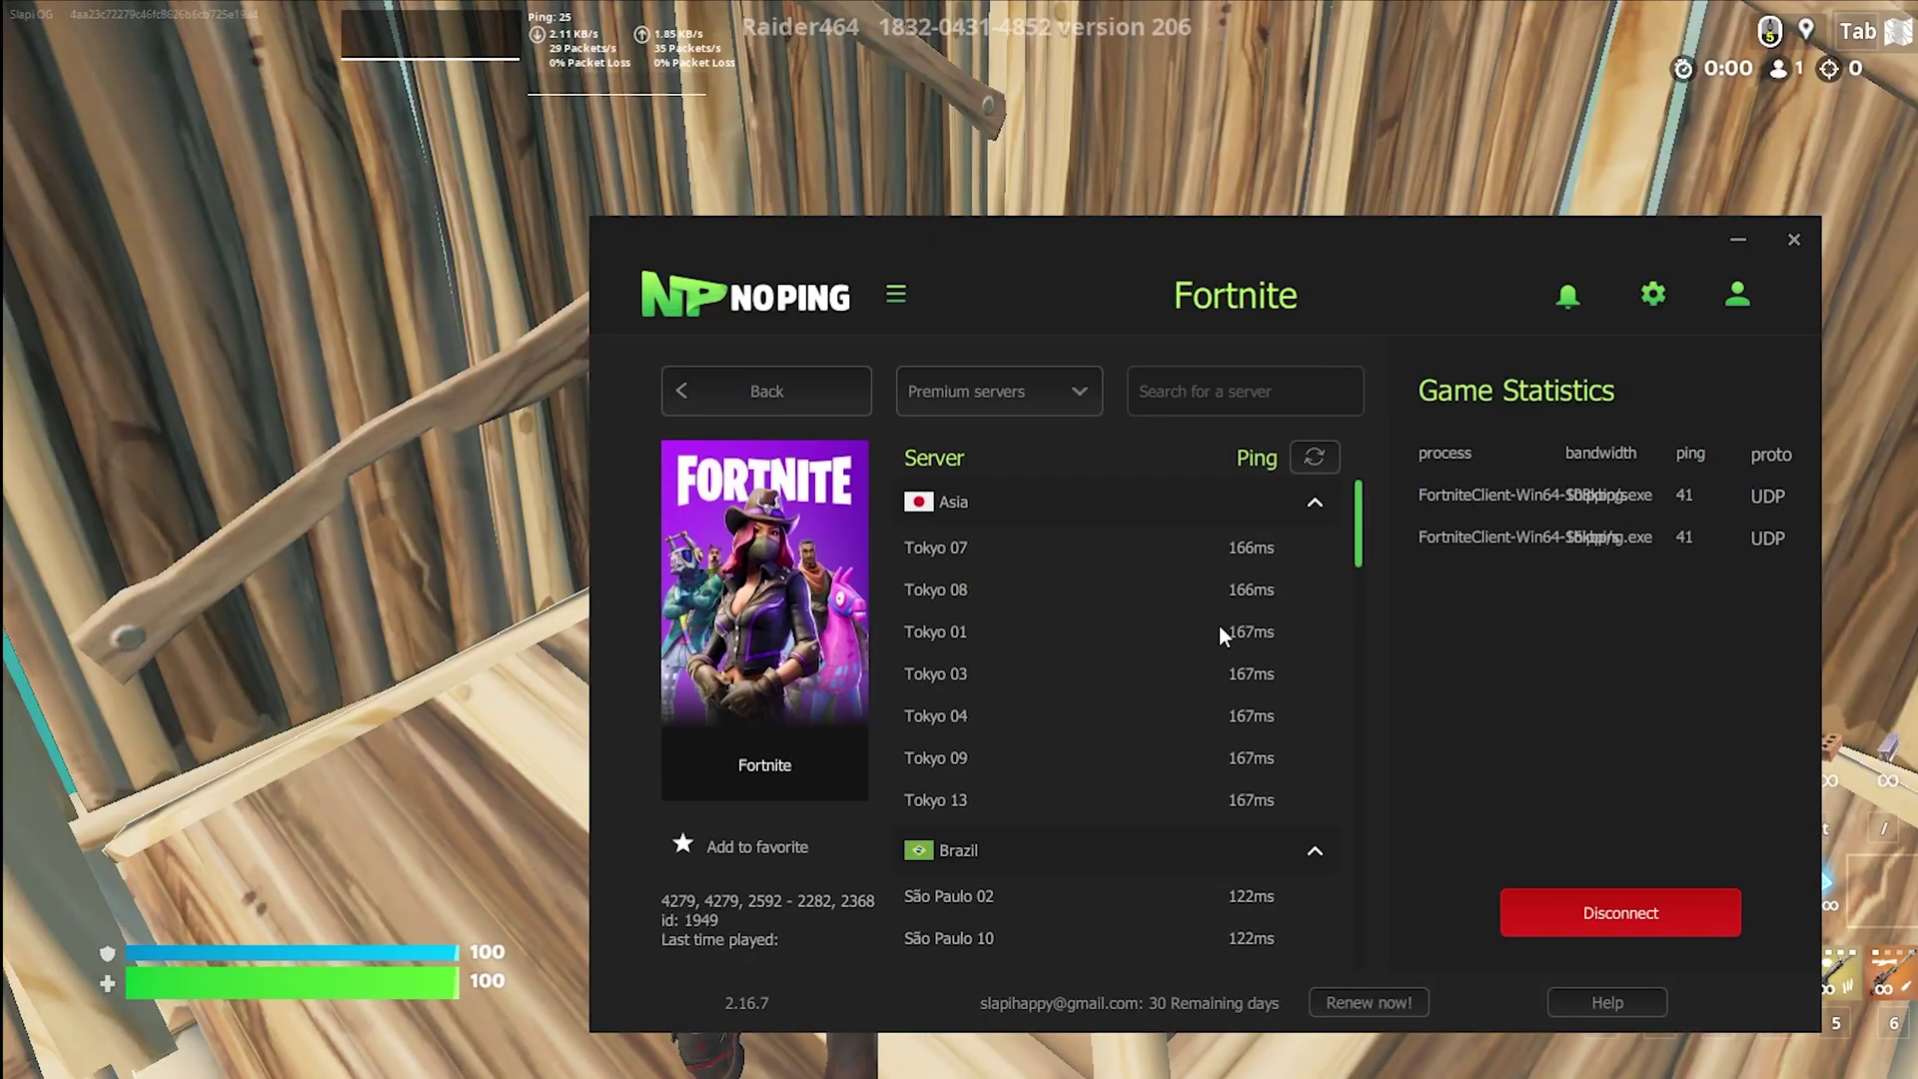
scroll(1229, 650, down, 5)
scroll(1244, 759, up, 5)
scroll(1249, 783, down, 1)
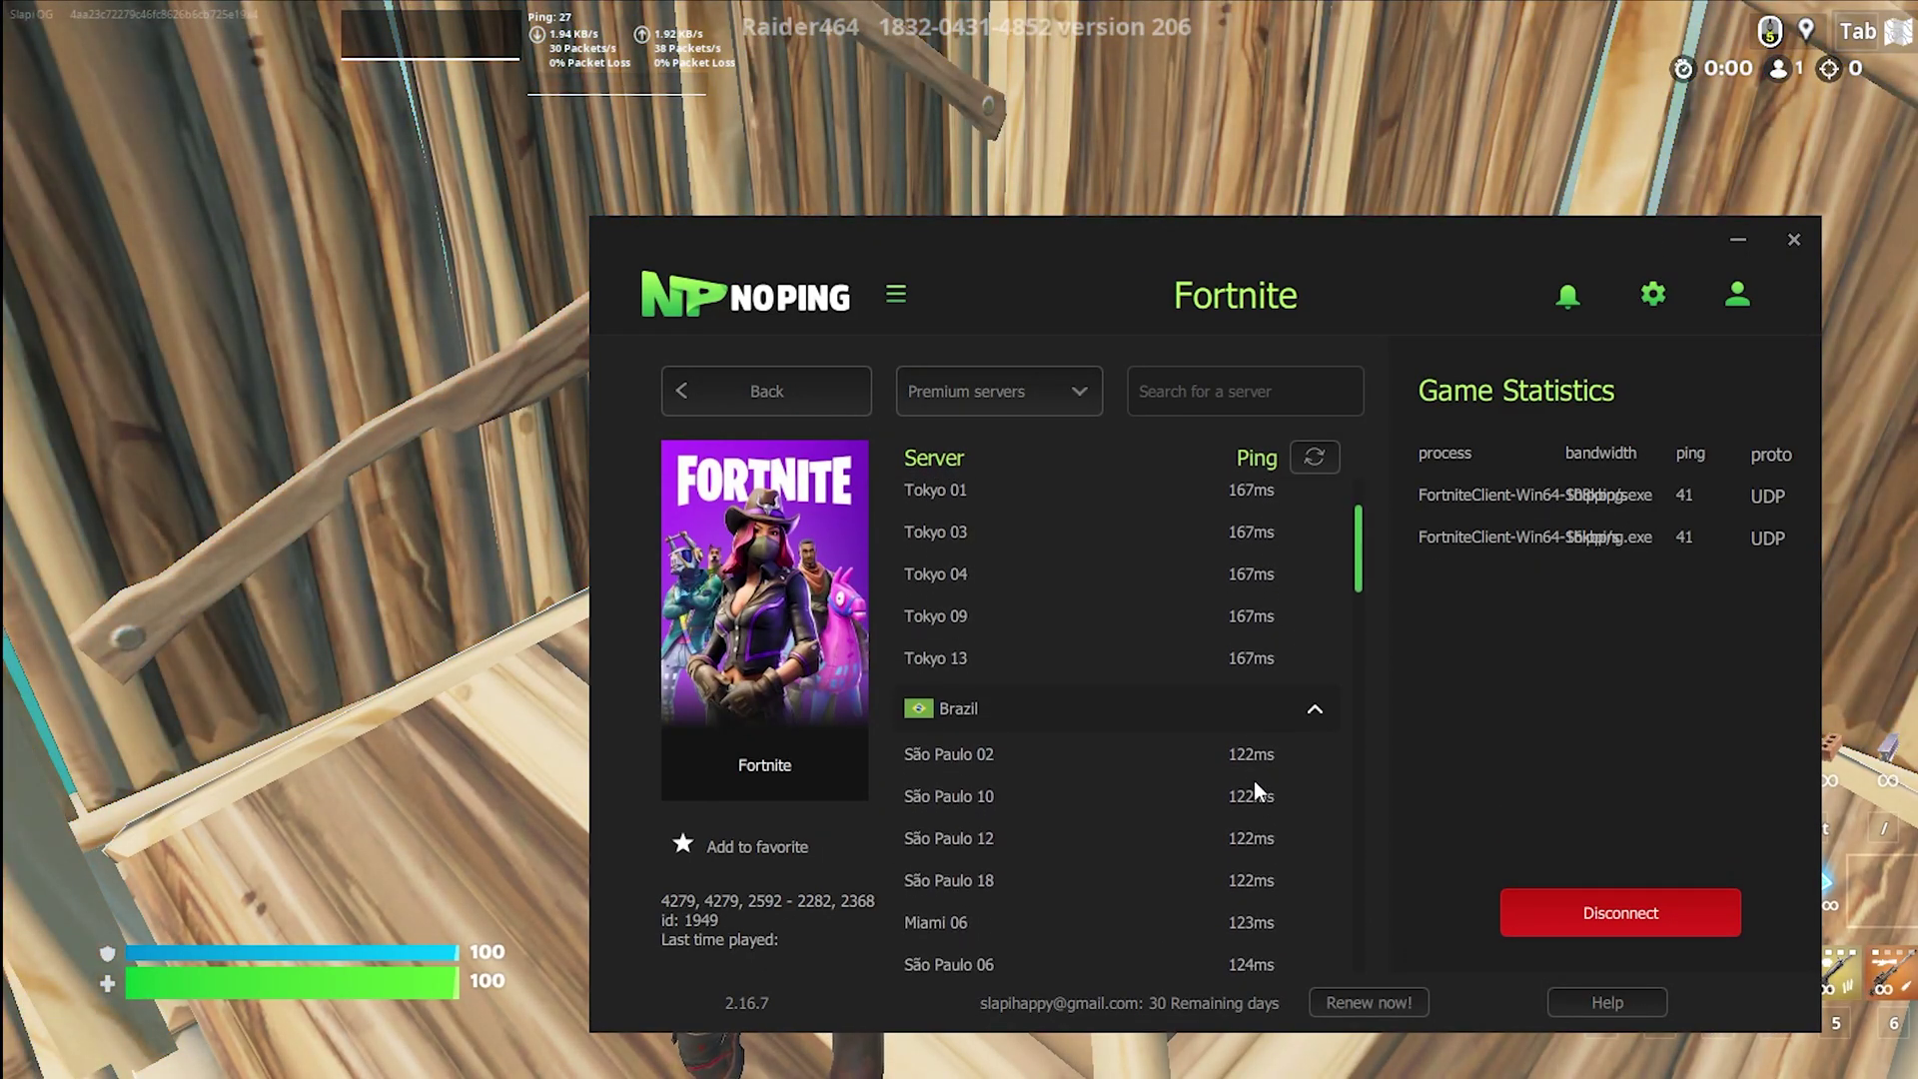
scroll(1255, 781, up, 2)
click(1447, 210)
Leave the wooden box, run and jump across the builds with the pickaxe and place another wall
key(w)
click(964, 539)
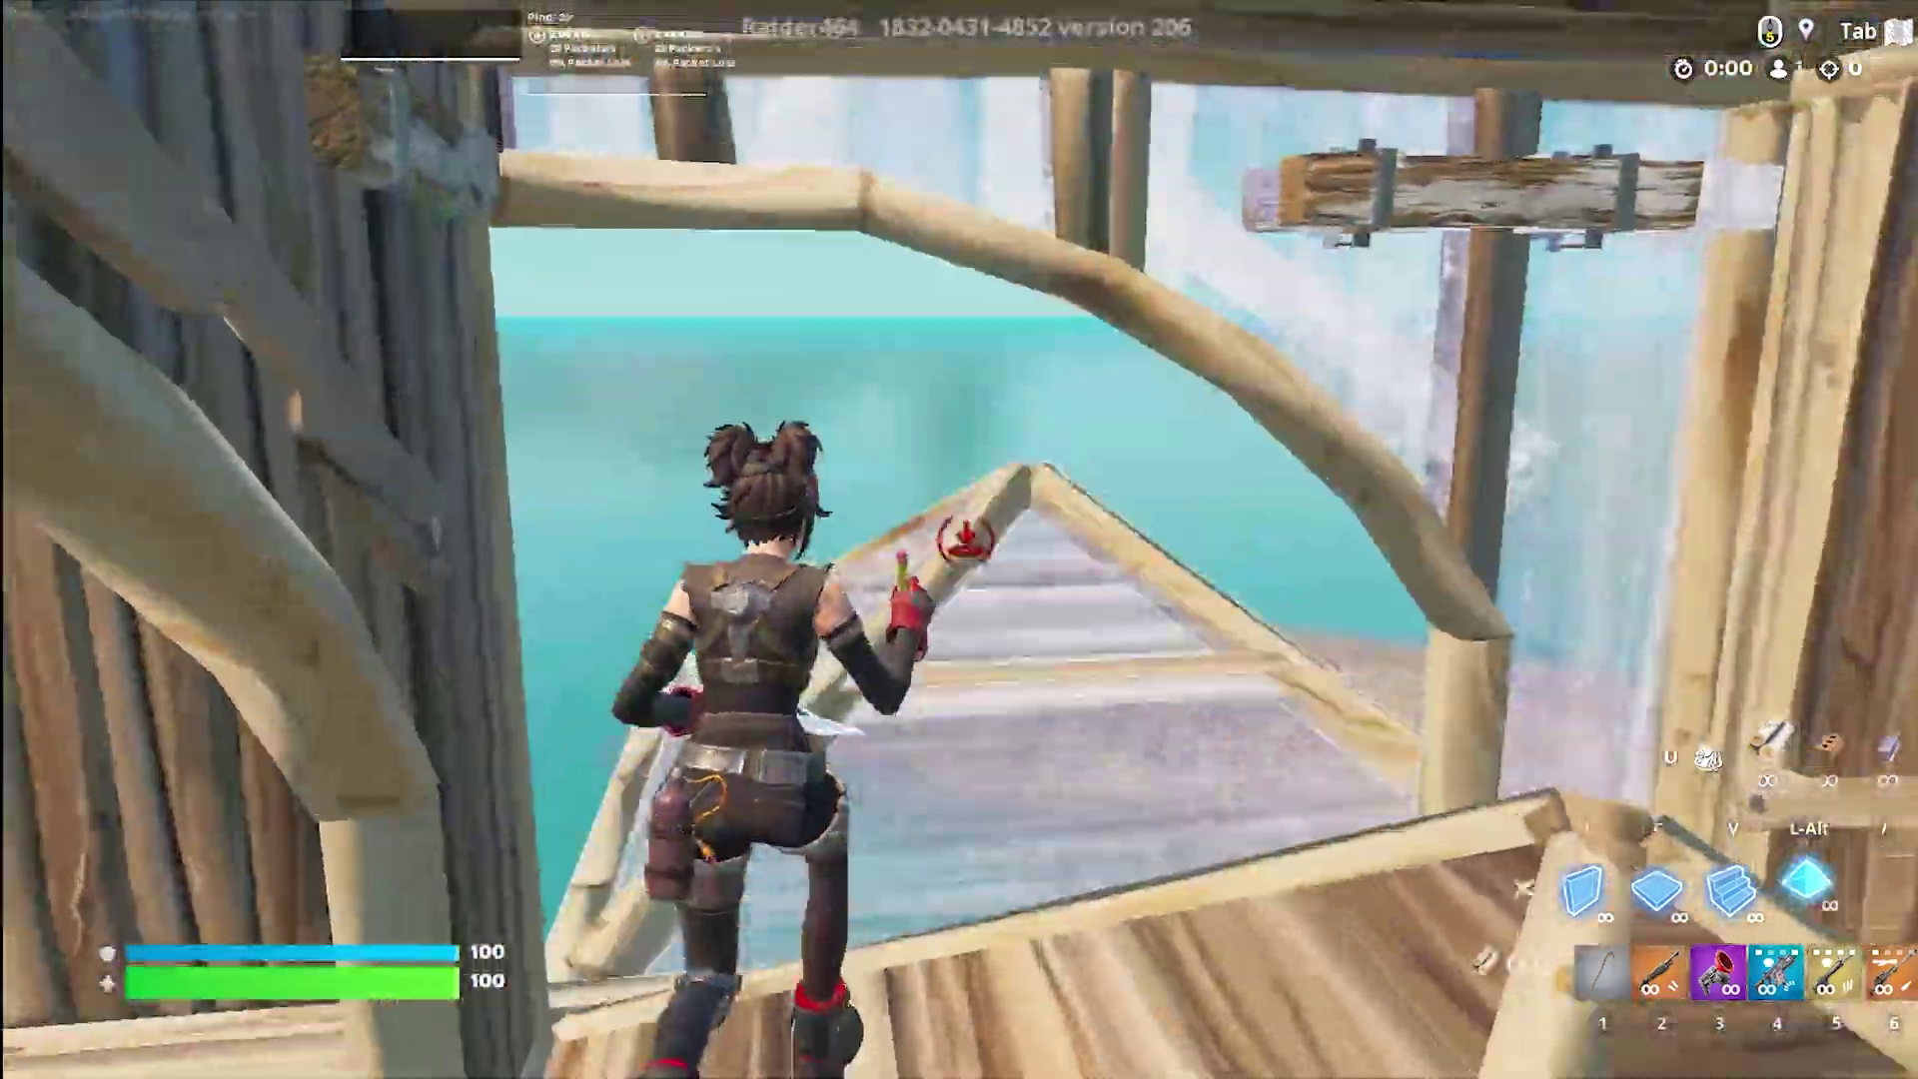
key(1)
key(space)
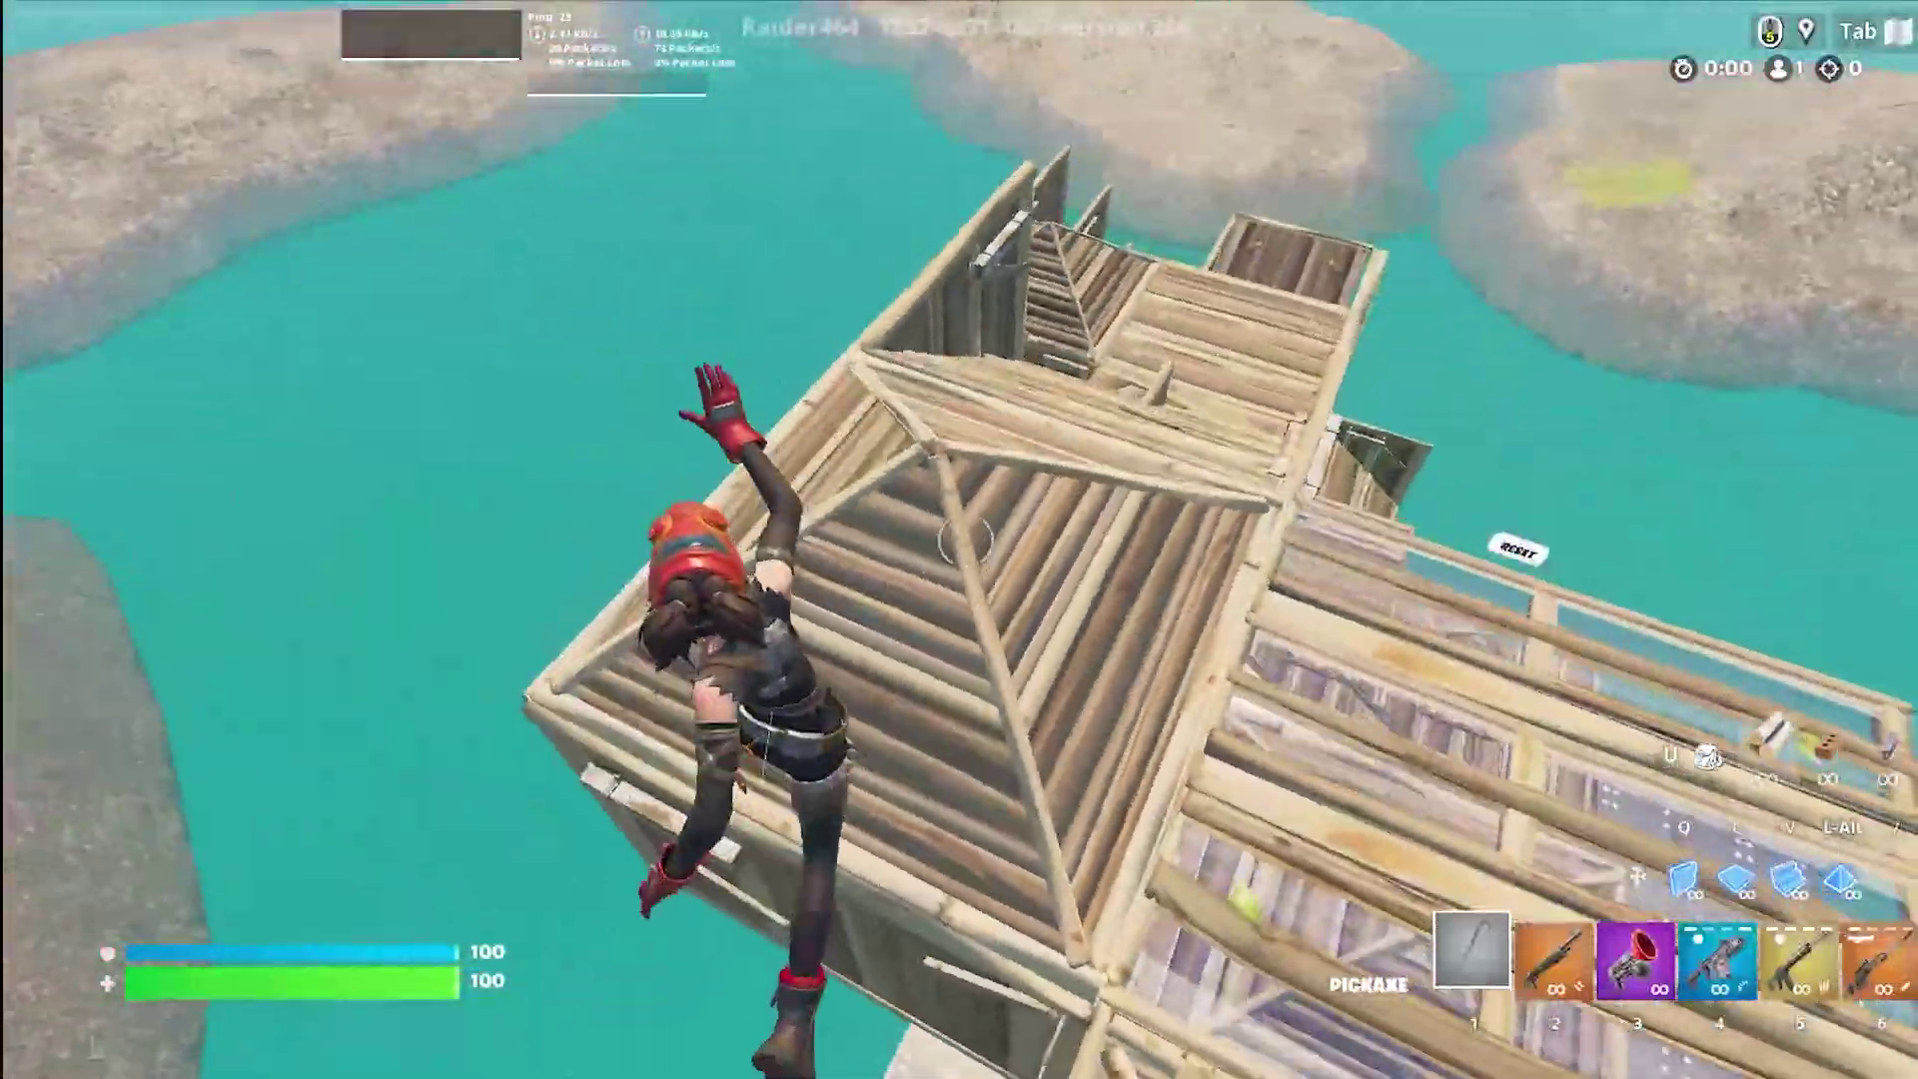
key(w)
key(ctrl)
key(space)
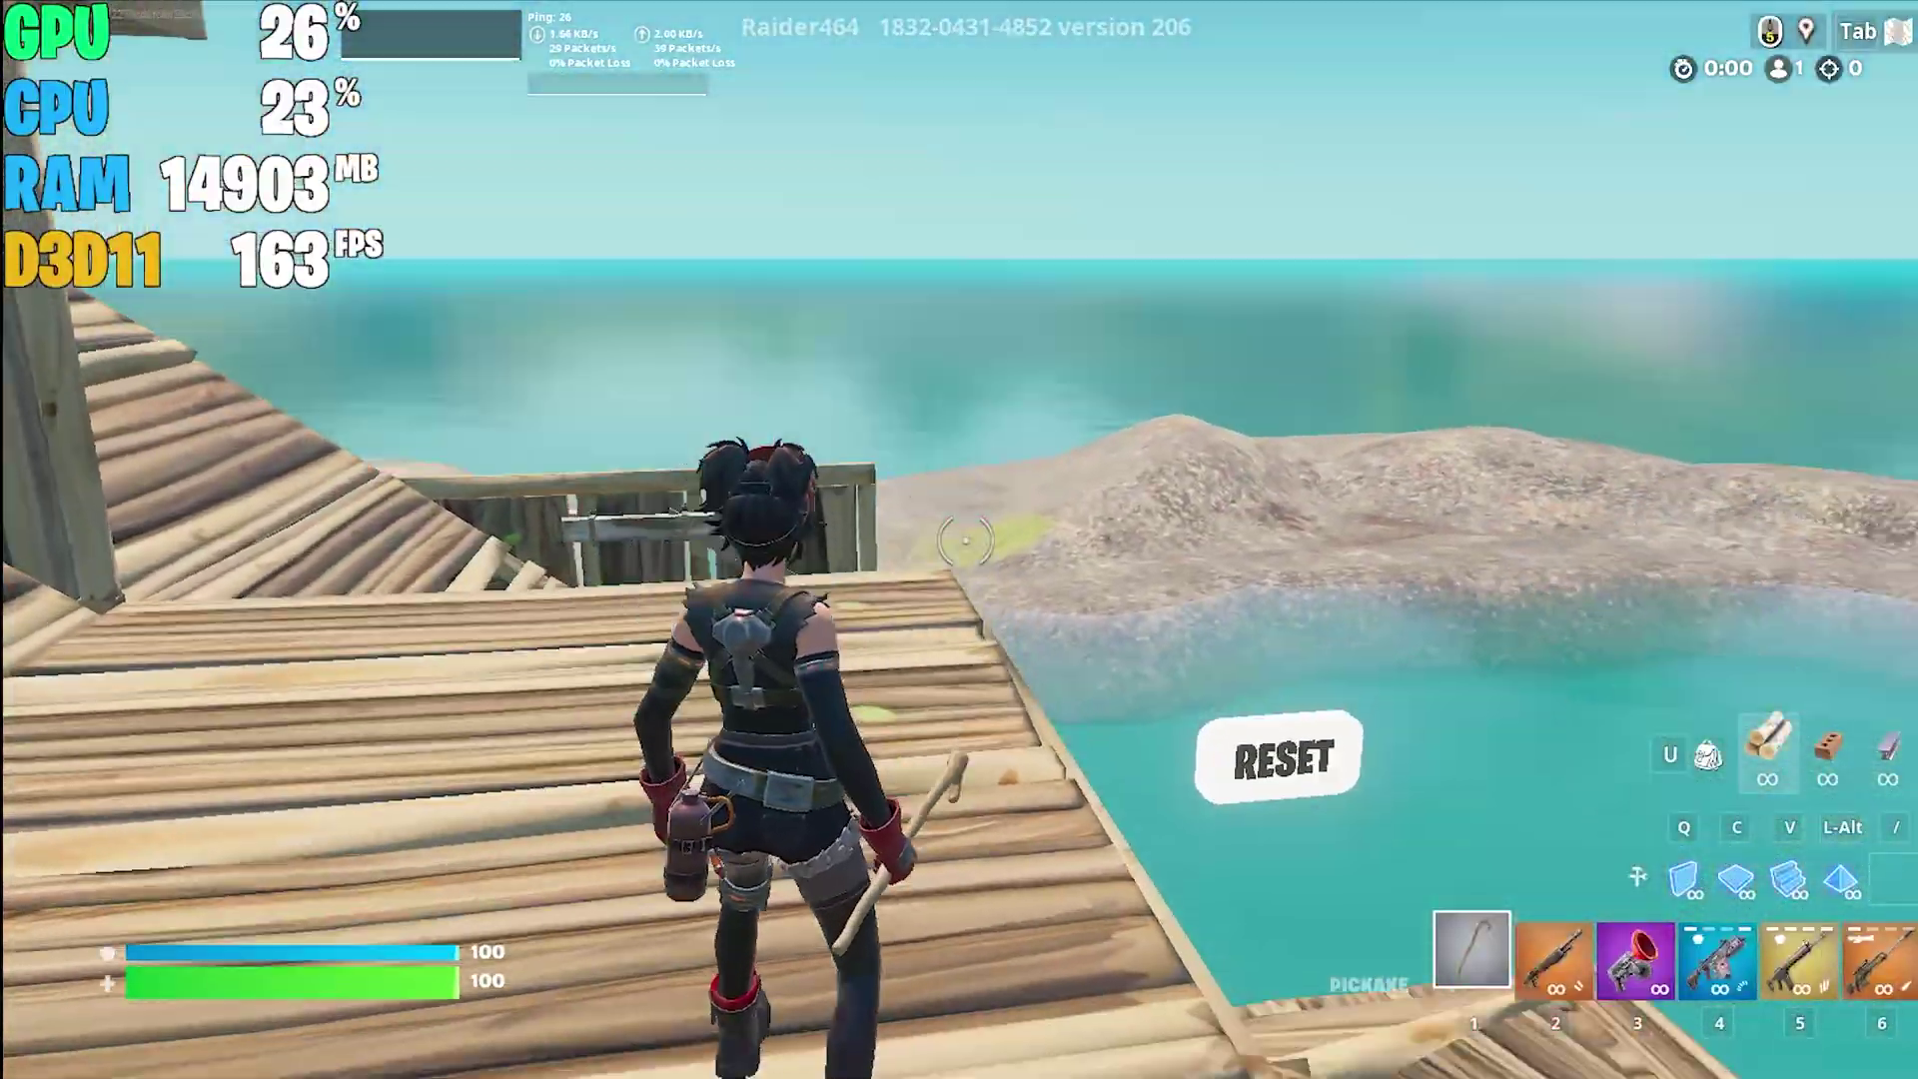
key(space)
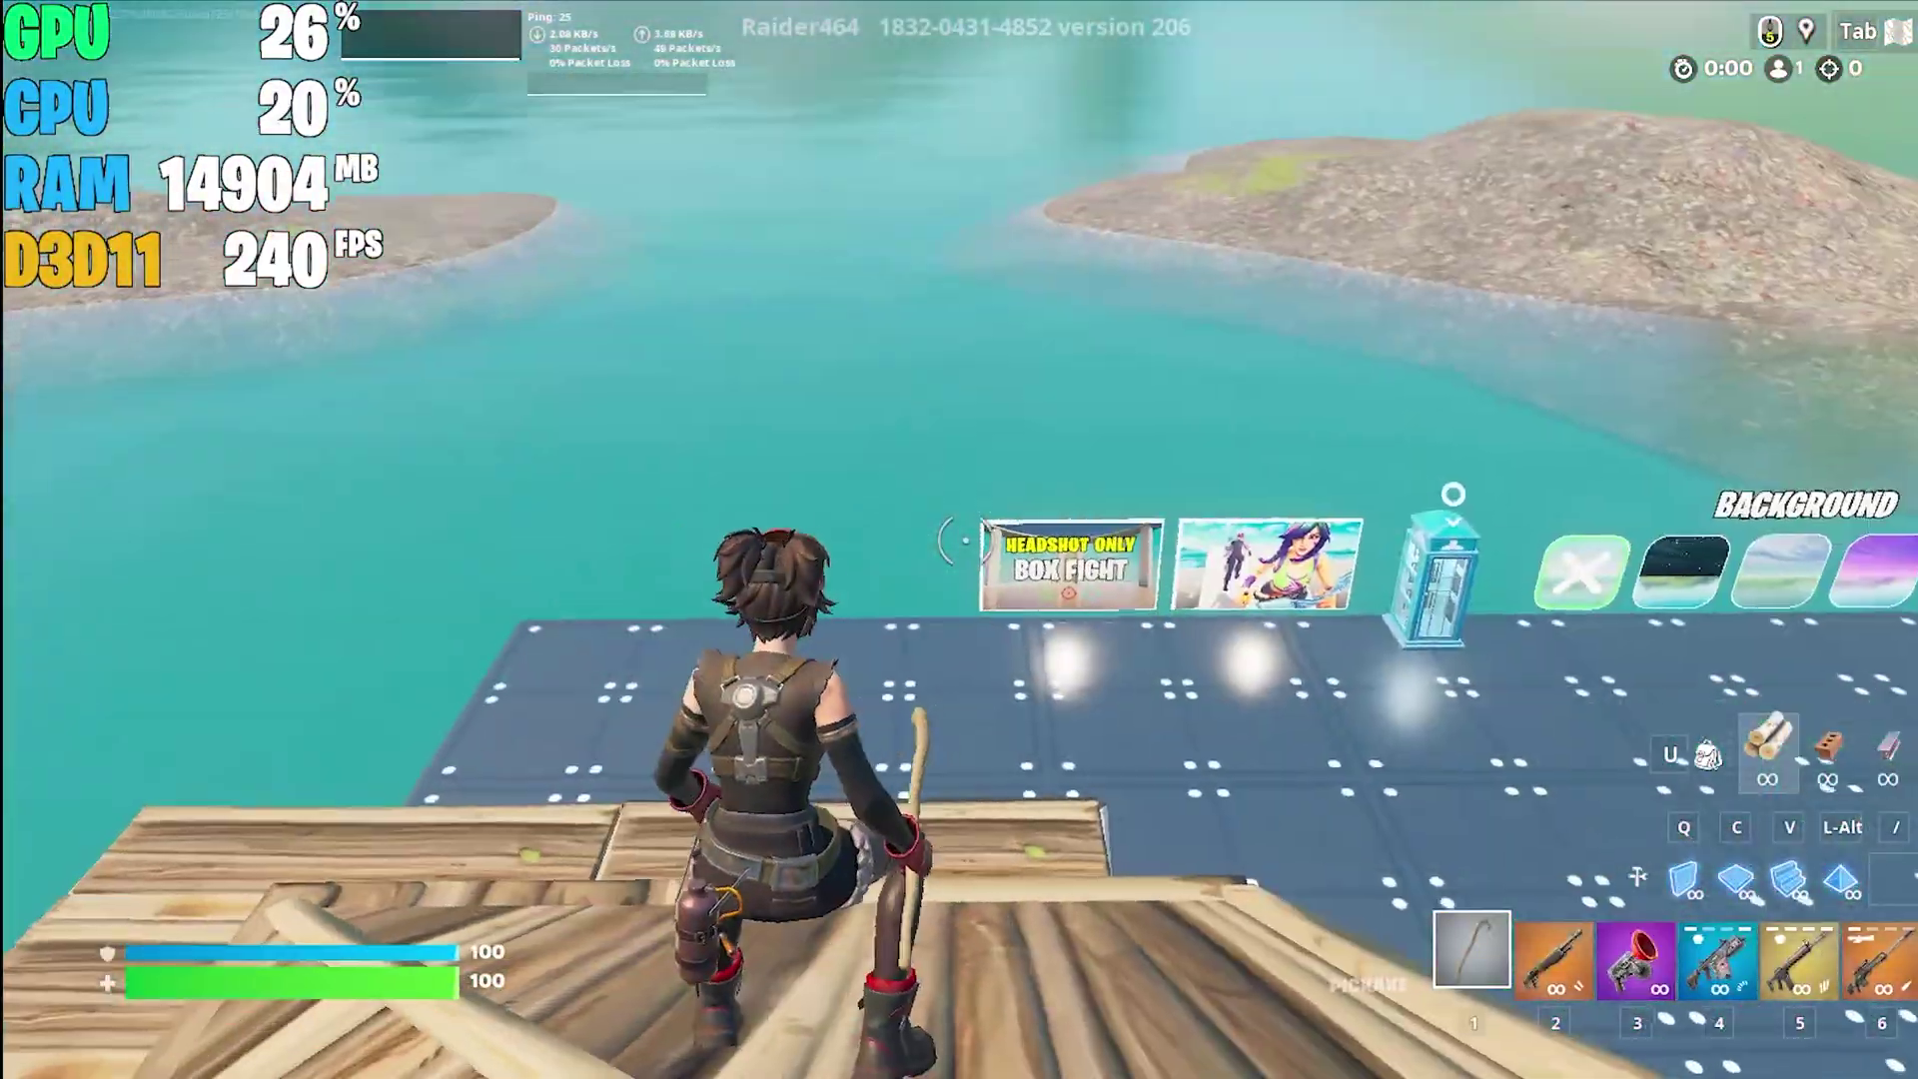
key(q)
click(966, 541)
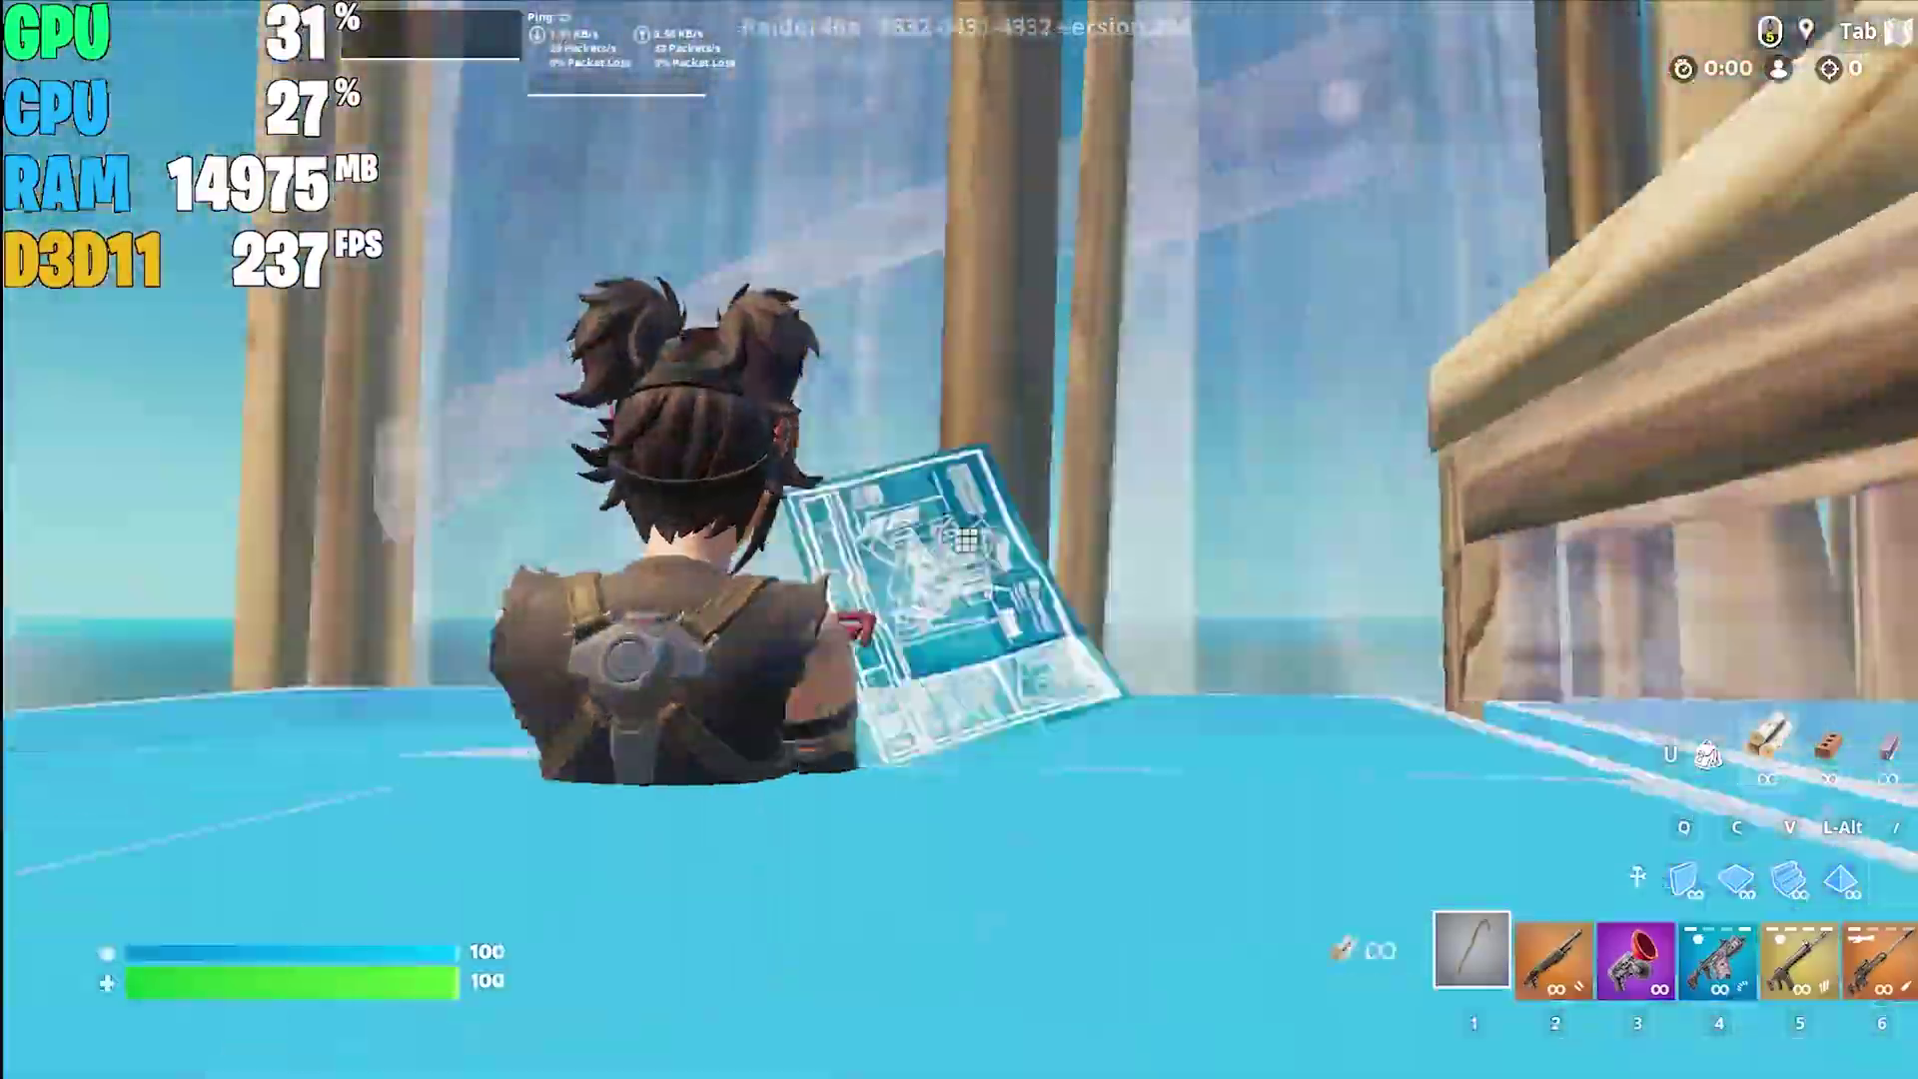
Raise the frame rate limit by two notches in Fortnite's video settings and return to the match
key(Escape)
click(1332, 805)
scroll(983, 688, down, 2)
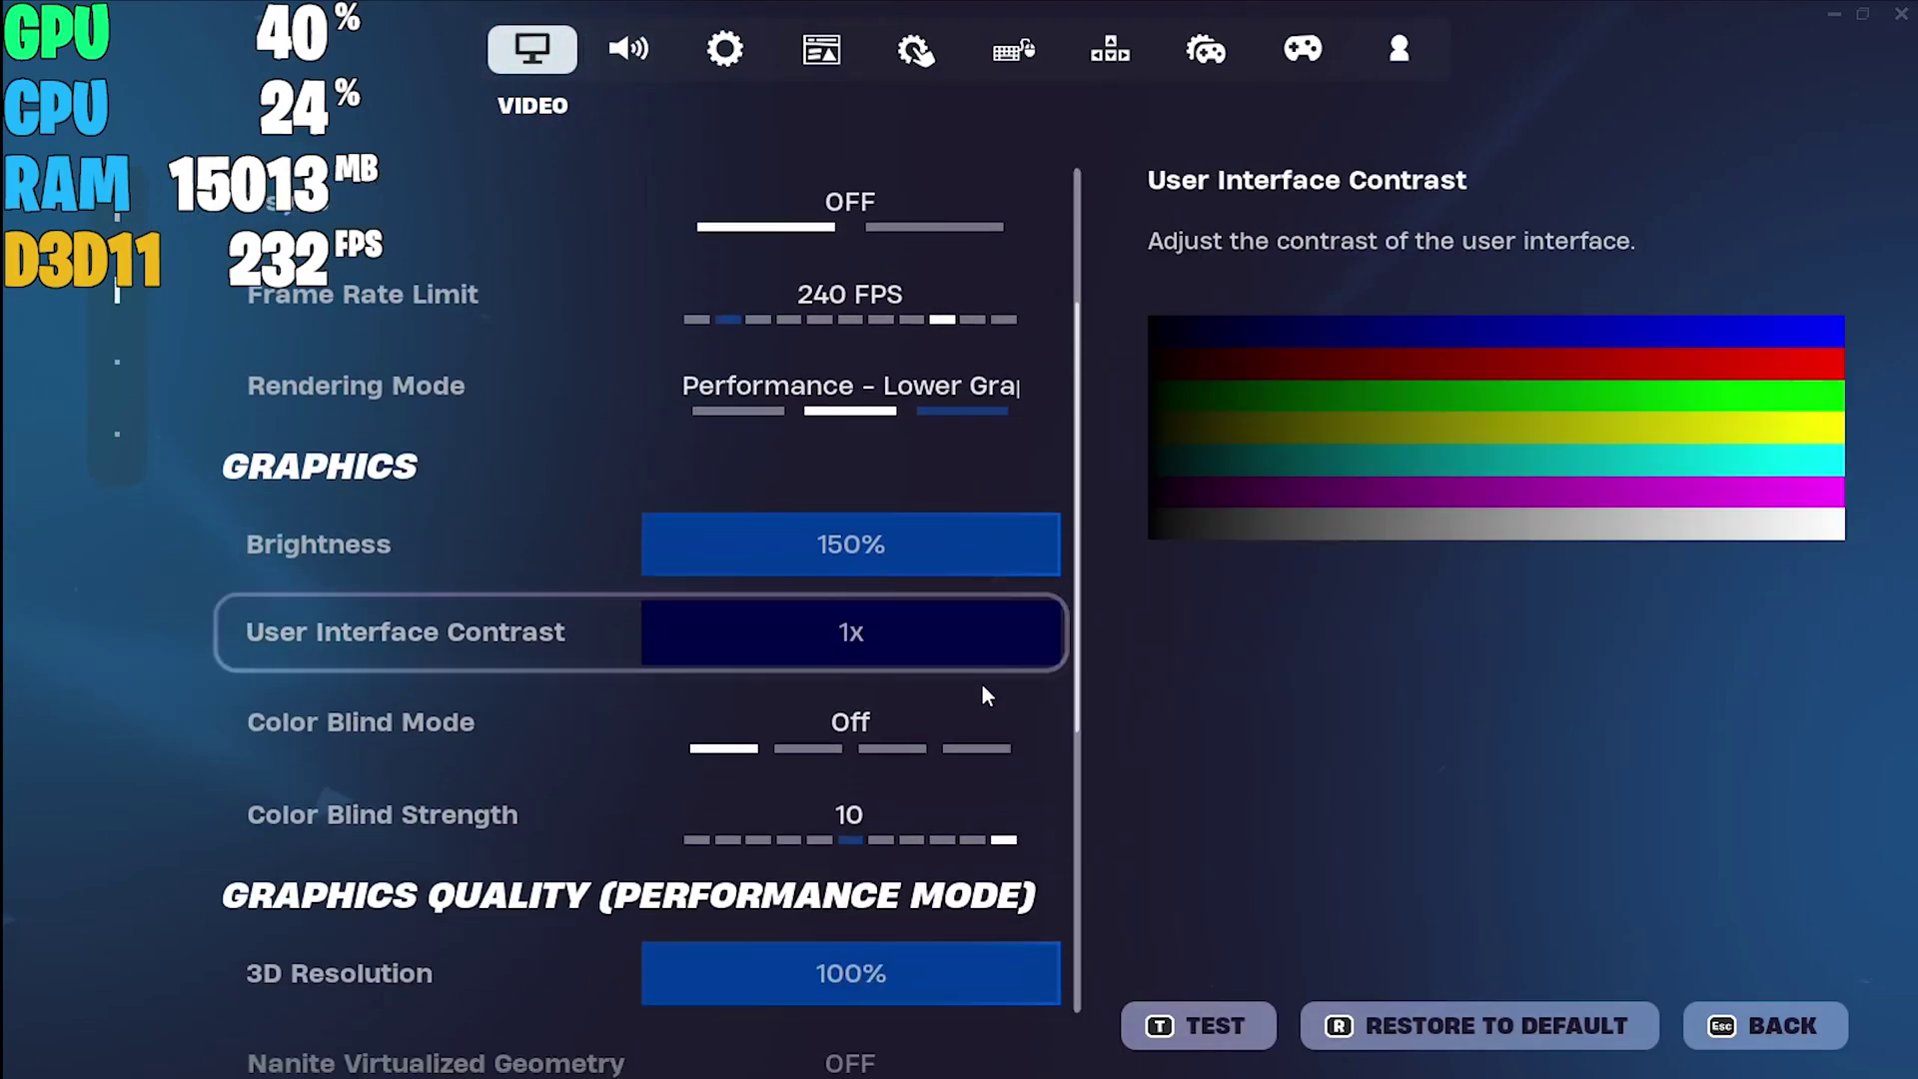
scroll(979, 679, down, 3)
scroll(984, 591, up, 4)
click(1035, 344)
click(1034, 344)
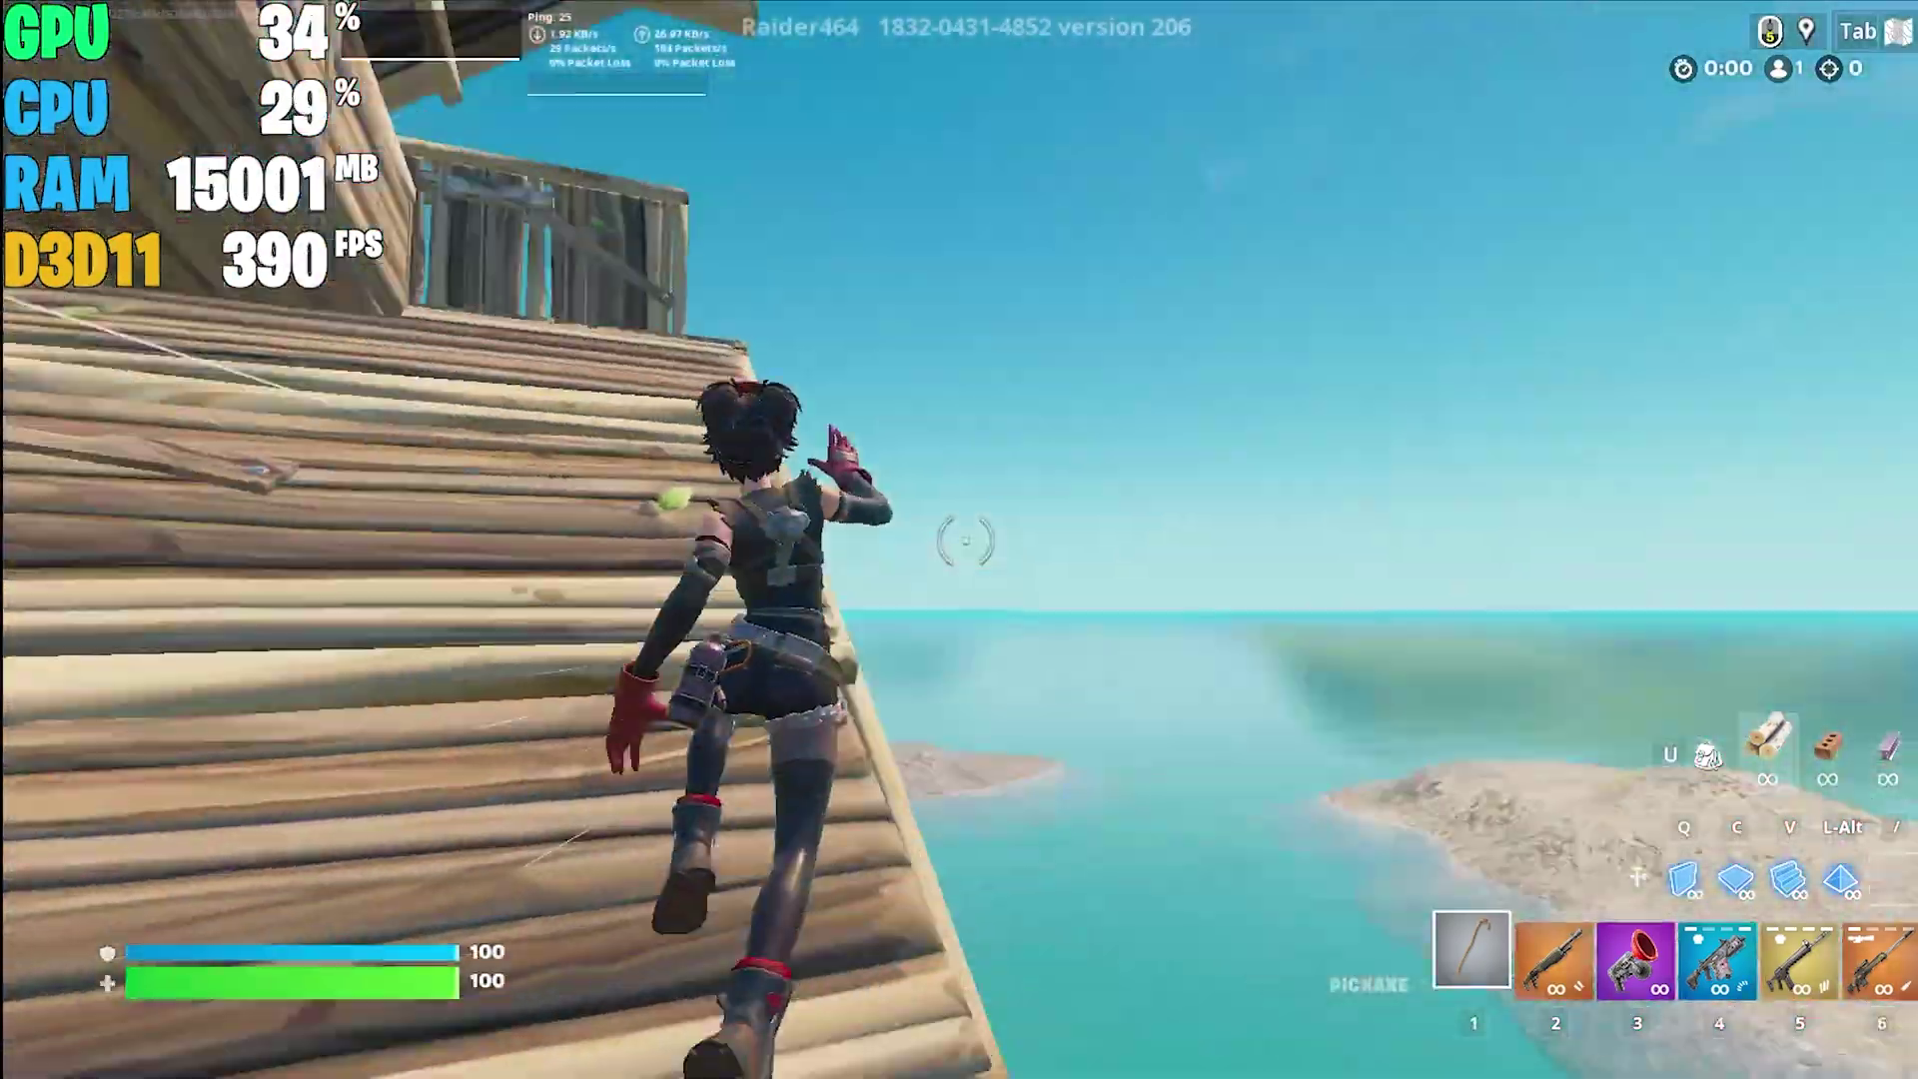
Build a wooden wall, floor and cone in the match to test performance with the raised frame rate limit
key(q)
click(965, 541)
key(c)
click(966, 540)
key(alt)
click(965, 541)
key(c)
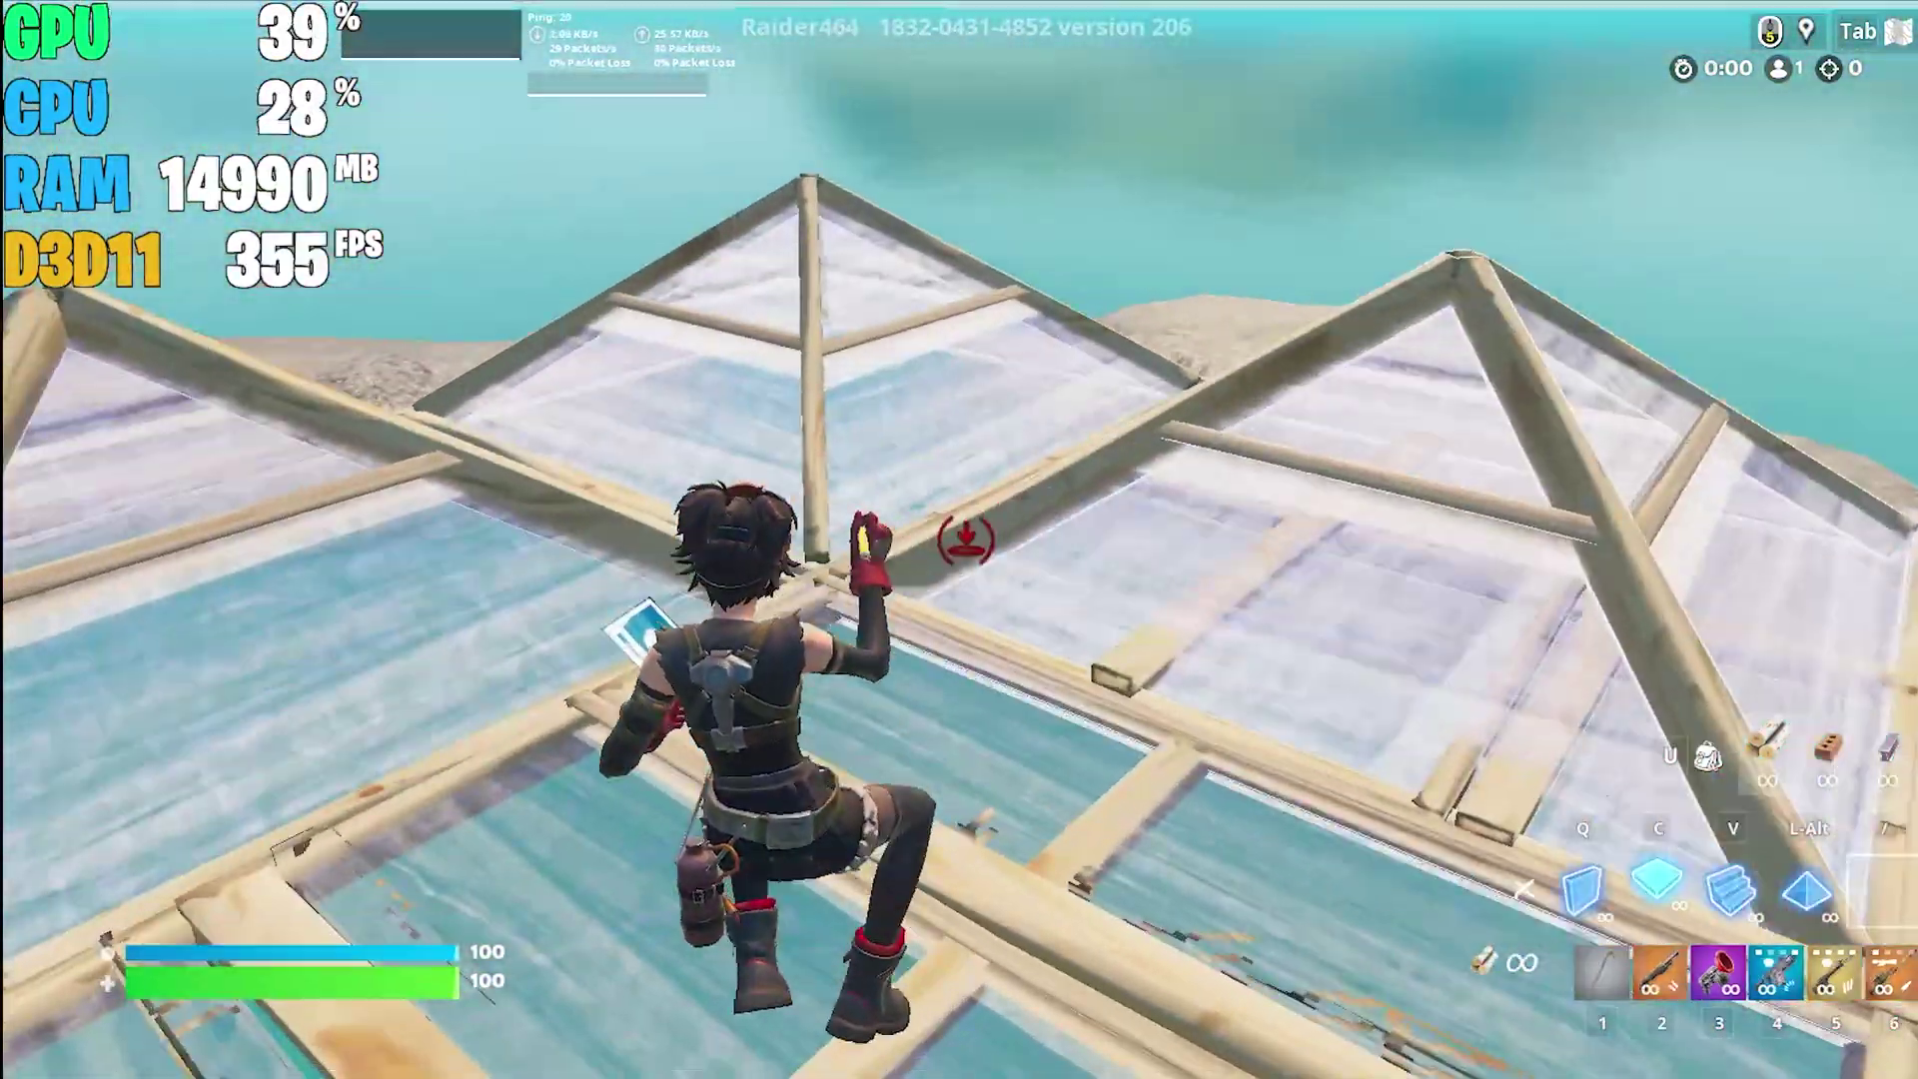